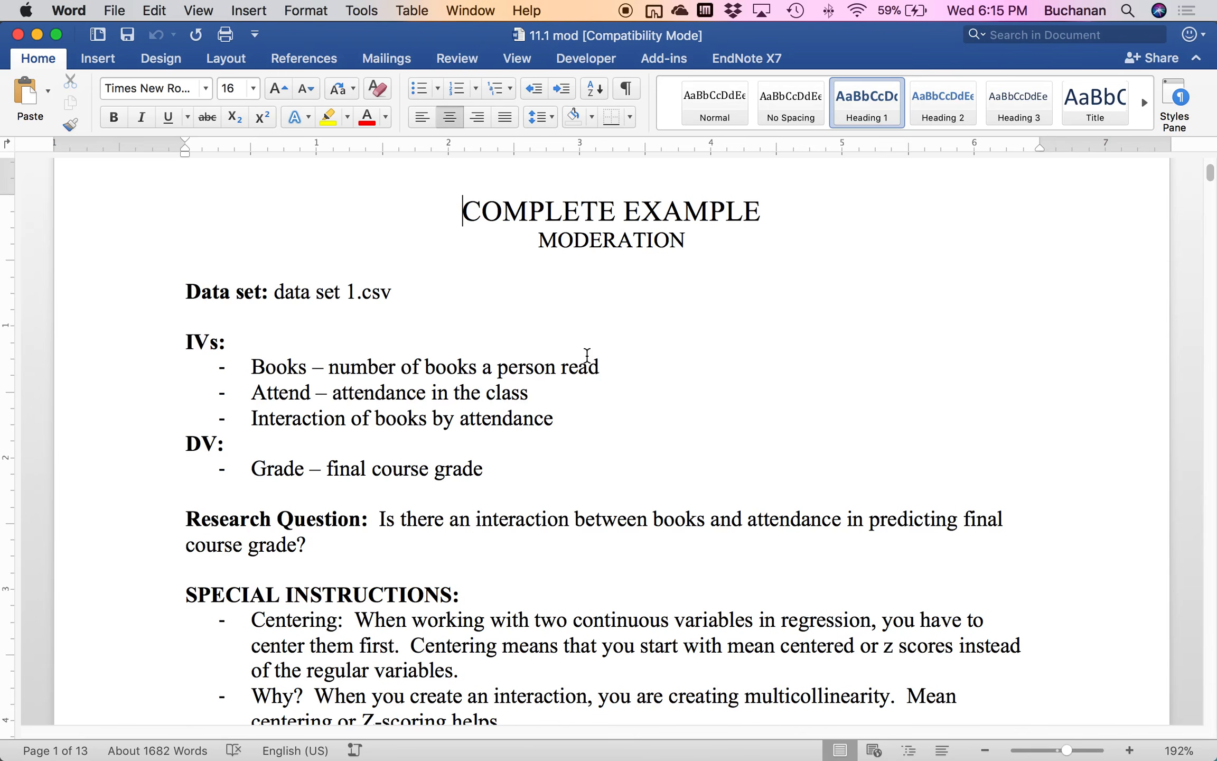
Read the example's instructions up to the Power section and open G*Power.
{"action": "scroll", "coordinate": [610, 388], "scroll_direction": "down", "scroll_amount": 5}
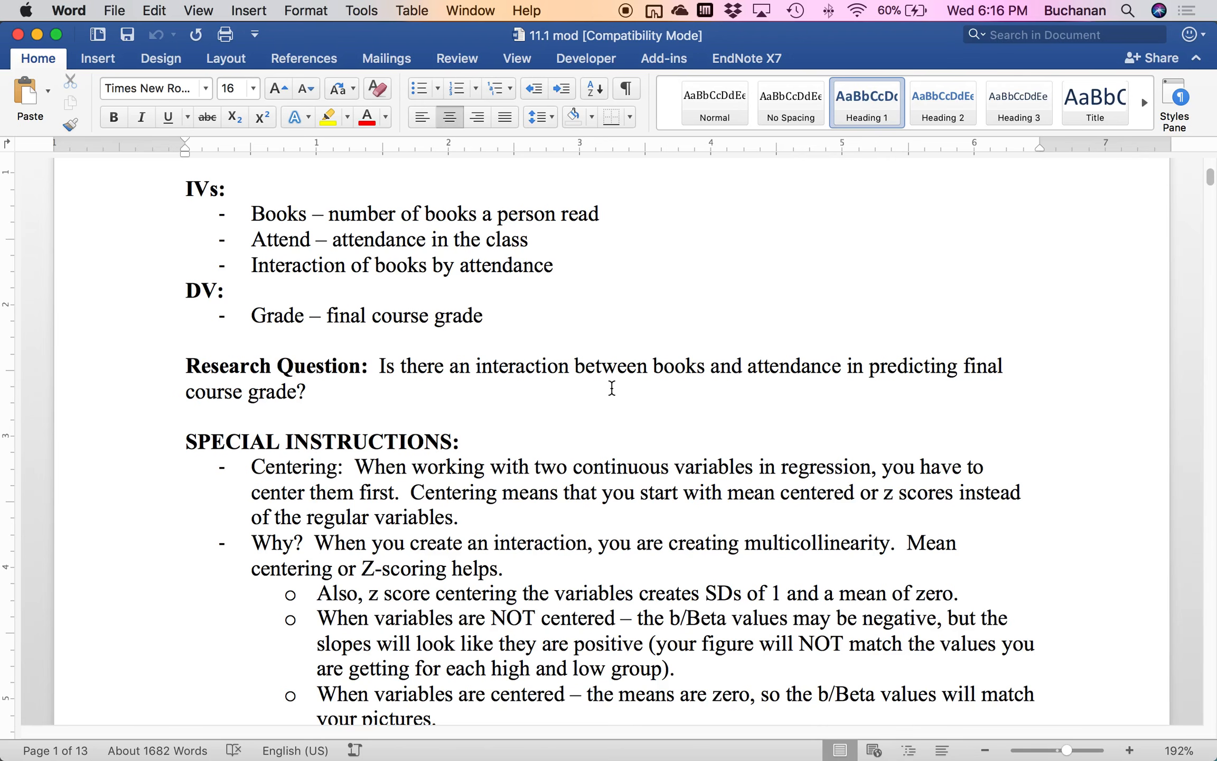
{"action": "scroll", "coordinate": [612, 388], "scroll_direction": "down", "scroll_amount": 10}
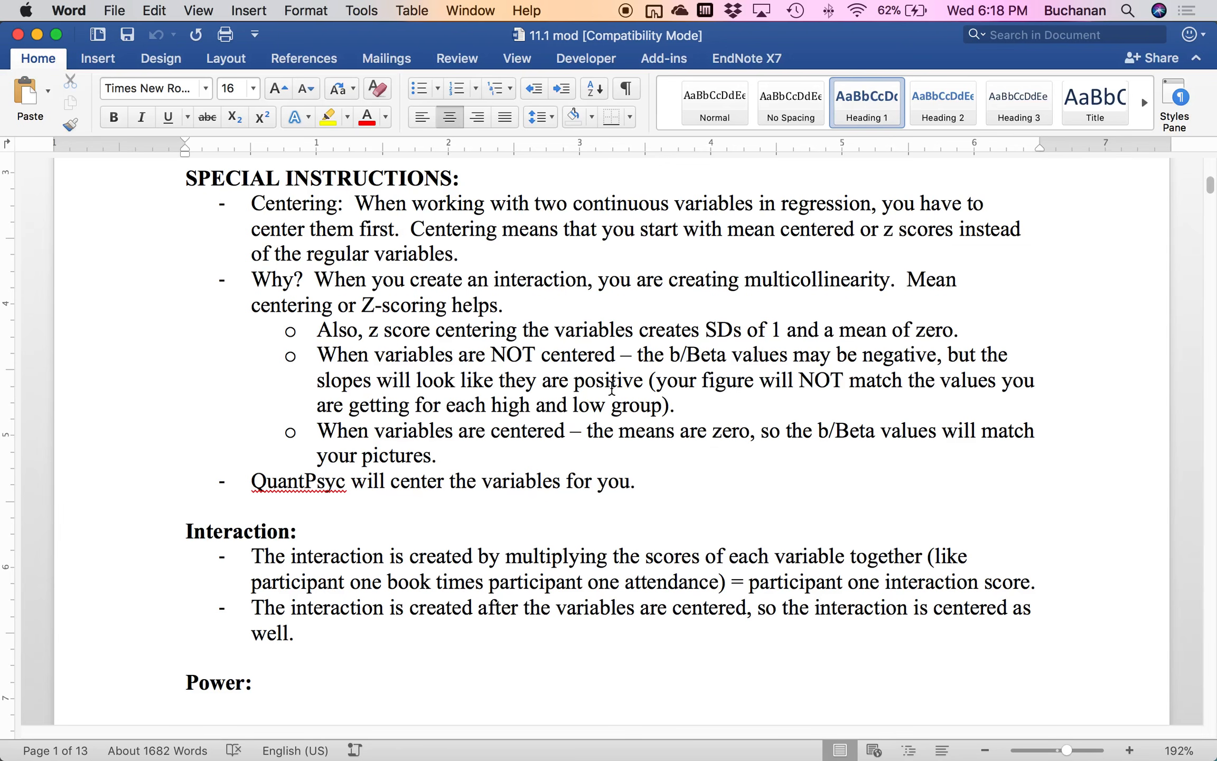
{"action": "scroll", "coordinate": [693, 231], "scroll_direction": "down", "scroll_amount": 10}
{"action": "scroll", "coordinate": [693, 231], "scroll_direction": "down", "scroll_amount": 3}
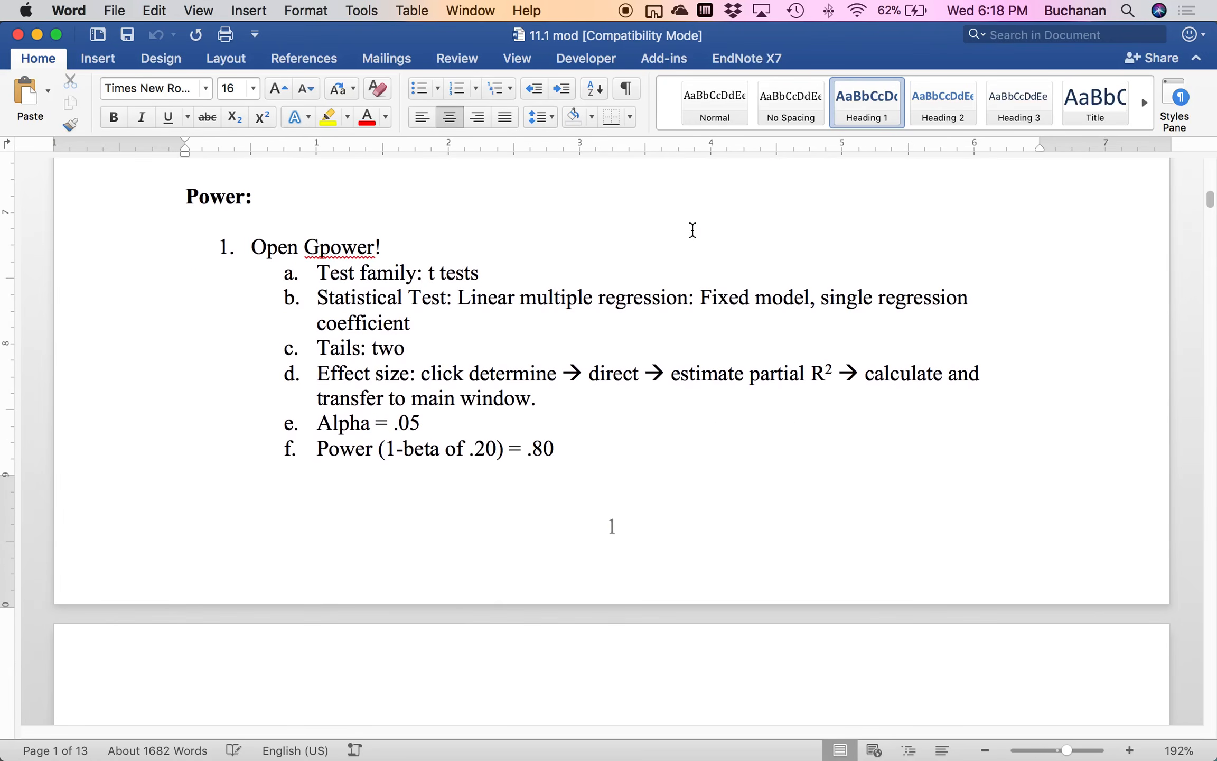
{"action": "left_click", "coordinate": [1128, 10]}
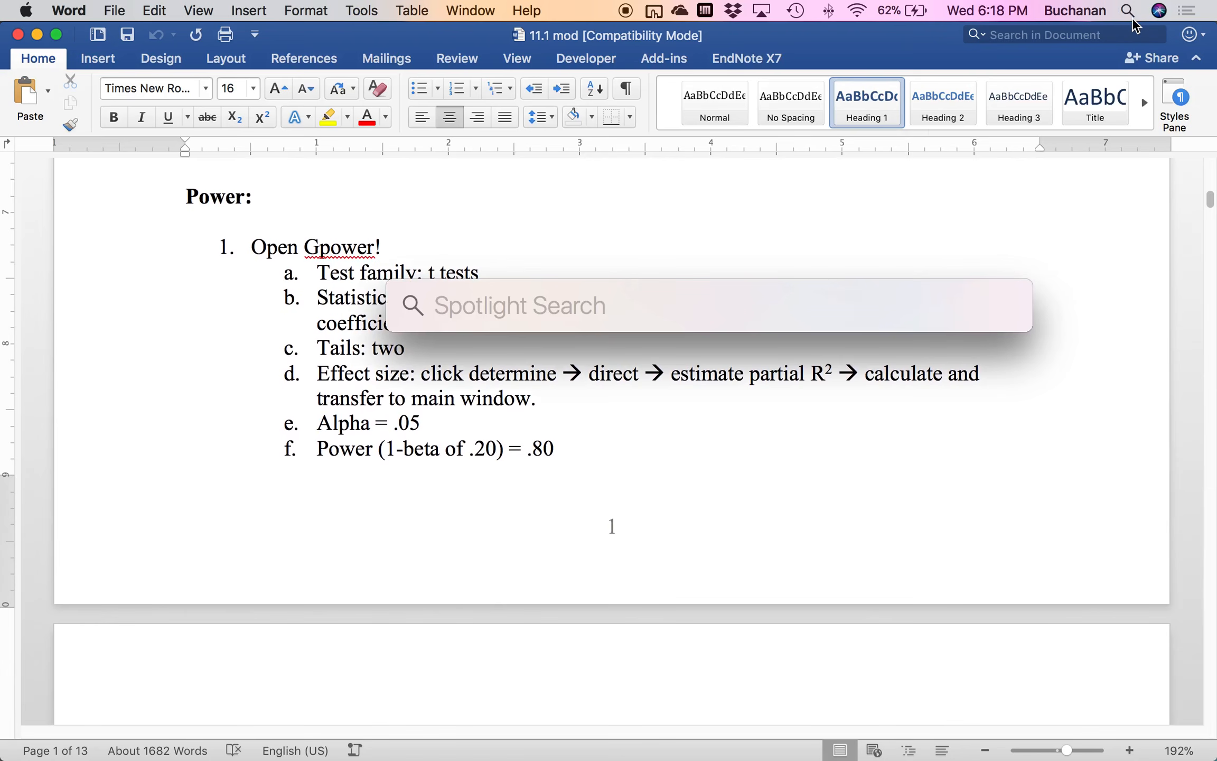
{"action": "type", "text": "gp"}
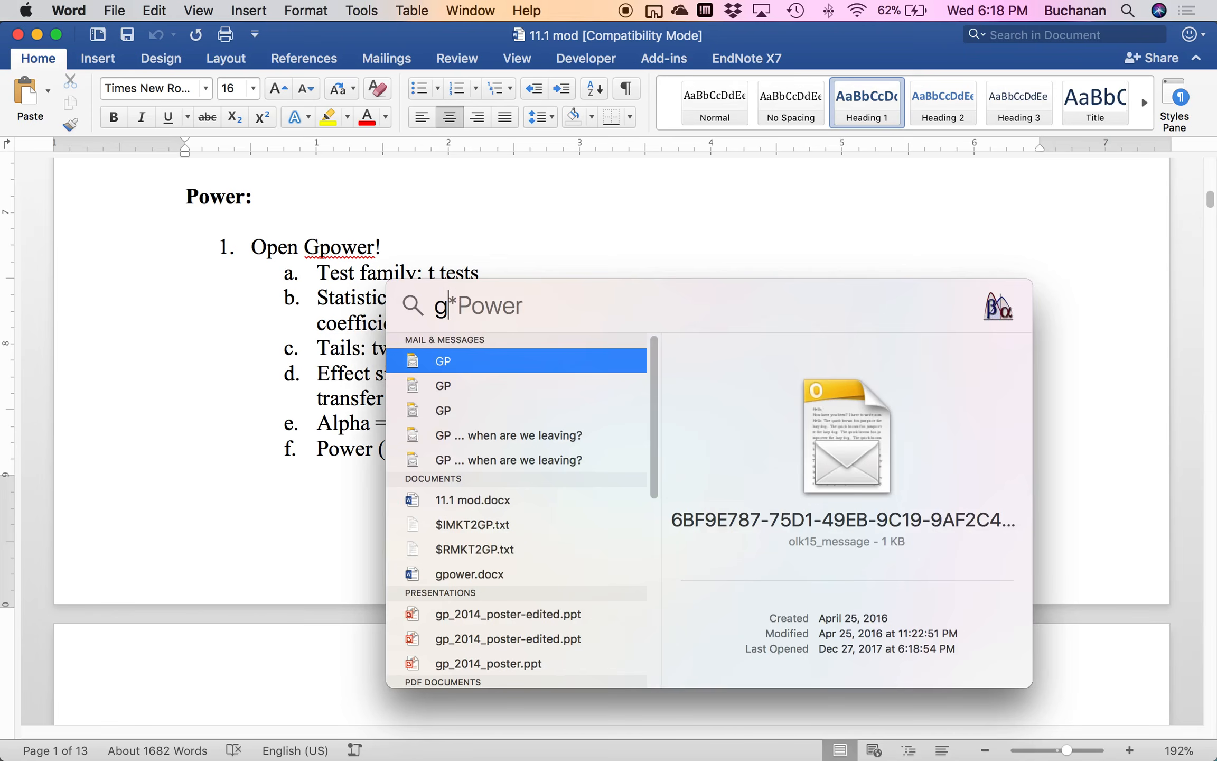
{"action": "key", "text": "Return"}
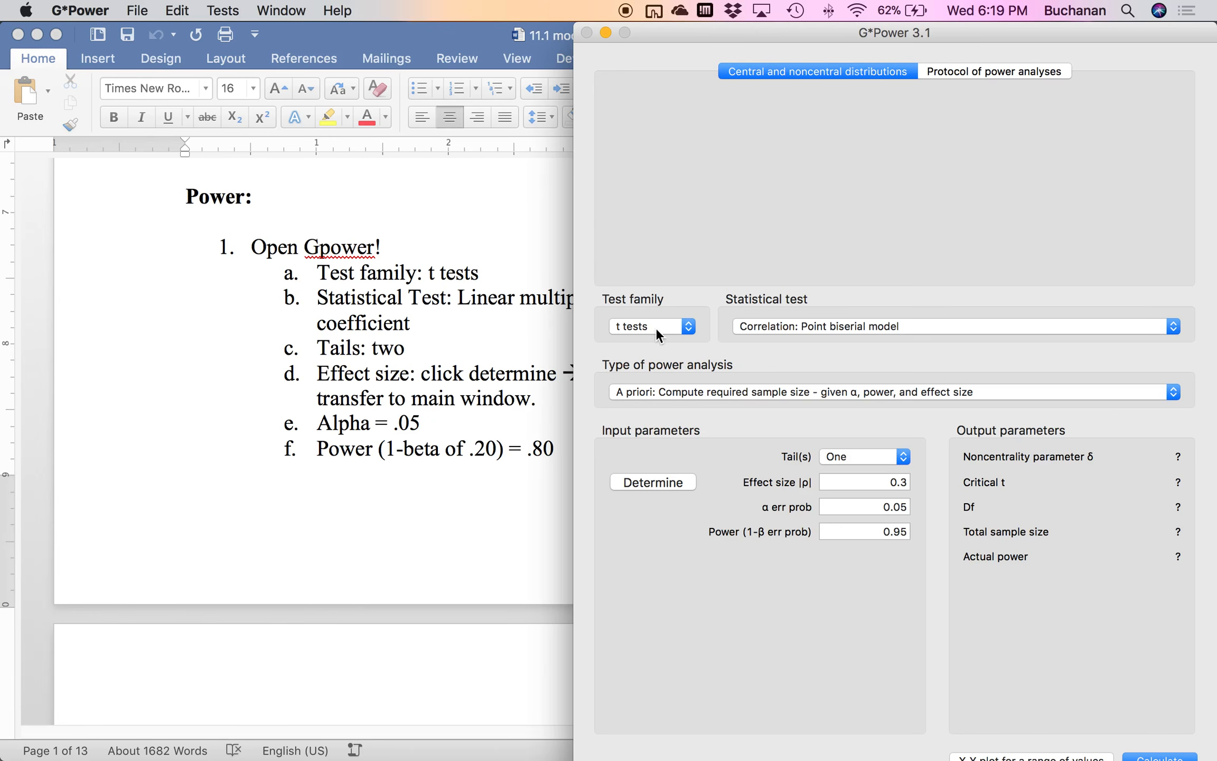
Set the statistical test to Linear multiple regression: Fixed model, single regression coefficient, with two tails.
{"action": "left_click", "coordinate": [765, 326]}
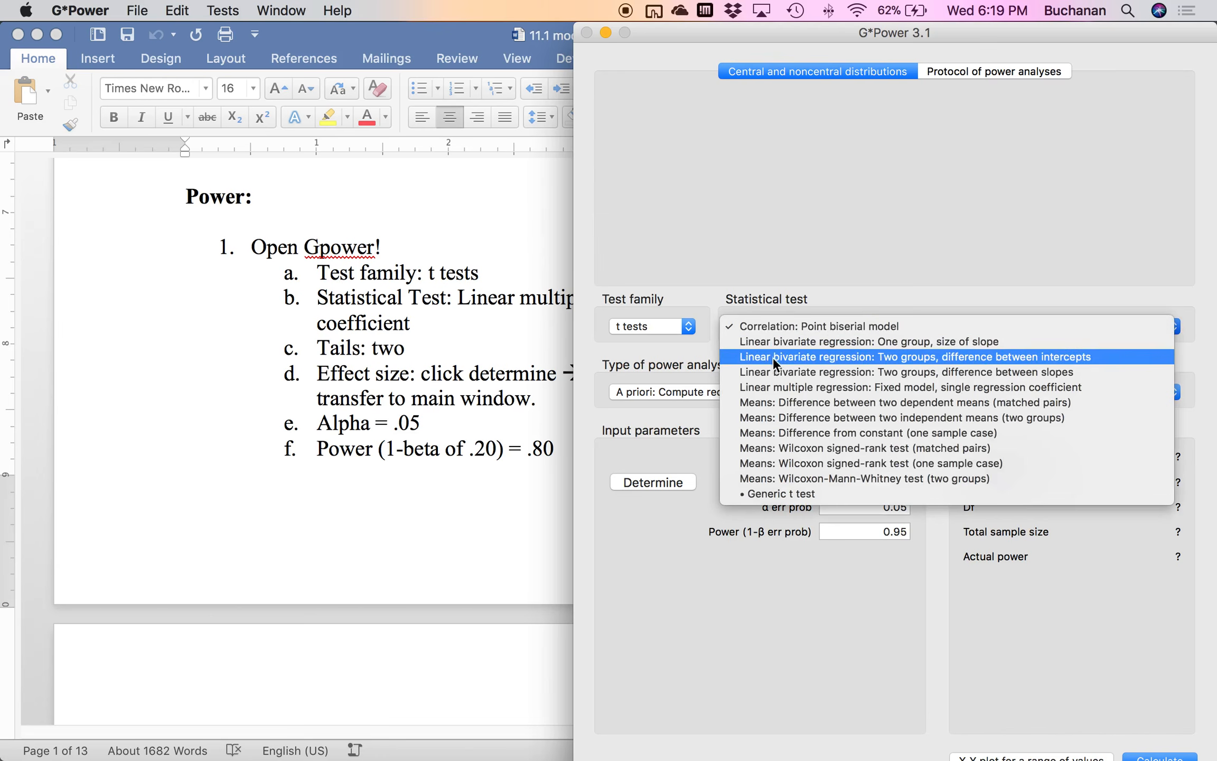
{"action": "left_click", "coordinate": [792, 386]}
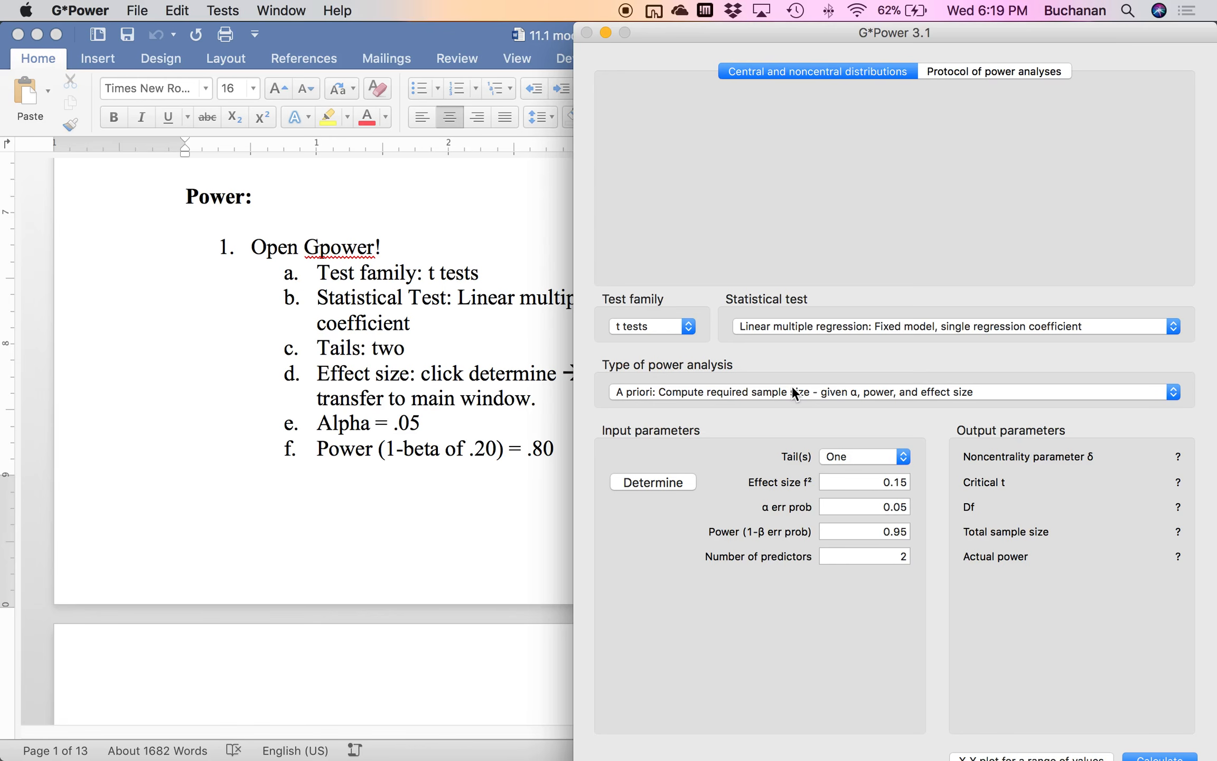
{"action": "left_click", "coordinate": [840, 456]}
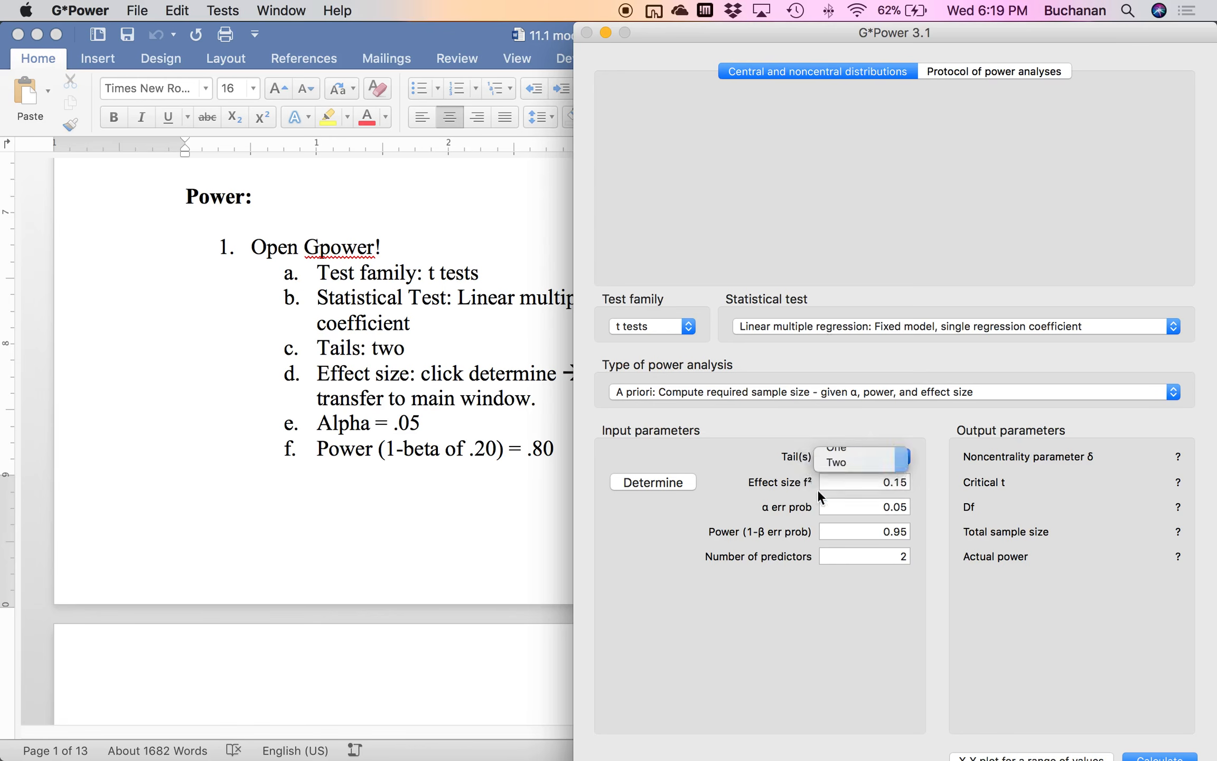
Determine the effect size directly from a partial R² of .25 and transfer it to the main window.
{"action": "left_click", "coordinate": [669, 483]}
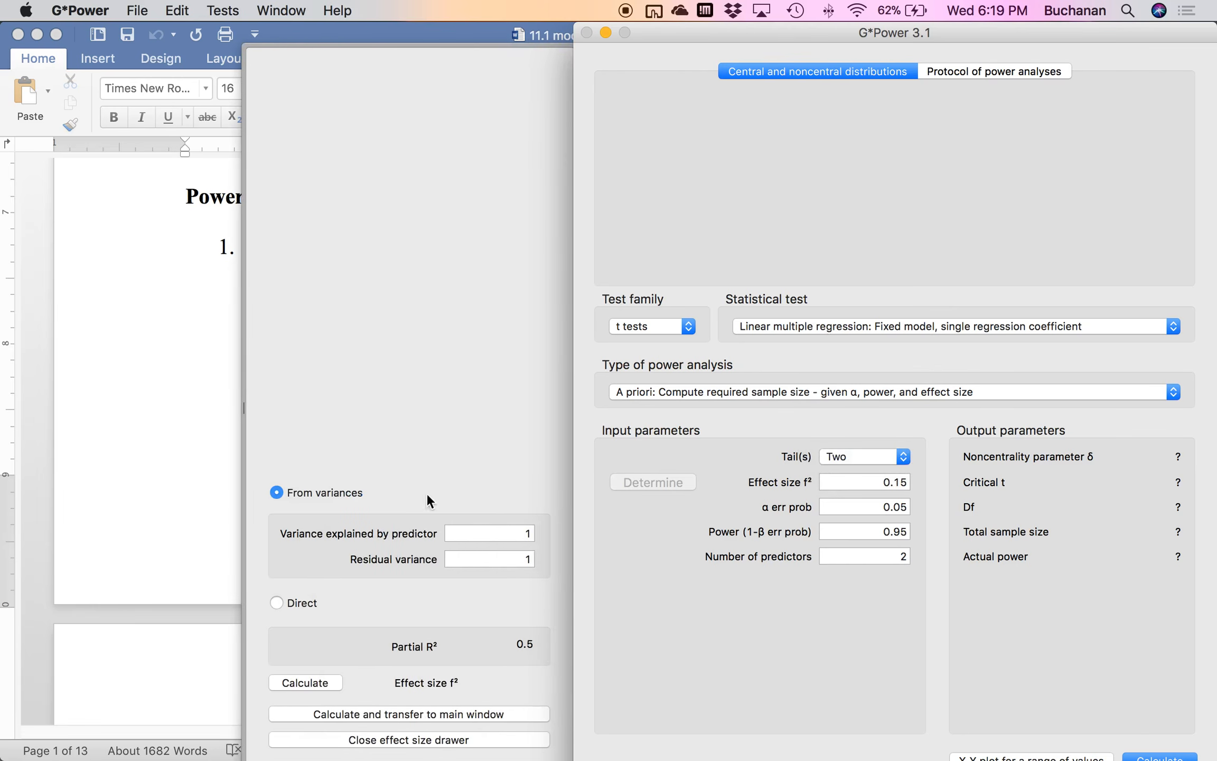
{"action": "left_click", "coordinate": [292, 605]}
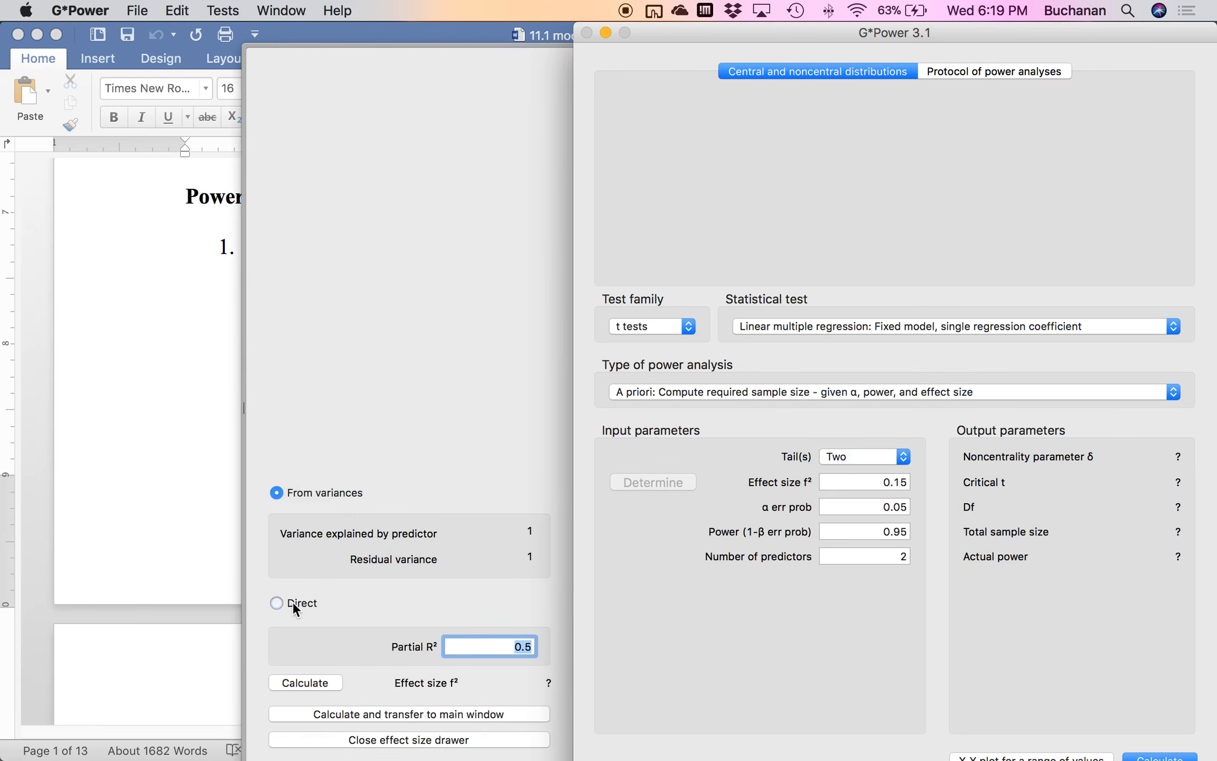
{"action": "left_click", "coordinate": [218, 550]}
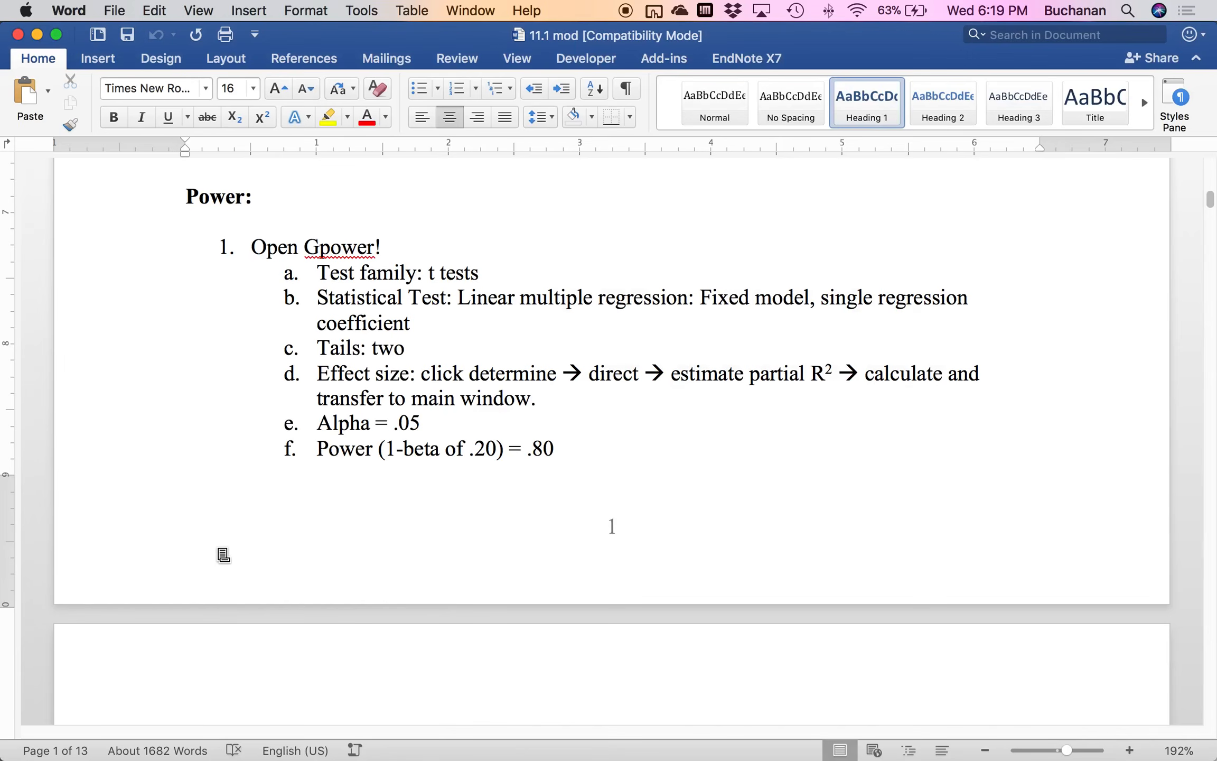
{"action": "scroll", "coordinate": [224, 555], "scroll_direction": "down", "scroll_amount": 5}
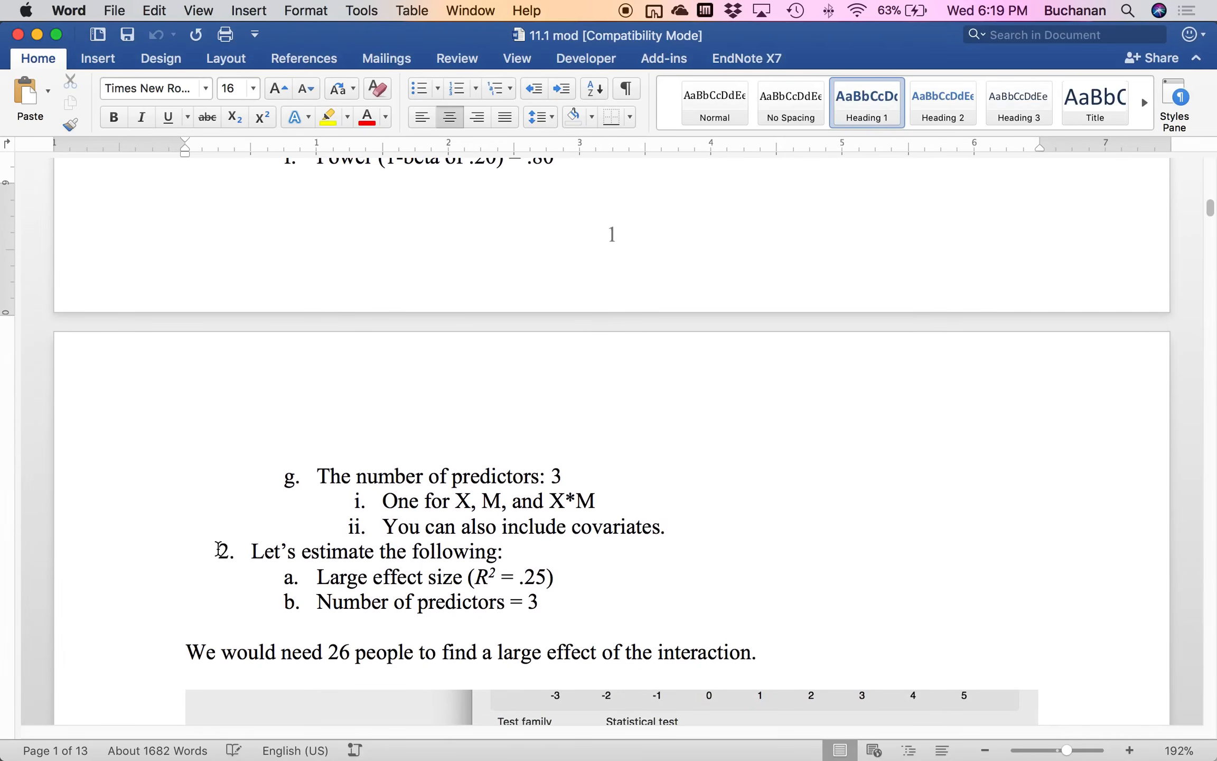
{"action": "mouse_move", "coordinate": [440, 759]}
{"action": "left_click", "coordinate": [867, 722]}
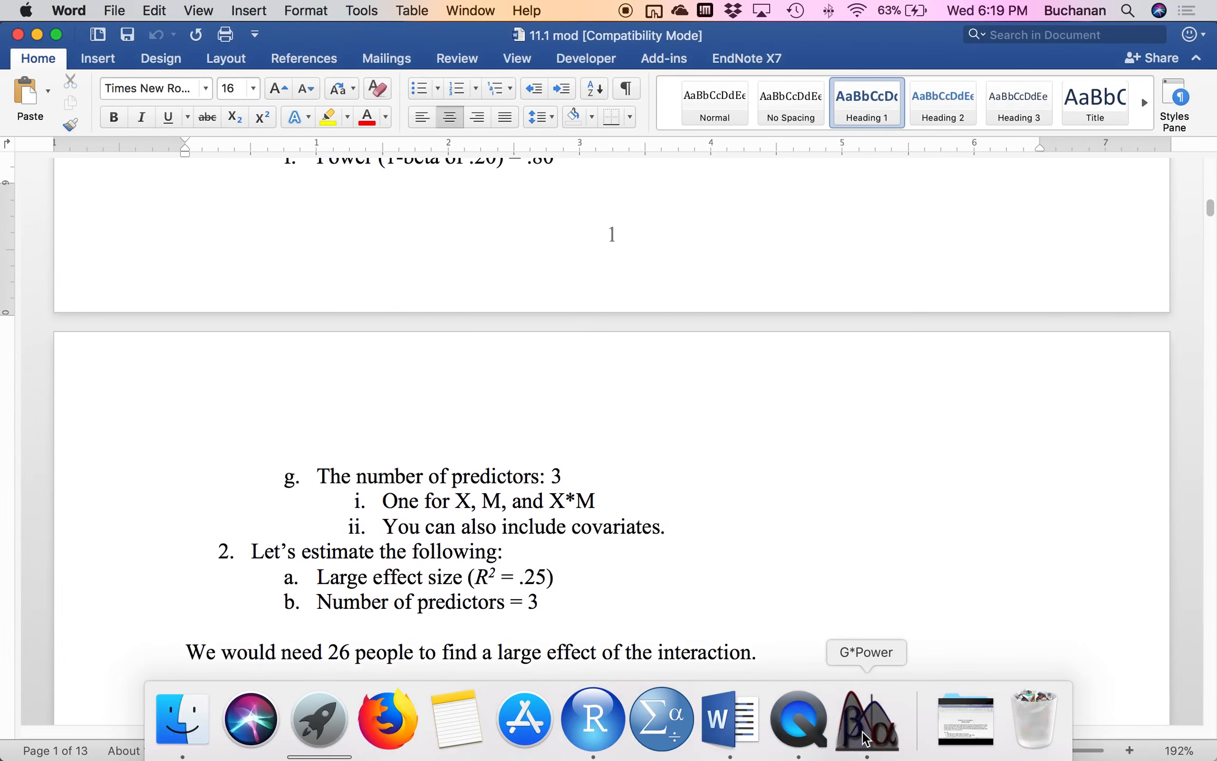
{"action": "key", "text": "BackSpace"}
{"action": "type", "text": ".25"}
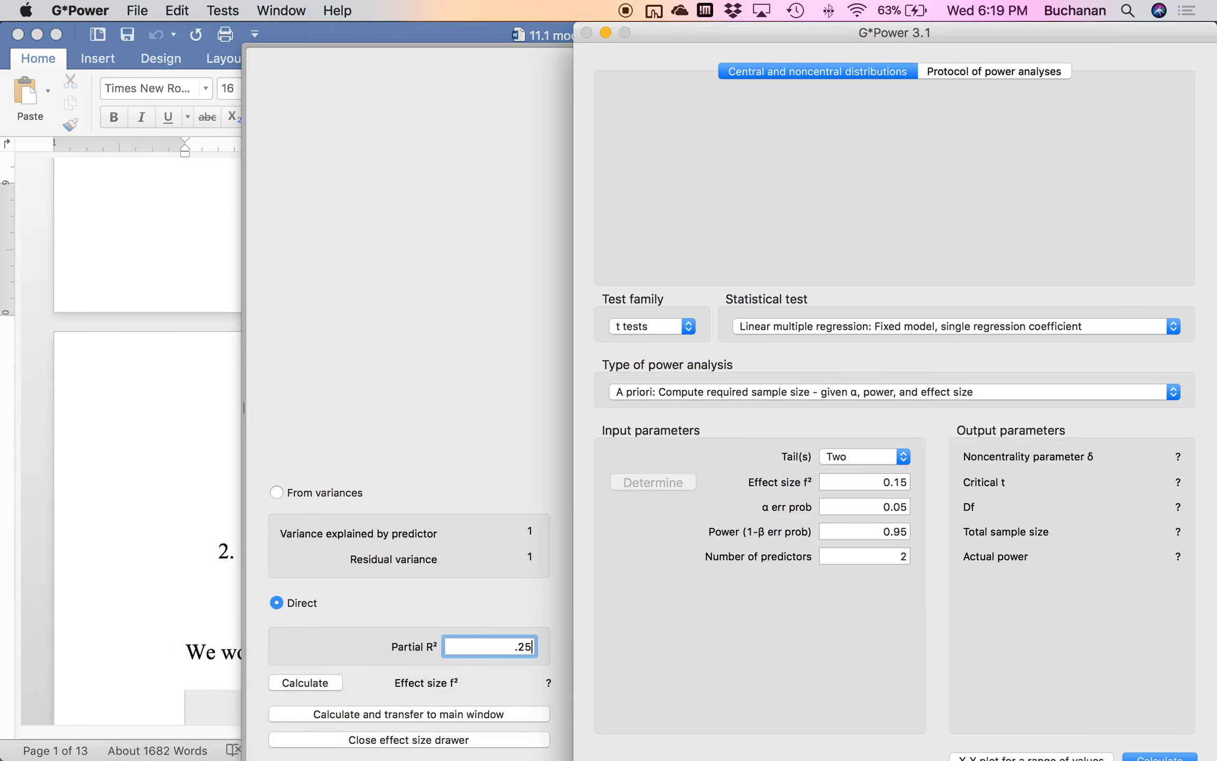
{"action": "left_click", "coordinate": [462, 713]}
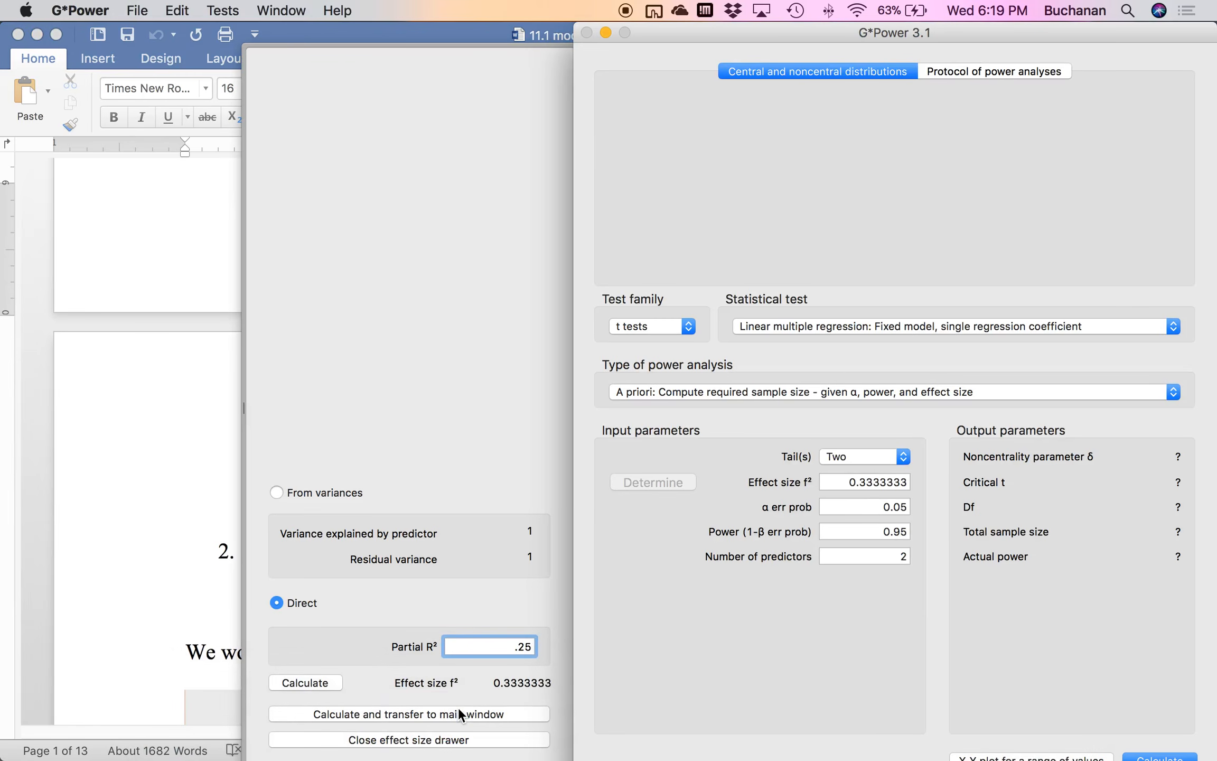
Set the power to .80 and the number of predictors to 3, and calculate the required sample size.
{"action": "left_click", "coordinate": [839, 508]}
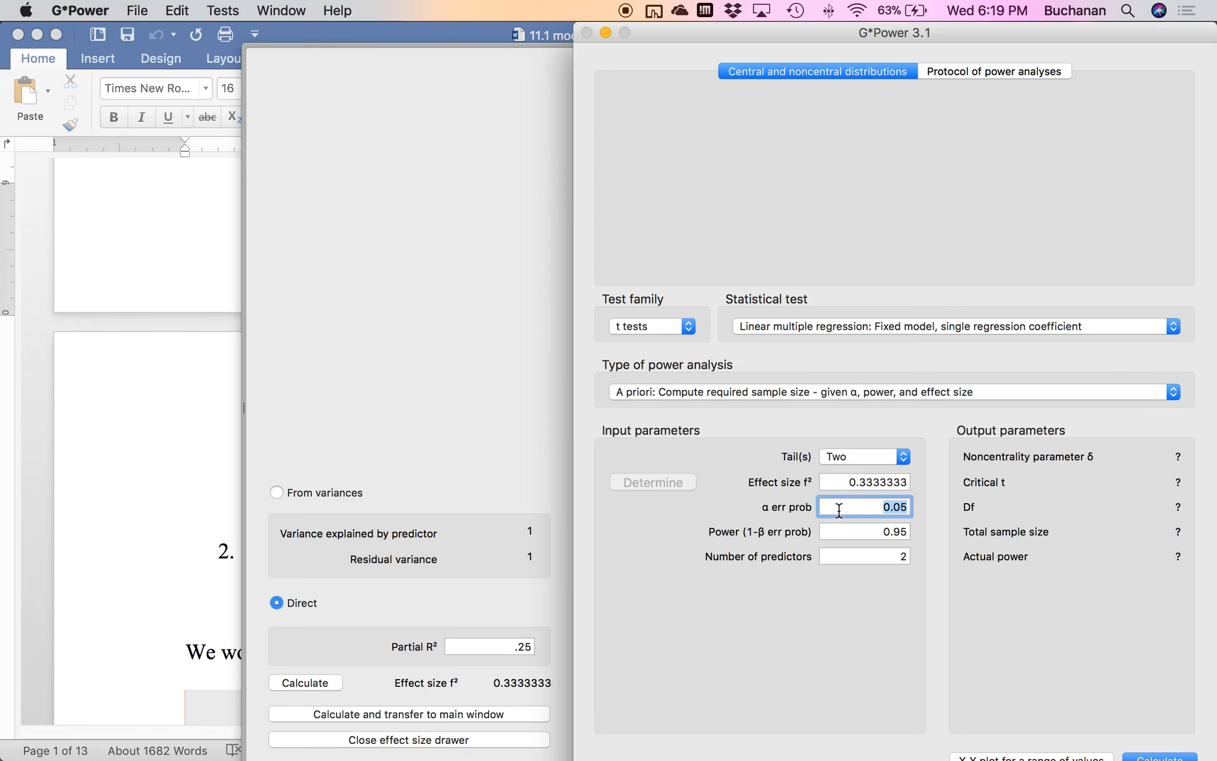
{"action": "key", "text": "Tab"}
{"action": "type", "text": ".80"}
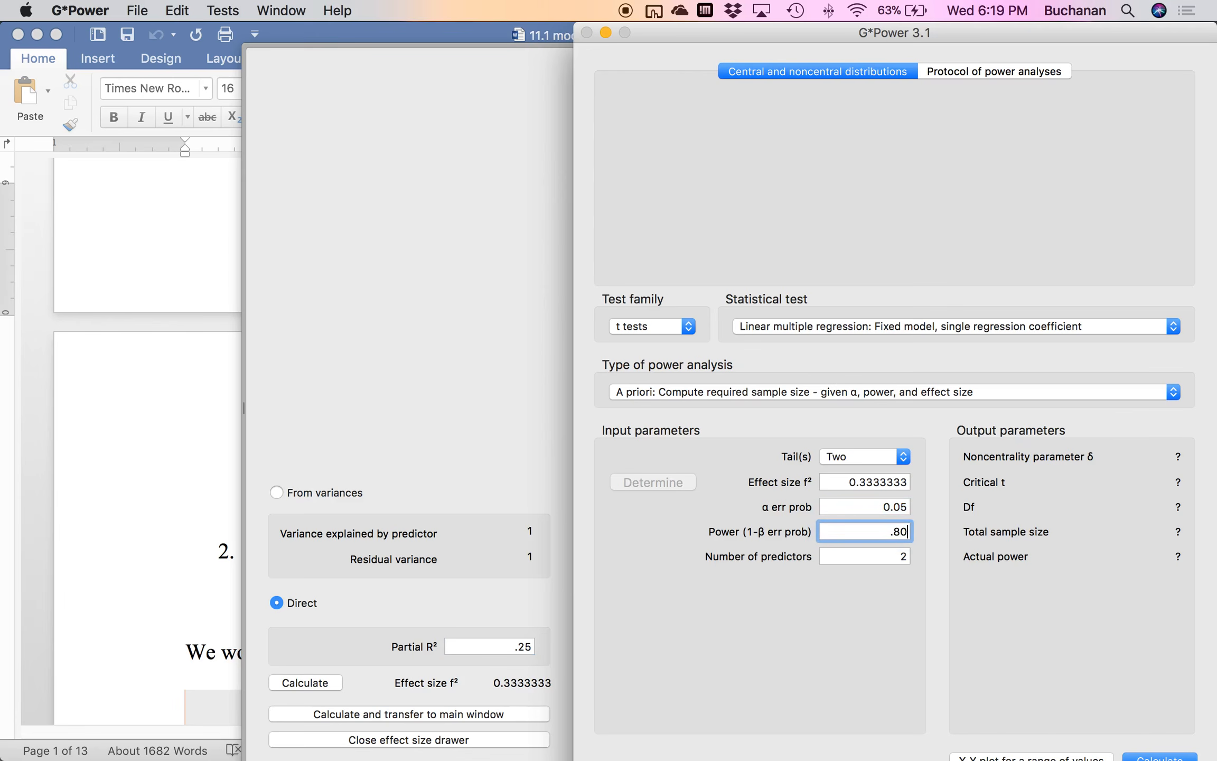
{"action": "key", "text": "Tab"}
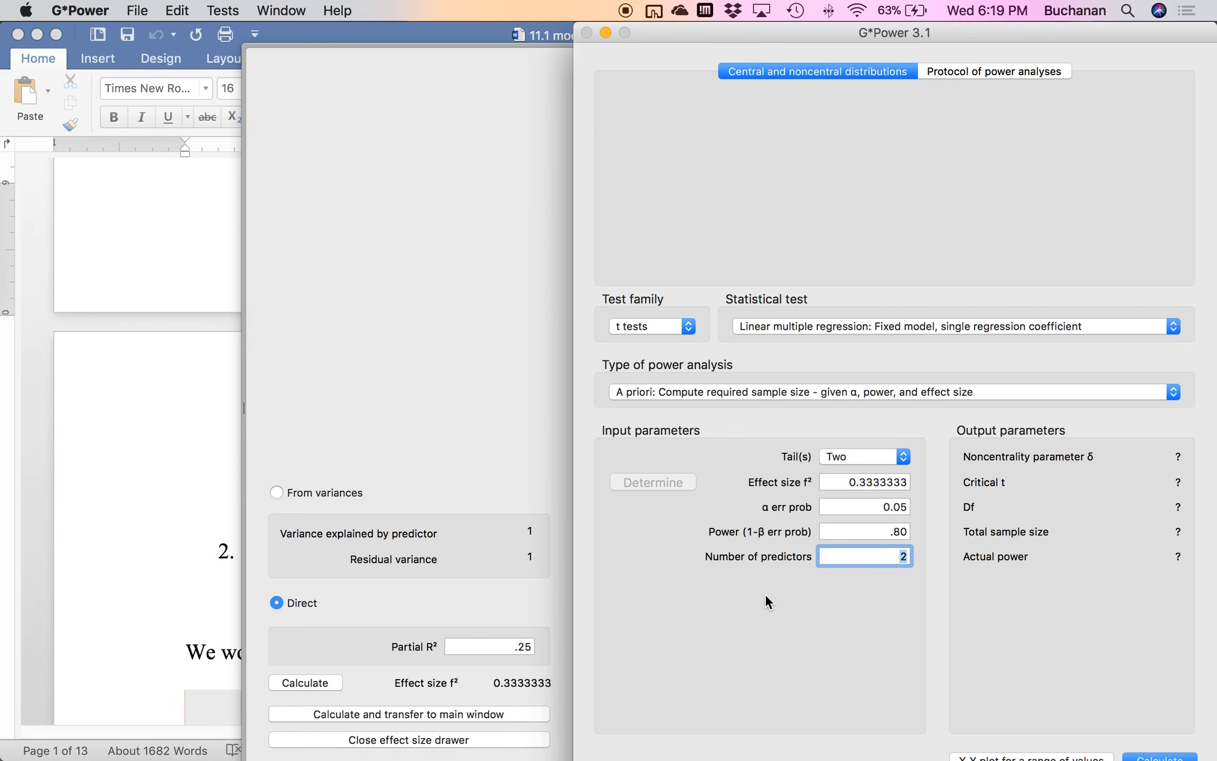
{"action": "type", "text": "3"}
{"action": "key", "text": "Return"}
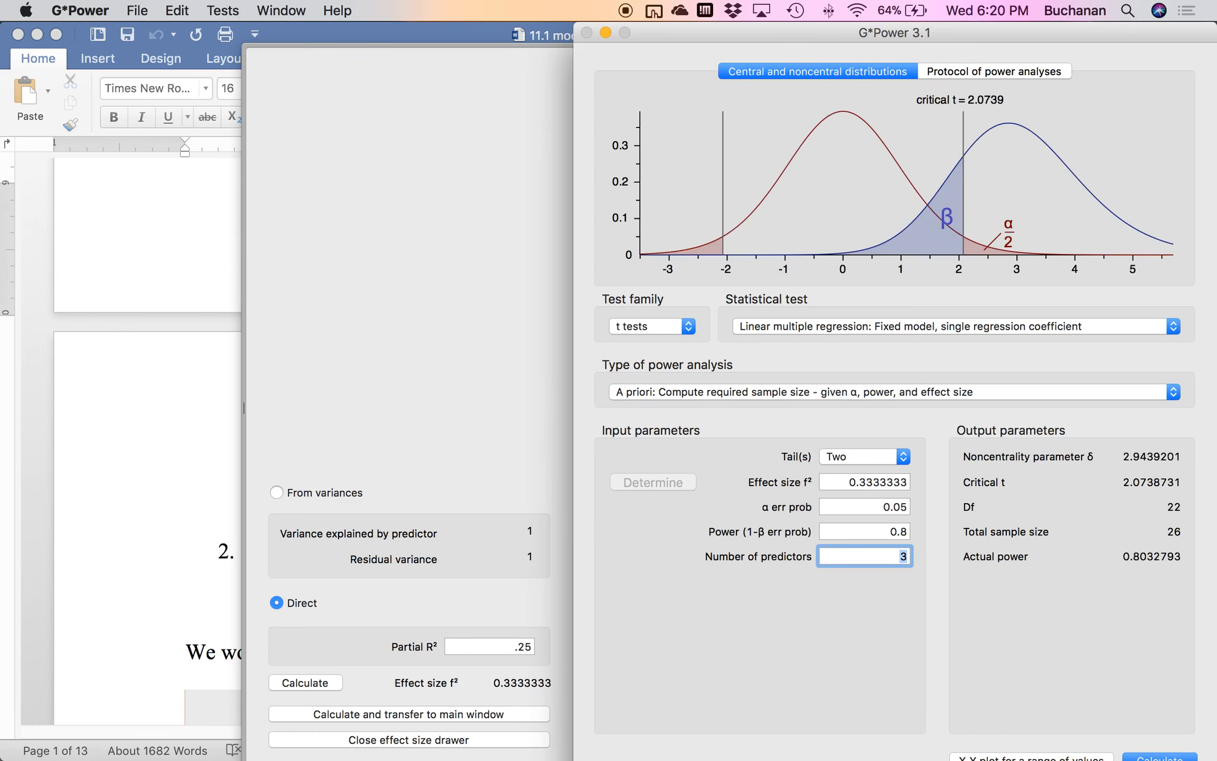
Switch to RStudio and clear both the workspace objects and the console.
{"action": "left_click", "coordinate": [75, 685]}
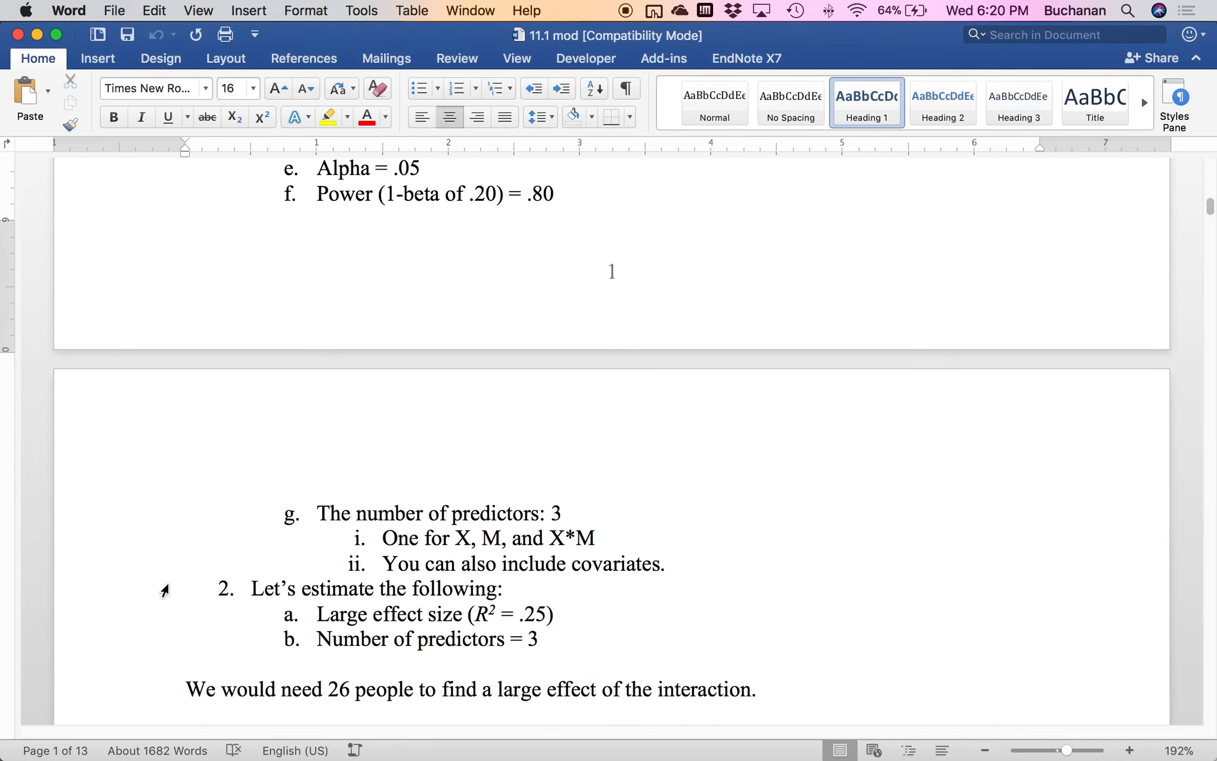
{"action": "key", "text": "super+v"}
{"action": "scroll", "coordinate": [164, 590], "scroll_direction": "down", "scroll_amount": 10}
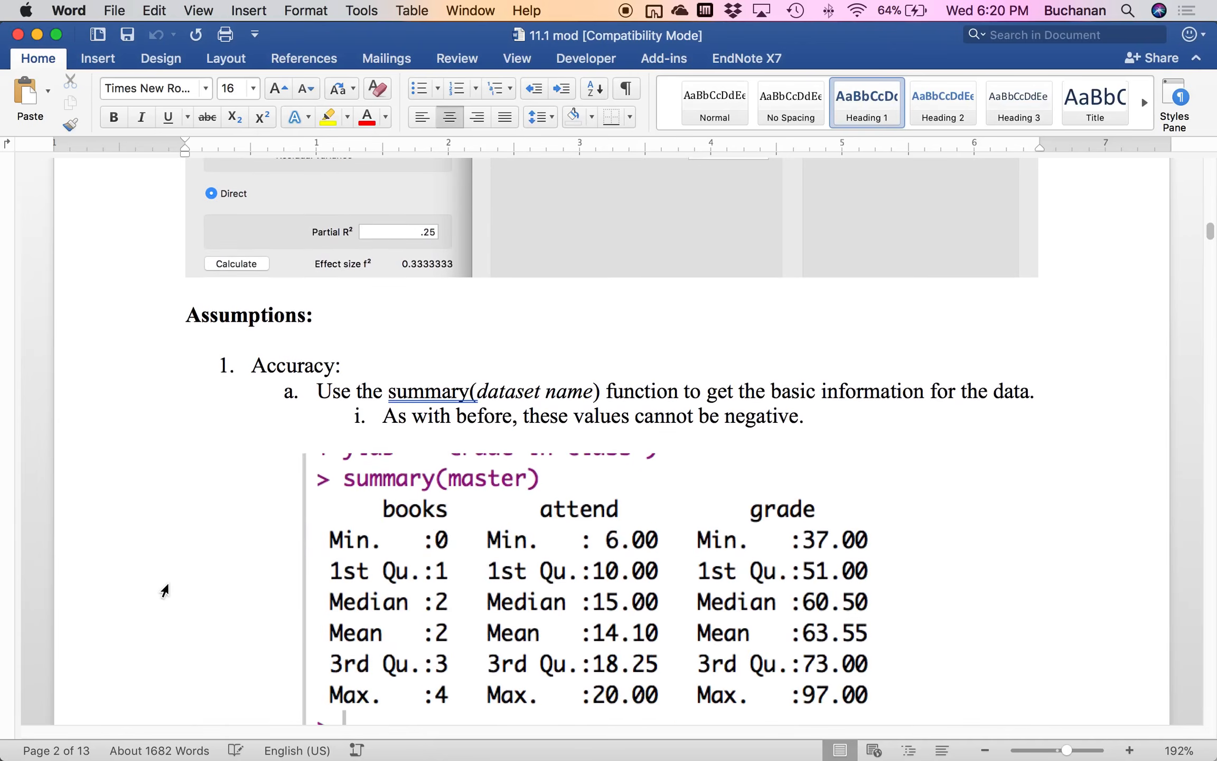
{"action": "key", "text": "ctrl+Up"}
{"action": "left_click", "coordinate": [341, 263]}
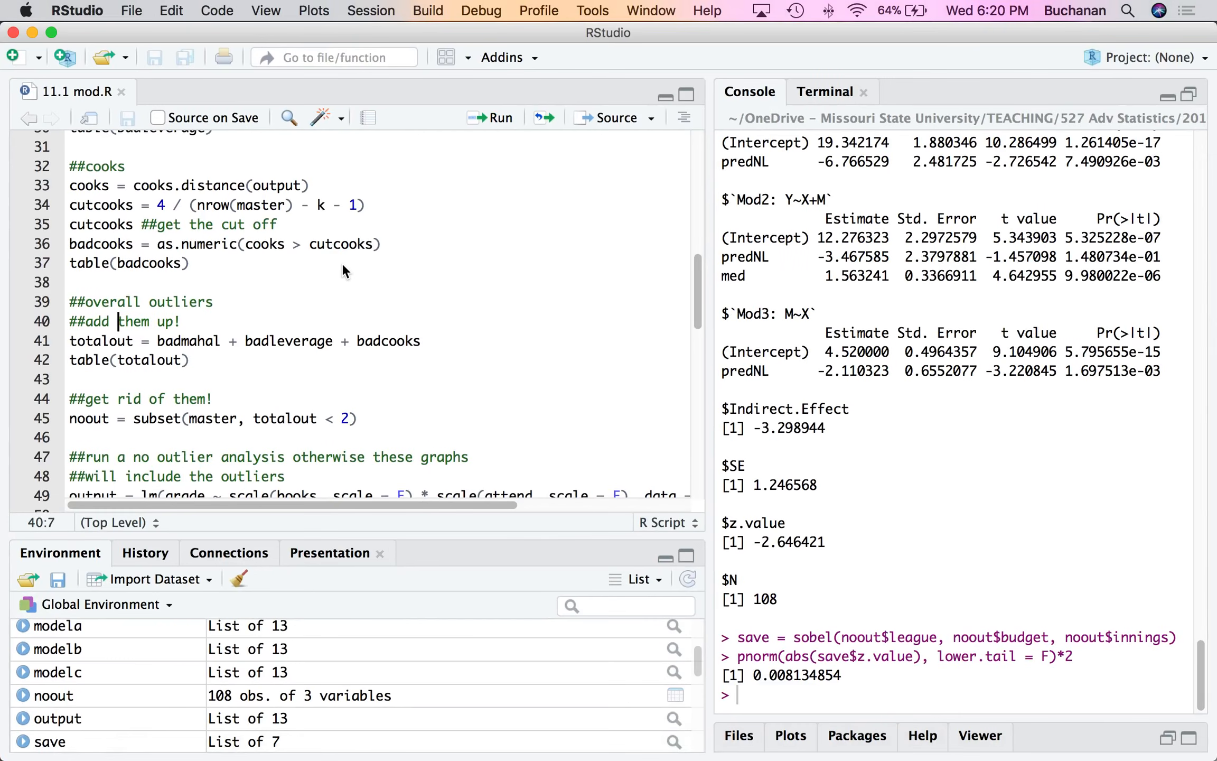
{"action": "scroll", "coordinate": [324, 253], "scroll_direction": "up", "scroll_amount": 15}
{"action": "left_click", "coordinate": [332, 180]}
{"action": "left_click", "coordinate": [232, 581]}
{"action": "left_click", "coordinate": [565, 474]}
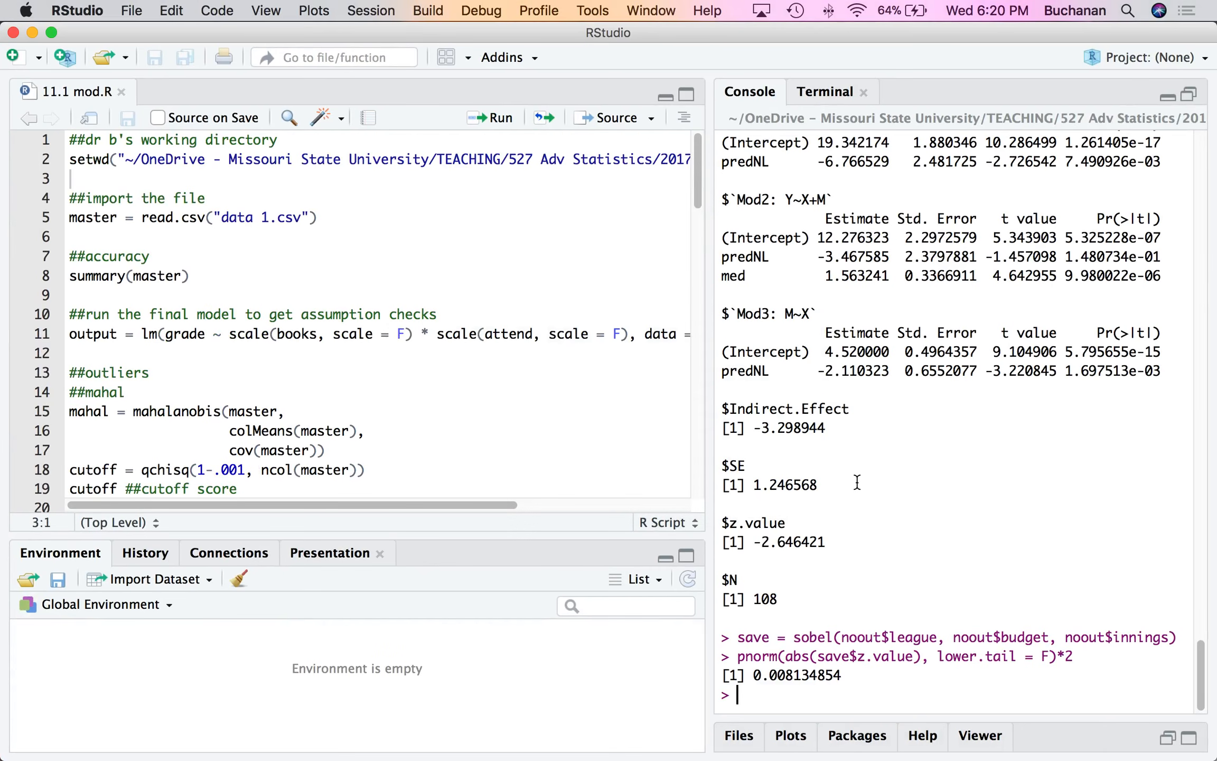
{"action": "key", "text": "ctrl+l"}
Run the script lines that set the working directory and import data 1.csv as master, and view the data set.
{"action": "left_click", "coordinate": [328, 139]}
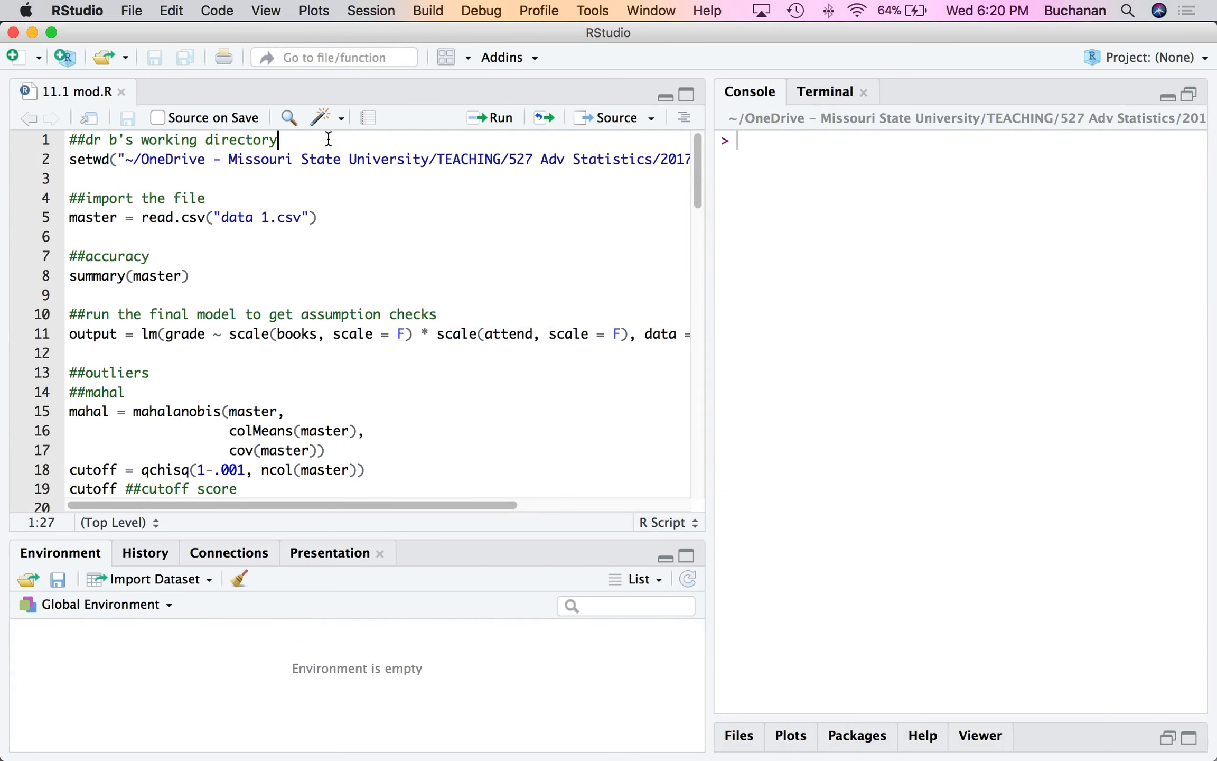
{"action": "key", "text": "super+Return"}
{"action": "key", "text": "super+Return"}
{"action": "key", "text": "super+Return"}
{"action": "key", "text": "super+Return"}
{"action": "left_click", "coordinate": [214, 658]}
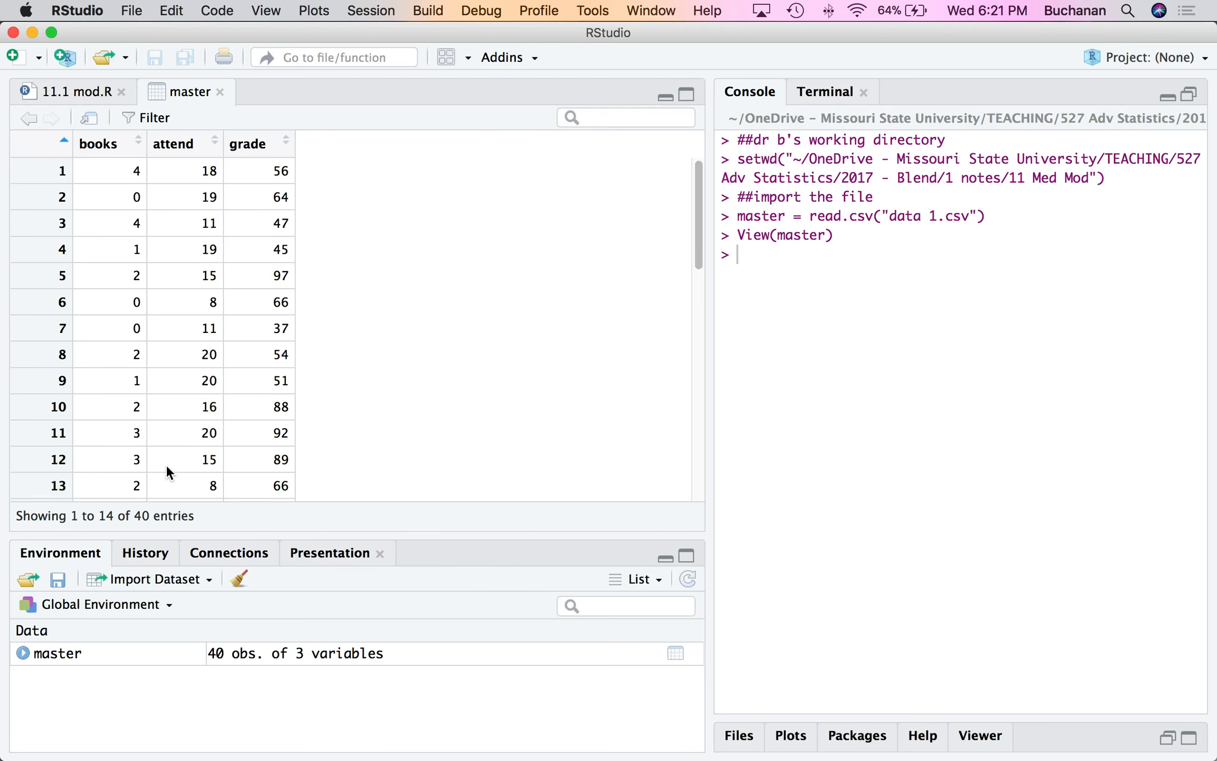
Return to the 11.1 mod.R script and run summary(master) for the accuracy check.
{"action": "left_click", "coordinate": [84, 96]}
{"action": "left_click", "coordinate": [138, 270]}
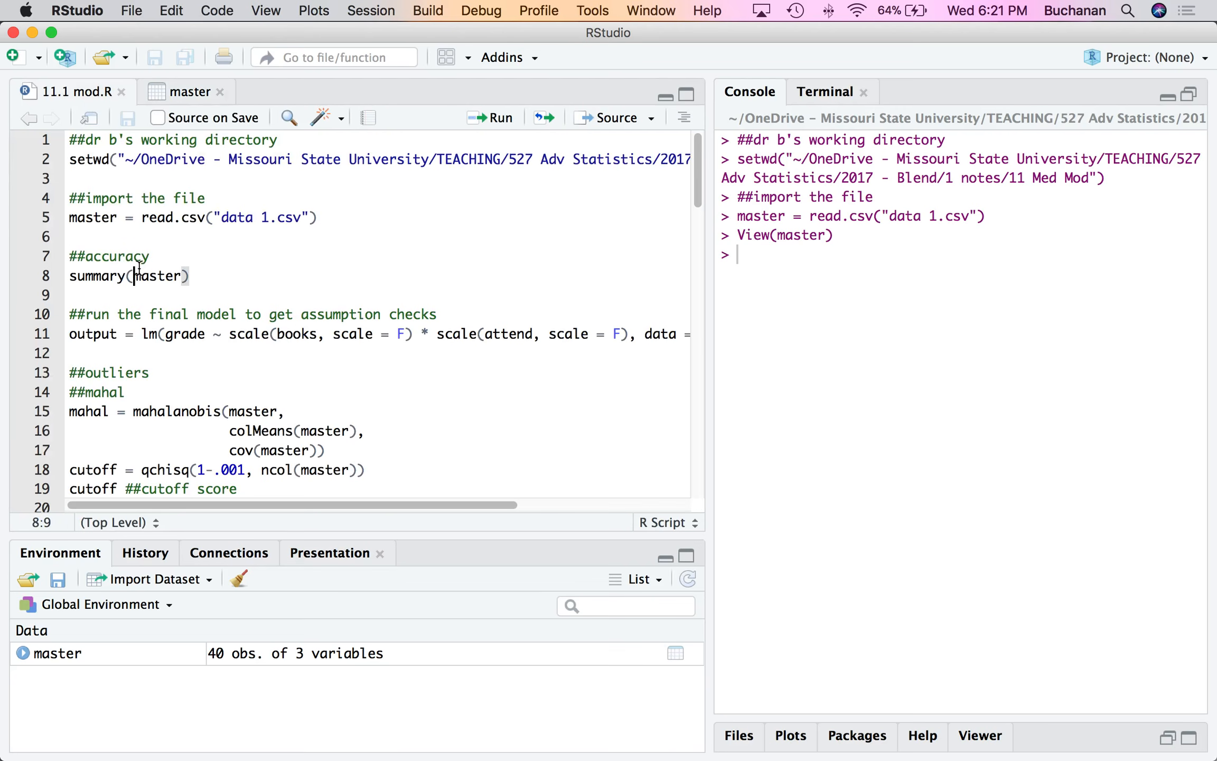
{"action": "key", "text": "super+Return"}
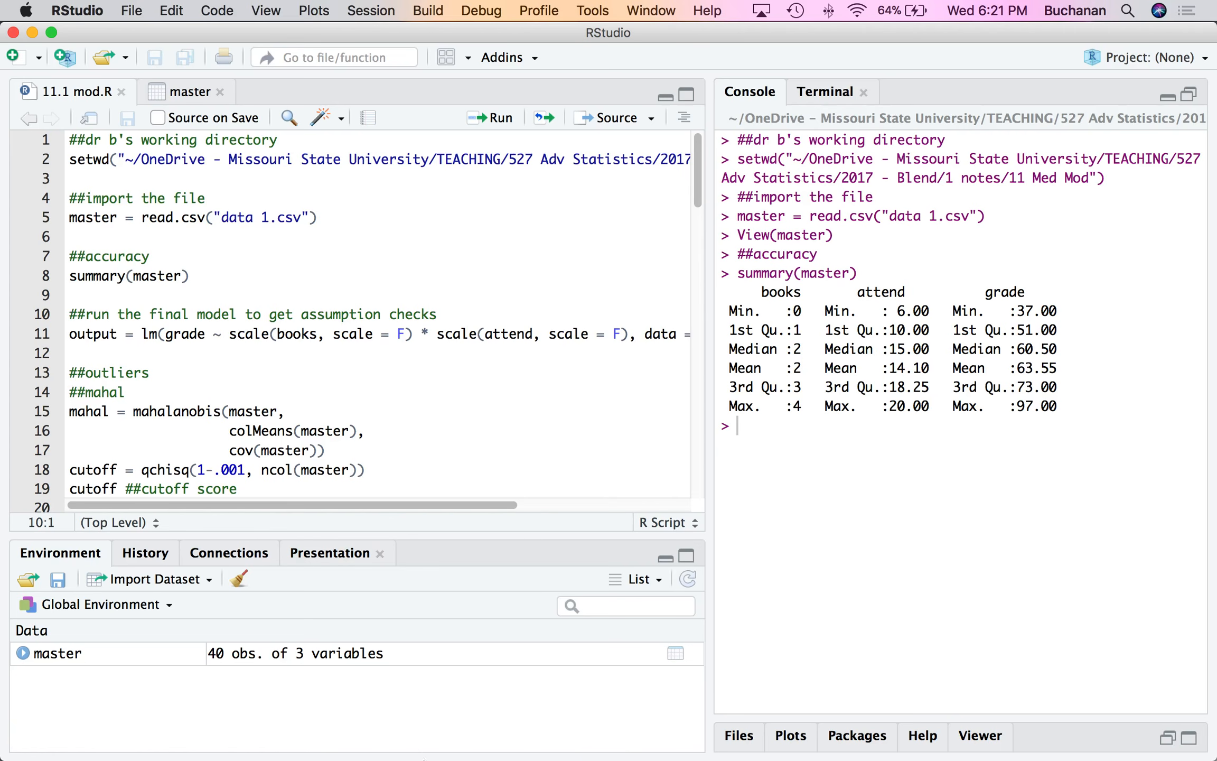
Switch to Word and insert a comma after "Specifically" in item c of the lm model instructions.
{"action": "mouse_move", "coordinate": [424, 759]}
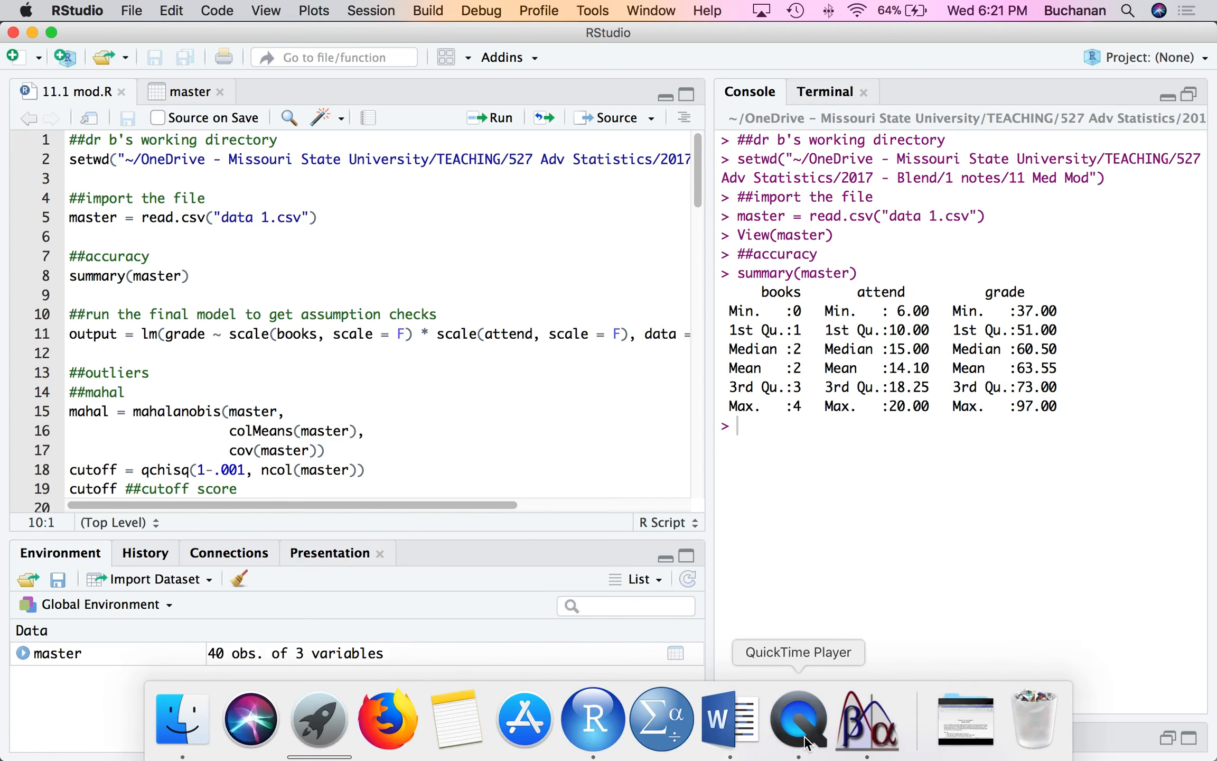
{"action": "left_click", "coordinate": [729, 719]}
{"action": "scroll", "coordinate": [486, 407], "scroll_direction": "down", "scroll_amount": 15}
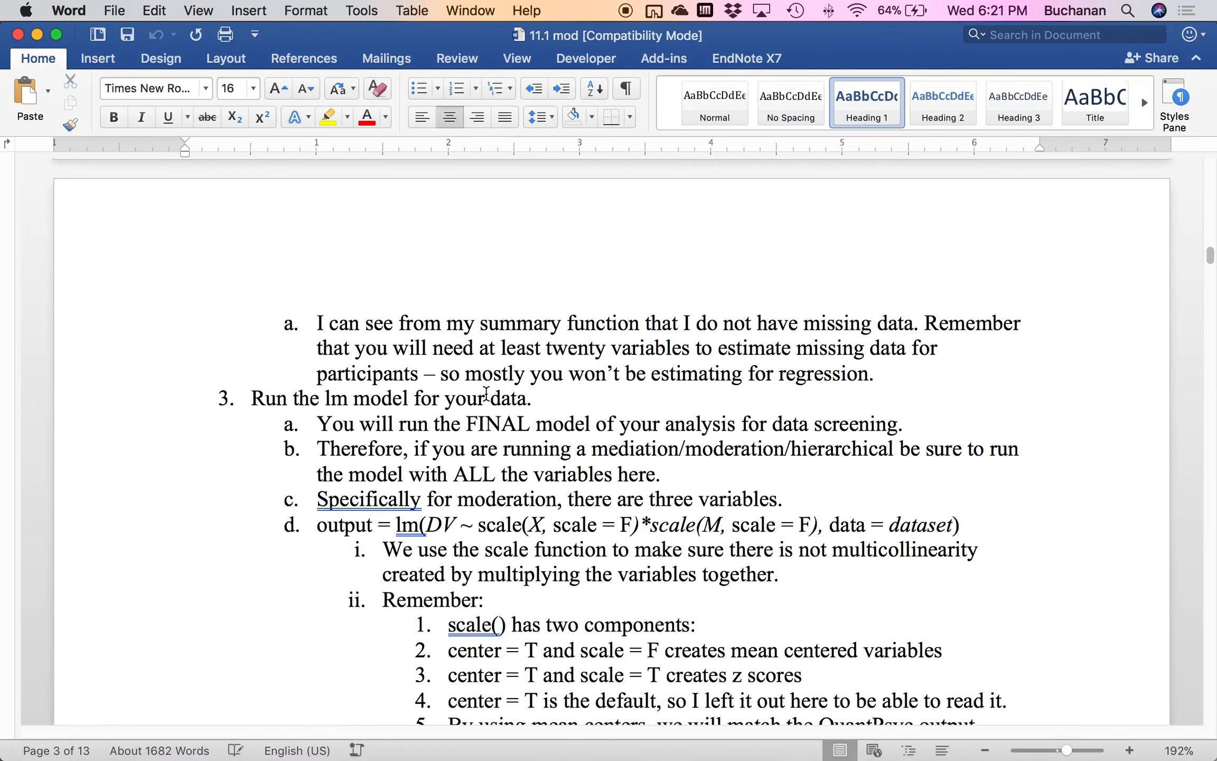
{"action": "scroll", "coordinate": [486, 394], "scroll_direction": "down", "scroll_amount": 4}
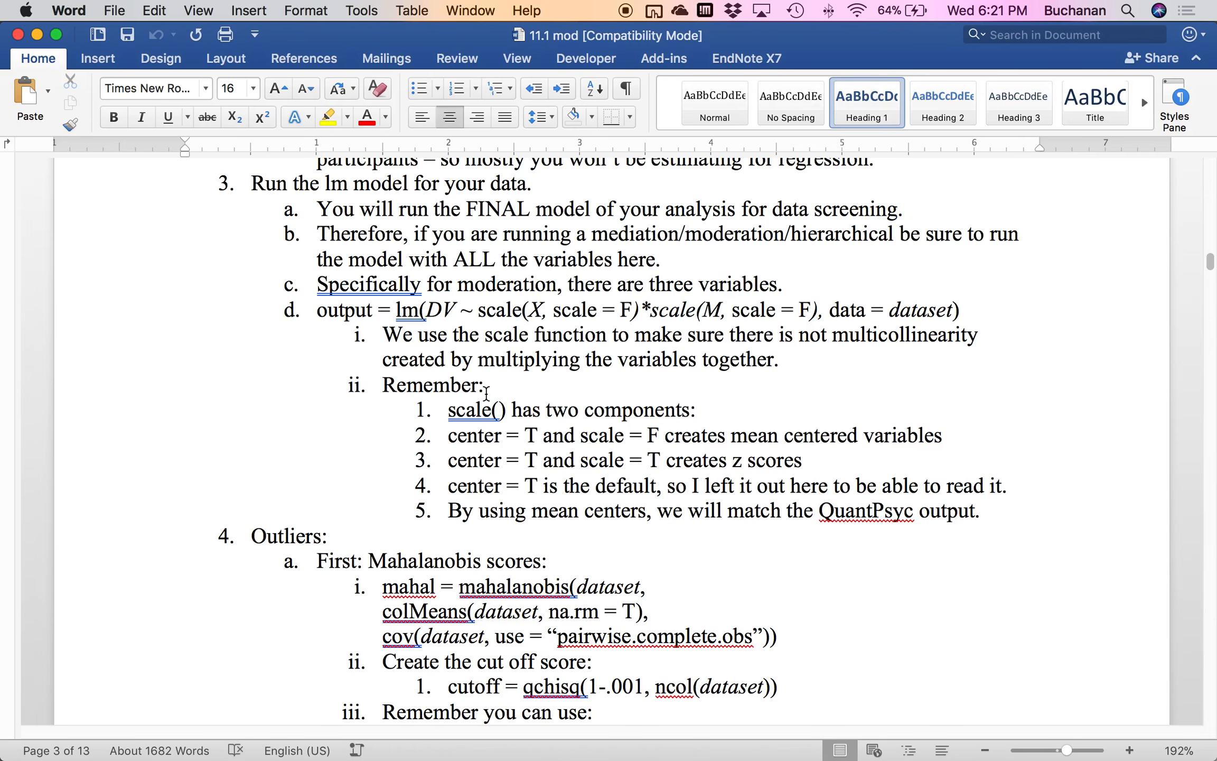
{"action": "left_click", "coordinate": [420, 290]}
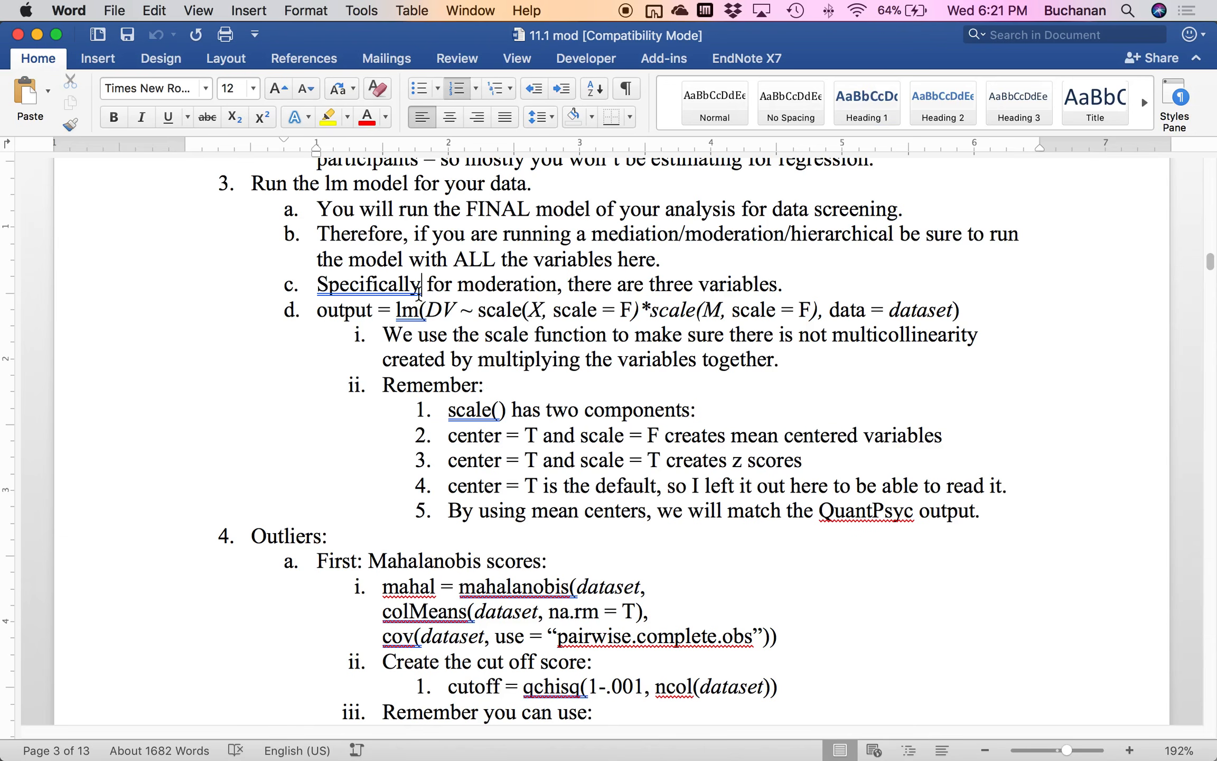
{"action": "type", "text": ","}
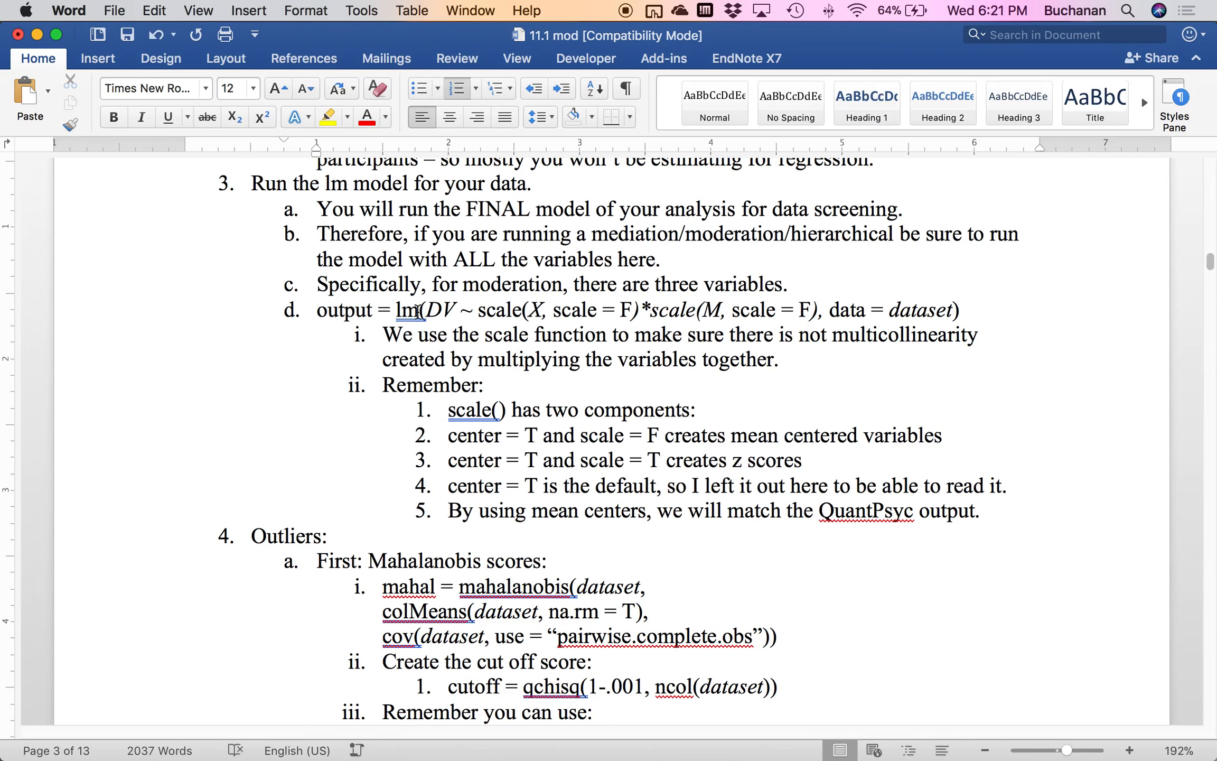
Examine the scale(X, scale = F) term in the lm formula under item d.
{"action": "left_click_drag", "start_coordinate": [397, 309], "coordinate": [638, 313]}
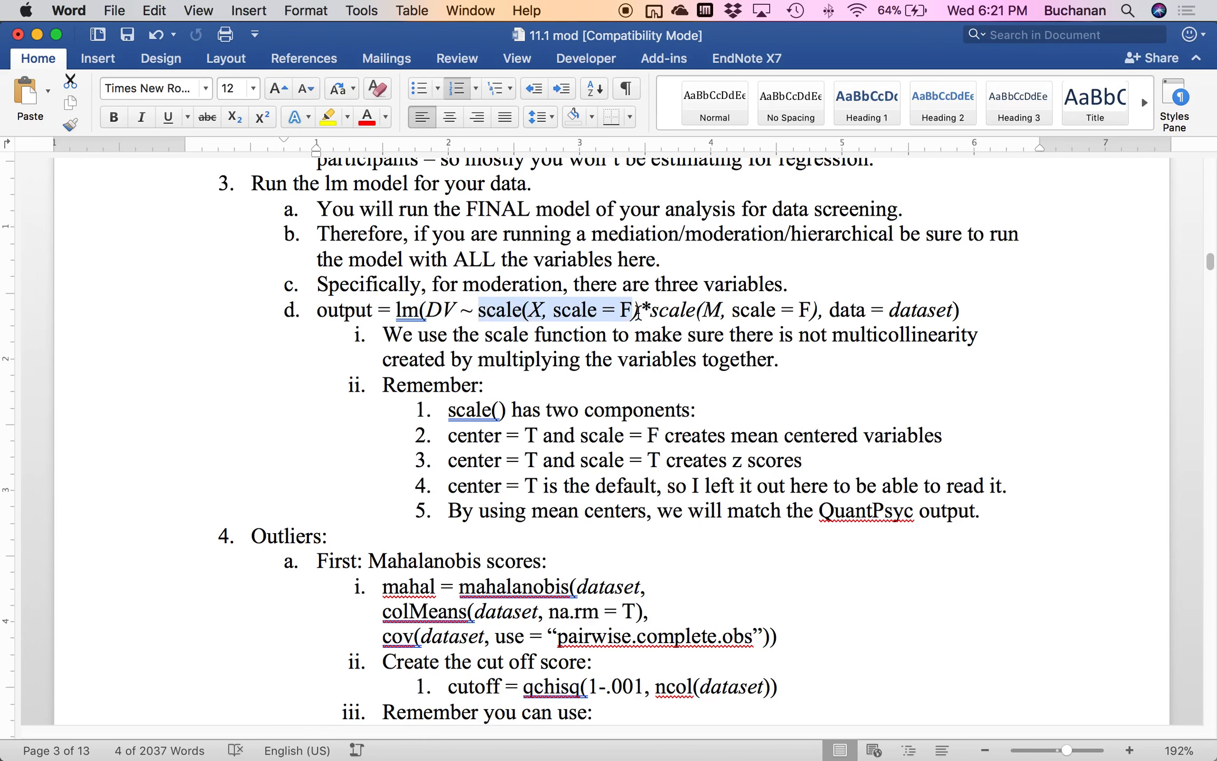
{"action": "left_click", "coordinate": [598, 311]}
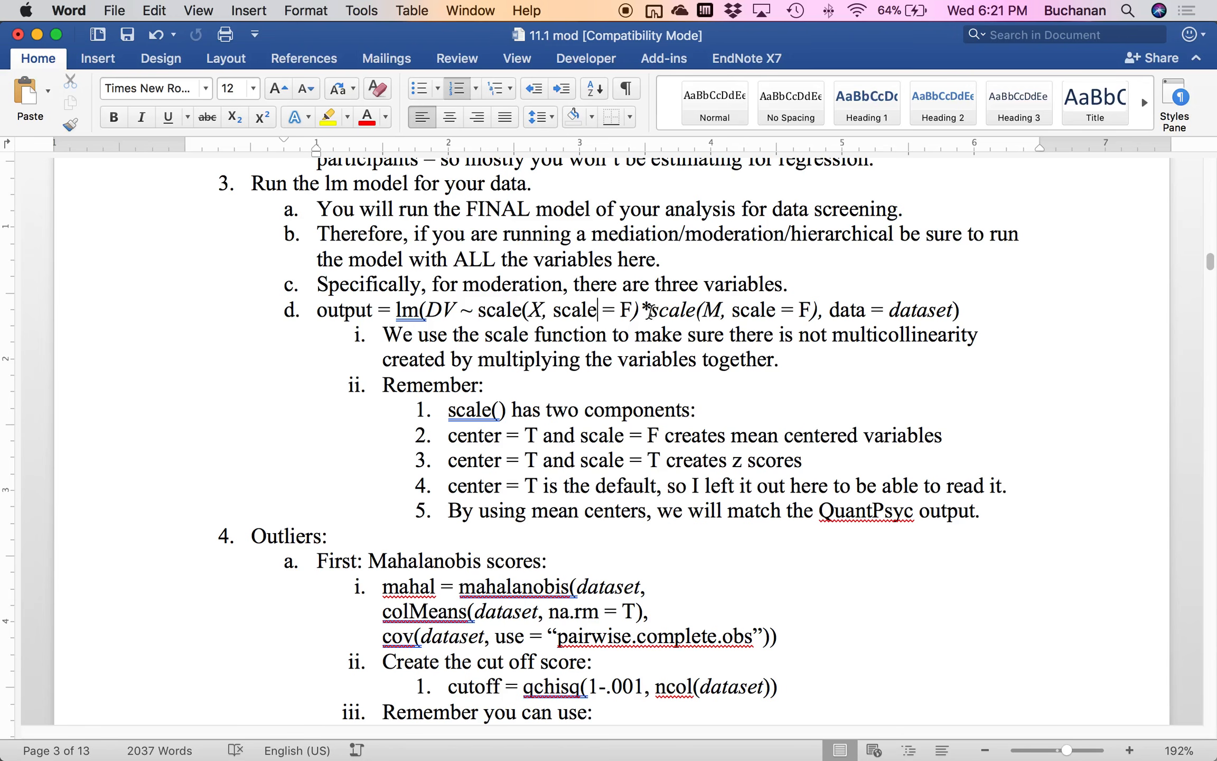
Remove the italics from the second "scale" in item d's lm formula and examine the X and M variables.
{"action": "left_click_drag", "start_coordinate": [651, 311], "coordinate": [694, 314]}
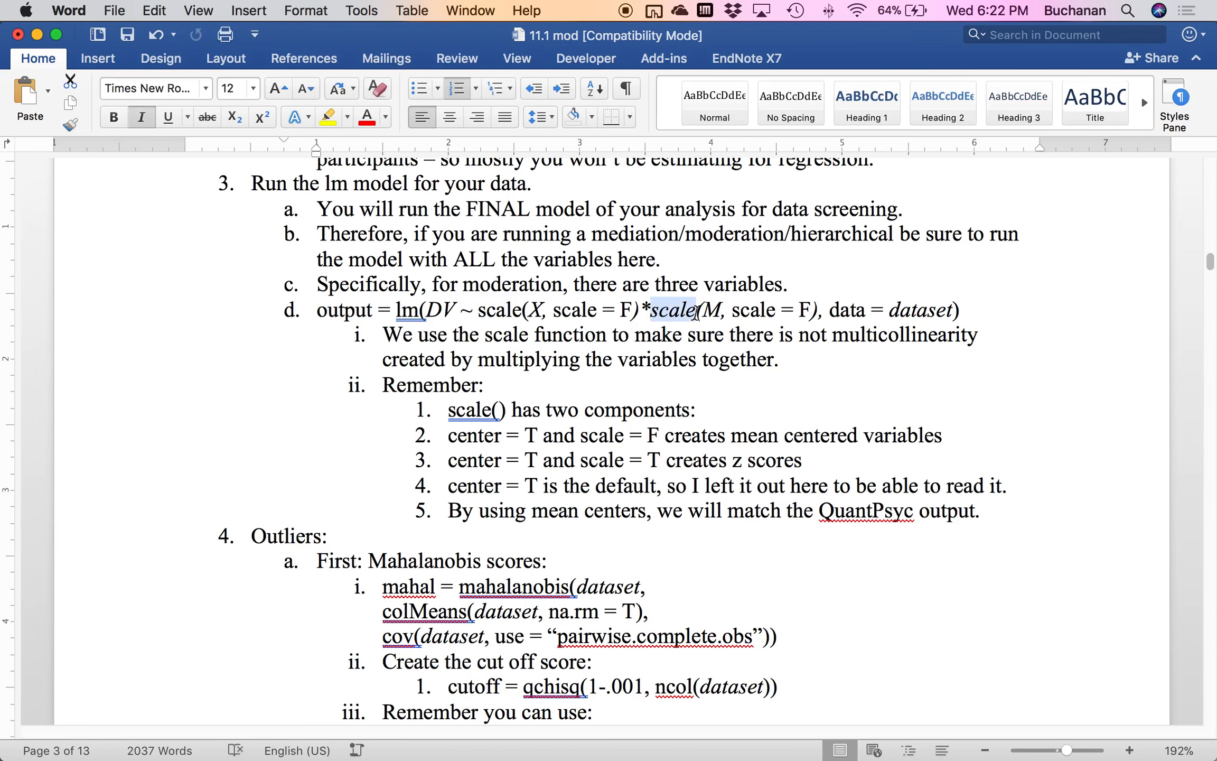
{"action": "key", "text": "super+i"}
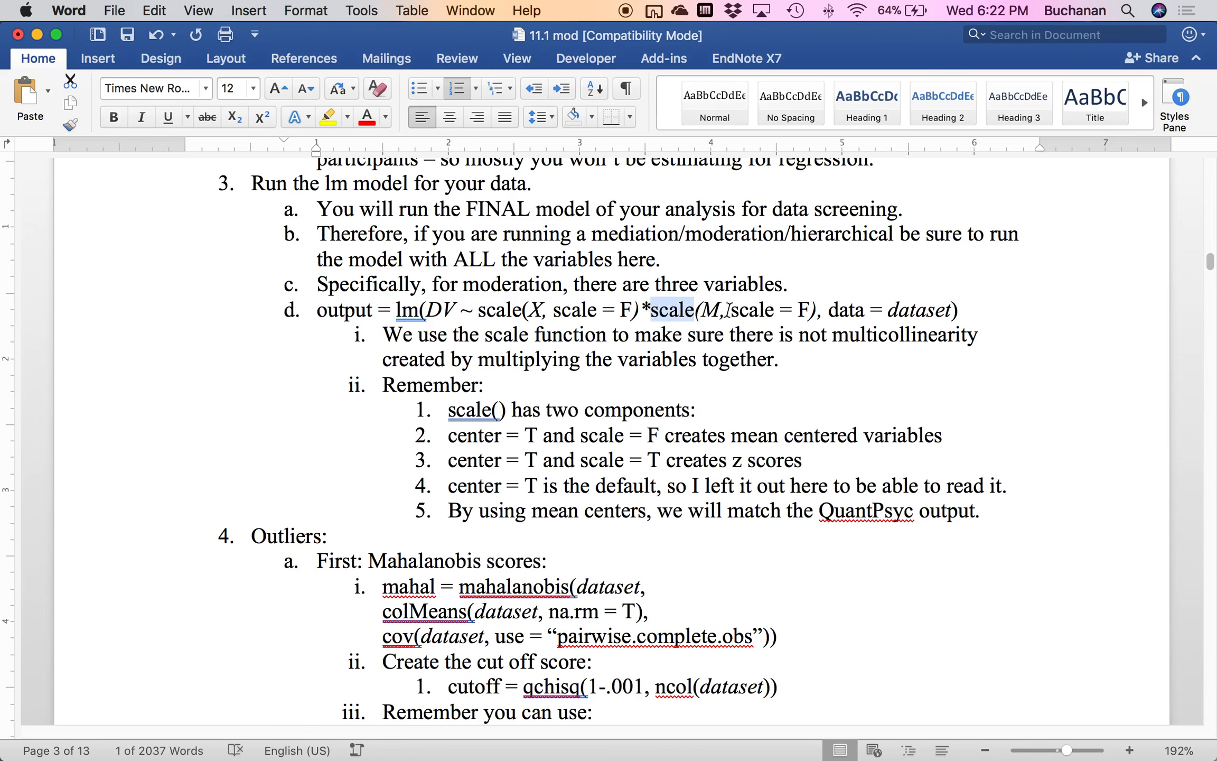
{"action": "double_click", "coordinate": [535, 310]}
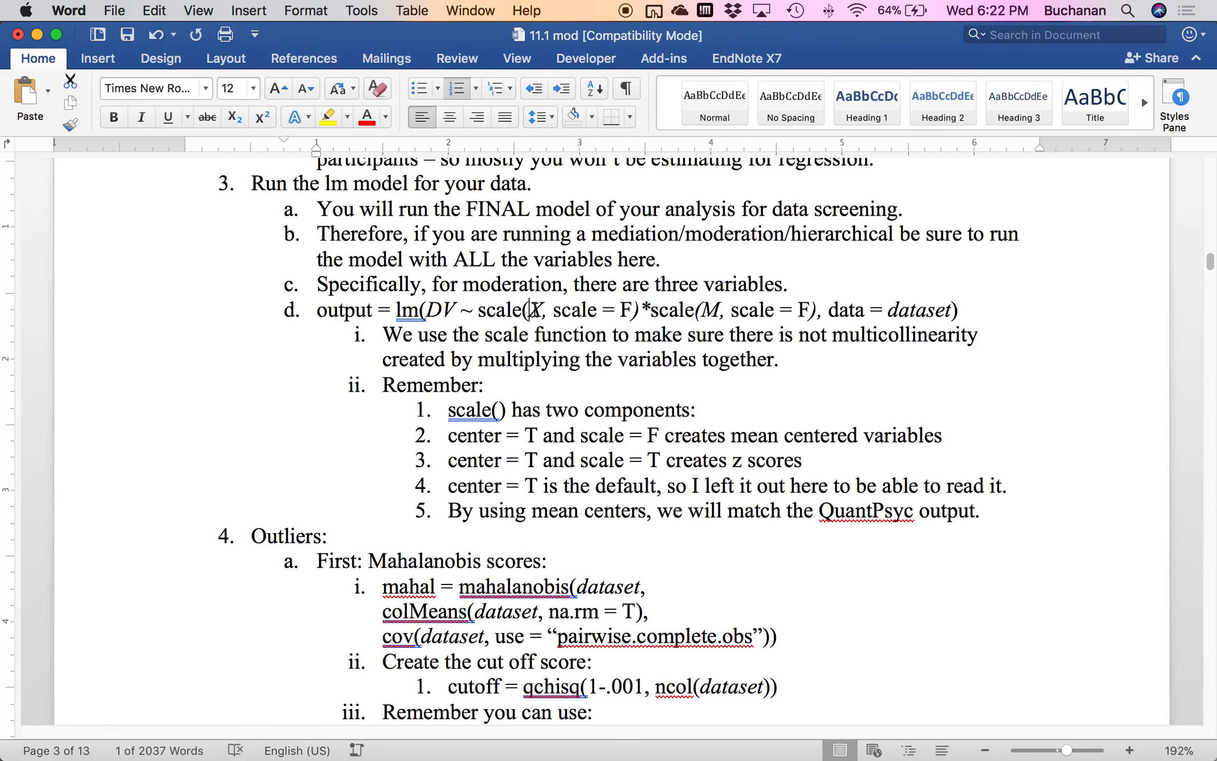
{"action": "double_click", "coordinate": [708, 308]}
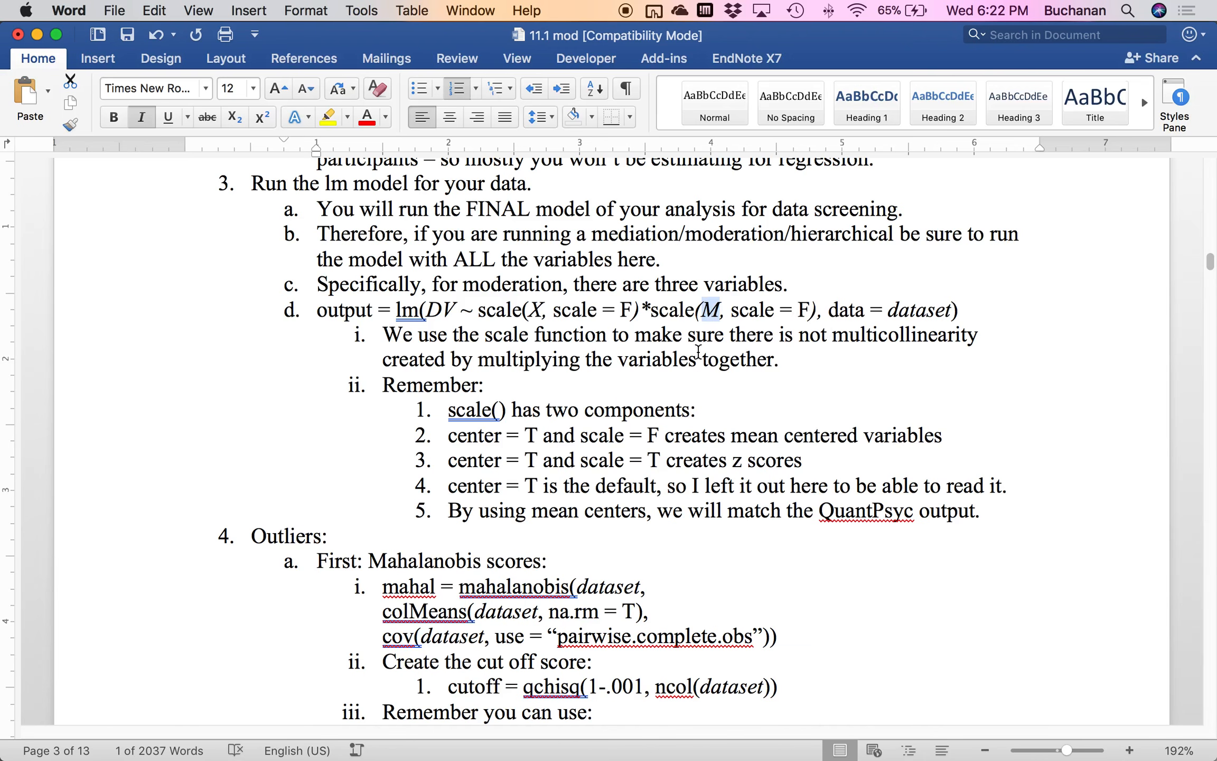
Review the scale() centering notes against the lm formula in item d and save the Word document.
{"action": "scroll", "coordinate": [657, 339], "scroll_direction": "down", "scroll_amount": 4}
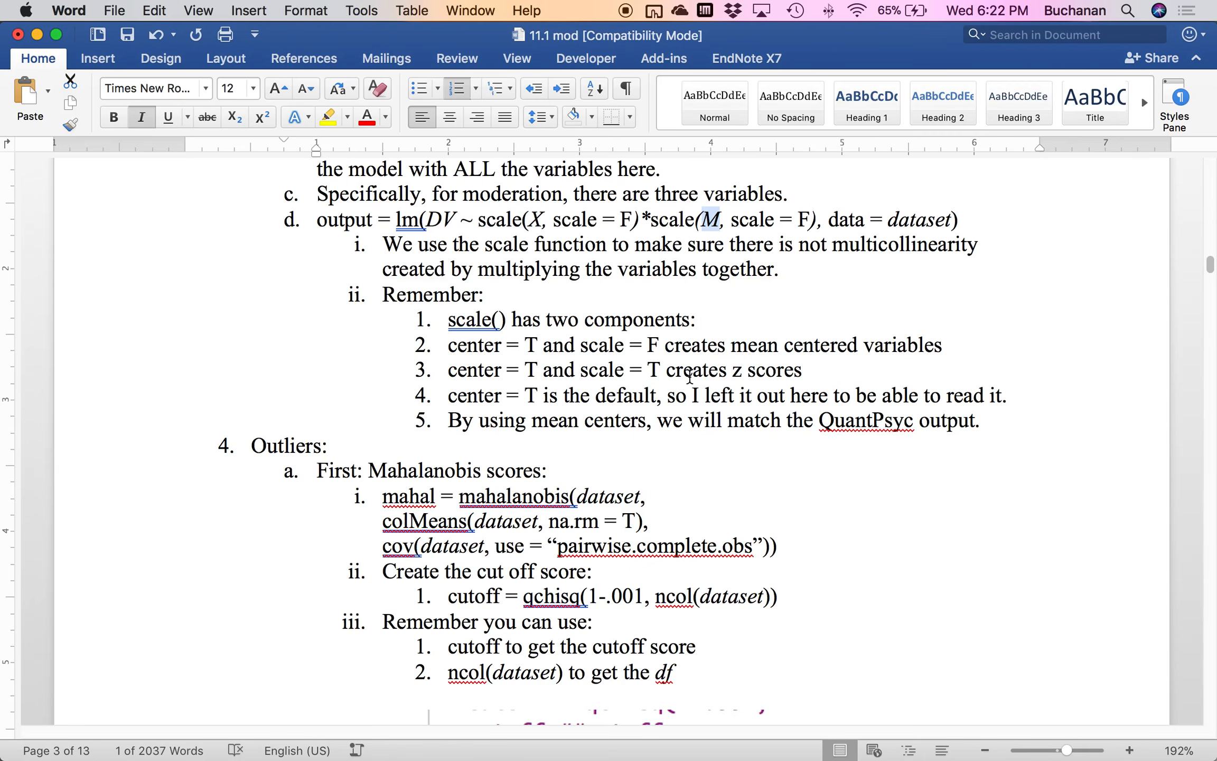
{"action": "left_click", "coordinate": [805, 370]}
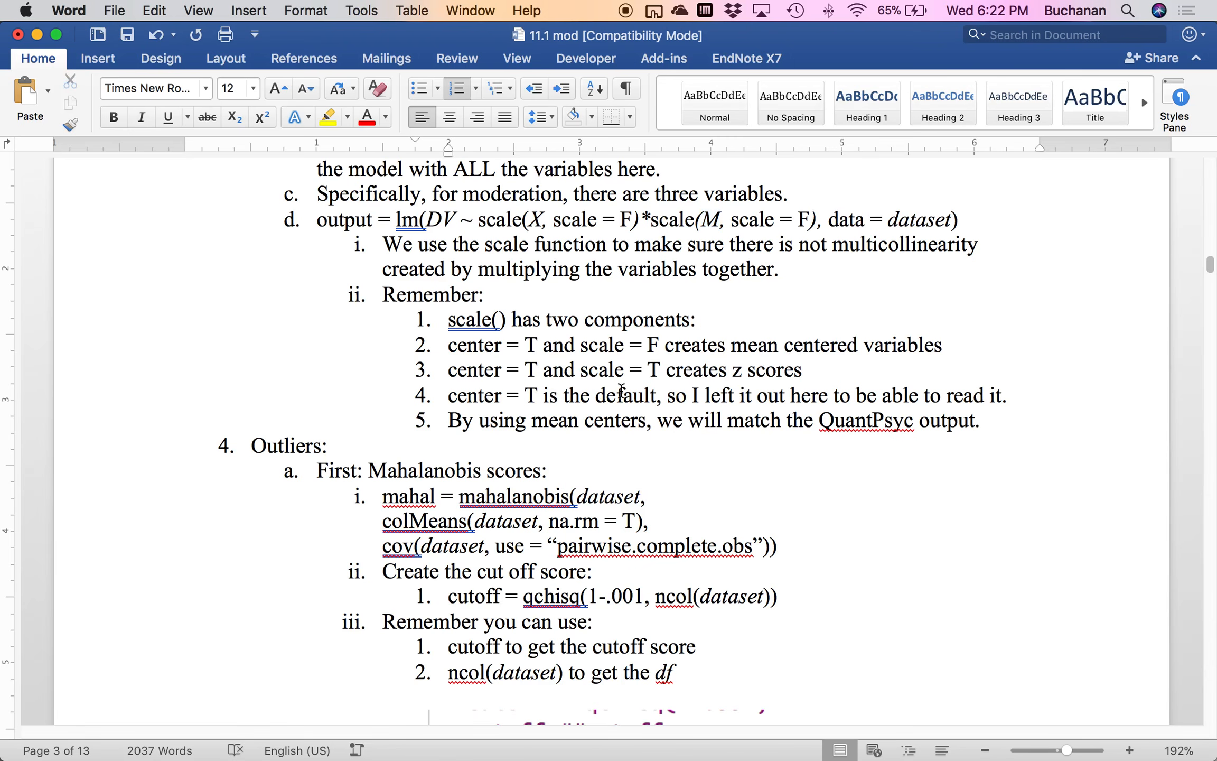
{"action": "left_click", "coordinate": [549, 219]}
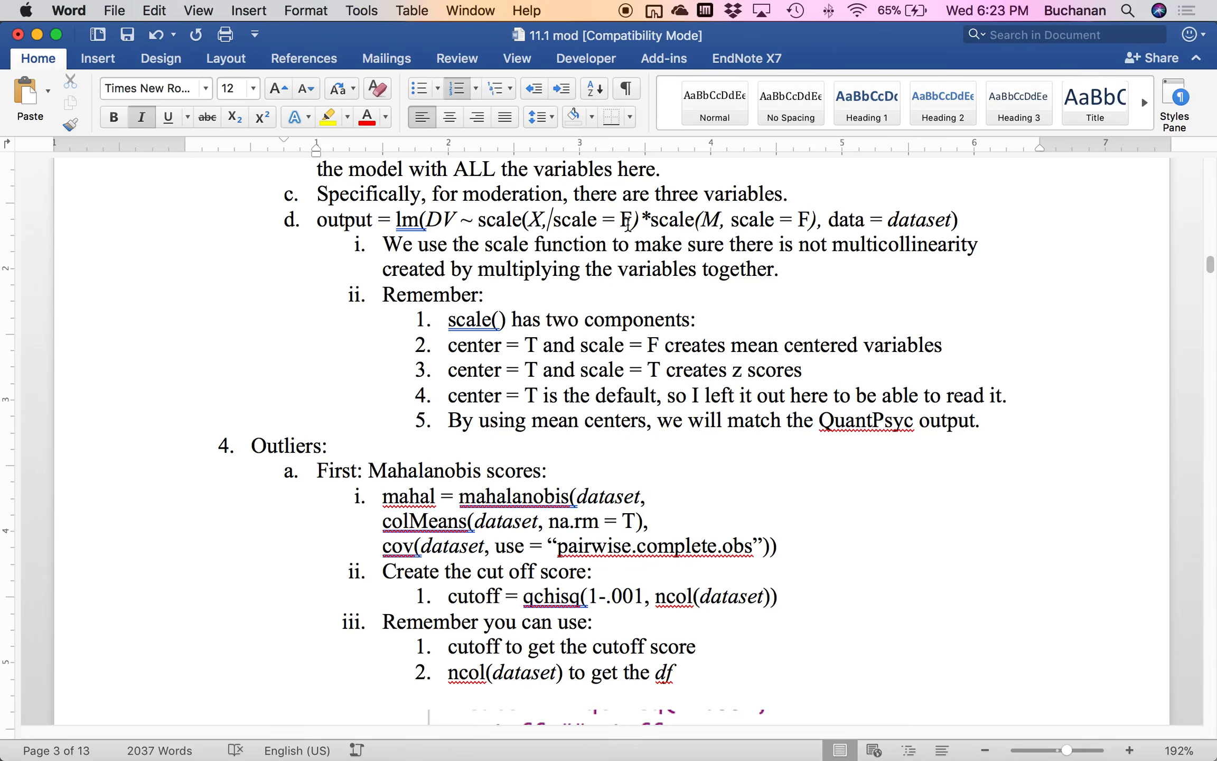
{"action": "left_click", "coordinate": [550, 218]}
{"action": "key", "text": "super+s"}
Switch to RStudio and break the lm call on script line 11 so data = master sits on its own line.
{"action": "left_click", "coordinate": [37, 34]}
{"action": "left_click", "coordinate": [271, 301]}
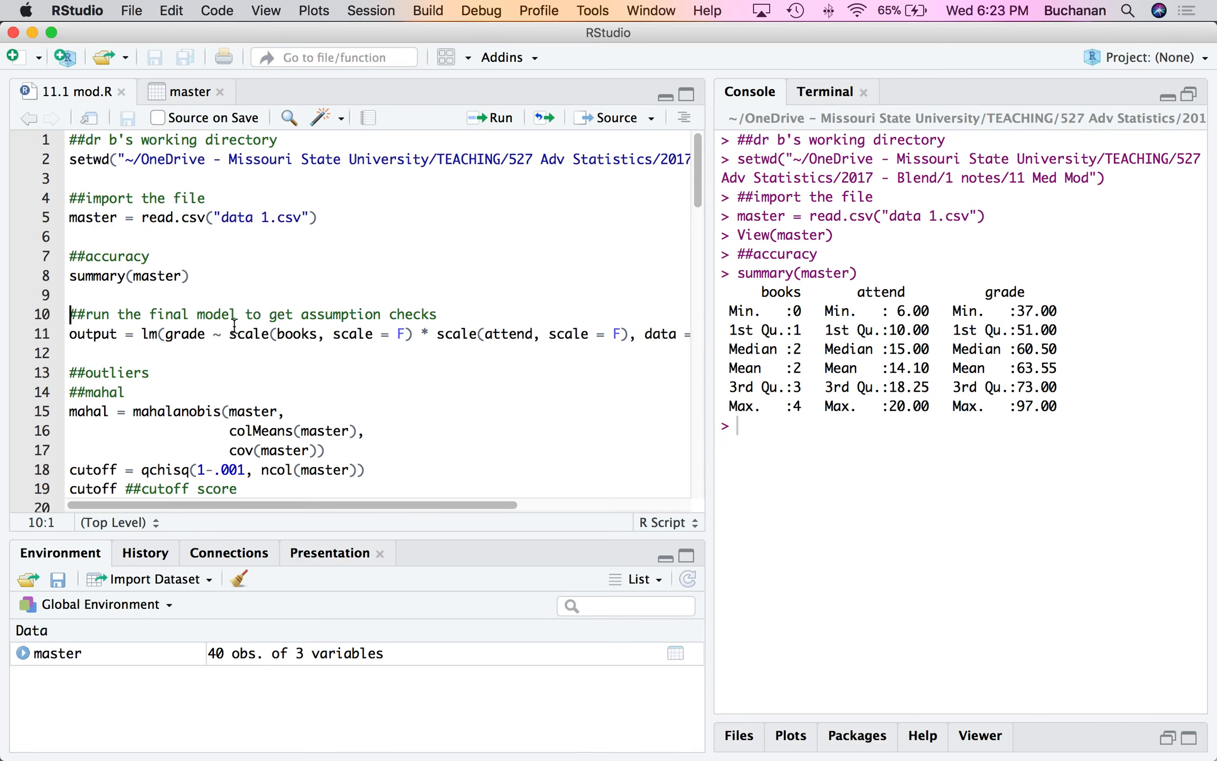
{"action": "left_click", "coordinate": [293, 336]}
{"action": "left_click", "coordinate": [510, 336]}
{"action": "left_click", "coordinate": [645, 334]}
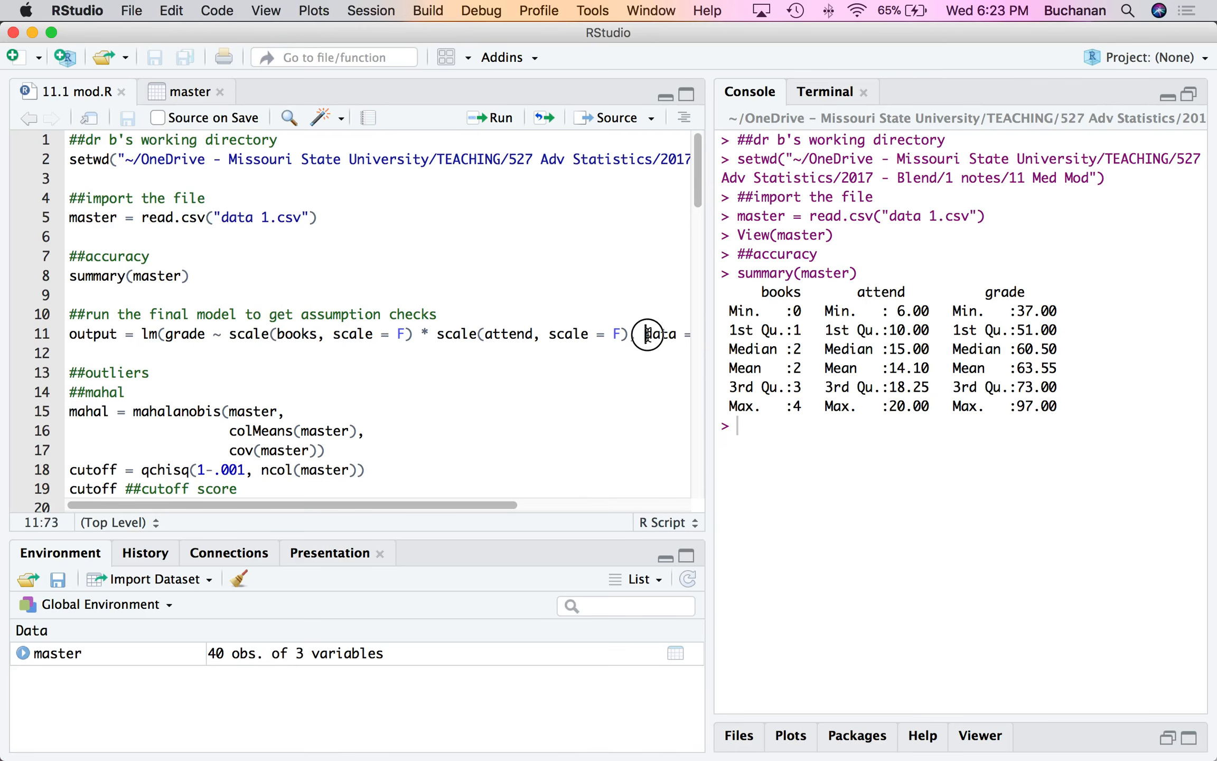
{"action": "key", "text": "Return"}
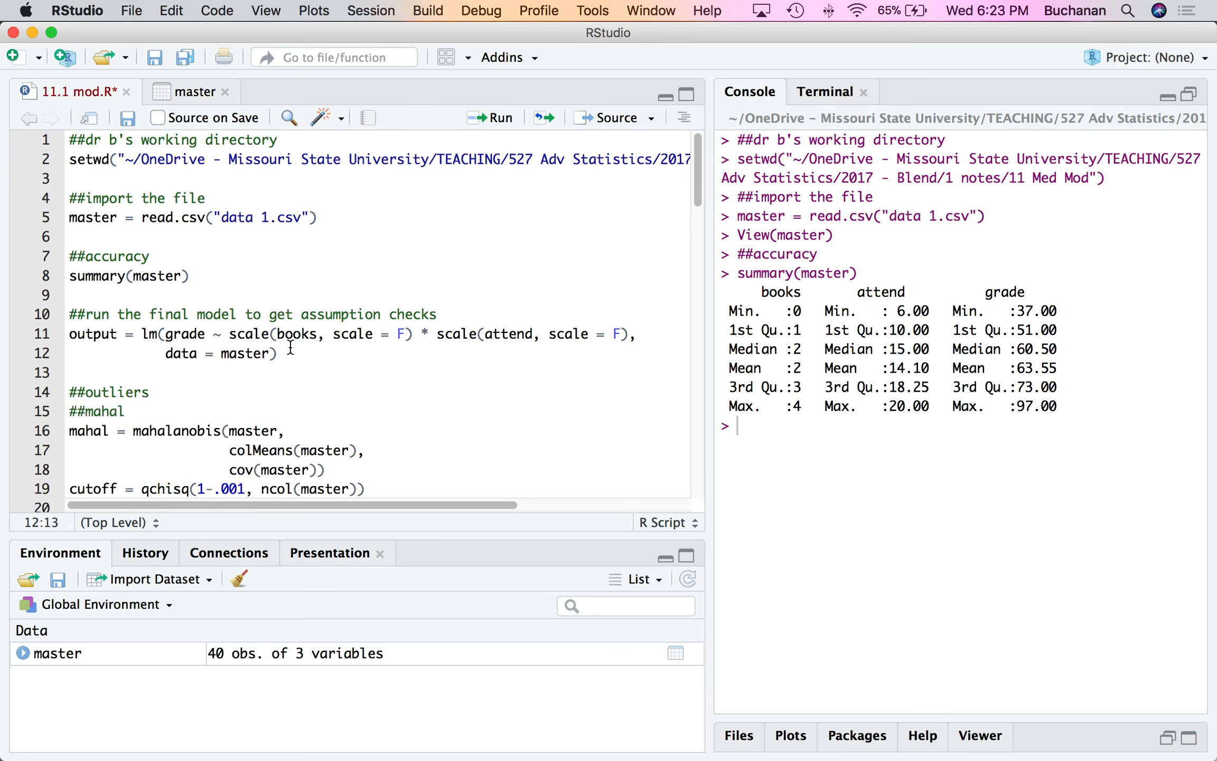
Run the lm call that predicts grade from centered books times centered attend as output, and save the script.
{"action": "left_click", "coordinate": [413, 334]}
{"action": "left_click_drag", "start_coordinate": [414, 334], "coordinate": [421, 335]}
{"action": "left_click", "coordinate": [342, 334]}
{"action": "key", "text": "super+Return"}
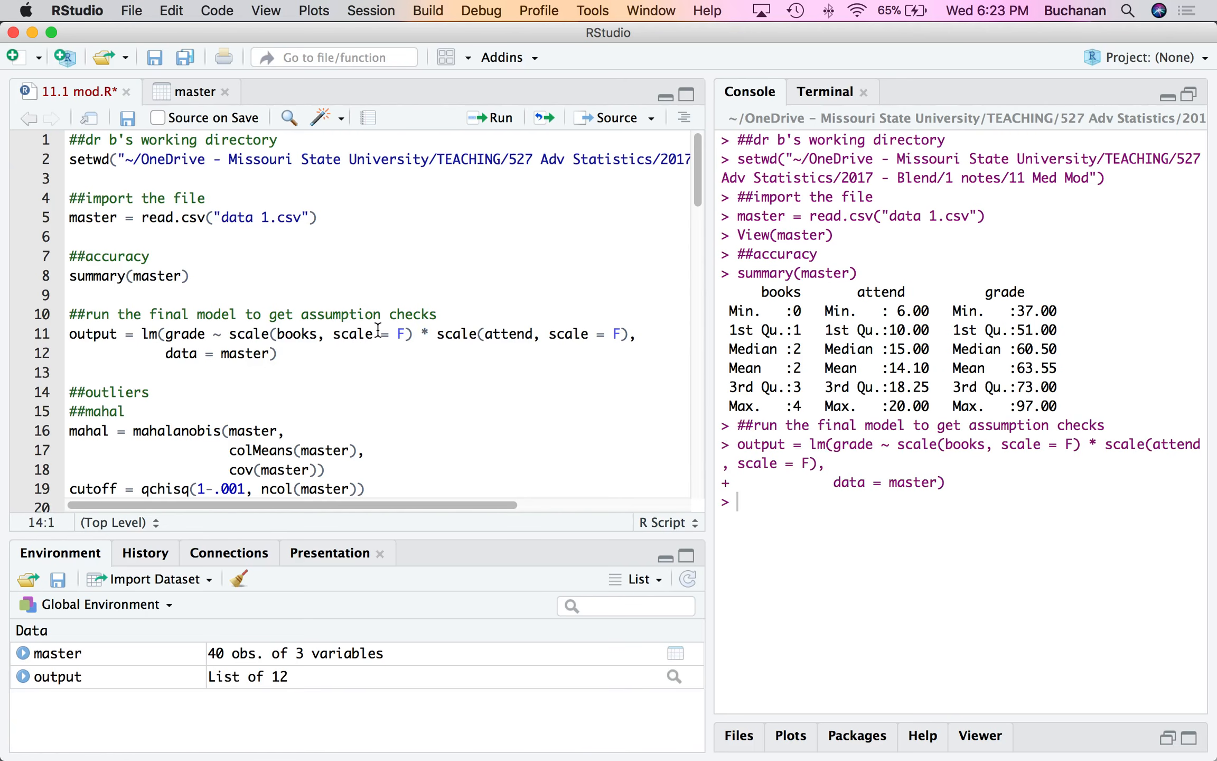
{"action": "key", "text": "super+s"}
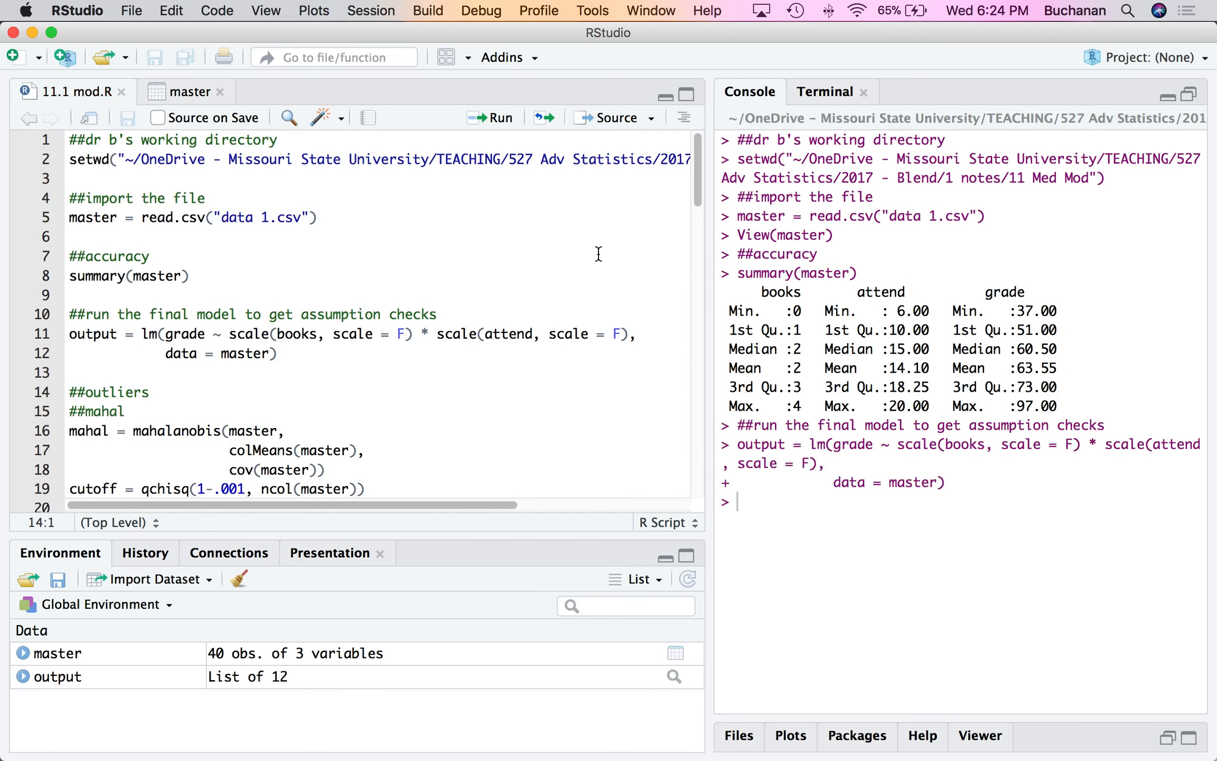
Run the Mahalanobis distance call on master, storing the scores as mahal.
{"action": "scroll", "coordinate": [581, 253], "scroll_direction": "down", "scroll_amount": 5}
{"action": "scroll", "coordinate": [581, 254], "scroll_direction": "down", "scroll_amount": 1}
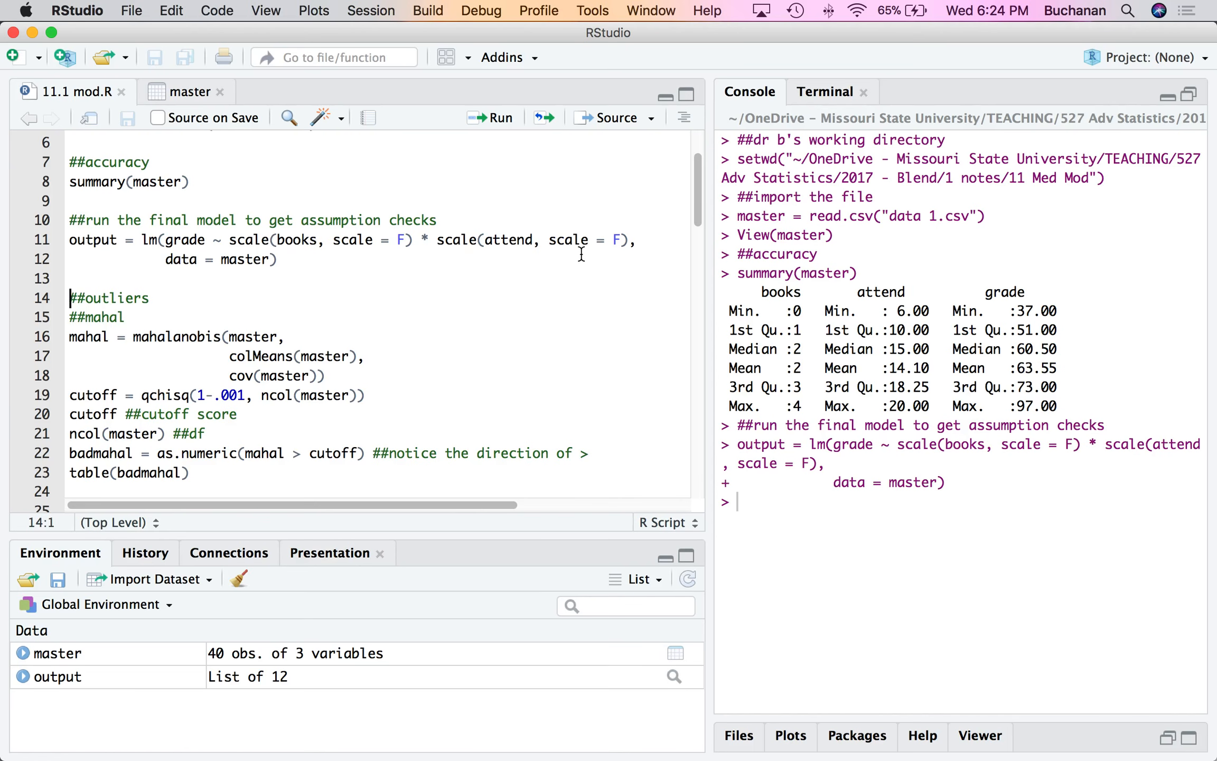
{"action": "scroll", "coordinate": [295, 227], "scroll_direction": "down", "scroll_amount": 7}
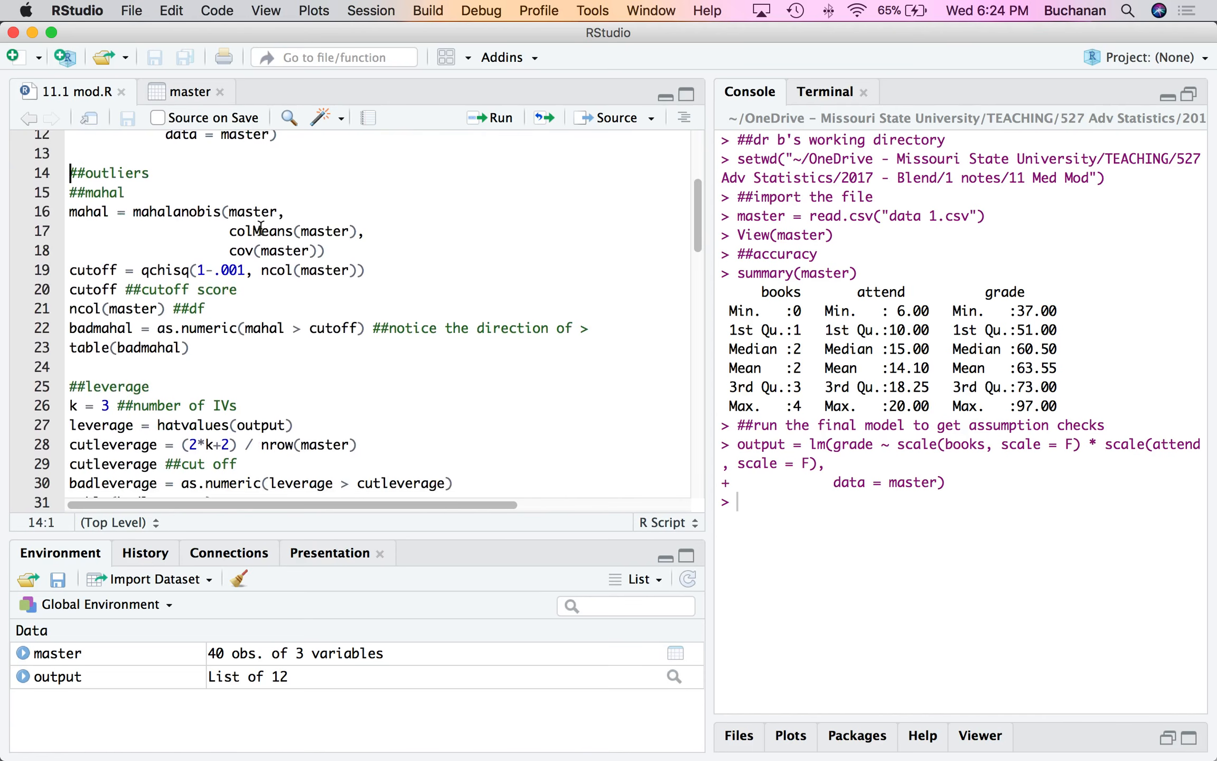
{"action": "double_click", "coordinate": [247, 211]}
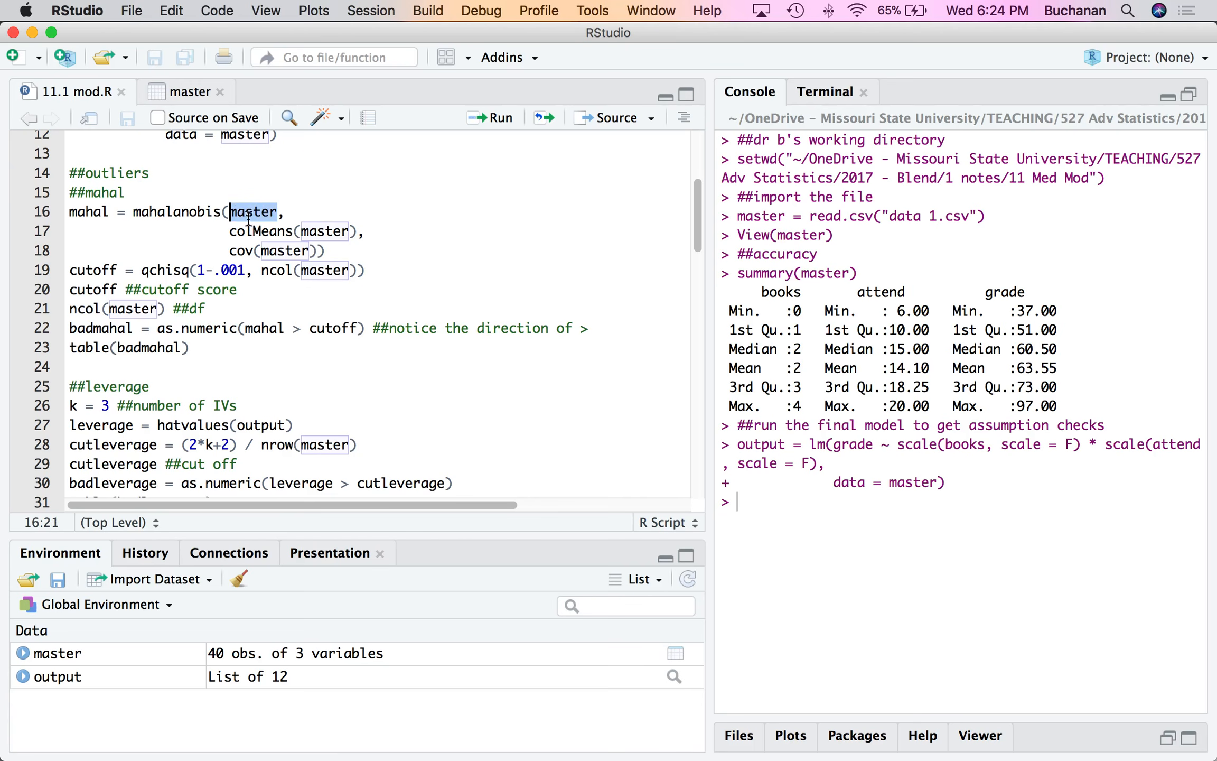
{"action": "left_click", "coordinate": [196, 193]}
{"action": "left_click", "coordinate": [190, 212]}
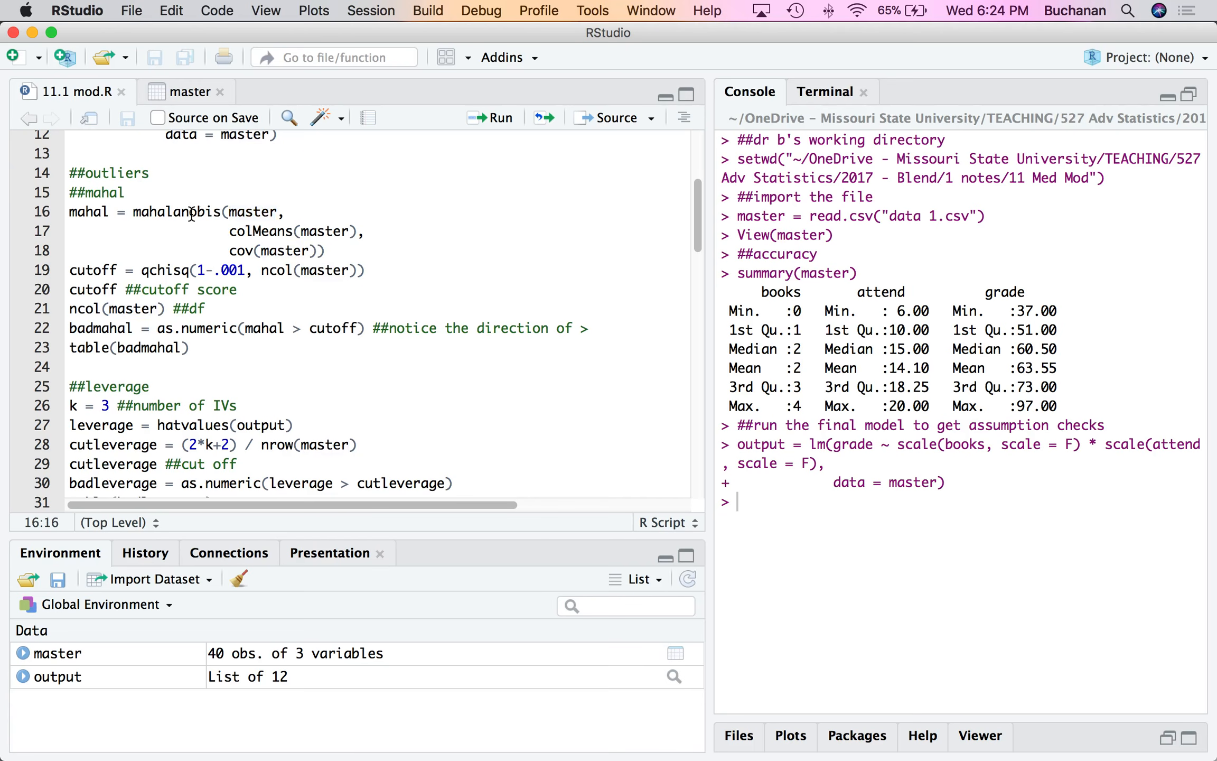
{"action": "key", "text": "super+Return"}
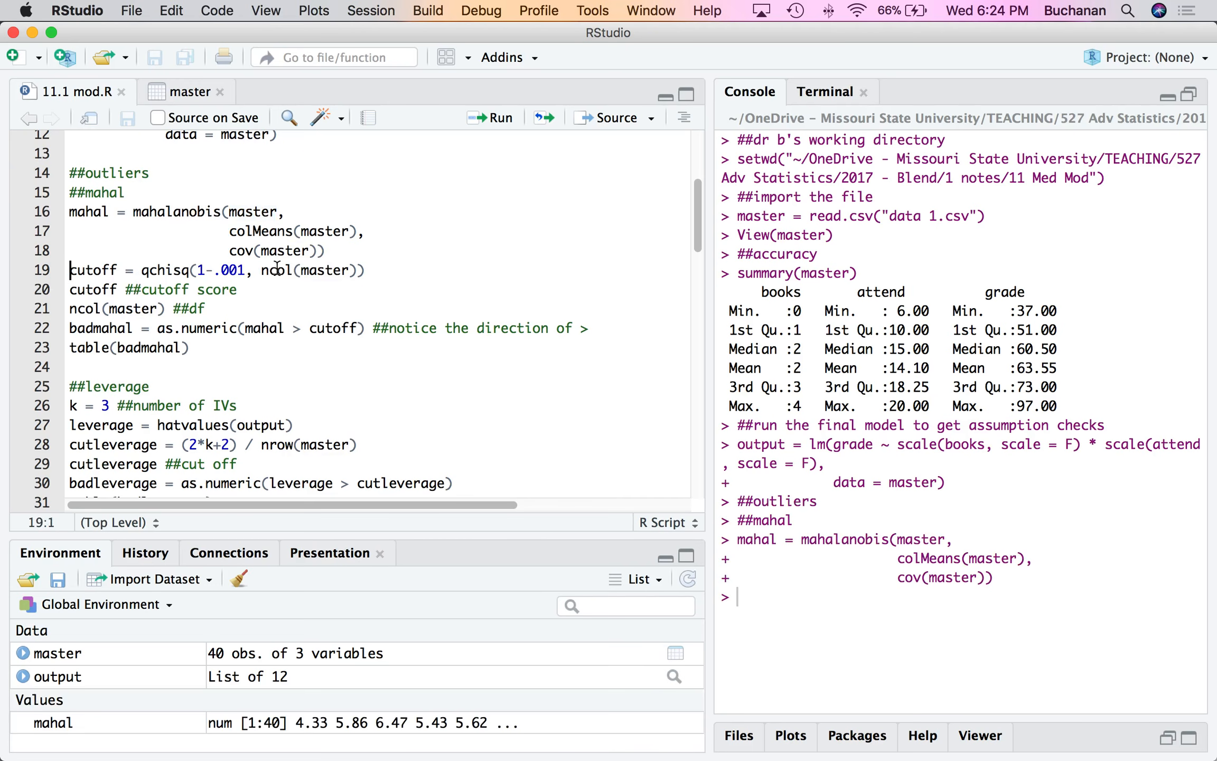
Run the qchisq(1-.001, ncol(master)) cutoff line, then print the cutoff score and the df from ncol(master).
{"action": "left_click_drag", "start_coordinate": [261, 270], "coordinate": [354, 271]}
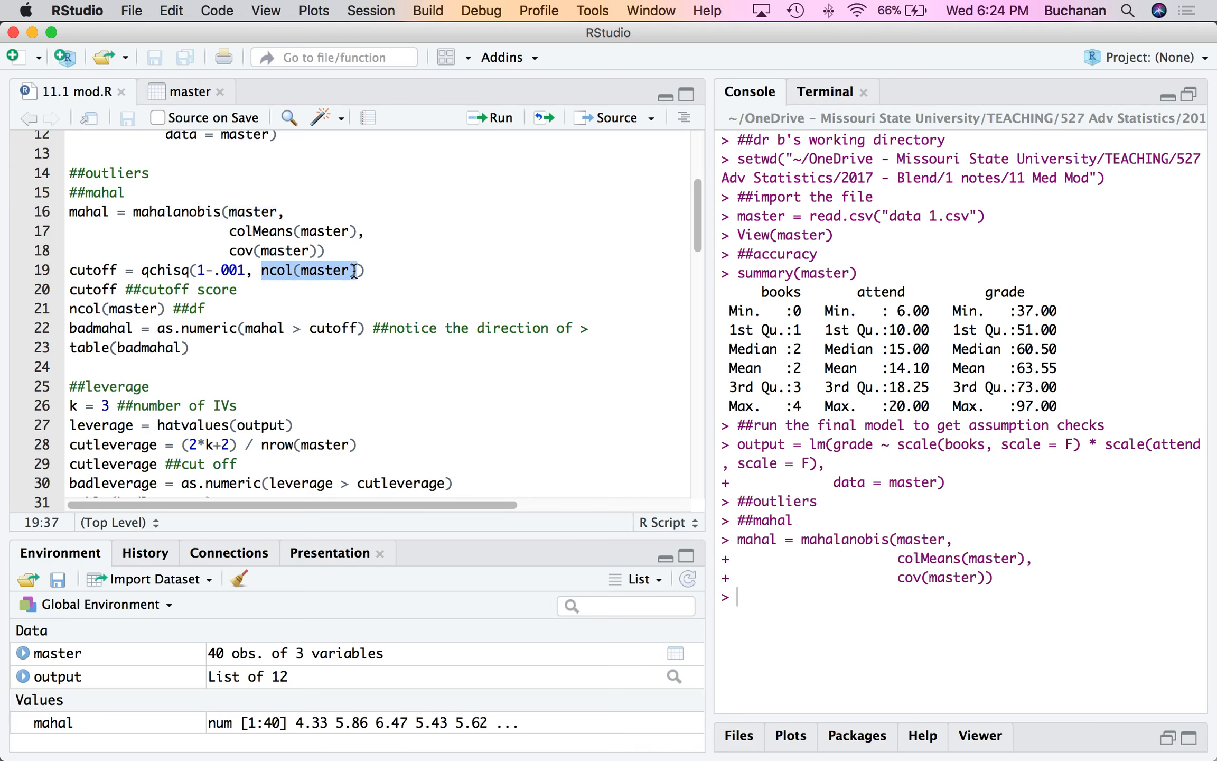
{"action": "left_click", "coordinate": [236, 270]}
{"action": "key", "text": "super+Return"}
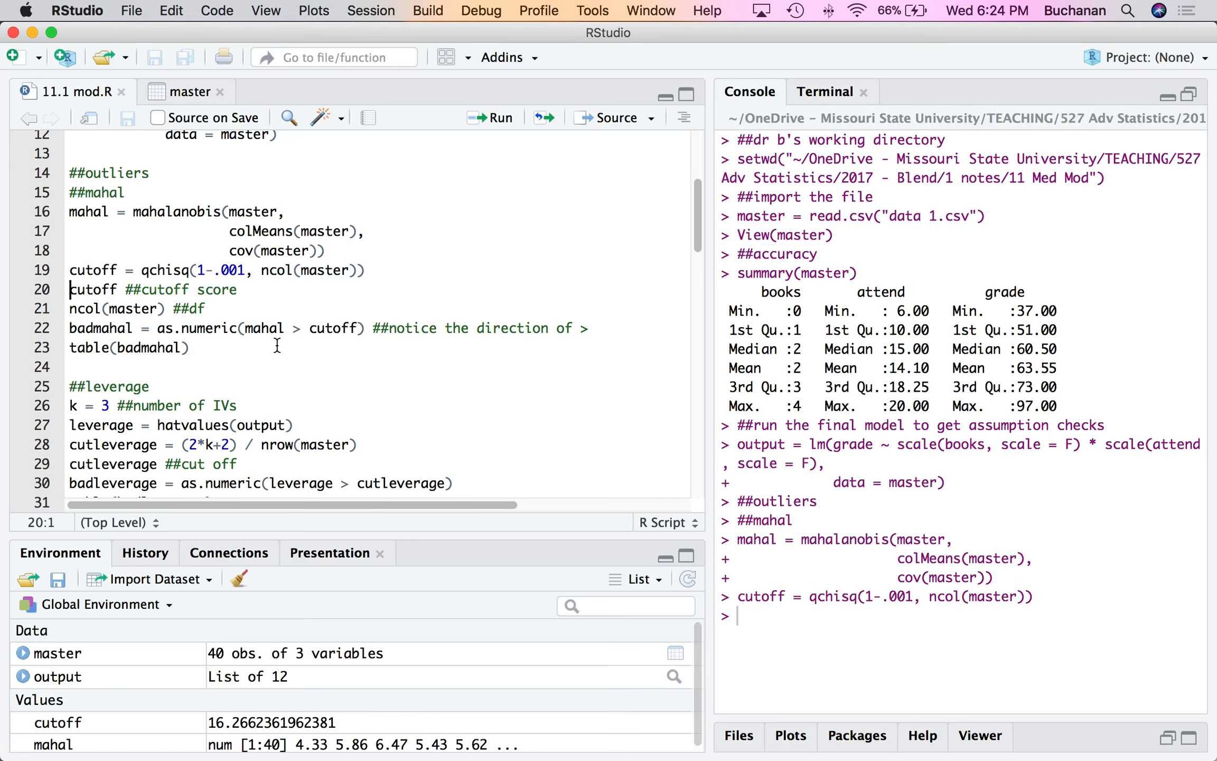
{"action": "key", "text": "super+Return"}
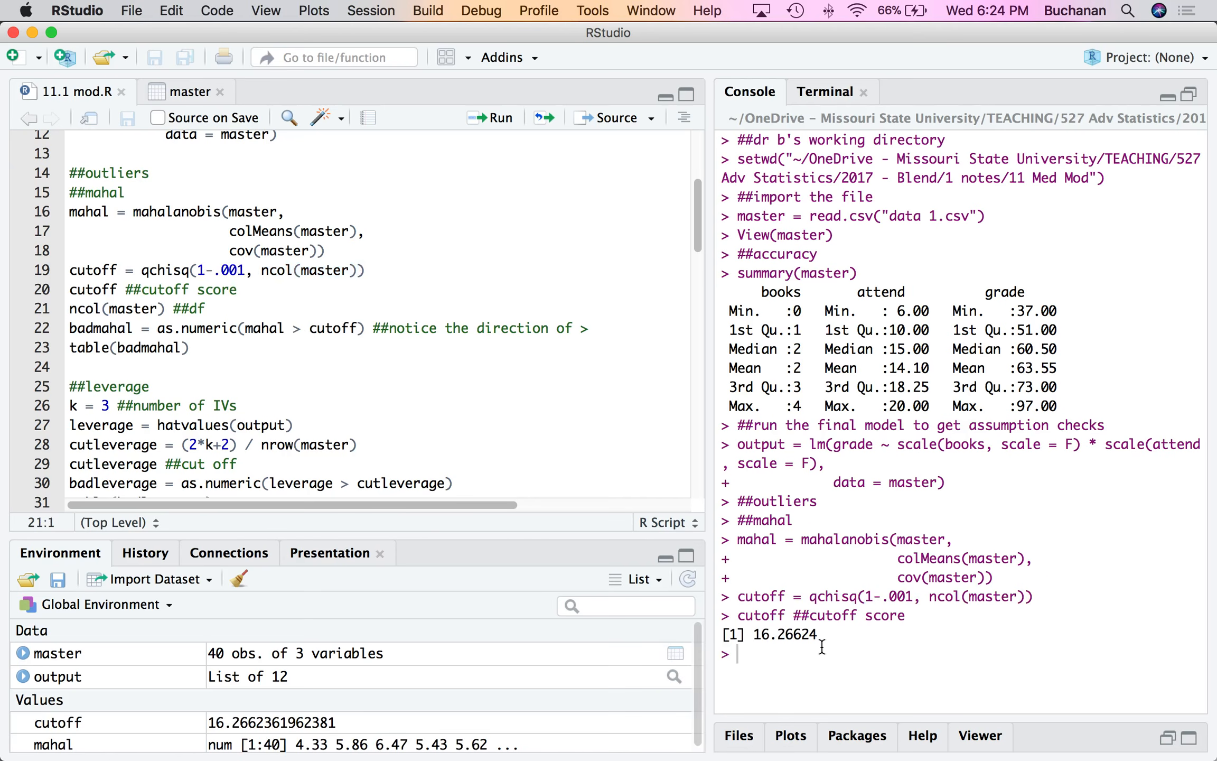
{"action": "key", "text": "super+Return"}
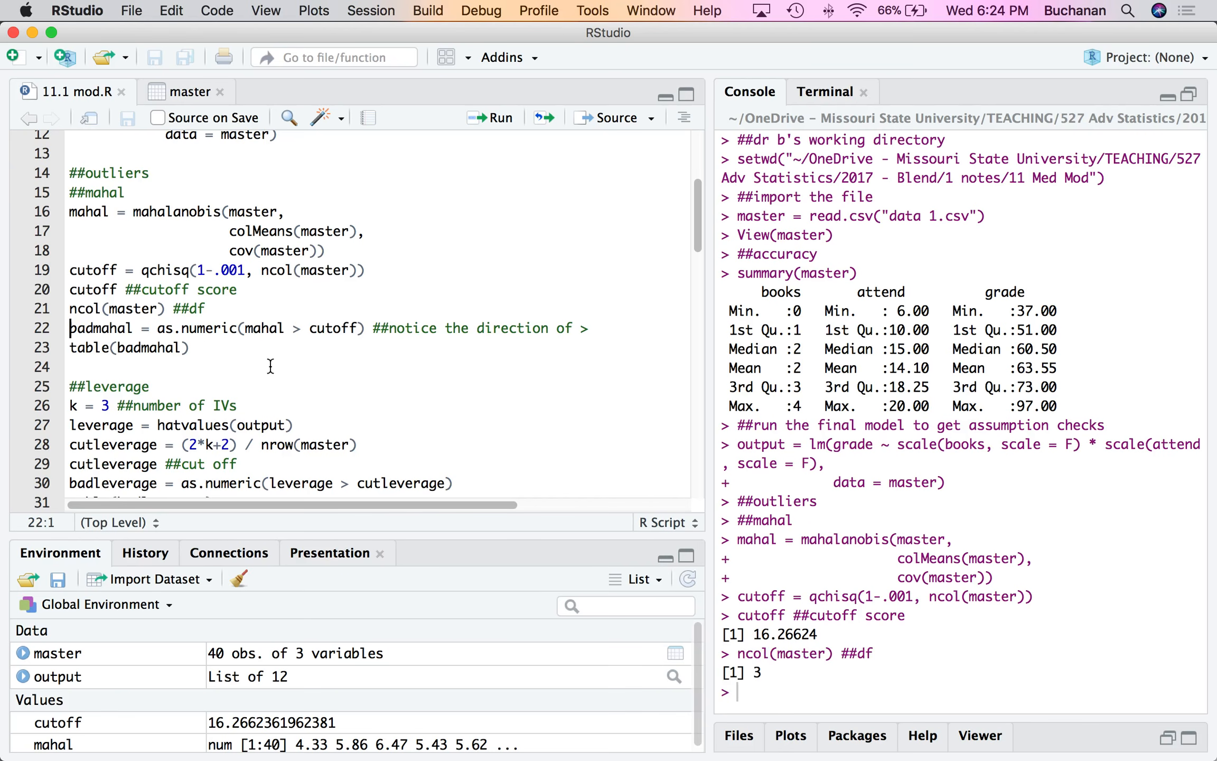
Run only the mahal > cutoff comparison from the badmahal line to view its logical values.
{"action": "left_click", "coordinate": [77, 331]}
{"action": "left_click_drag", "start_coordinate": [76, 331], "coordinate": [375, 324]}
{"action": "left_click", "coordinate": [326, 328]}
{"action": "left_click_drag", "start_coordinate": [246, 328], "coordinate": [352, 333]}
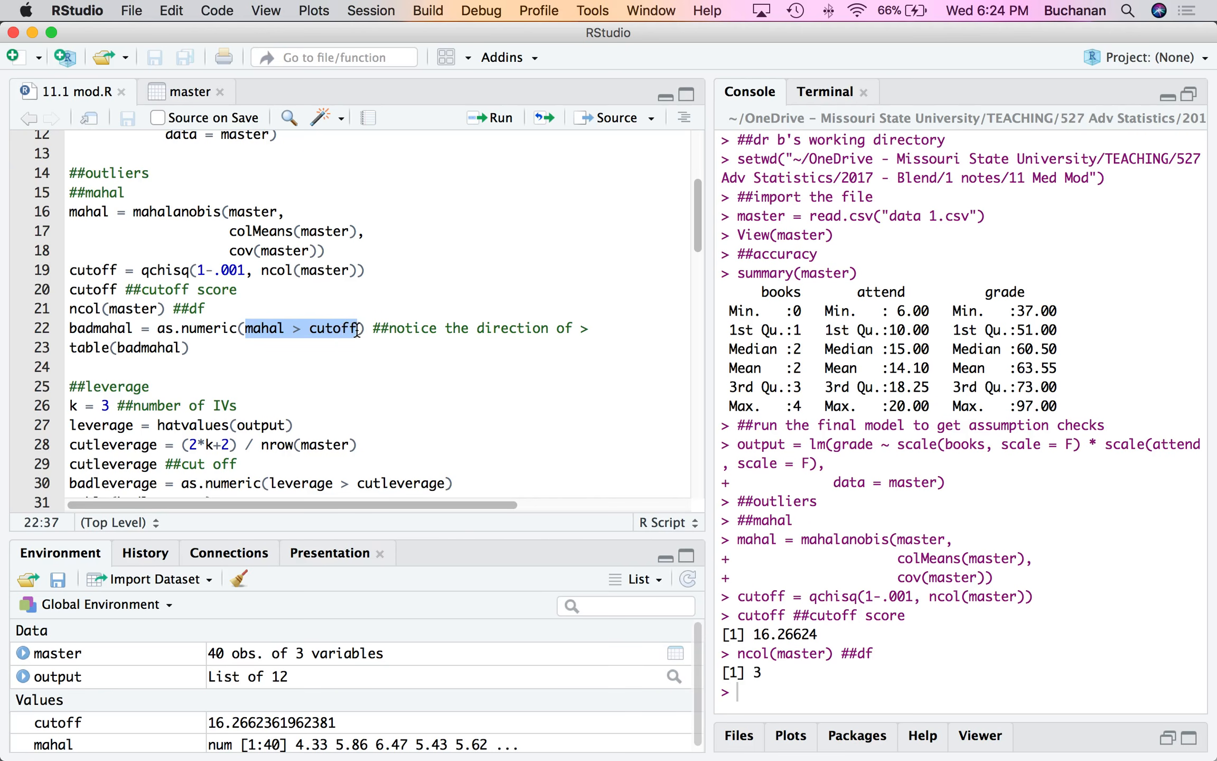
{"action": "key", "text": "super+Return"}
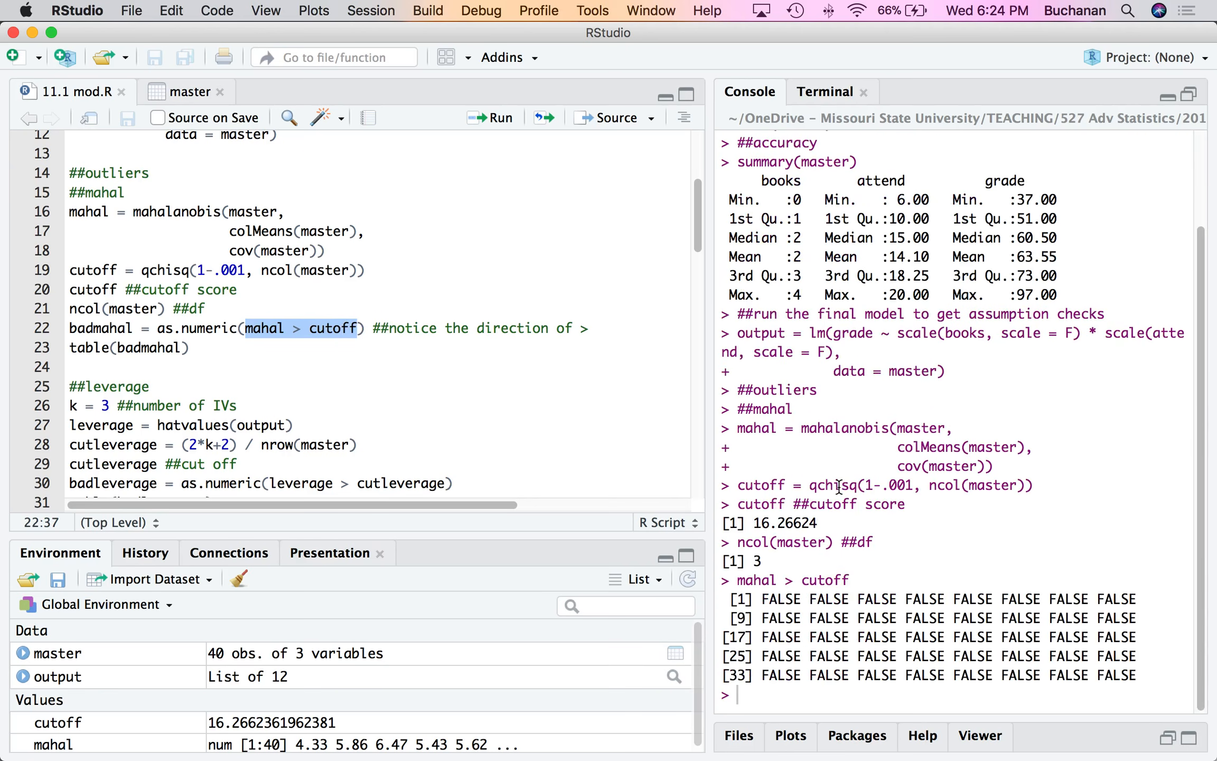
Run only as.numeric(mahal > cutoff) to view the comparison as zeros and ones.
{"action": "left_click", "coordinate": [193, 343]}
{"action": "left_click_drag", "start_coordinate": [158, 329], "coordinate": [364, 328]}
{"action": "key", "text": "super+Return"}
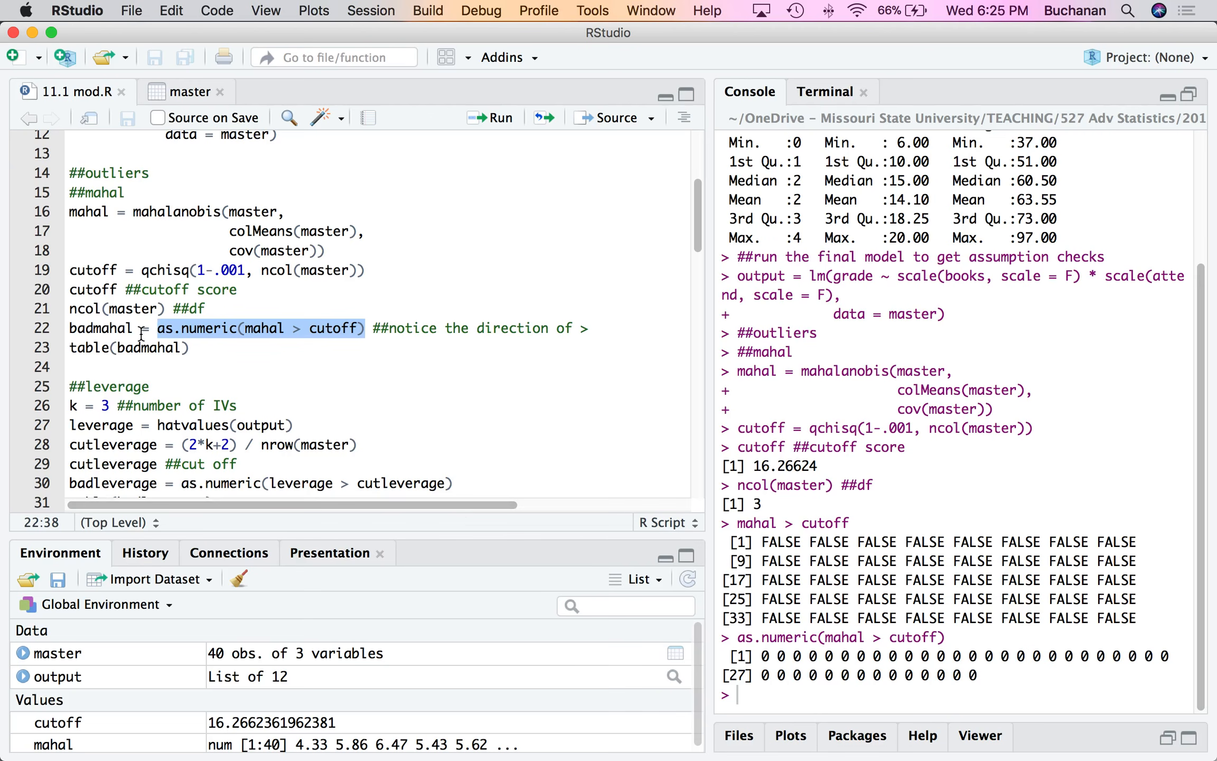
Run the full badmahal assignment and table(badmahal), and compare the table with the as.numeric output in the console.
{"action": "left_click", "coordinate": [117, 333]}
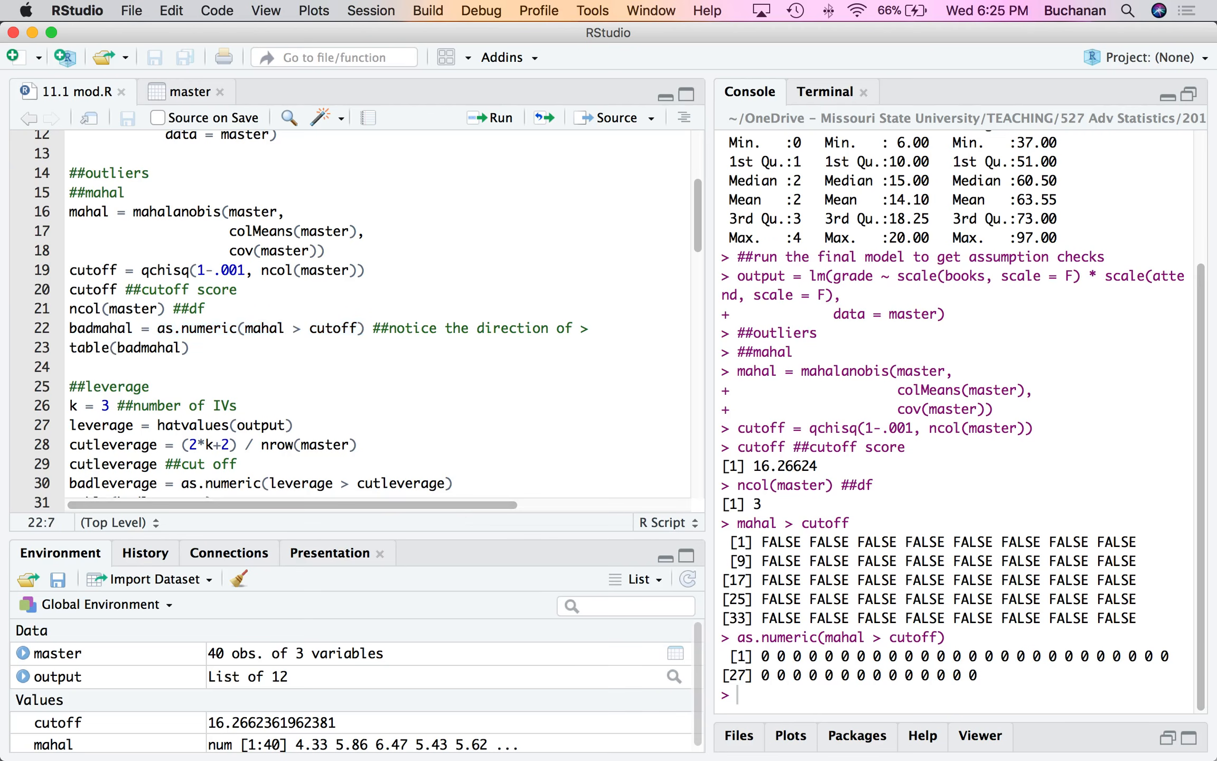
{"action": "key", "text": "super+Return"}
{"action": "key", "text": "super+Return"}
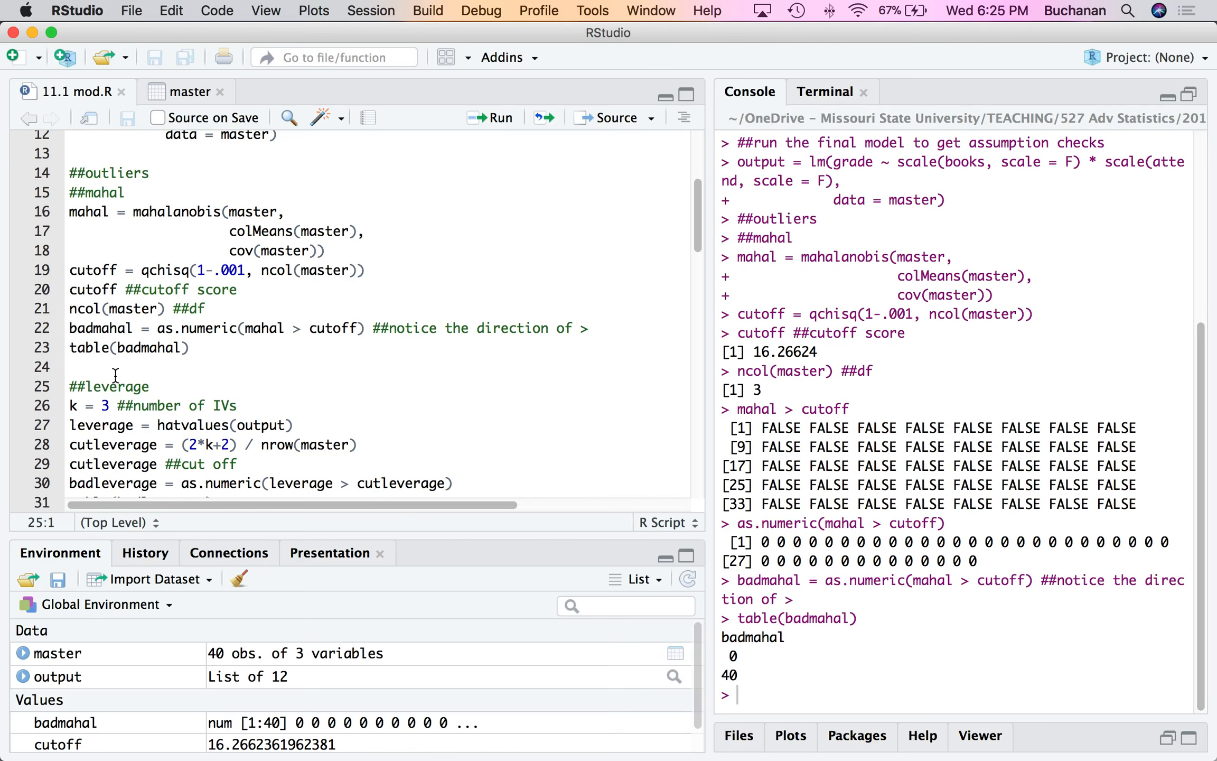
{"action": "double_click", "coordinate": [118, 328]}
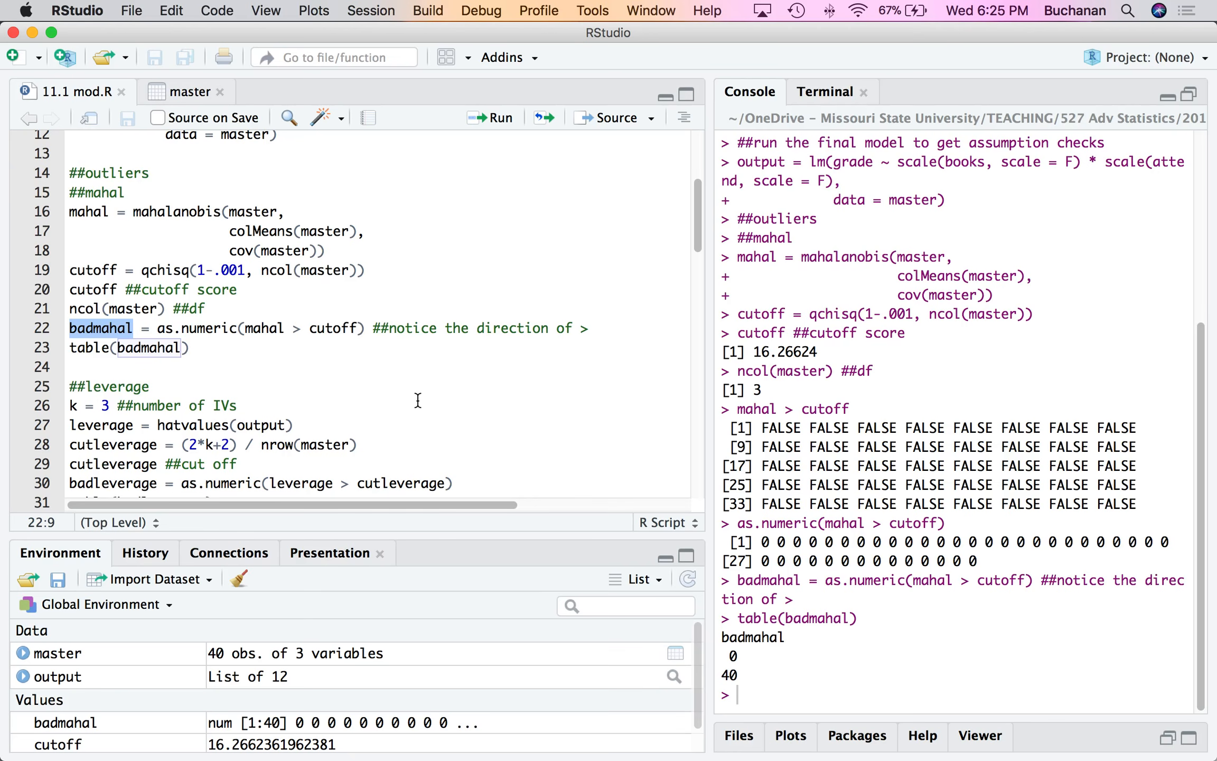
{"action": "left_click", "coordinate": [167, 349]}
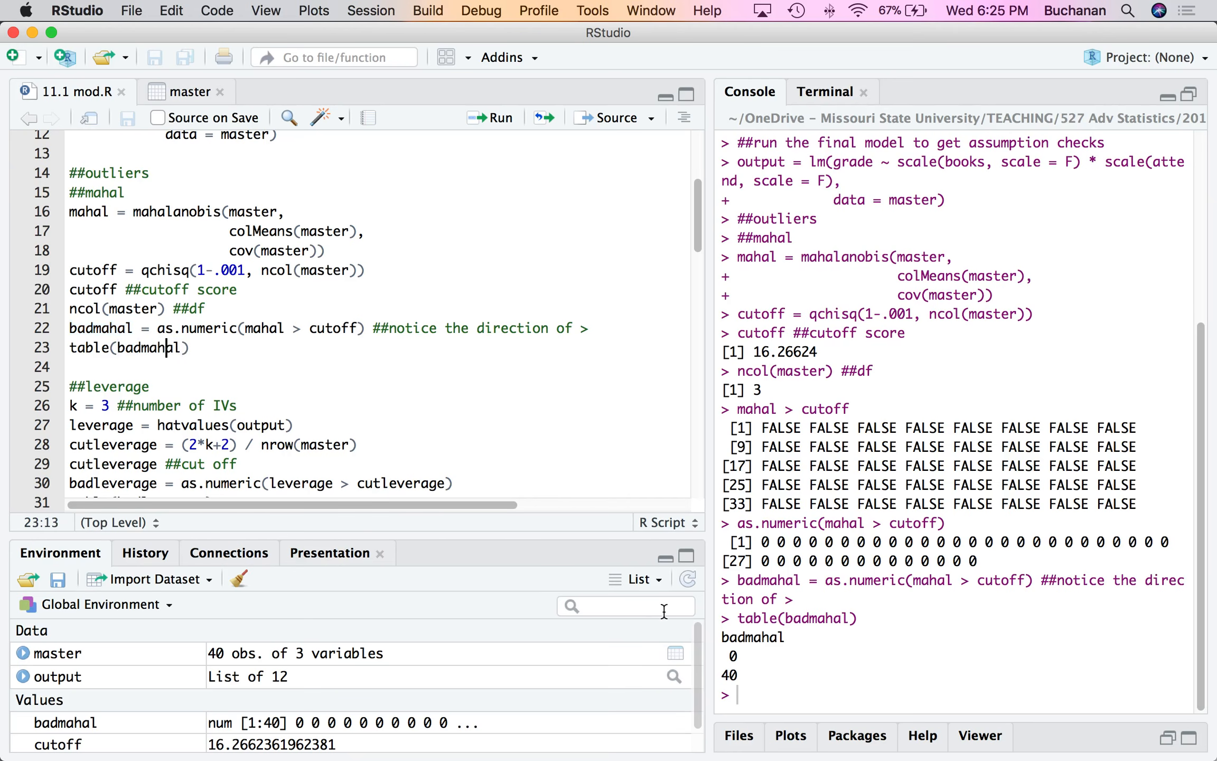
{"action": "left_click_drag", "start_coordinate": [774, 544], "coordinate": [1025, 557]}
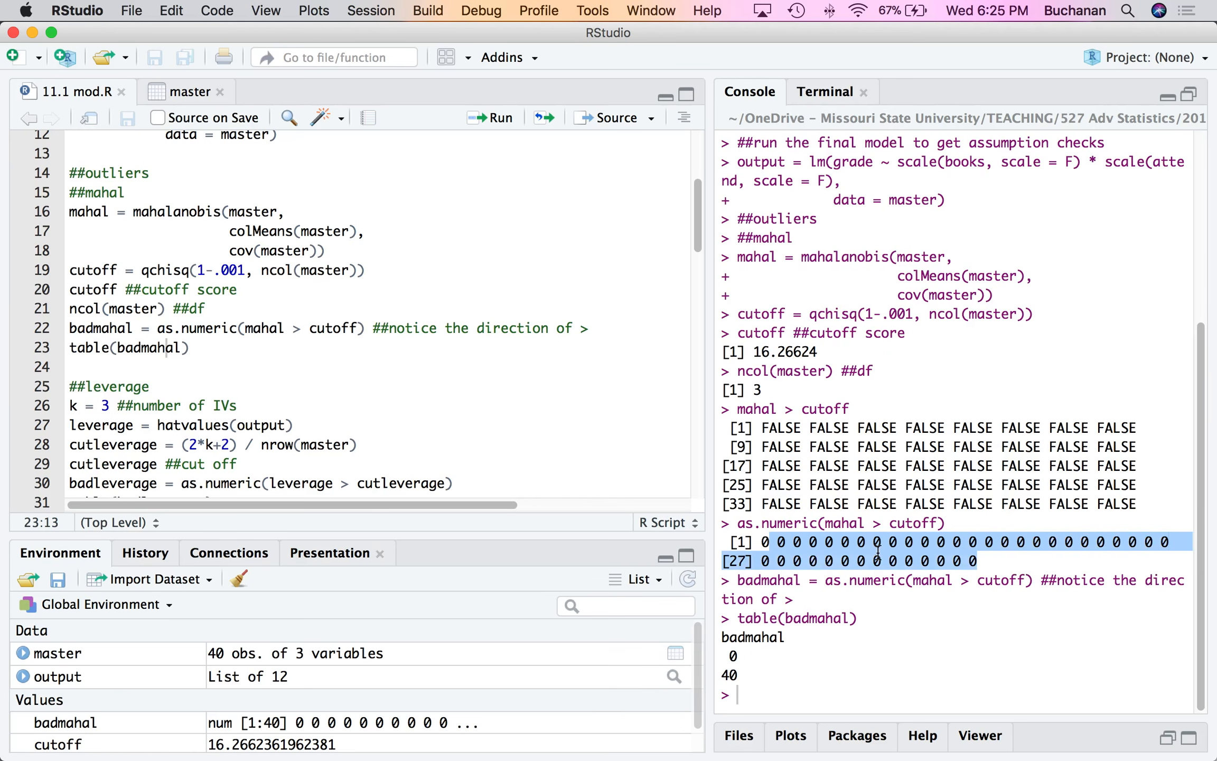
Run the leverage lines that set k = 3 and store hatvalues(output) as leverage.
{"action": "left_click", "coordinate": [486, 406]}
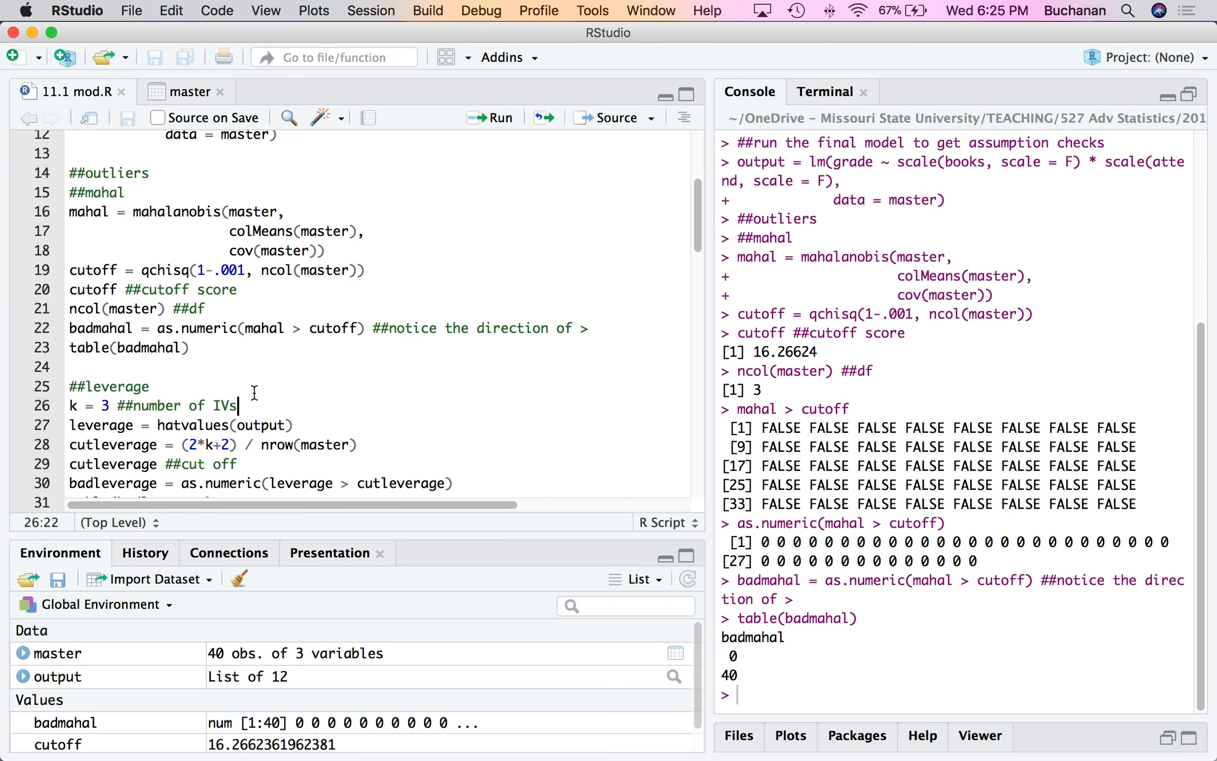
{"action": "left_click", "coordinate": [110, 405]}
{"action": "key", "text": "super+Return"}
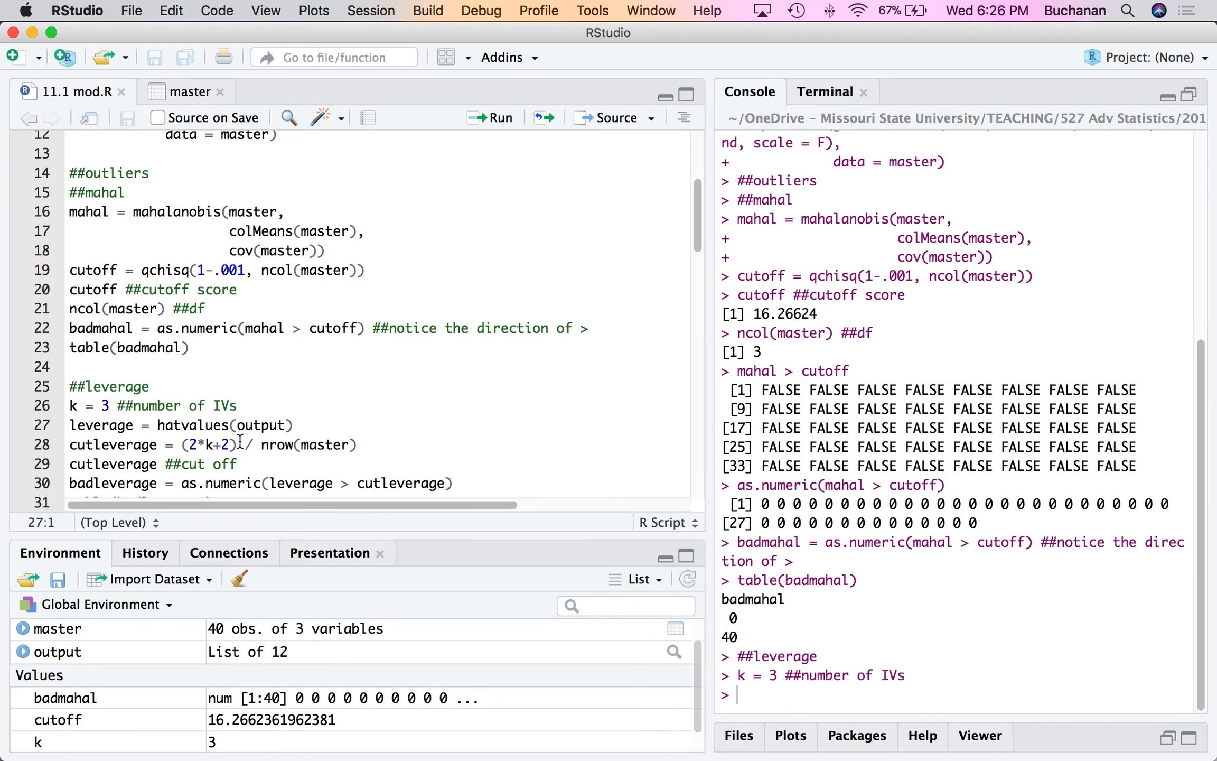
{"action": "scroll", "coordinate": [255, 419], "scroll_direction": "down", "scroll_amount": 5}
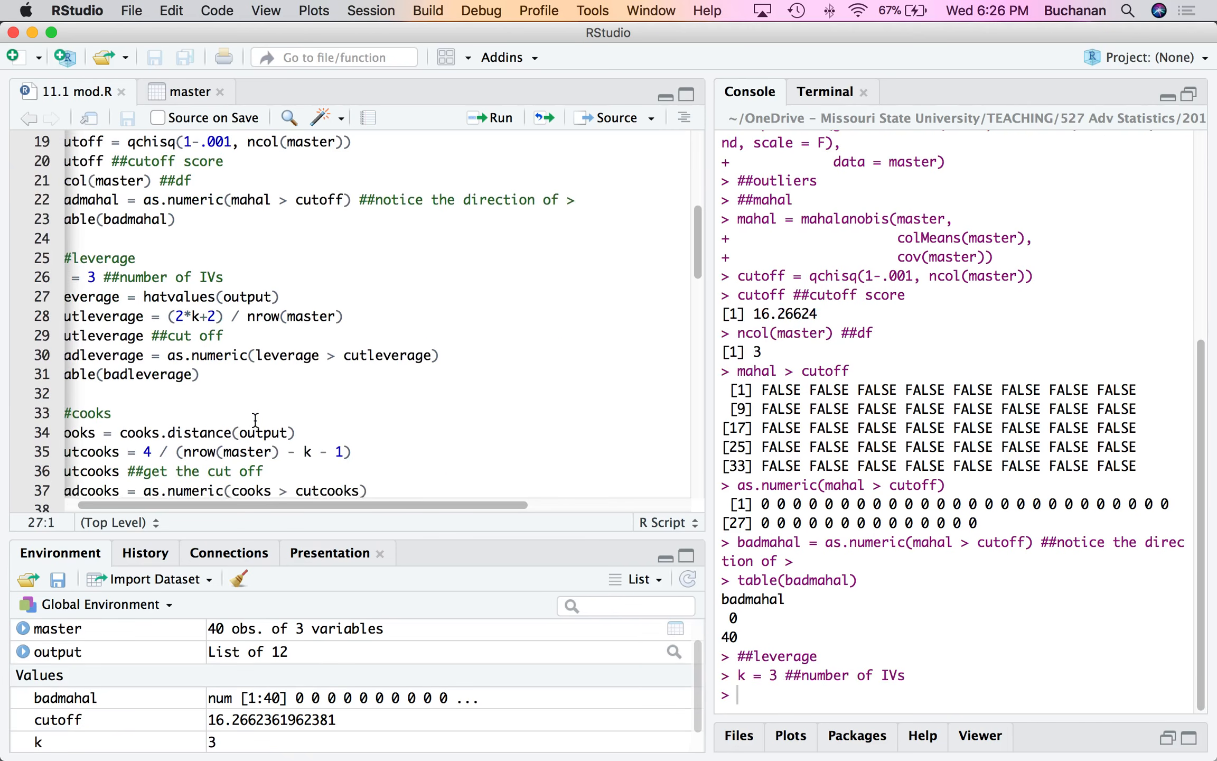
{"action": "key", "text": "super+Return"}
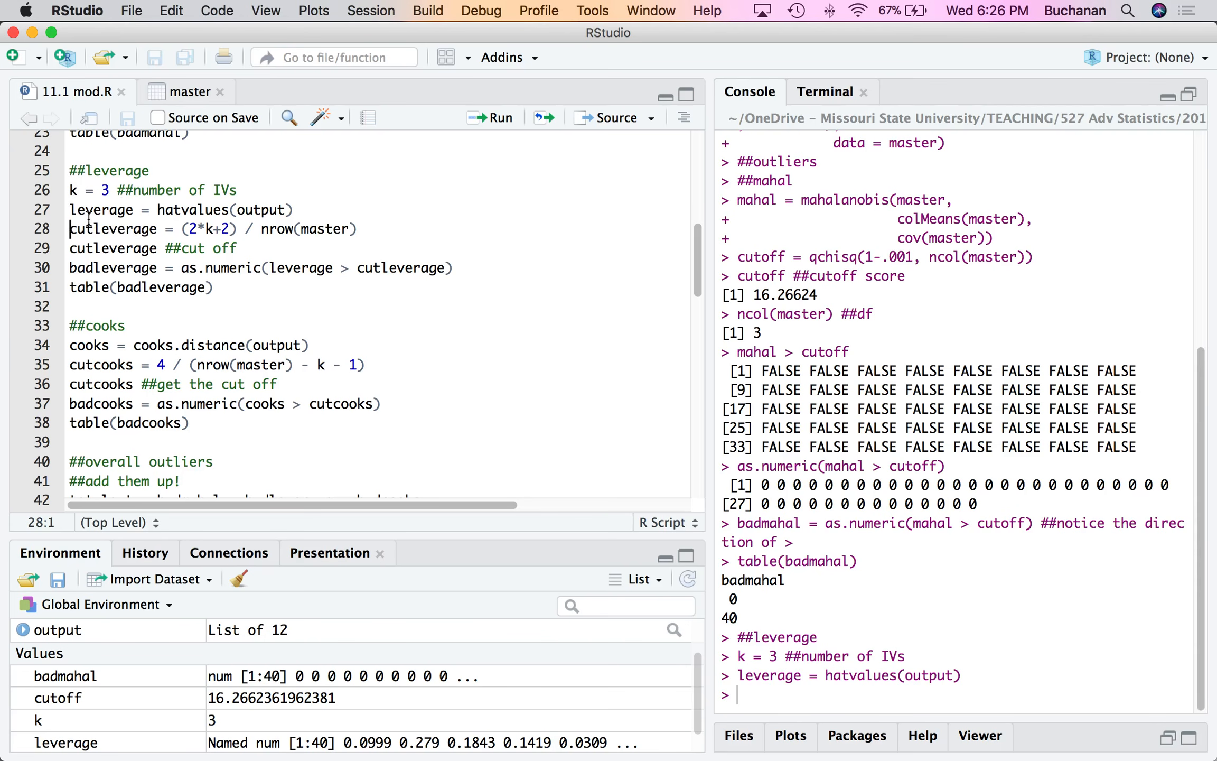
Compute and print the leverage cutoff (2*k+2) / nrow(master), and flag and tabulate the cases above it as badleverage.
{"action": "key", "text": "super+Return"}
{"action": "key", "text": "super+Return"}
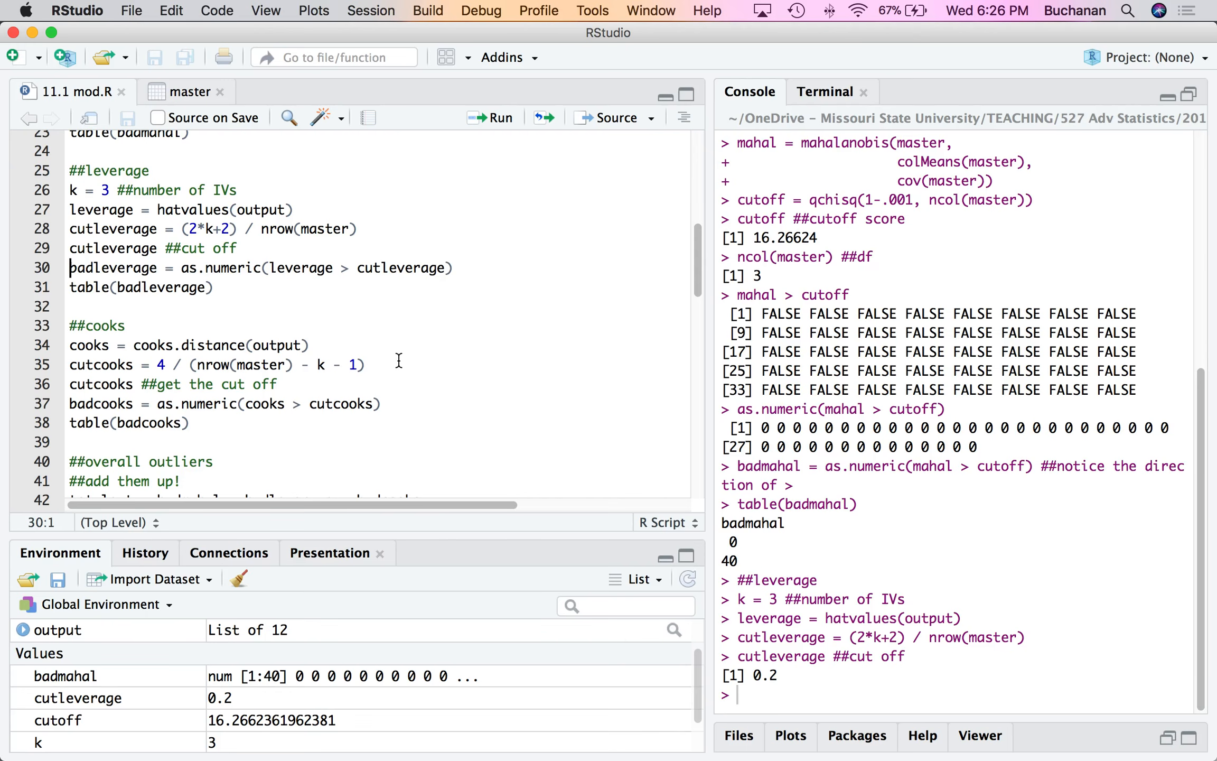
{"action": "key", "text": "super+Return"}
{"action": "key", "text": "super+Return"}
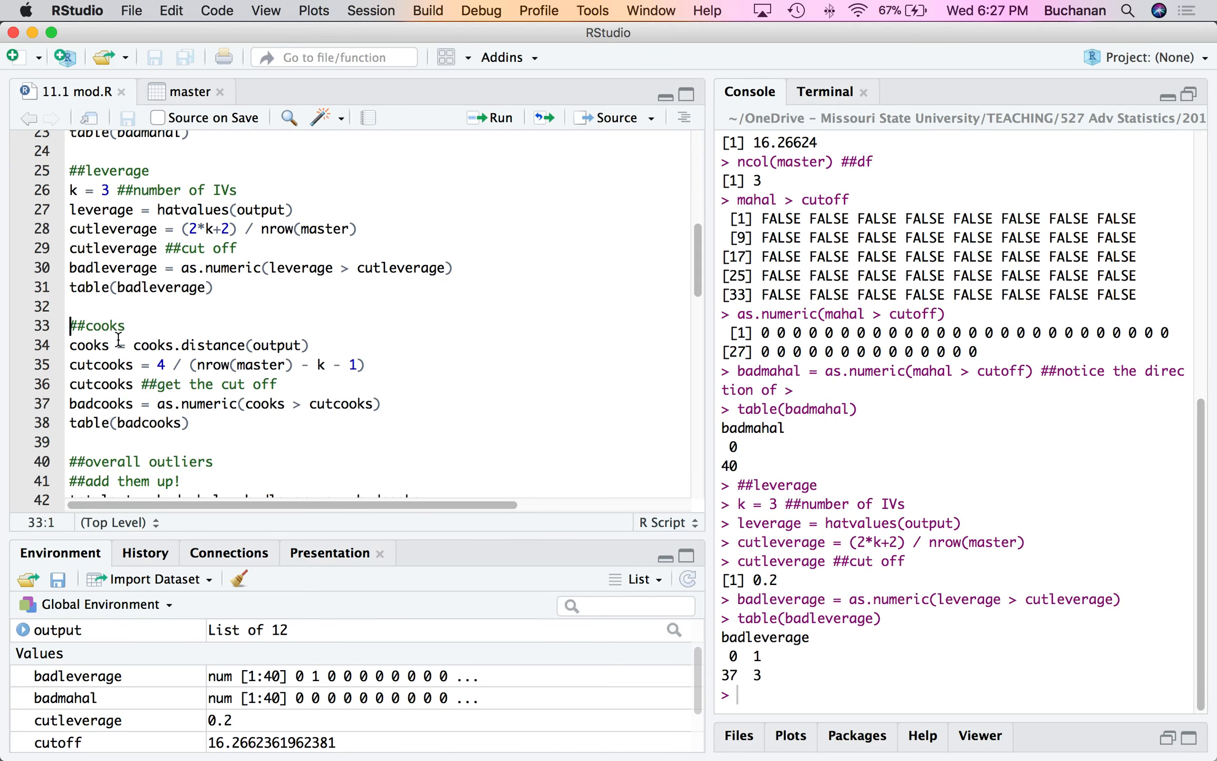
Run the line storing cooks.distance(output) as cooks, and review the lm model that output refers to in the script.
{"action": "left_click", "coordinate": [181, 345]}
{"action": "key", "text": "super+Return"}
{"action": "double_click", "coordinate": [255, 217]}
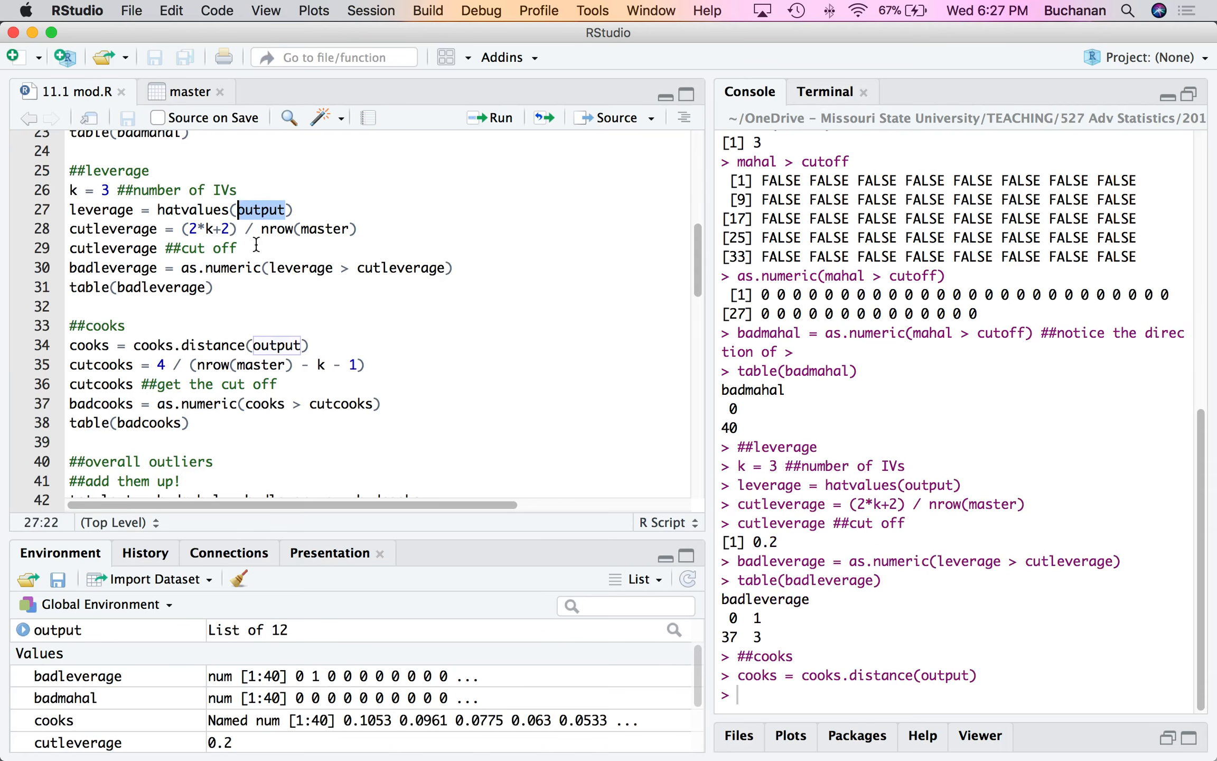
{"action": "scroll", "coordinate": [256, 222], "scroll_direction": "up", "scroll_amount": 5}
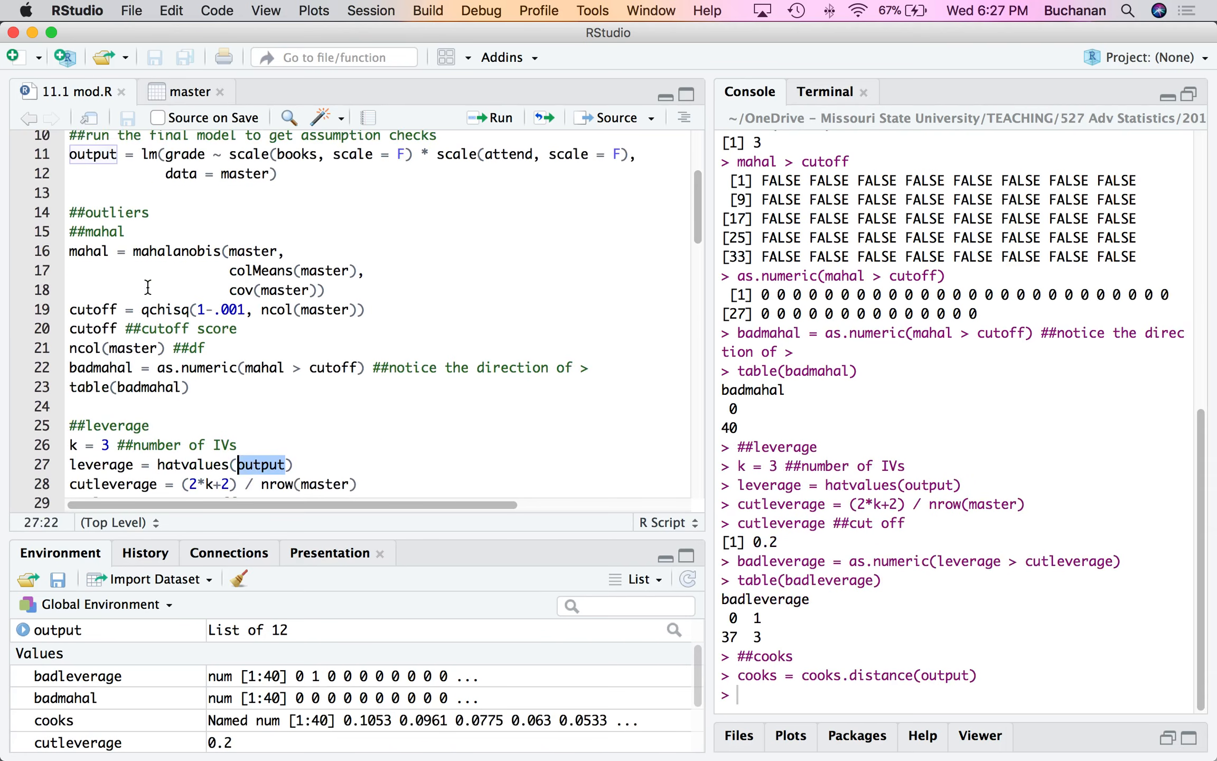
{"action": "scroll", "coordinate": [148, 287], "scroll_direction": "up", "scroll_amount": 2}
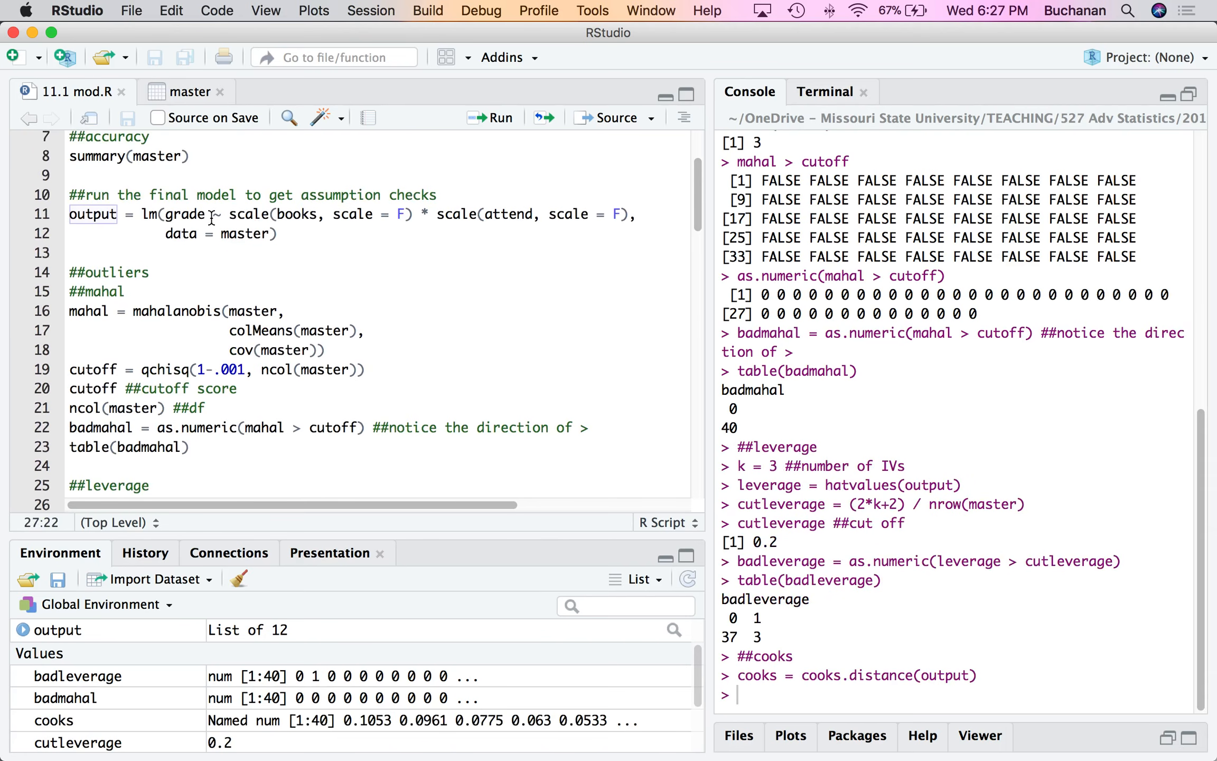
{"action": "scroll", "coordinate": [212, 217], "scroll_direction": "down", "scroll_amount": 5}
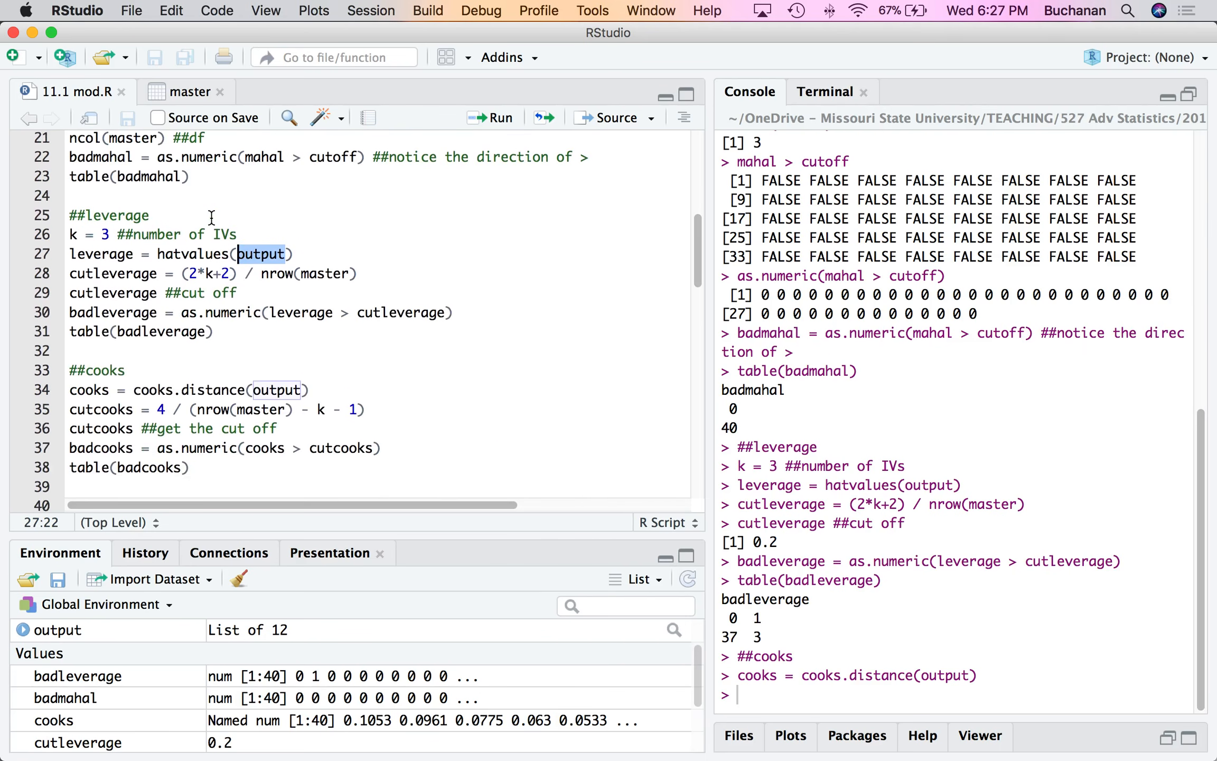
{"action": "left_click", "coordinate": [142, 273]}
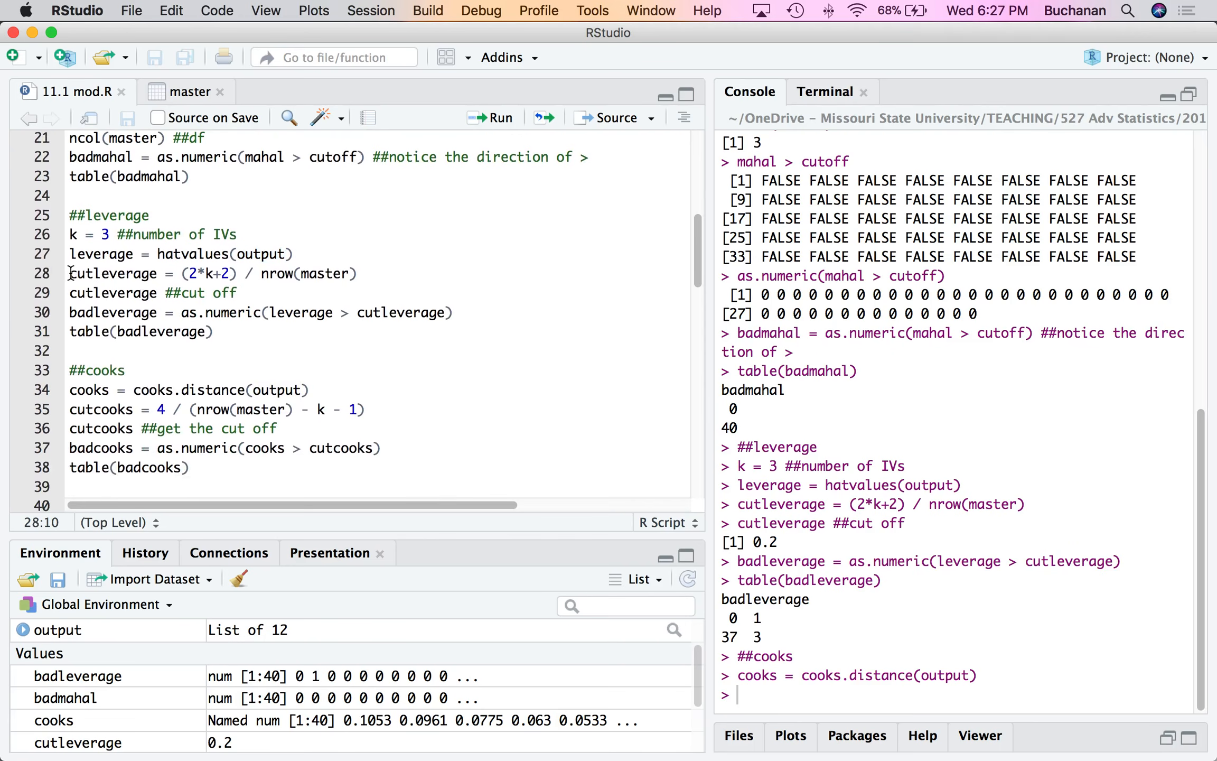
{"action": "scroll", "coordinate": [88, 305], "scroll_direction": "down", "scroll_amount": 1}
{"action": "scroll", "coordinate": [89, 304], "scroll_direction": "down", "scroll_amount": 3}
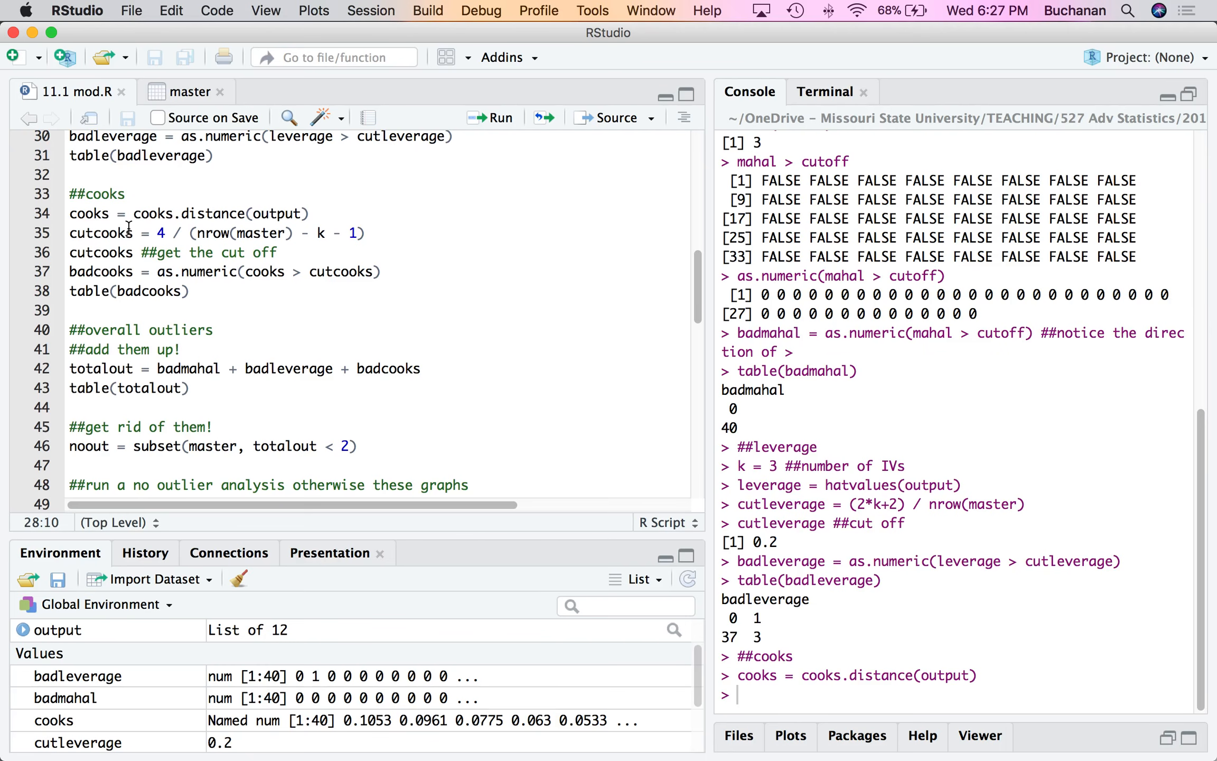
Compute and print the Cook's cutoff 4 / (nrow(master) - k - 1), and flag and tabulate the cases above it as badcooks.
{"action": "left_click", "coordinate": [294, 235]}
{"action": "key", "text": "super+Return"}
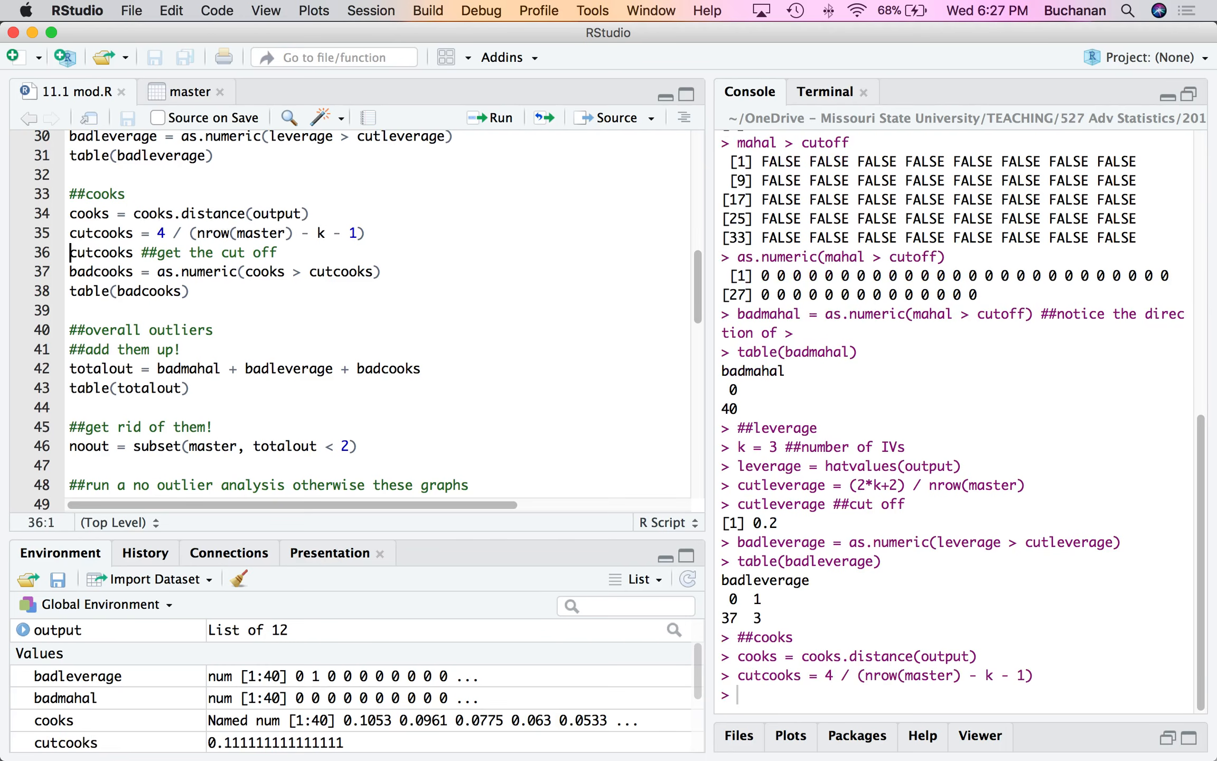
{"action": "key", "text": "super+Return"}
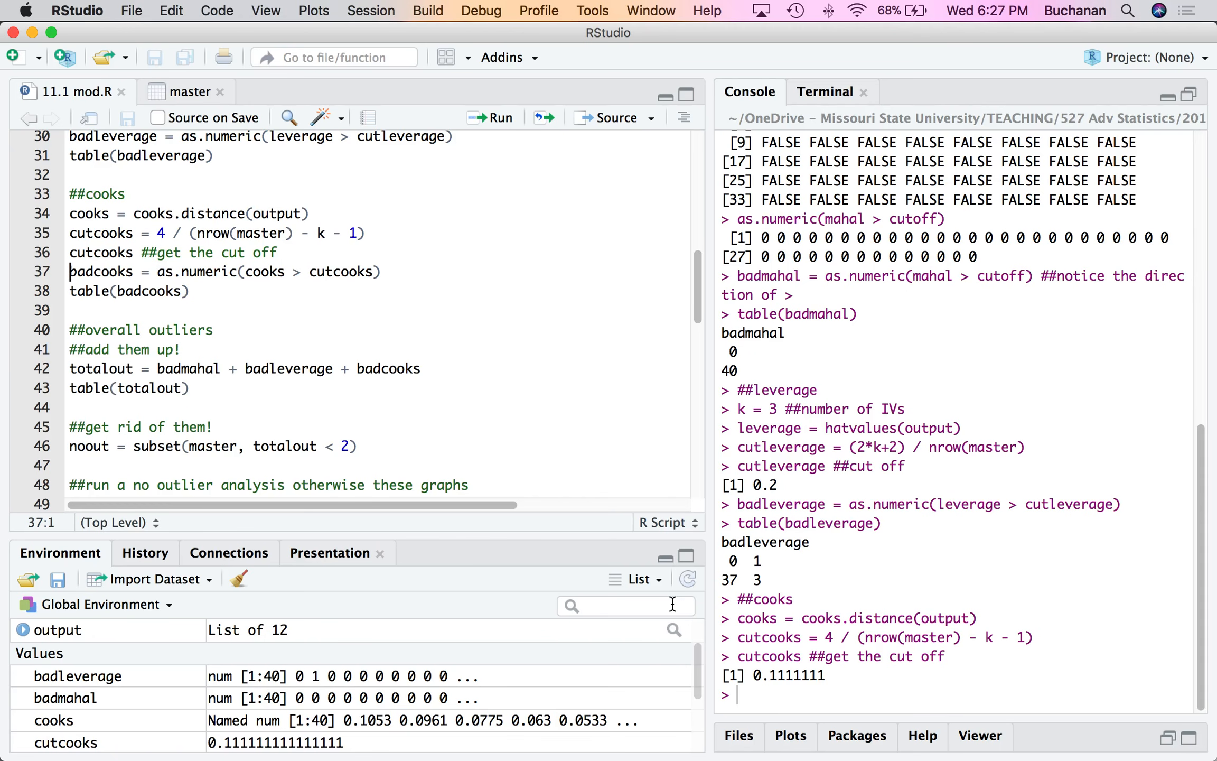
{"action": "key", "text": "super+Return"}
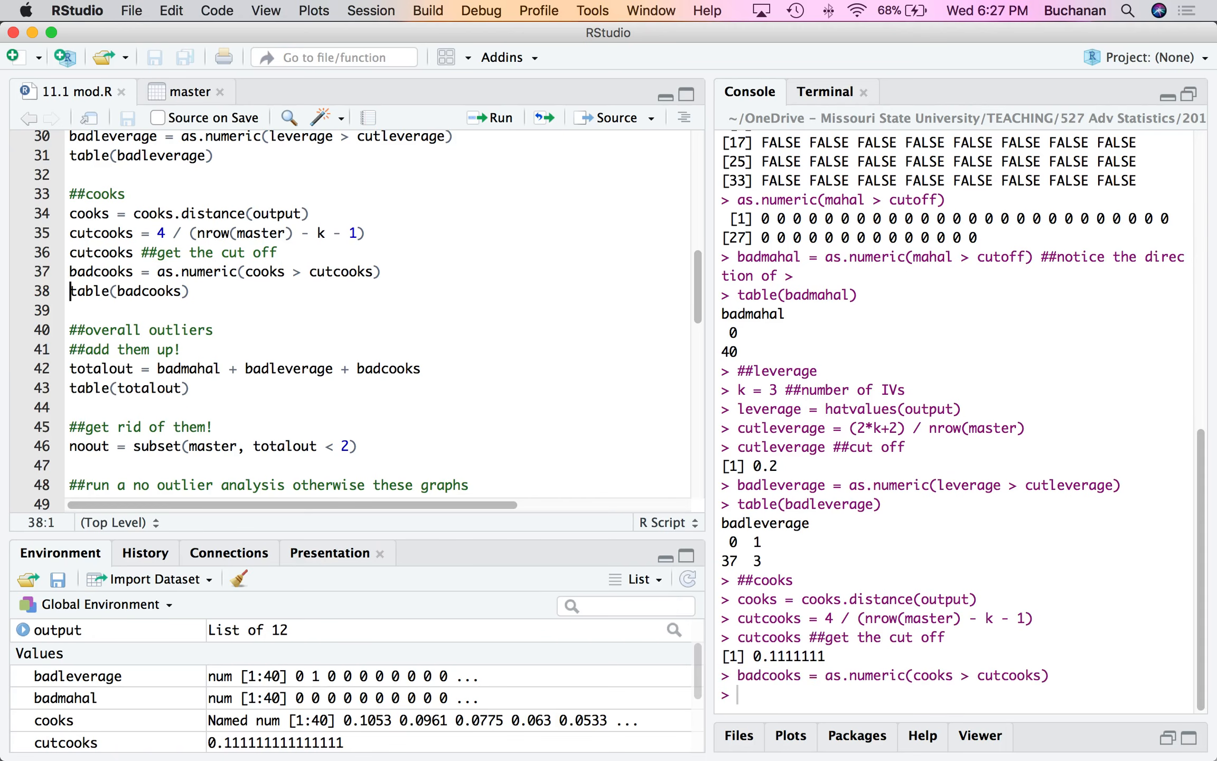
{"action": "key", "text": "super+Return"}
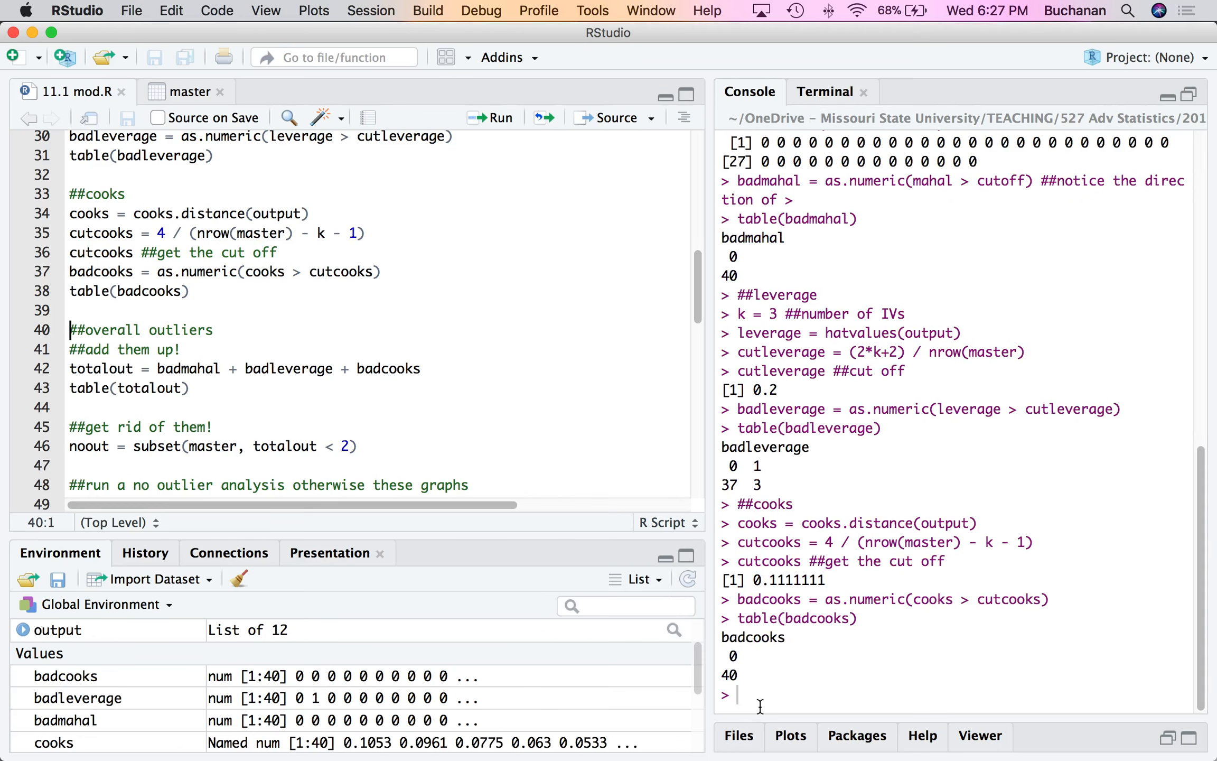
Switch to the Word notes, replace "four" with "no" in the outlier statement under the badcooks table, and save the document.
{"action": "mouse_move", "coordinate": [694, 739]}
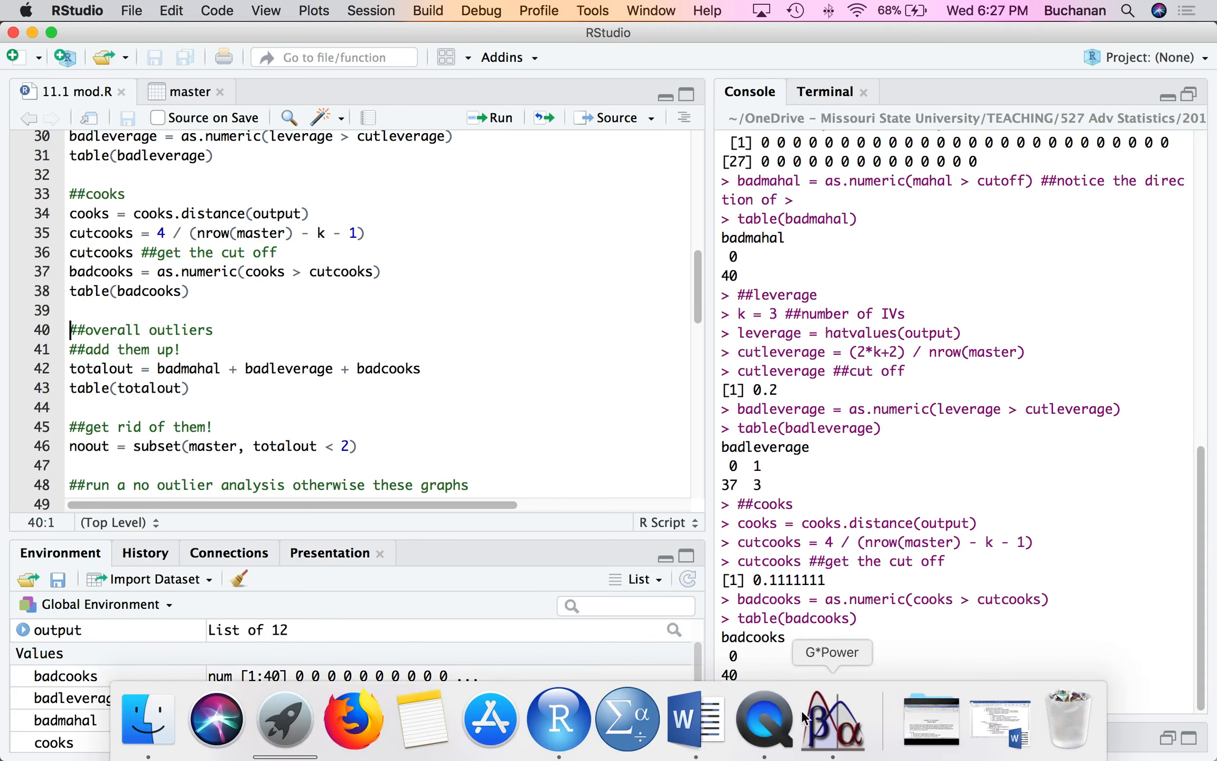
{"action": "left_click", "coordinate": [694, 722]}
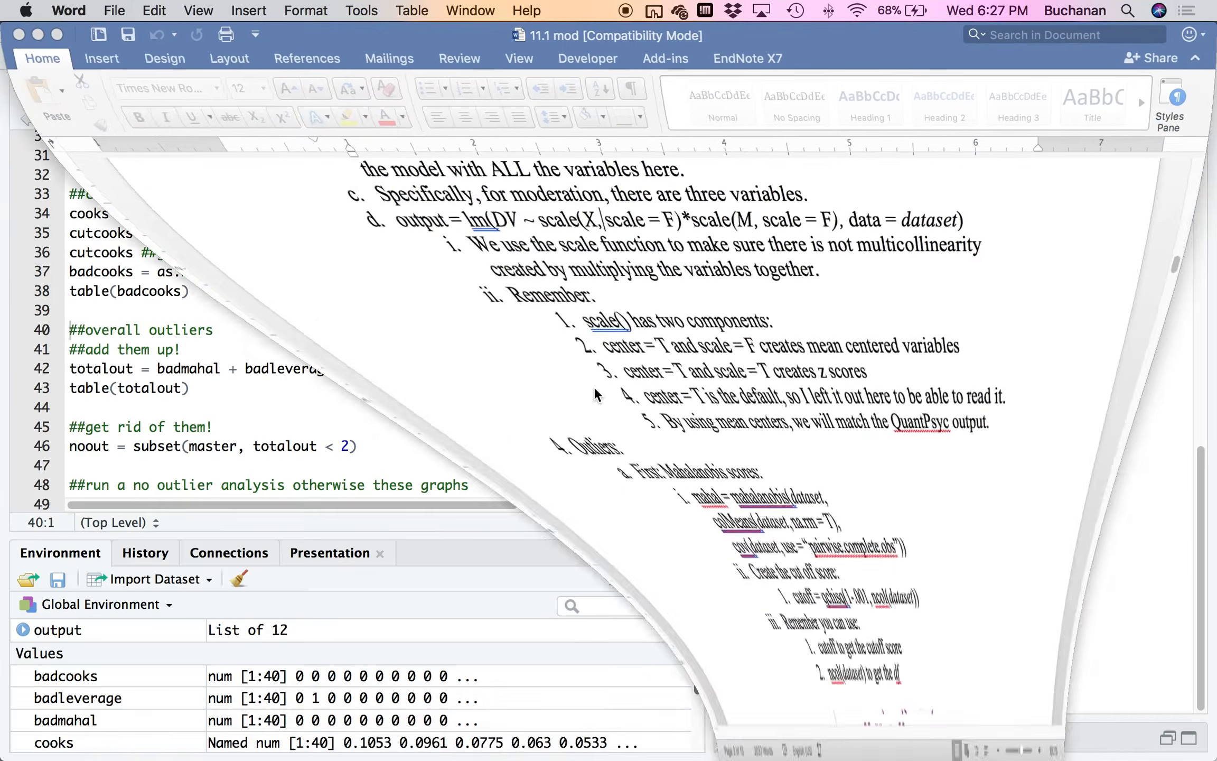
{"action": "scroll", "coordinate": [595, 390], "scroll_direction": "down", "scroll_amount": 15}
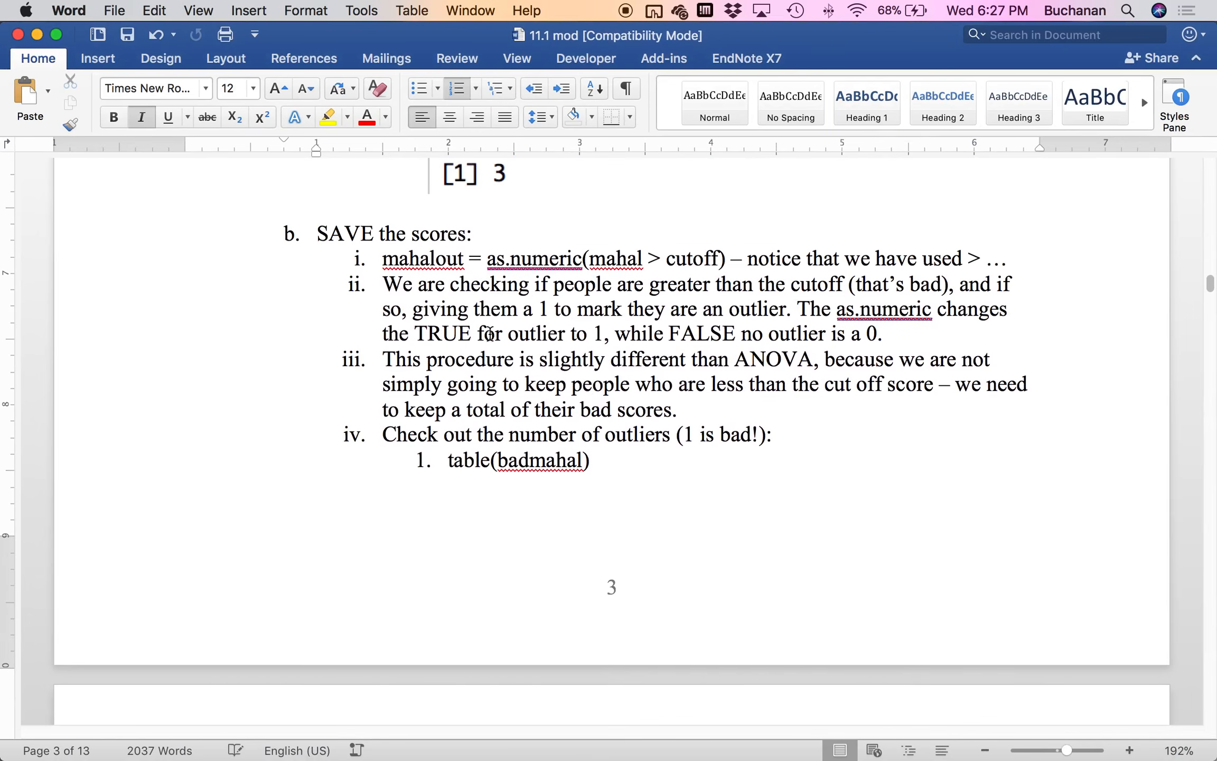
{"action": "scroll", "coordinate": [497, 362], "scroll_direction": "down", "scroll_amount": 9}
{"action": "scroll", "coordinate": [497, 365], "scroll_direction": "down", "scroll_amount": 15}
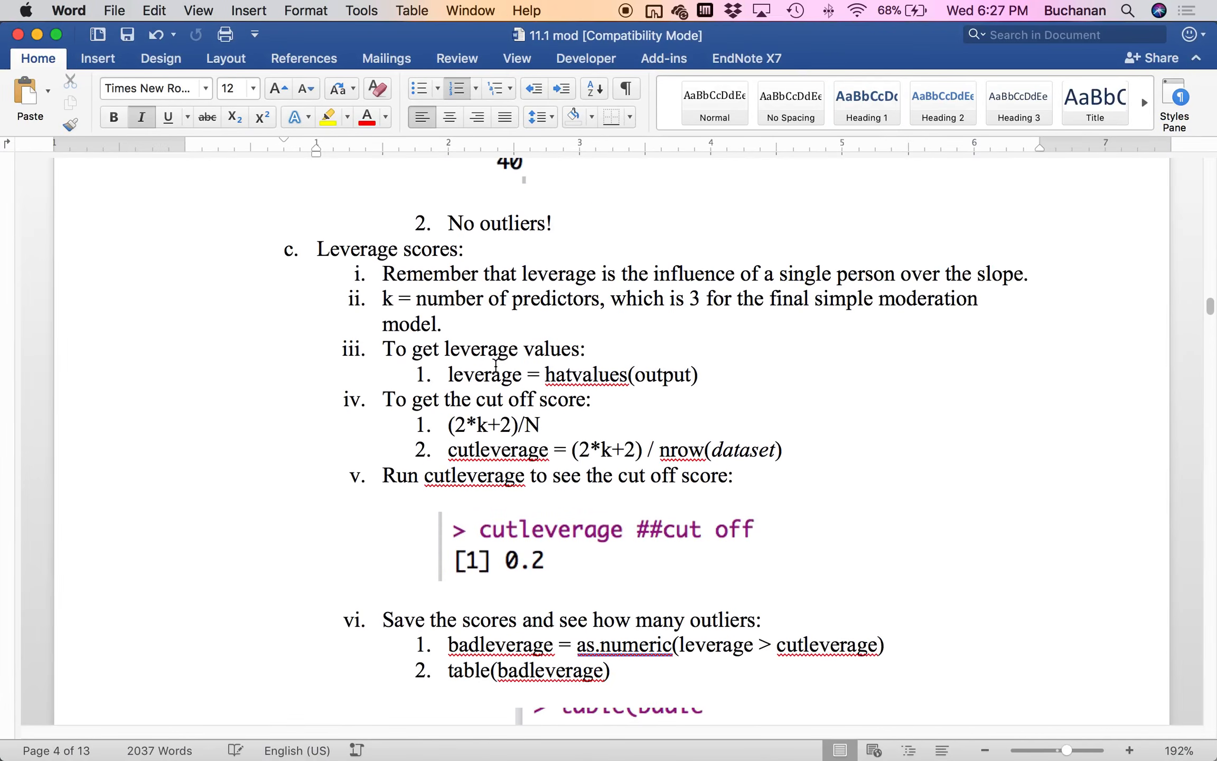
{"action": "scroll", "coordinate": [497, 366], "scroll_direction": "down", "scroll_amount": 19}
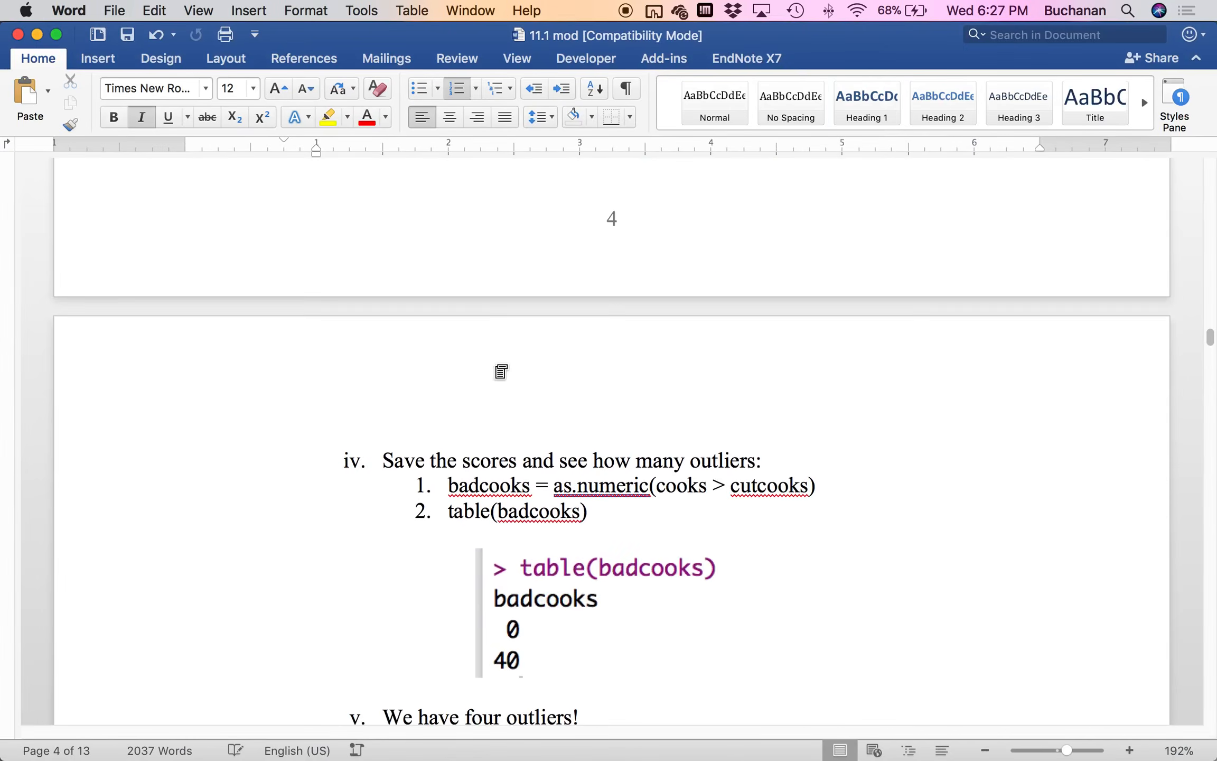
{"action": "scroll", "coordinate": [493, 374], "scroll_direction": "down", "scroll_amount": 2}
{"action": "scroll", "coordinate": [493, 374], "scroll_direction": "up", "scroll_amount": 4}
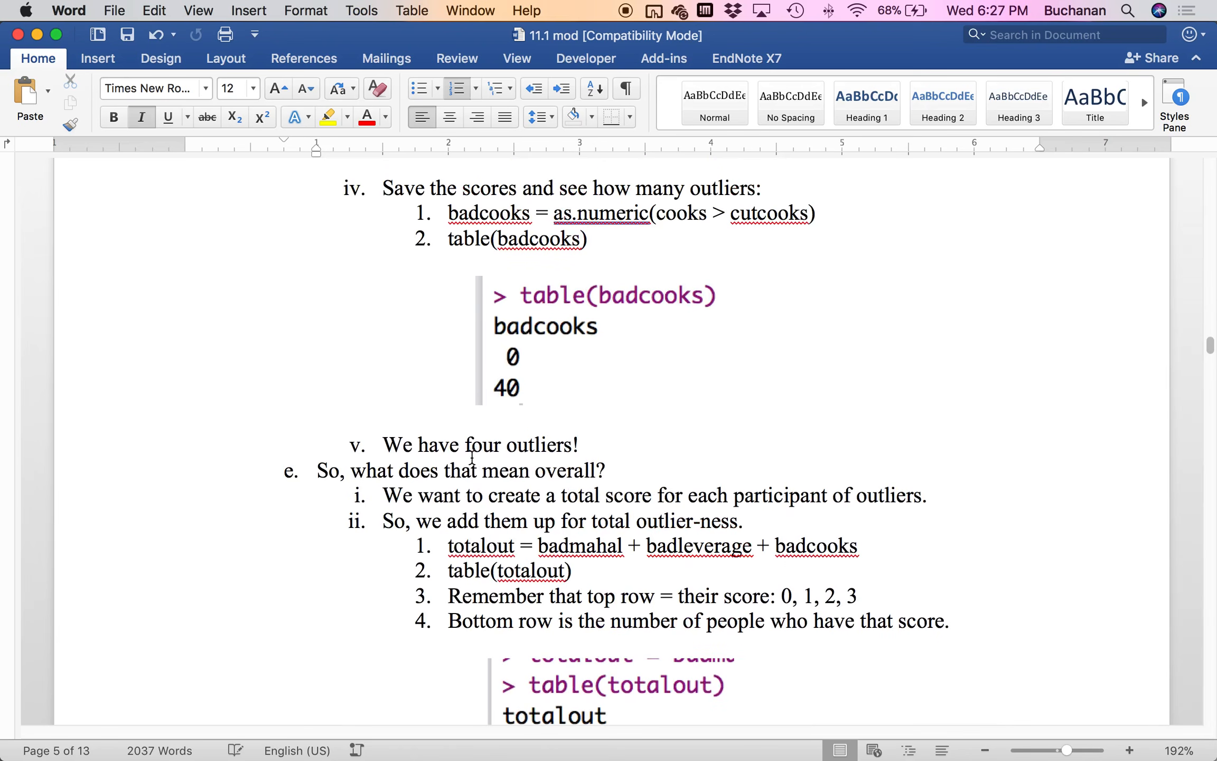
{"action": "double_click", "coordinate": [472, 456]}
{"action": "type", "text": "no"}
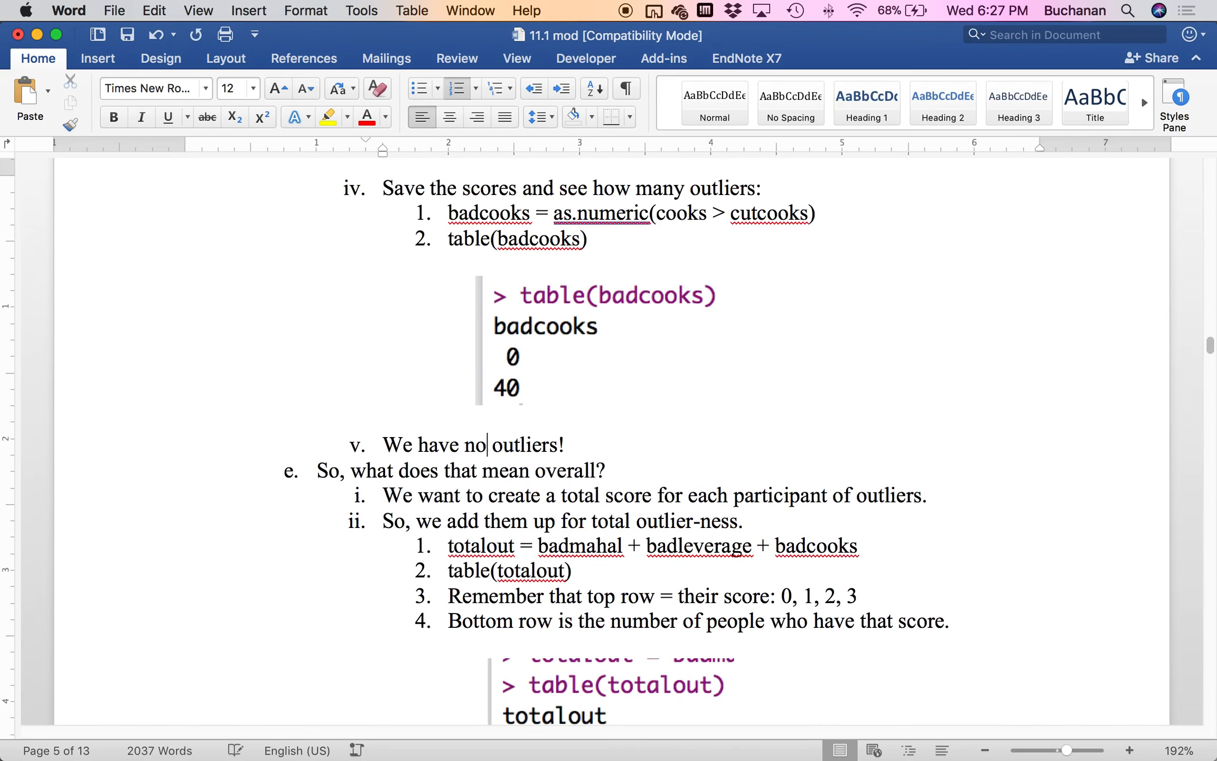
{"action": "key", "text": "super+s"}
Read the notes on total outlier scores, then in RStudio sum badmahal, badleverage and badcooks into totalout and tabulate it.
{"action": "scroll", "coordinate": [465, 455], "scroll_direction": "down", "scroll_amount": 3}
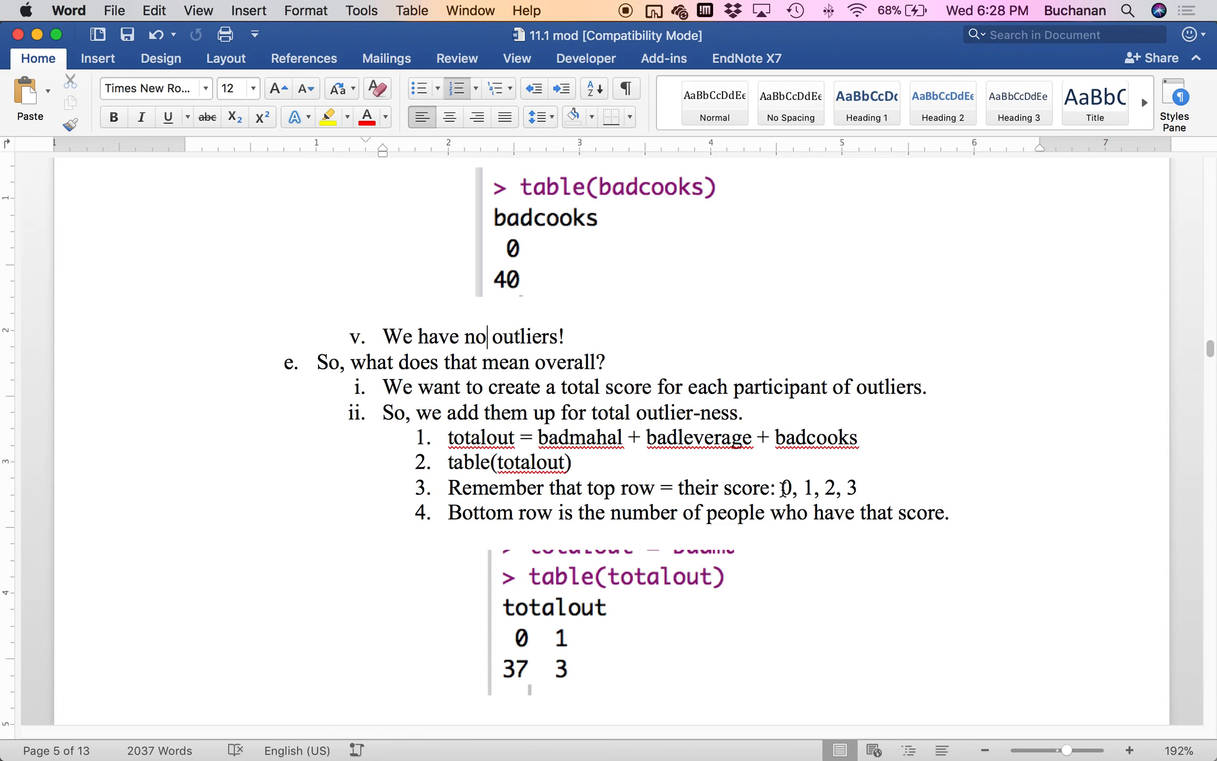
{"action": "scroll", "coordinate": [783, 489], "scroll_direction": "down", "scroll_amount": 5}
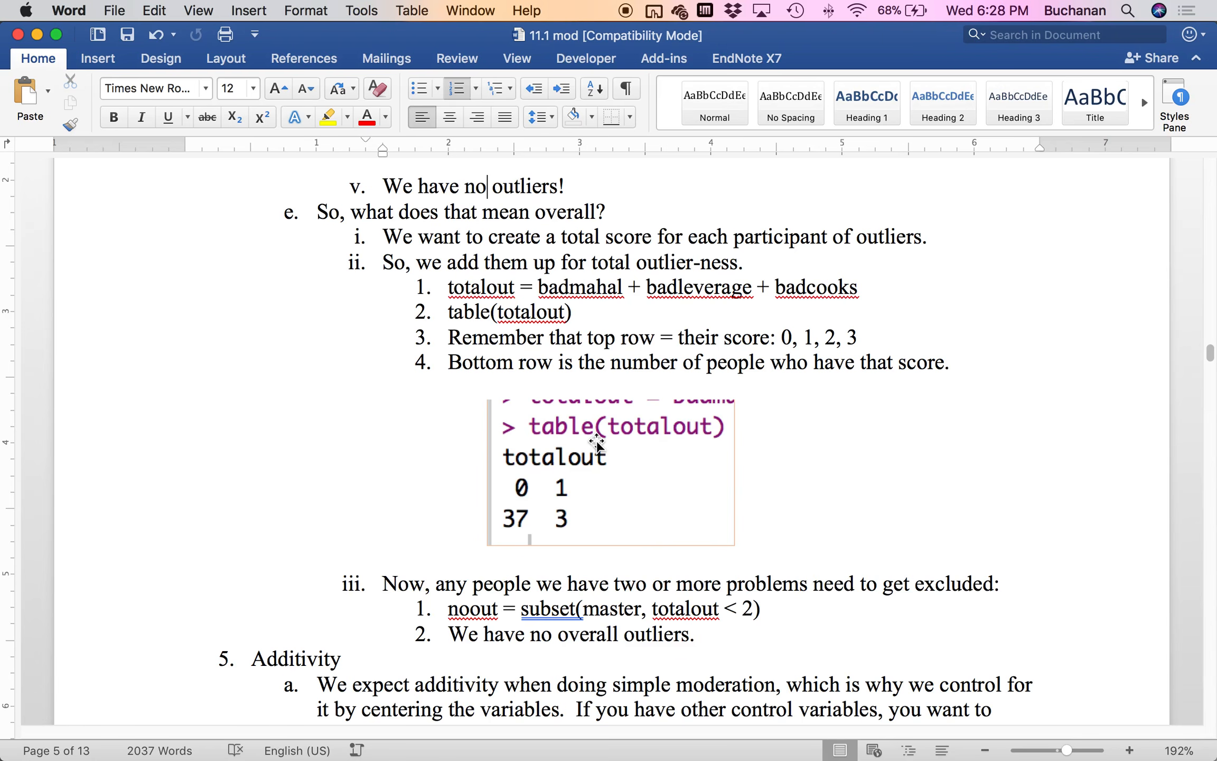
{"action": "key", "text": "ctrl+Up"}
{"action": "left_click", "coordinate": [421, 188]}
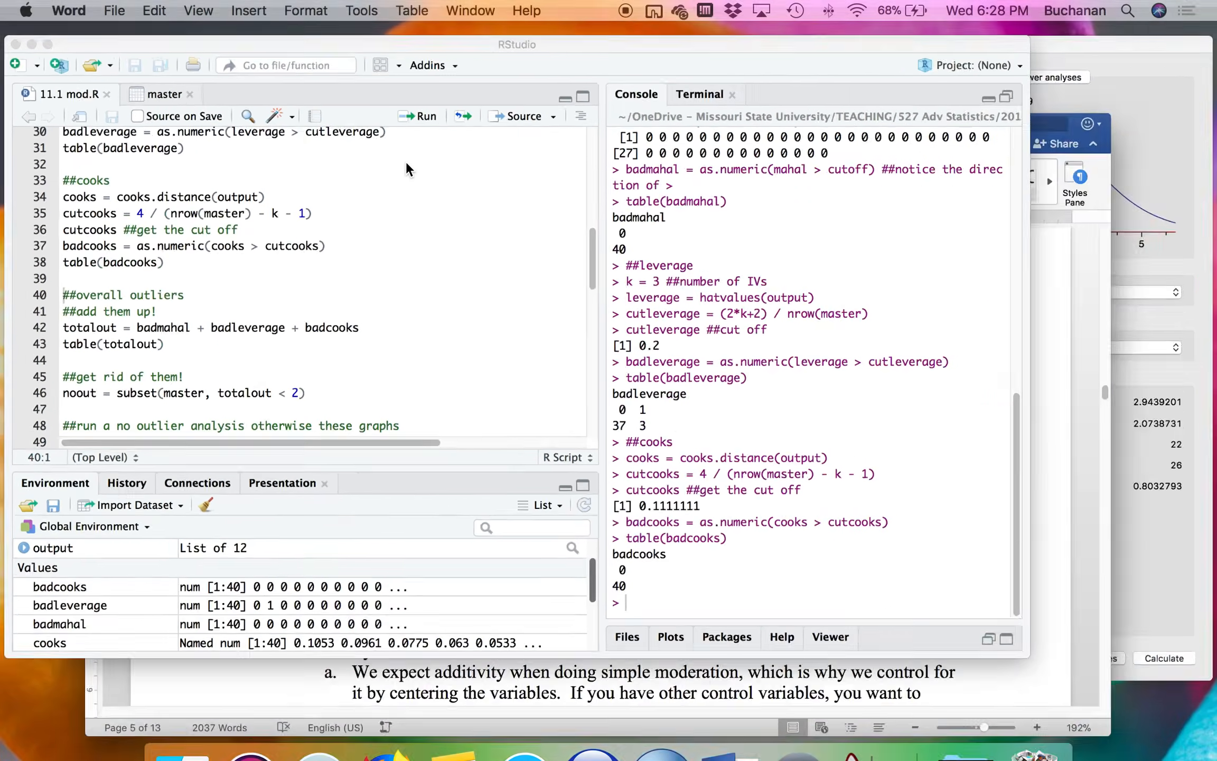
{"action": "left_click", "coordinate": [176, 348]}
{"action": "key", "text": "super+Return"}
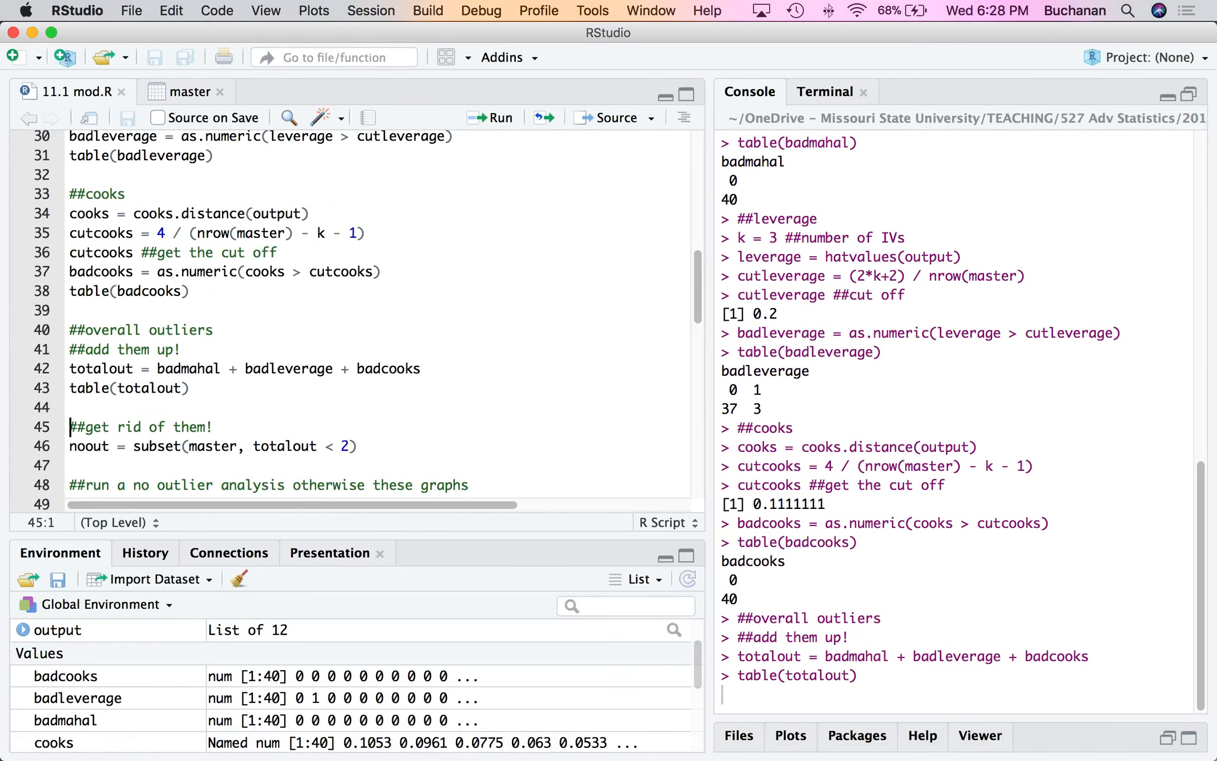
Run the line noout = subset(master, totalout < 2) to keep only cases with fewer than two outlier flags.
{"action": "scroll", "coordinate": [278, 363], "scroll_direction": "down", "scroll_amount": 4}
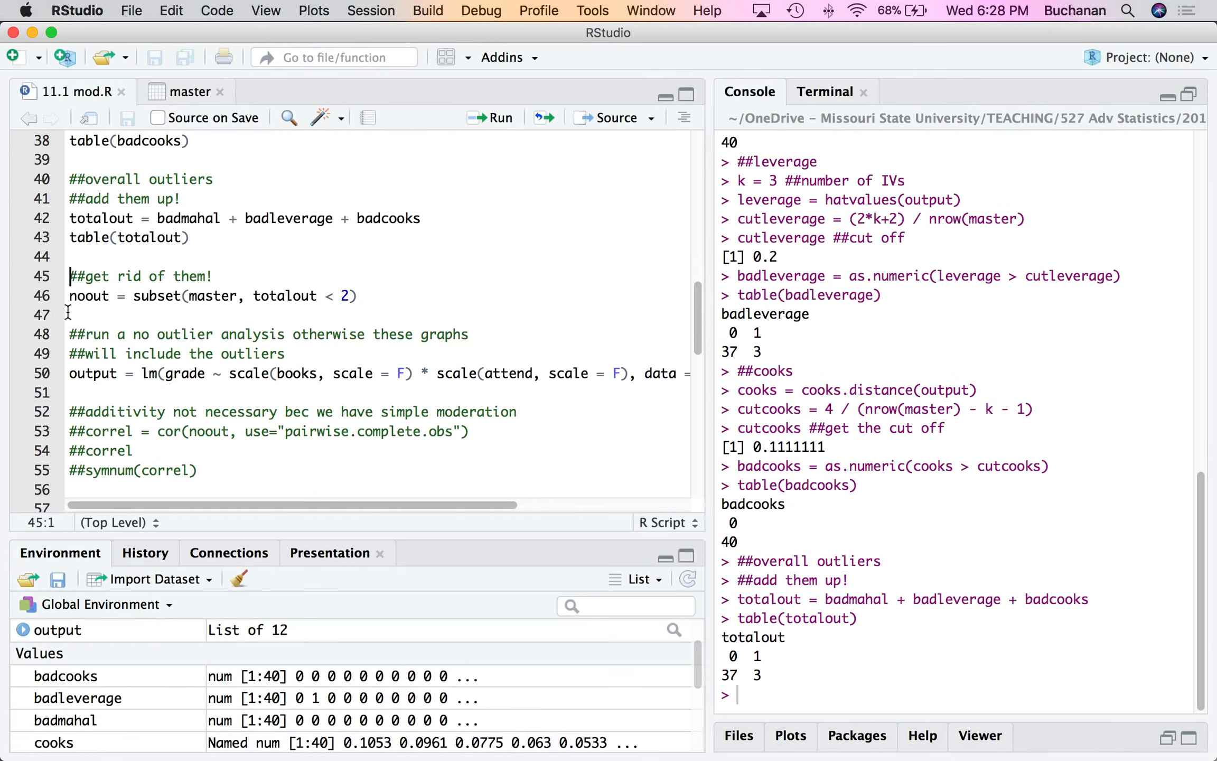
{"action": "left_click_drag", "start_coordinate": [75, 294], "coordinate": [309, 294]}
{"action": "double_click", "coordinate": [206, 294]}
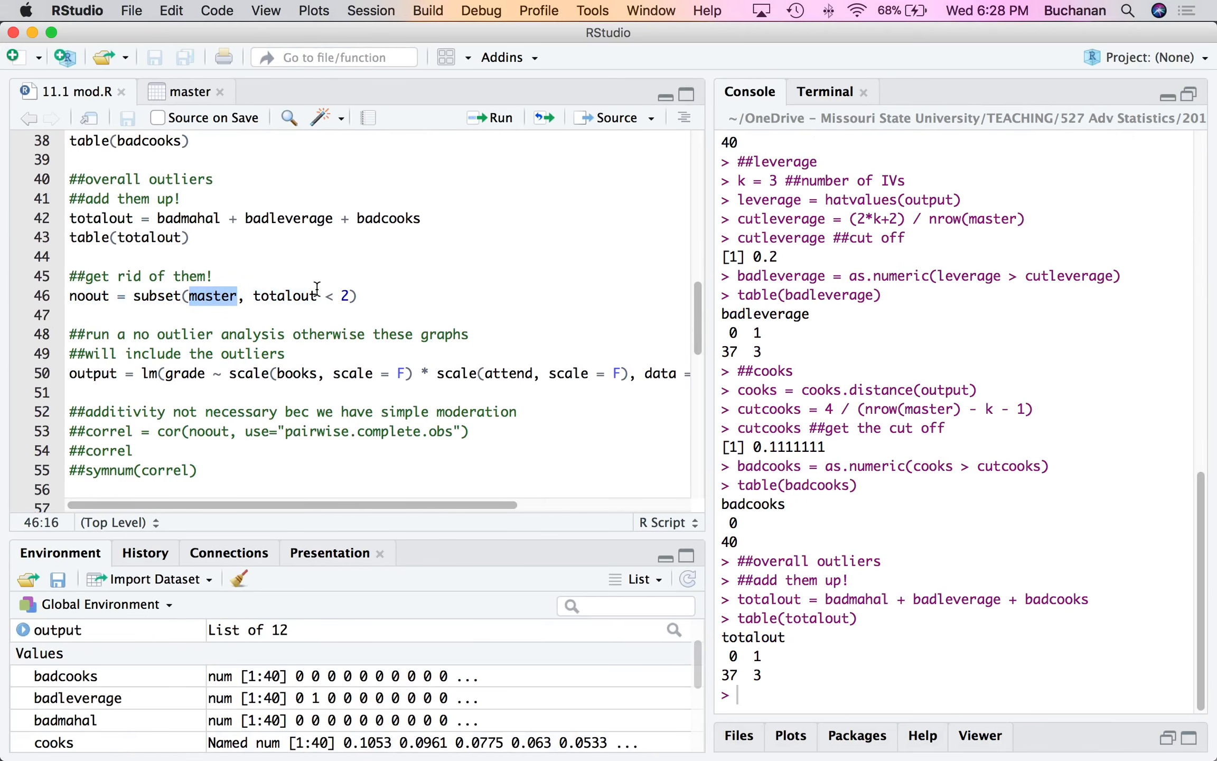
{"action": "left_click", "coordinate": [299, 296]}
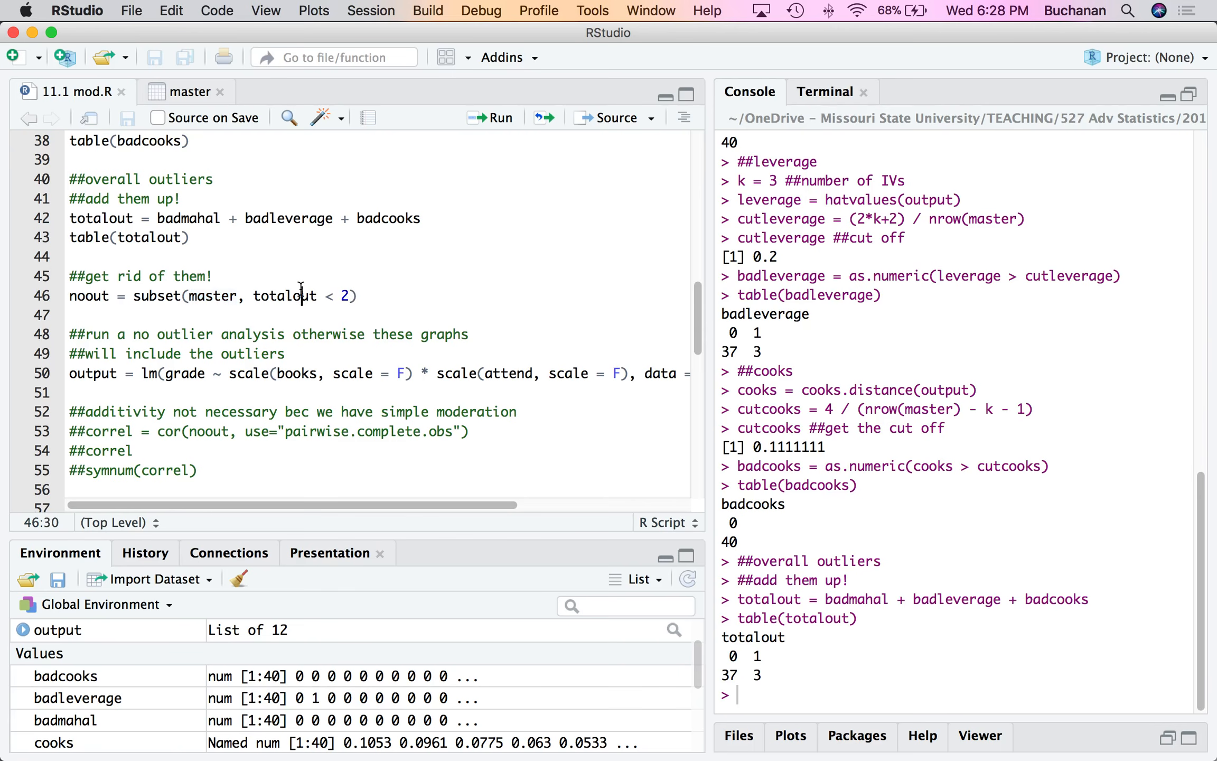
{"action": "key", "text": "super+Return"}
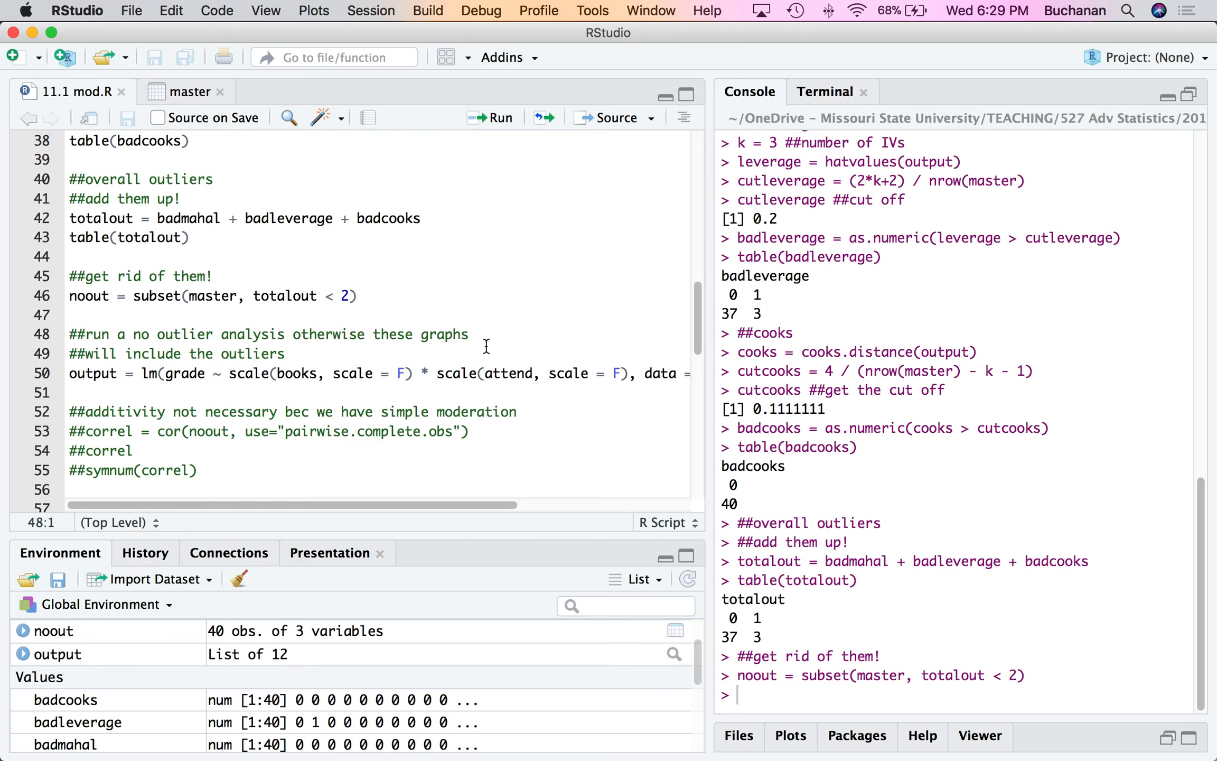
Move data = noout onto its own line in the no-outlier lm call, save the script and run the model.
{"action": "left_click", "coordinate": [643, 373]}
{"action": "key", "text": "Return"}
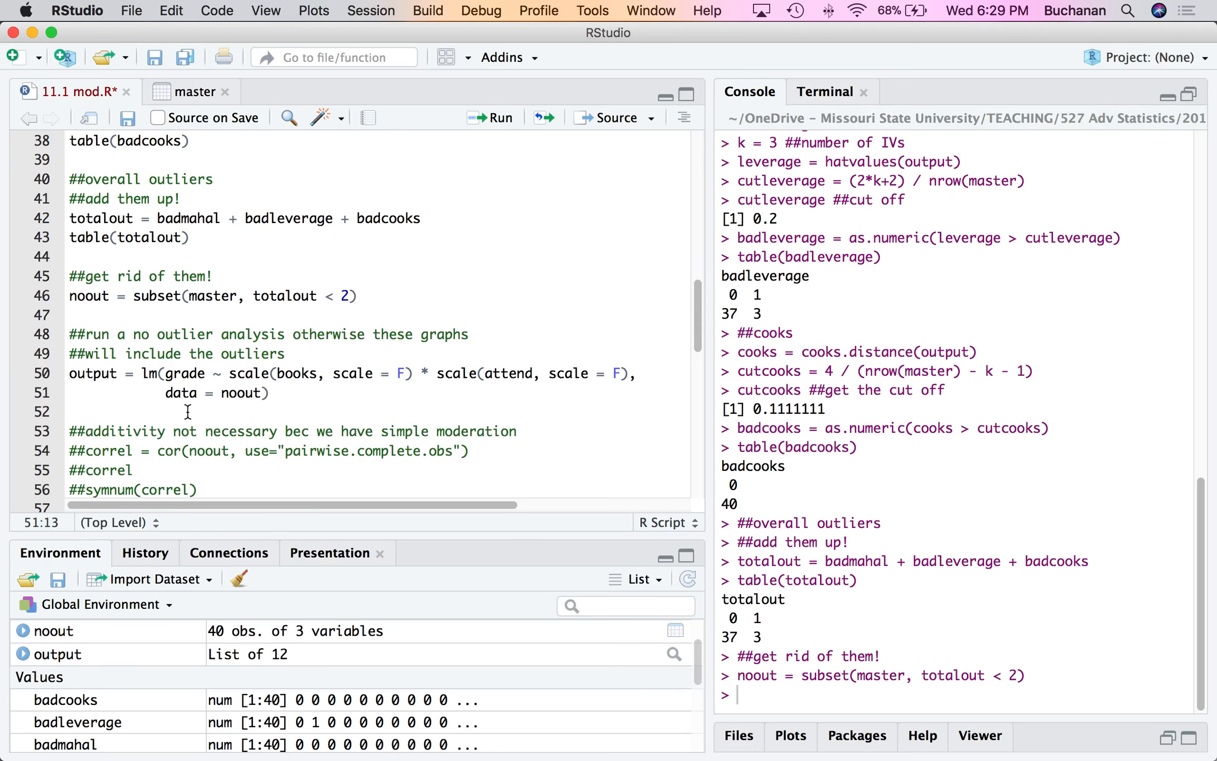
{"action": "left_click", "coordinate": [150, 373]}
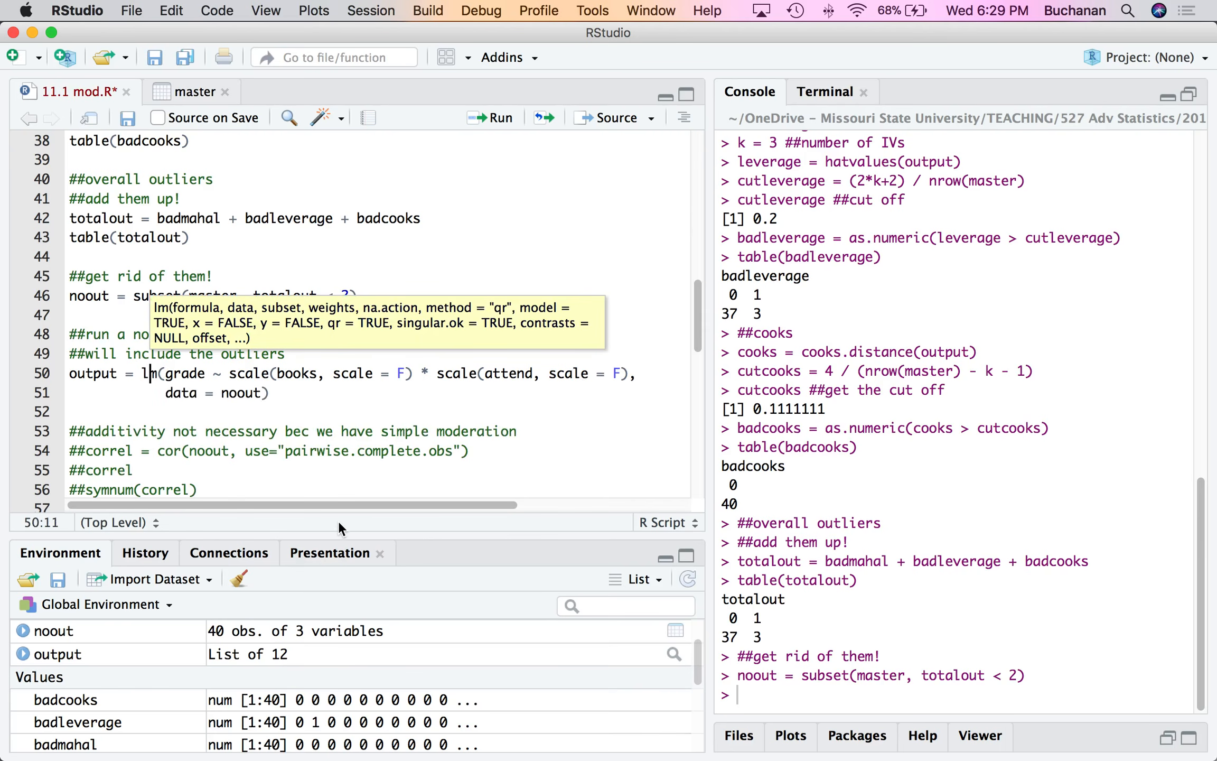
{"action": "double_click", "coordinate": [238, 392]}
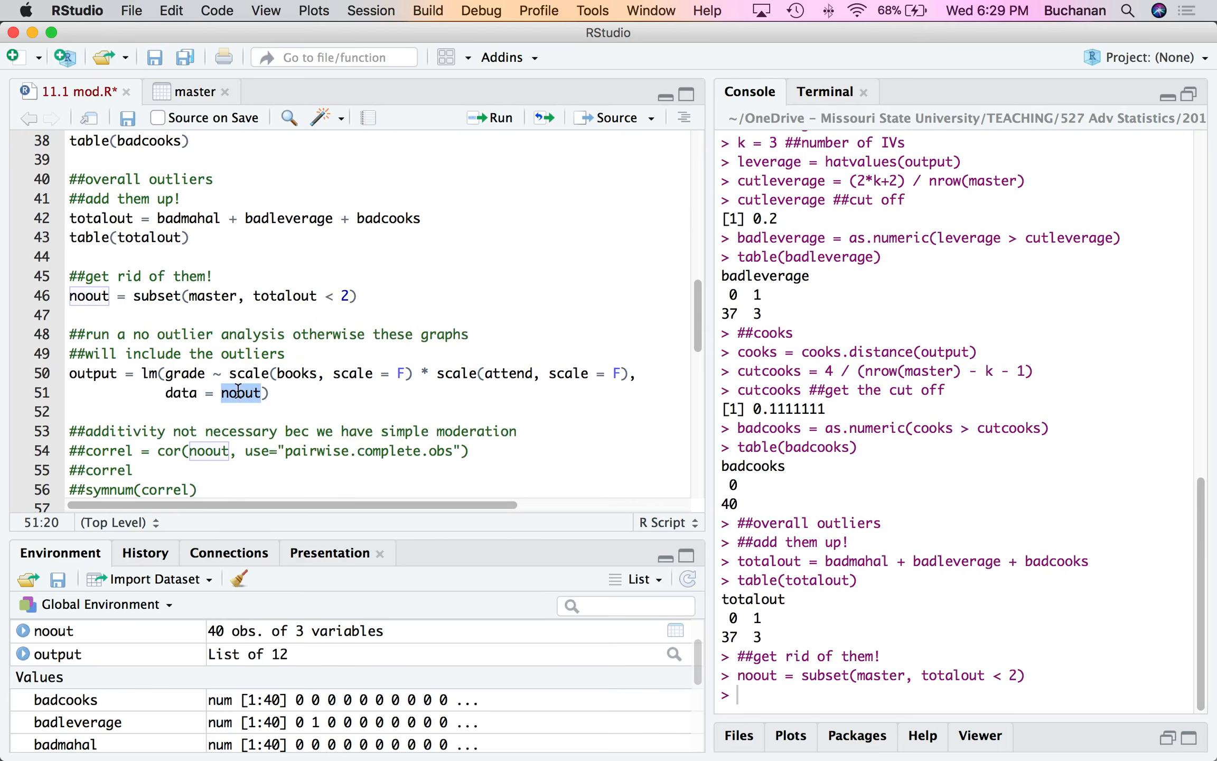
{"action": "left_click", "coordinate": [243, 374]}
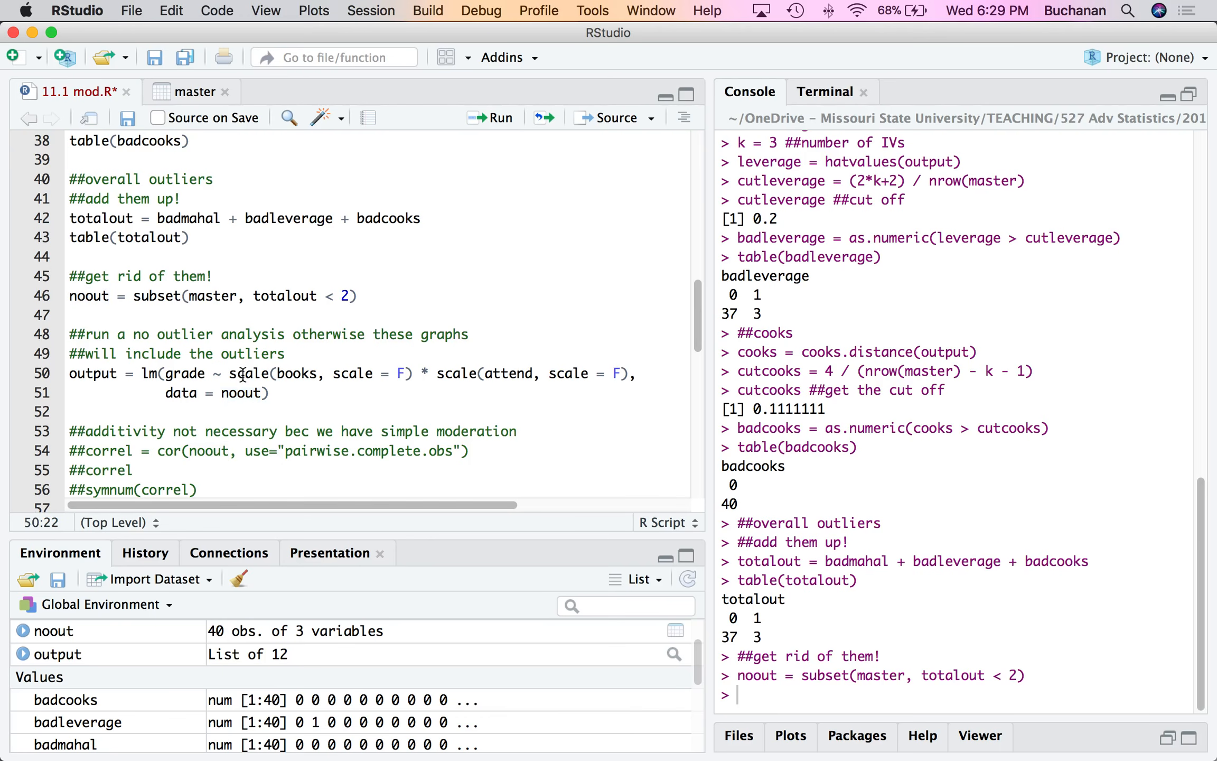
{"action": "key", "text": "super+s"}
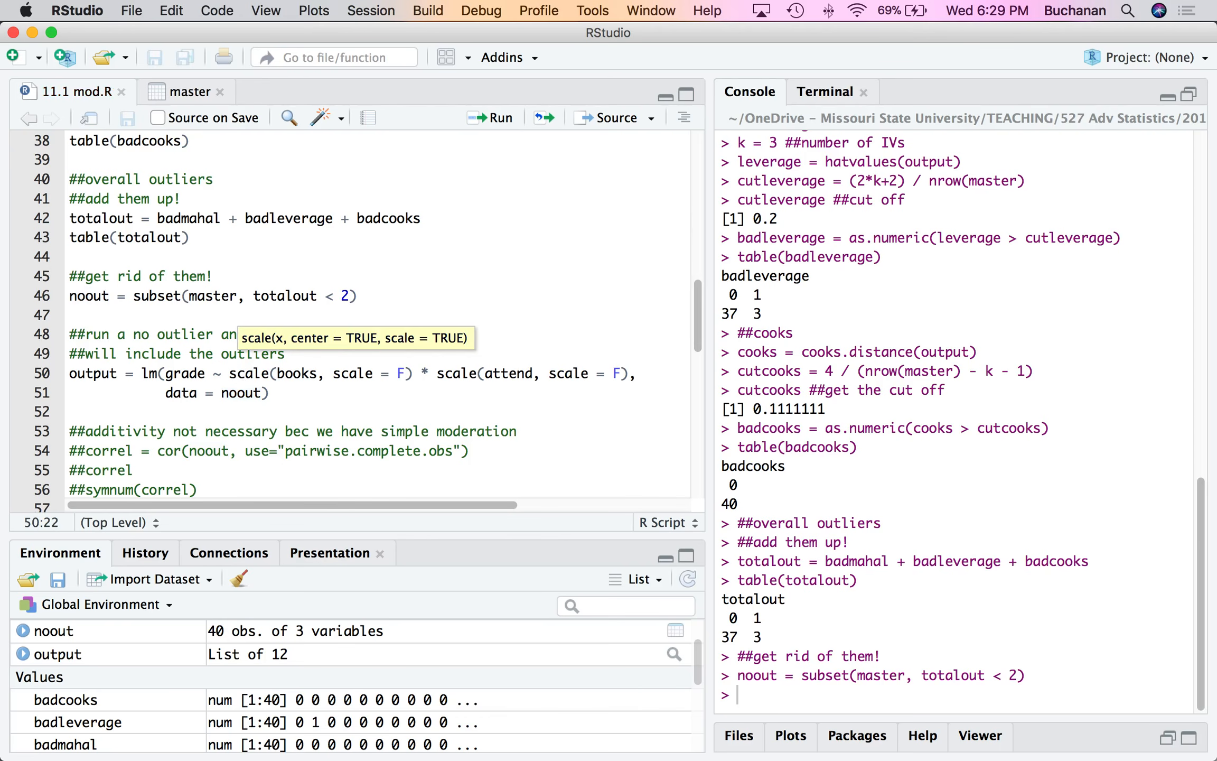
{"action": "key", "text": "super+Return"}
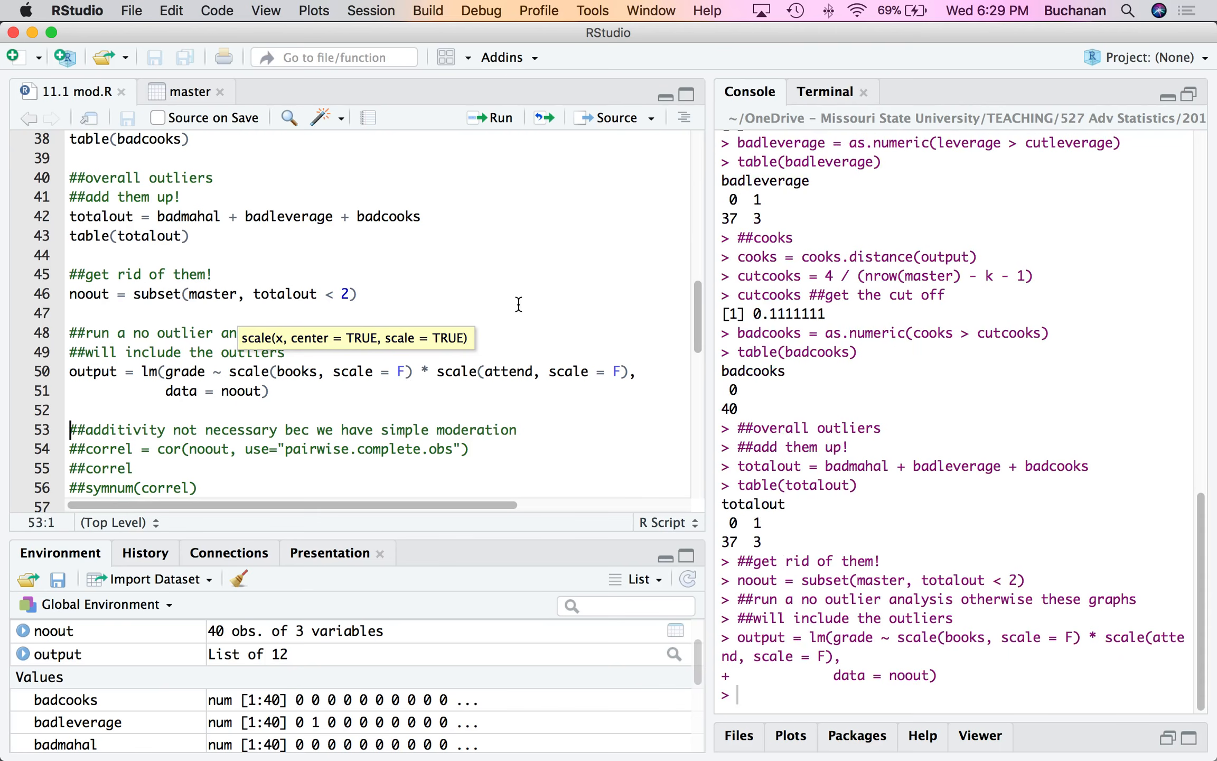
Switch to the Word notes and read the Additivity, assumption setup and Normality sections.
{"action": "mouse_move", "coordinate": [660, 758]}
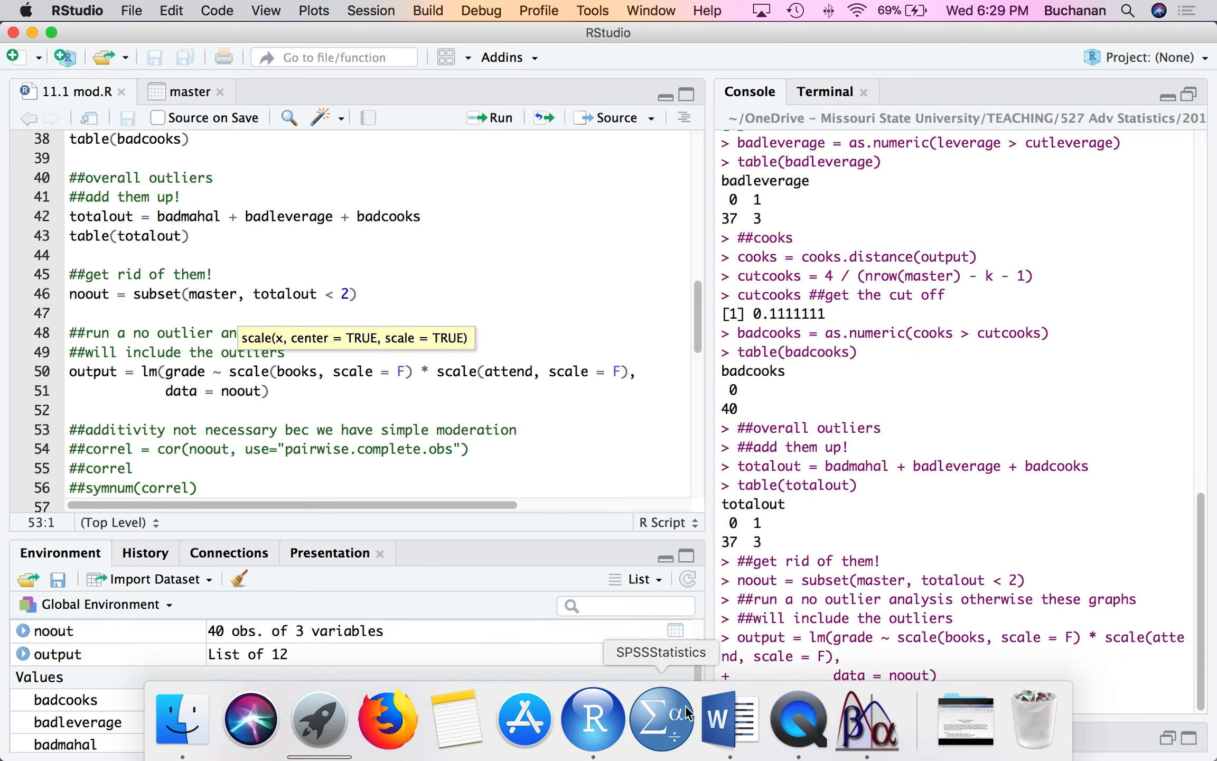
{"action": "left_click", "coordinate": [729, 719]}
{"action": "scroll", "coordinate": [470, 357], "scroll_direction": "down", "scroll_amount": 10}
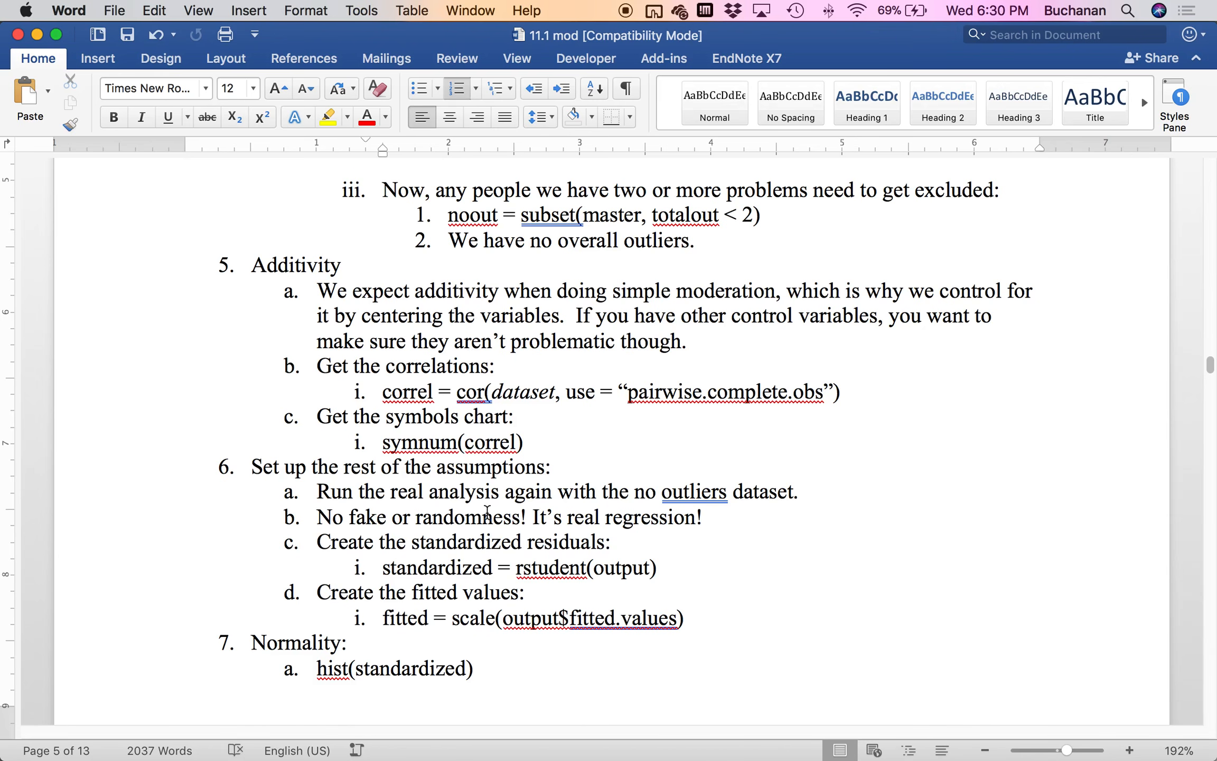
{"action": "scroll", "coordinate": [486, 523], "scroll_direction": "down", "scroll_amount": 8}
{"action": "mouse_move", "coordinate": [798, 719]}
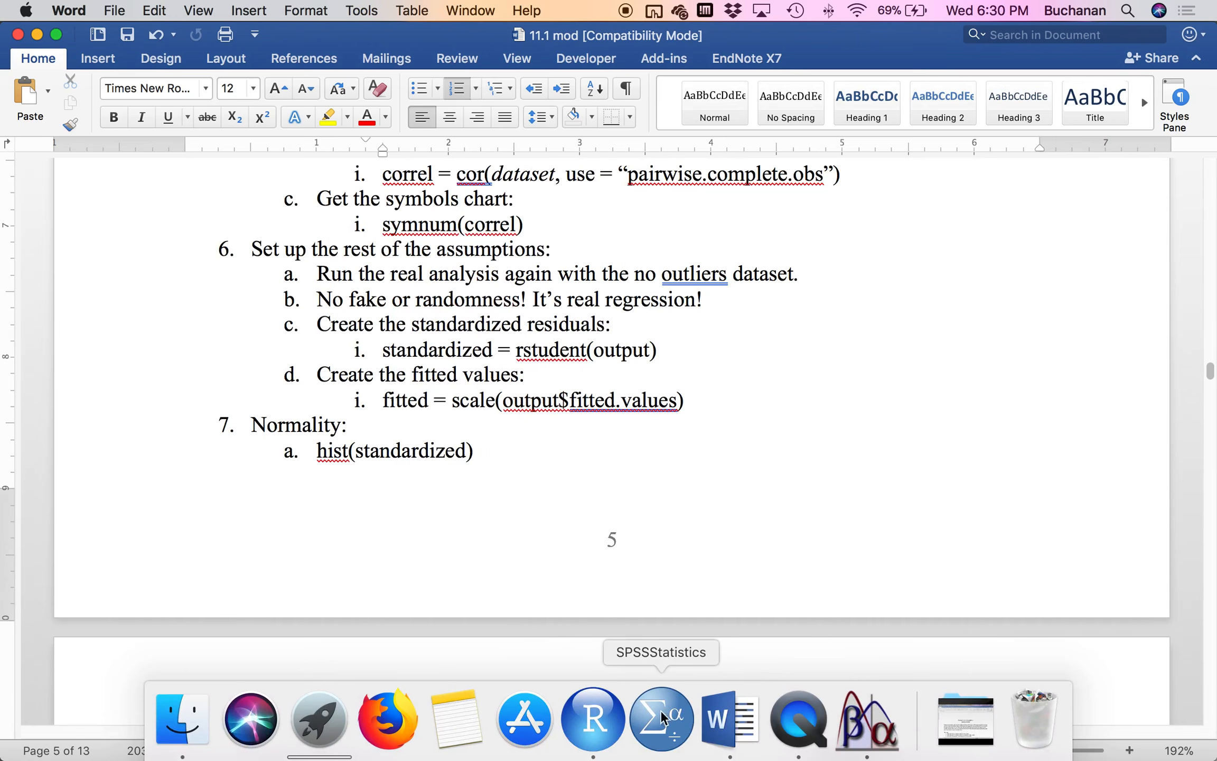
{"action": "left_click", "coordinate": [631, 715]}
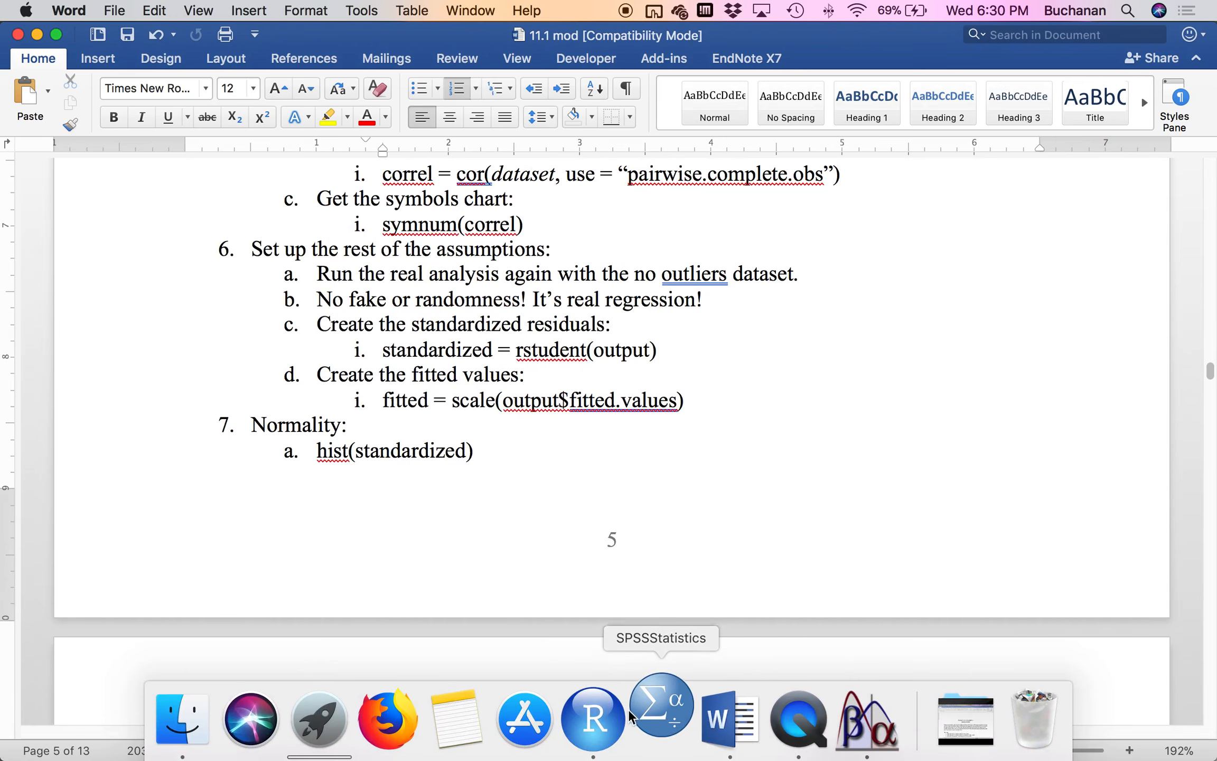
Switch to RStudio and run the assumption setup, storing rstudent(output) as standardized and scale(output$fitted.values) as fitted.
{"action": "left_click", "coordinate": [591, 735]}
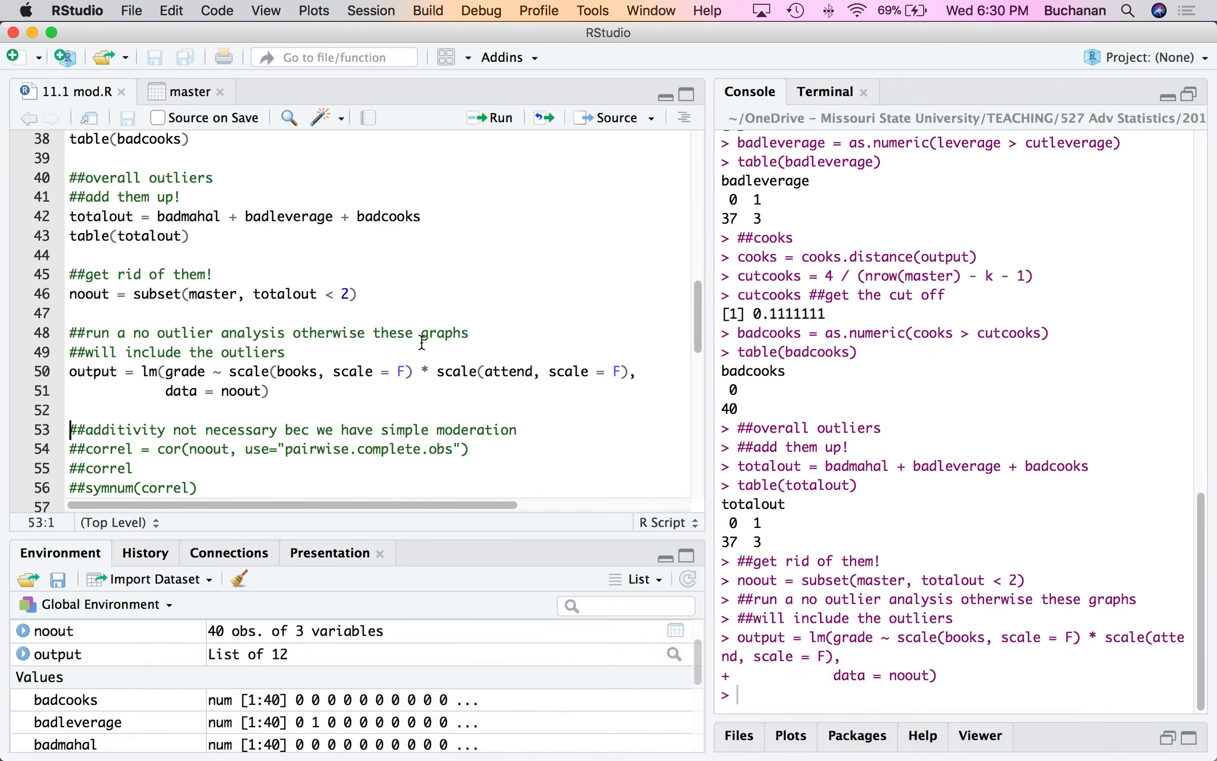
{"action": "scroll", "coordinate": [350, 334], "scroll_direction": "down", "scroll_amount": 5}
{"action": "scroll", "coordinate": [349, 334], "scroll_direction": "down", "scroll_amount": 4}
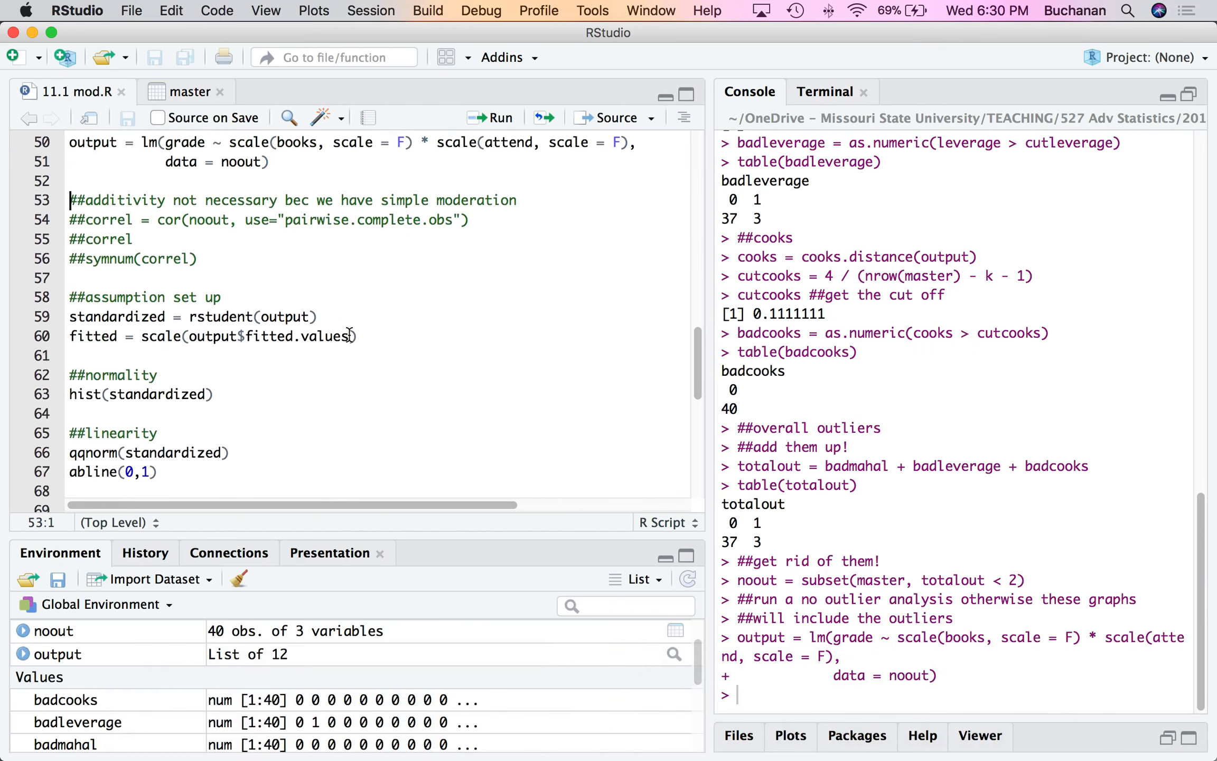
{"action": "left_click", "coordinate": [304, 168]}
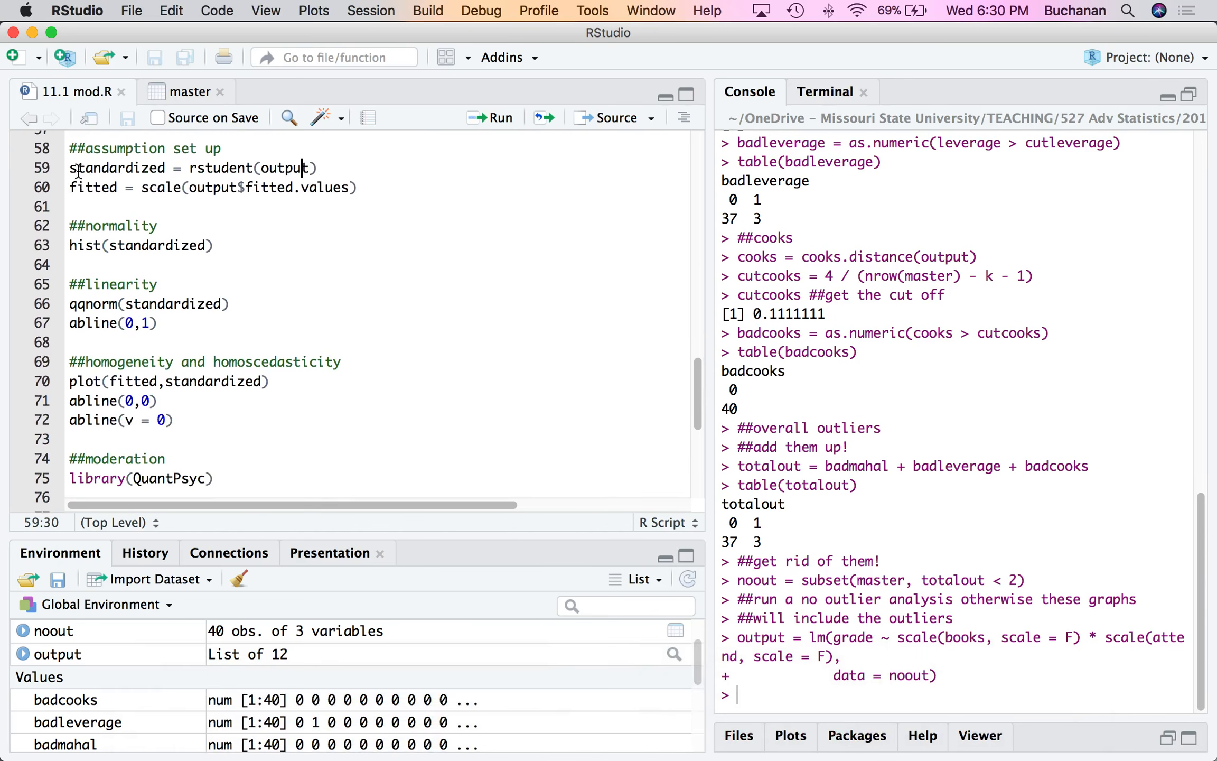
{"action": "left_click", "coordinate": [238, 168]}
{"action": "key", "text": "super+Return"}
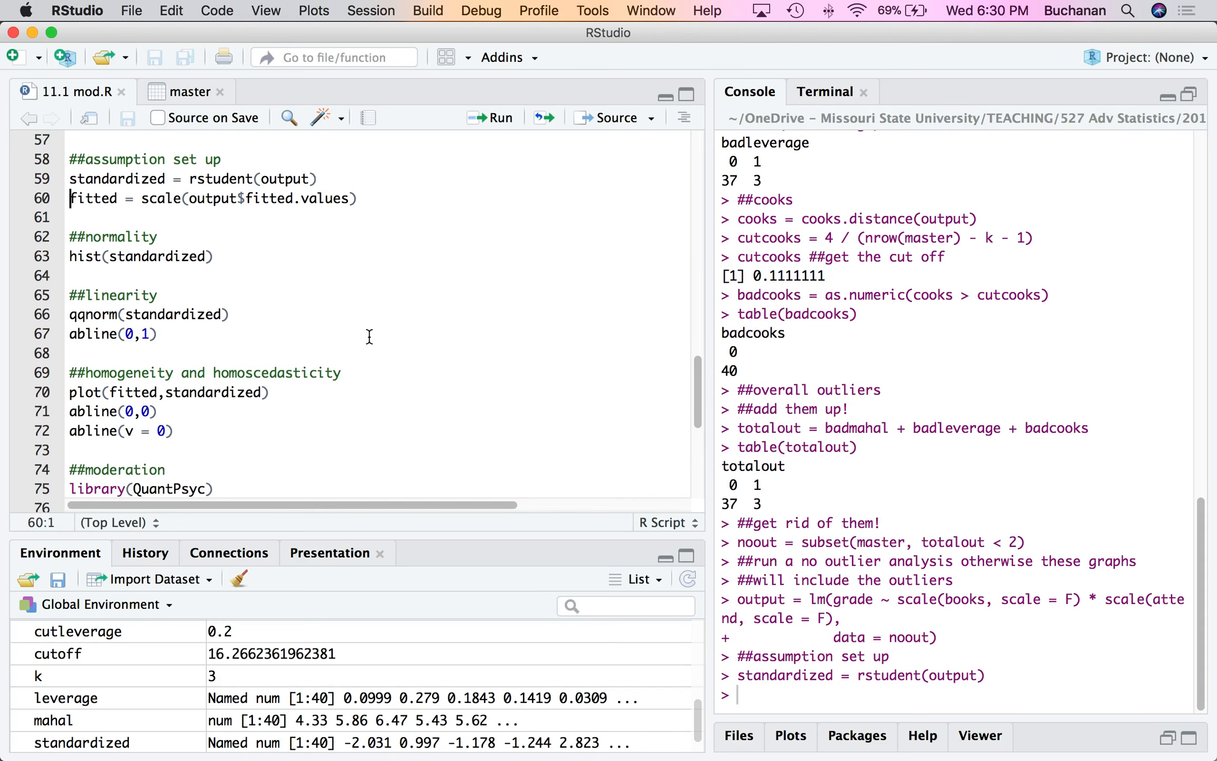
{"action": "left_click", "coordinate": [238, 199]}
{"action": "key", "text": "super+Return"}
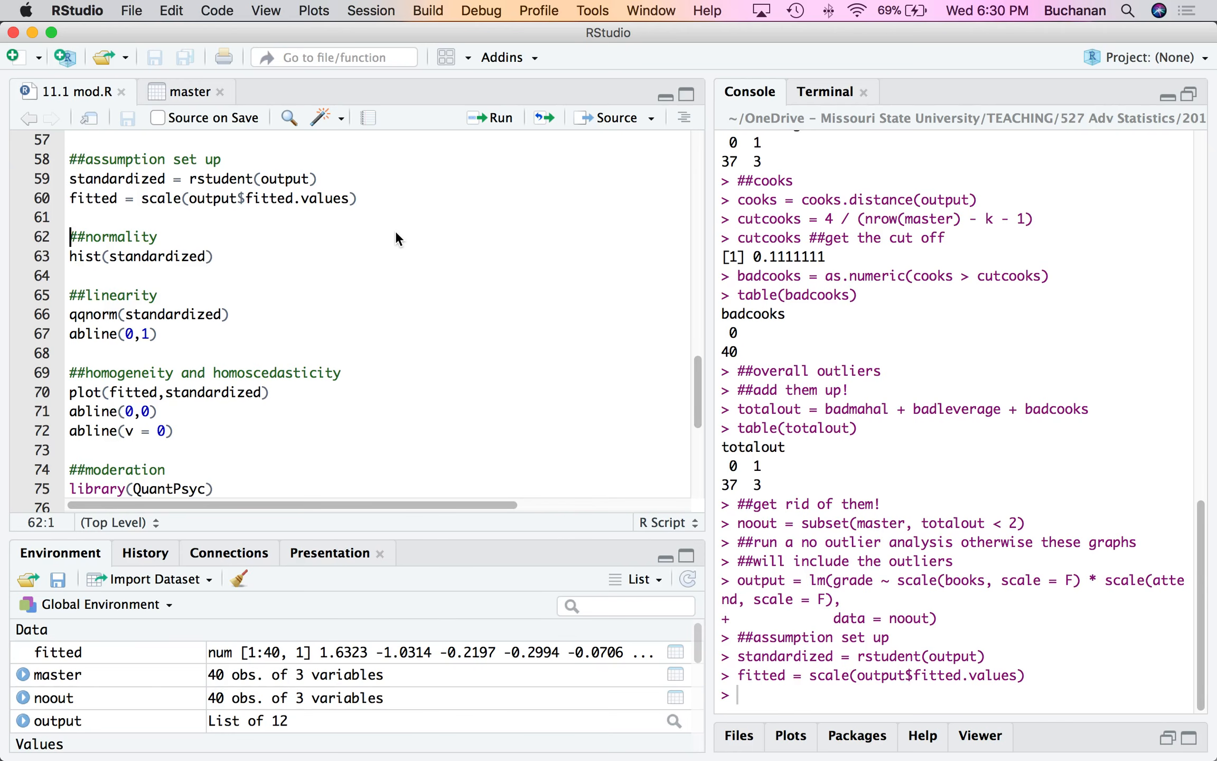
Plot a histogram of the standardized residuals for the normality check and view it enlarged.
{"action": "key", "text": "super+Return"}
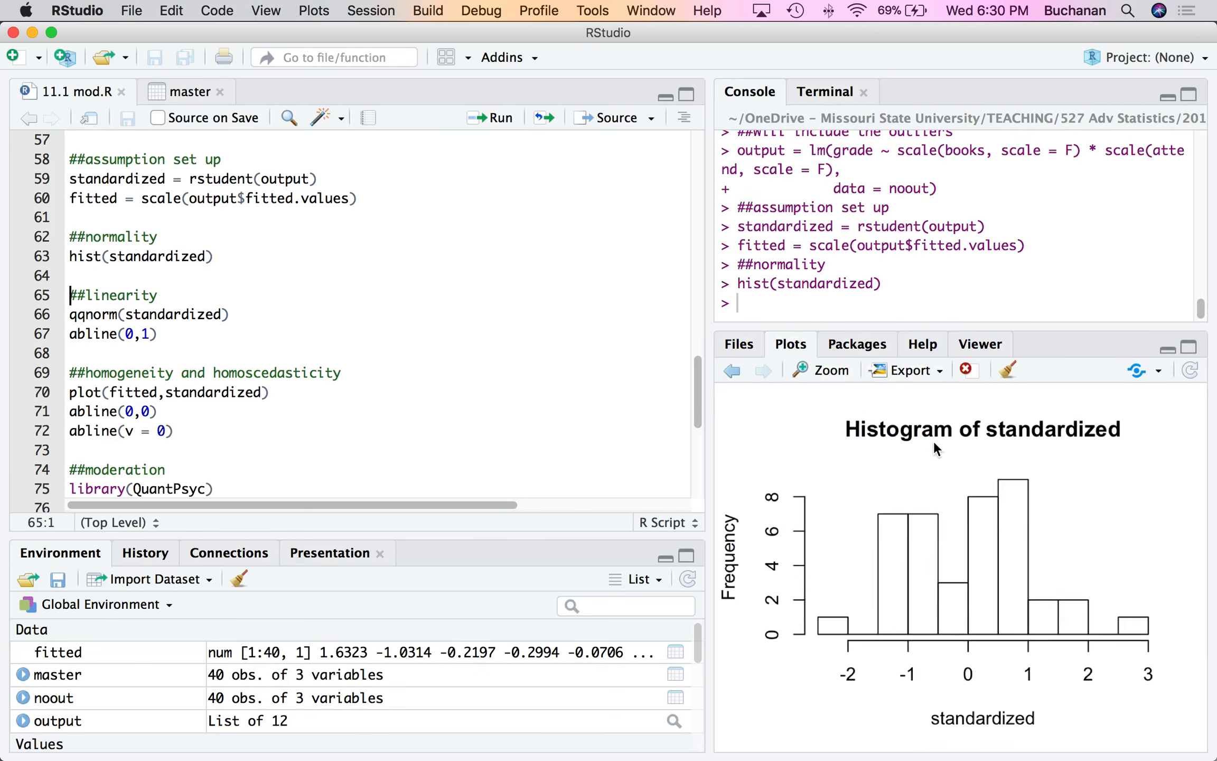
{"action": "left_click", "coordinate": [825, 370]}
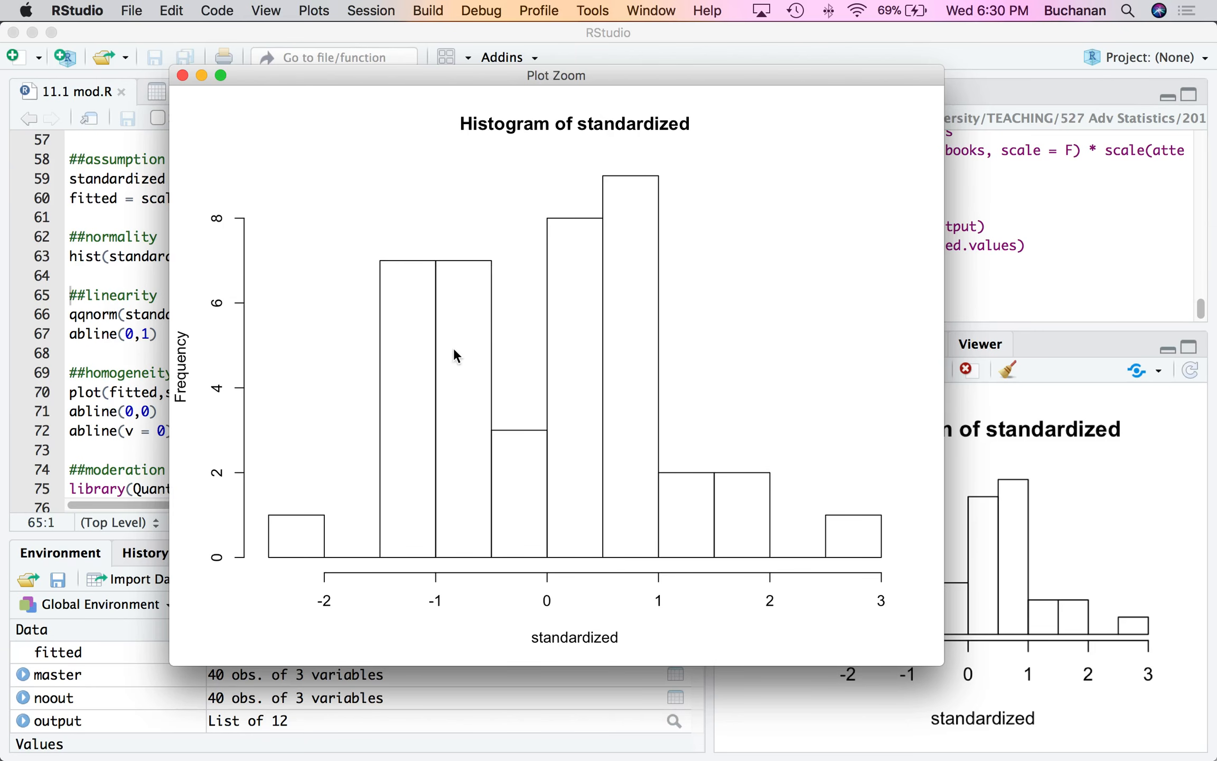
{"action": "left_click", "coordinate": [182, 76]}
Draw the normal Q-Q plot of the standardized residuals with the abline(0,1) reference line and inspect it enlarged.
{"action": "key", "text": "super+Return"}
{"action": "key", "text": "super+Return"}
{"action": "key", "text": "super+Return"}
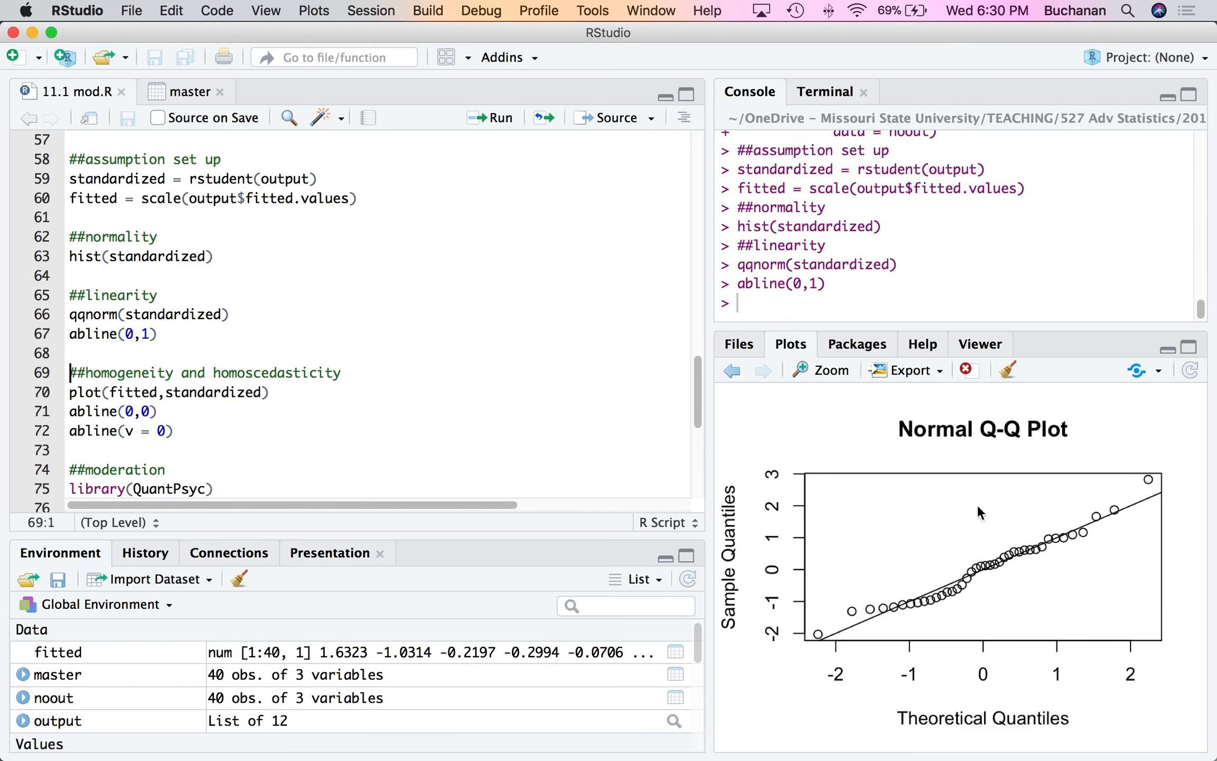
{"action": "left_click", "coordinate": [825, 373]}
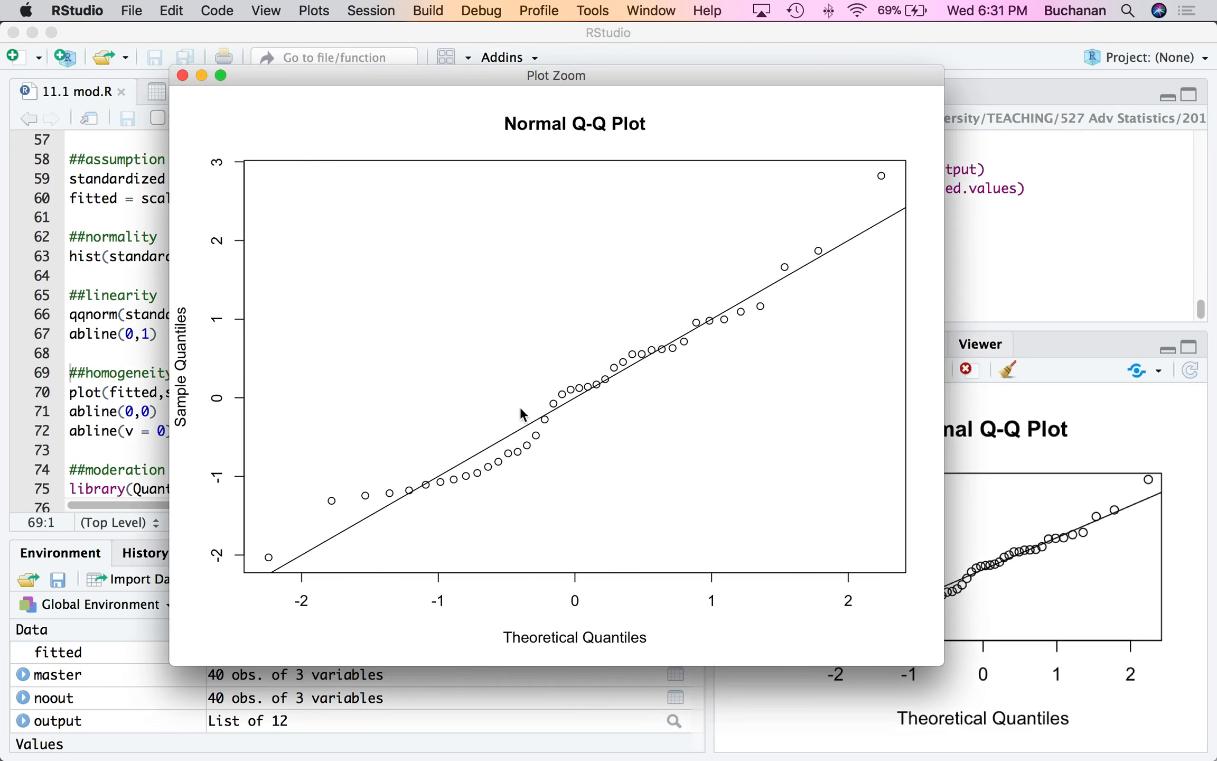
{"action": "left_click", "coordinate": [288, 686]}
Plot fitted against standardized with reference lines at zero on both axes, and inspect the homogeneity and homoscedasticity plot enlarged.
{"action": "key", "text": "super+Return"}
{"action": "key", "text": "super+Return"}
{"action": "key", "text": "super+Return"}
{"action": "key", "text": "super+Return"}
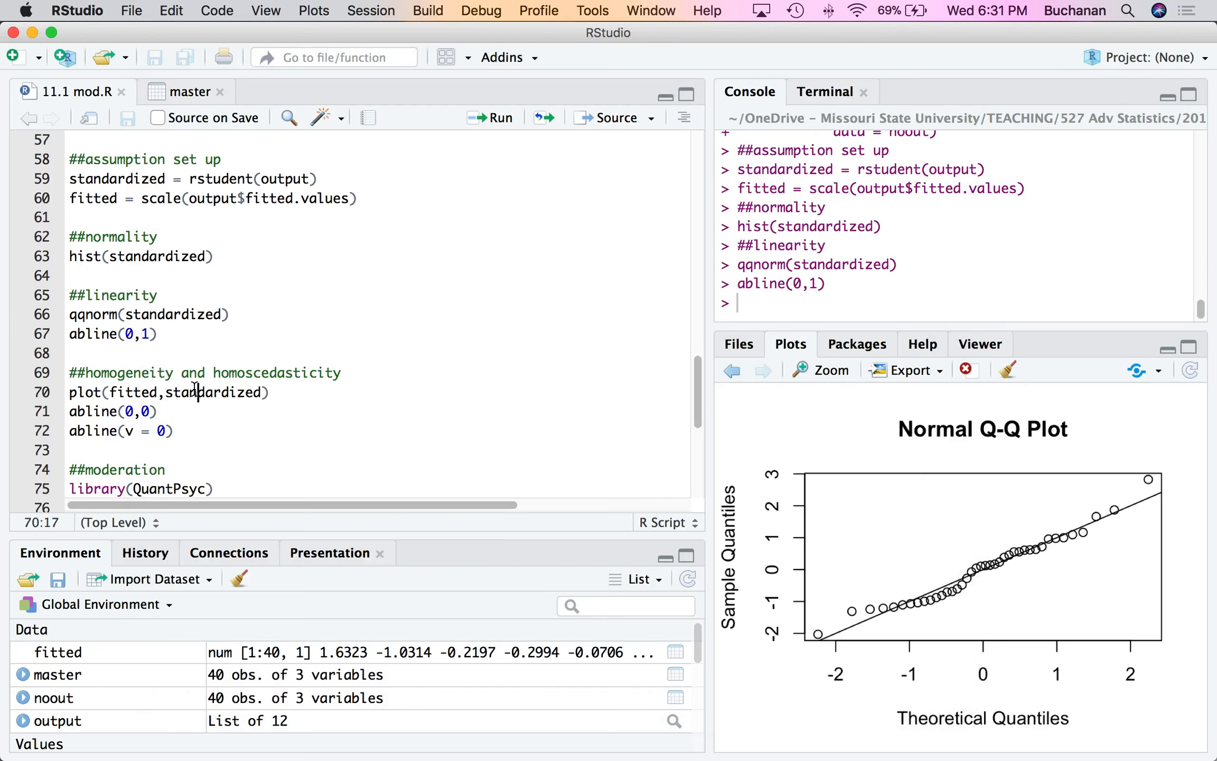
{"action": "left_click", "coordinate": [813, 373]}
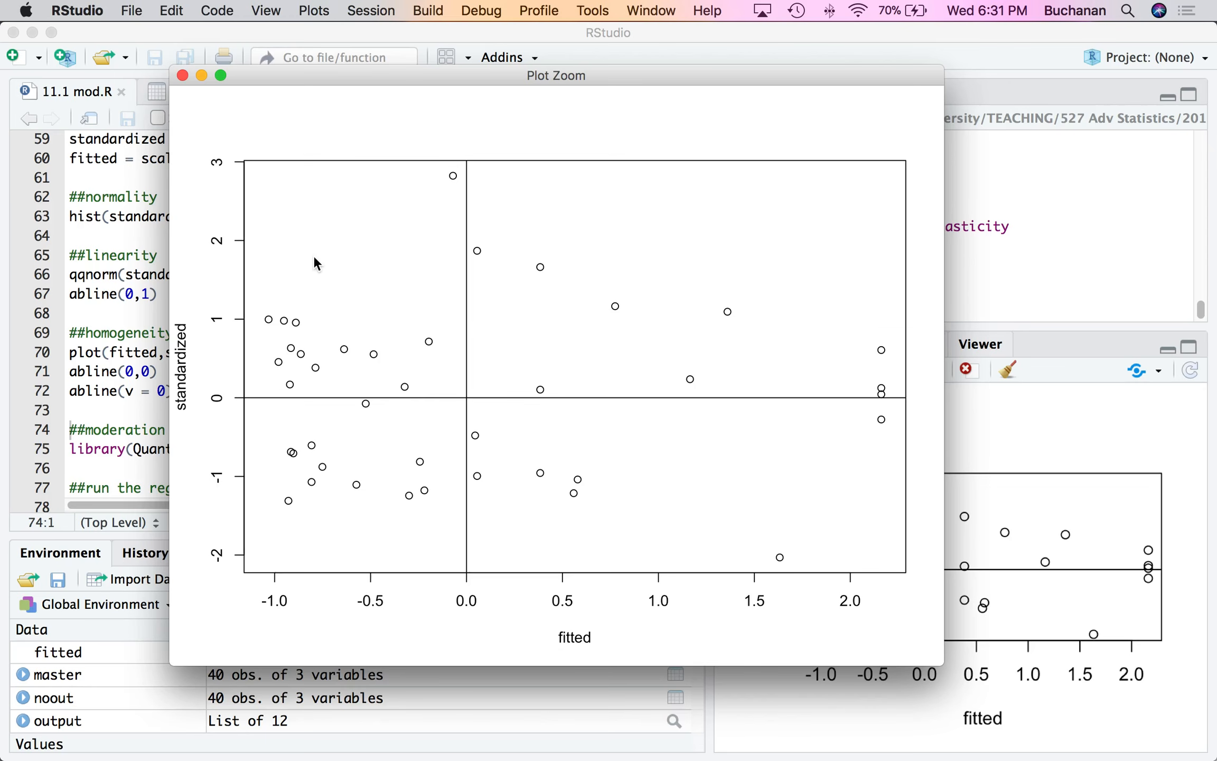
{"action": "left_click", "coordinate": [182, 75]}
{"action": "mouse_move", "coordinate": [714, 745]}
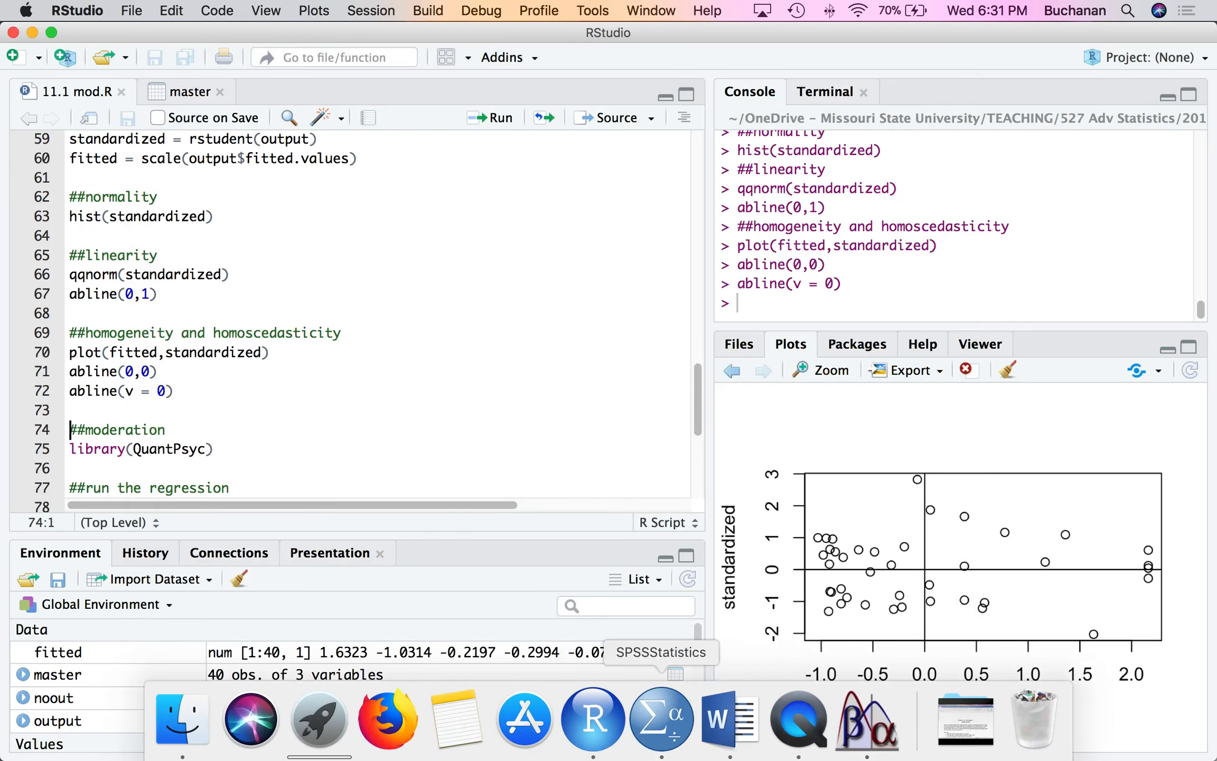
{"action": "left_click", "coordinate": [661, 735]}
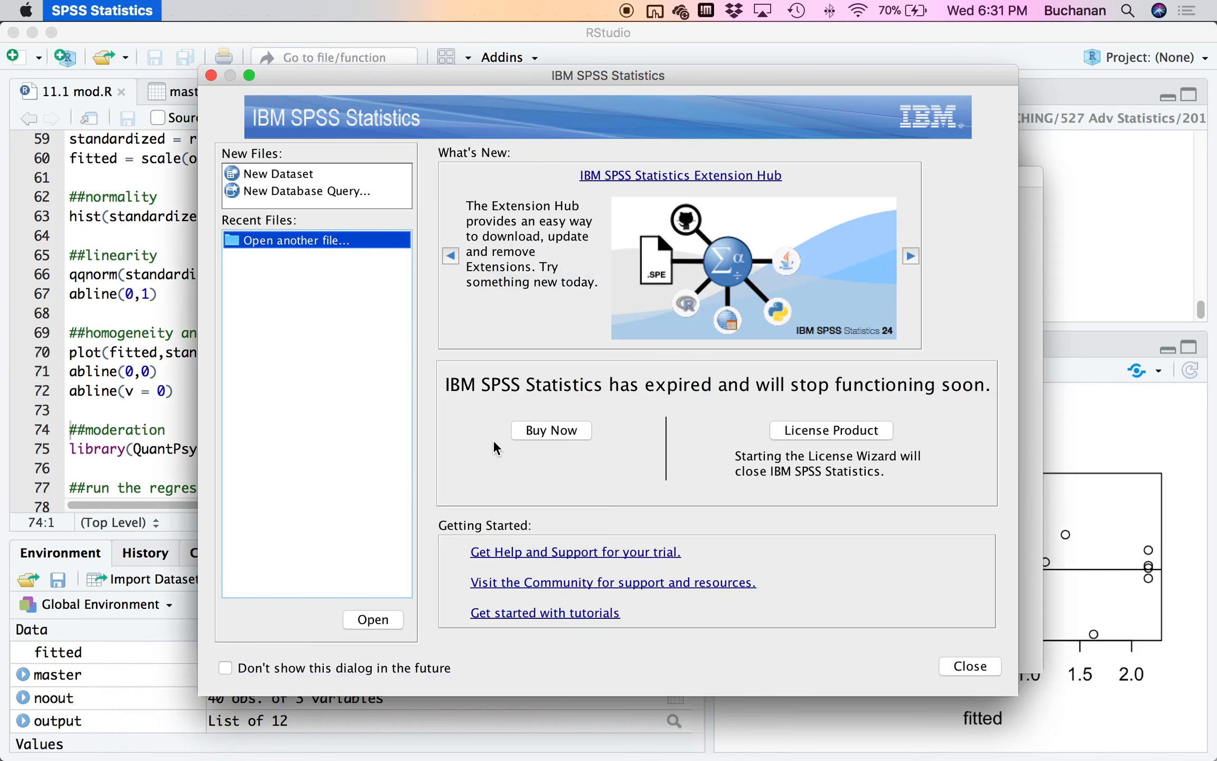
{"action": "left_click", "coordinate": [148, 329]}
{"action": "mouse_move", "coordinate": [661, 758]}
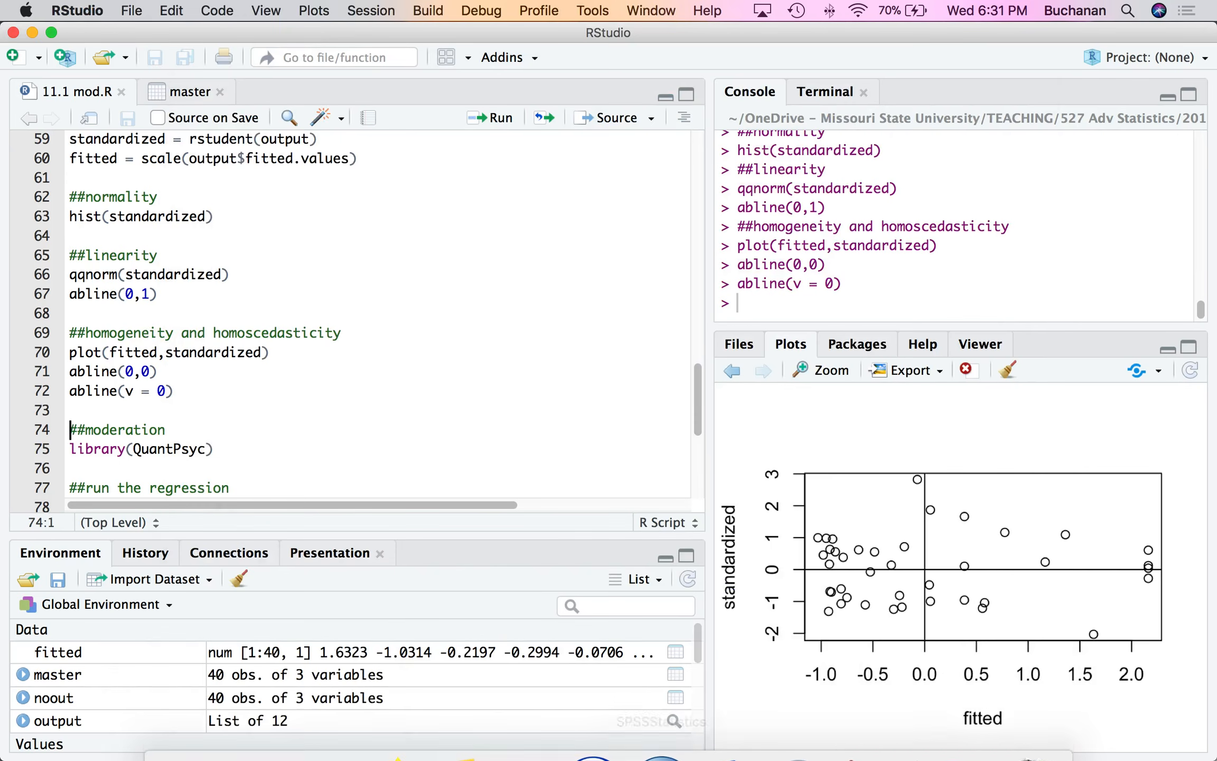
Switch to the Word notes and read from the assumption results through running the real analysis, output interpretation and simple slopes.
{"action": "left_click", "coordinate": [730, 737]}
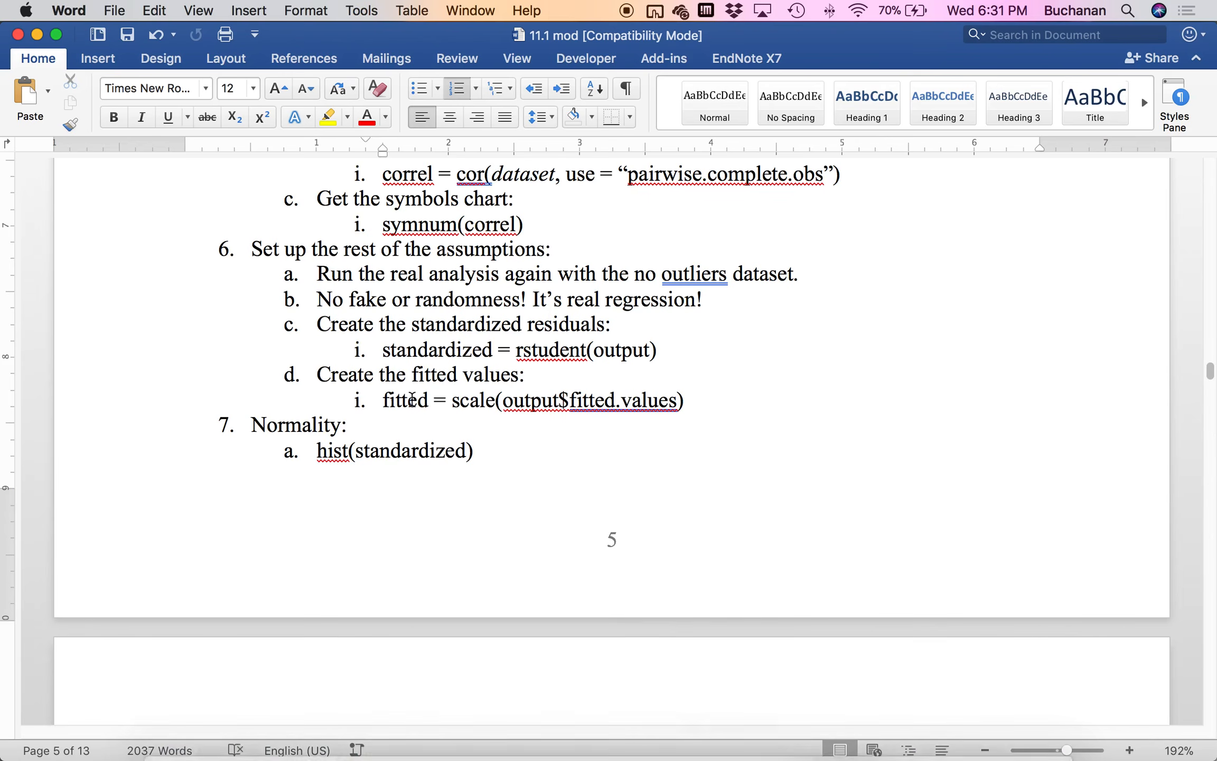
{"action": "scroll", "coordinate": [405, 428], "scroll_direction": "down", "scroll_amount": 6}
{"action": "scroll", "coordinate": [408, 431], "scroll_direction": "down", "scroll_amount": 15}
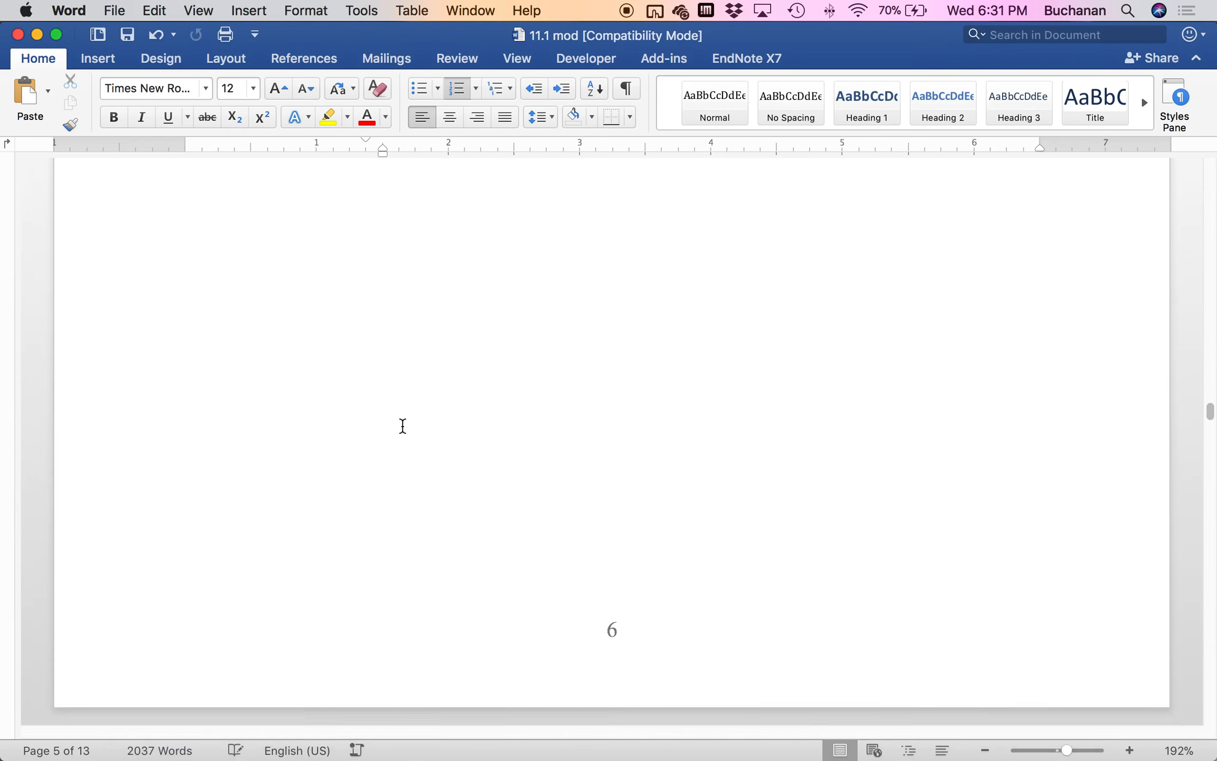
{"action": "scroll", "coordinate": [404, 429], "scroll_direction": "down", "scroll_amount": 15}
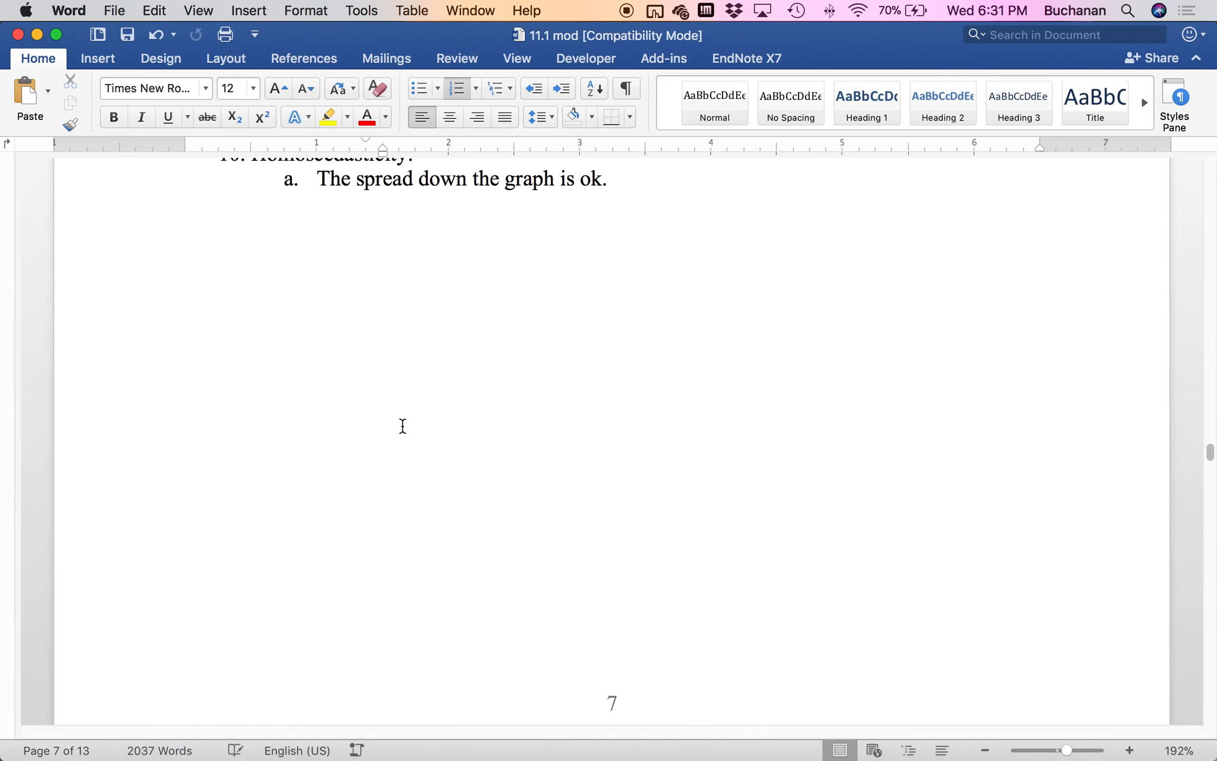
{"action": "scroll", "coordinate": [403, 428], "scroll_direction": "down", "scroll_amount": 5}
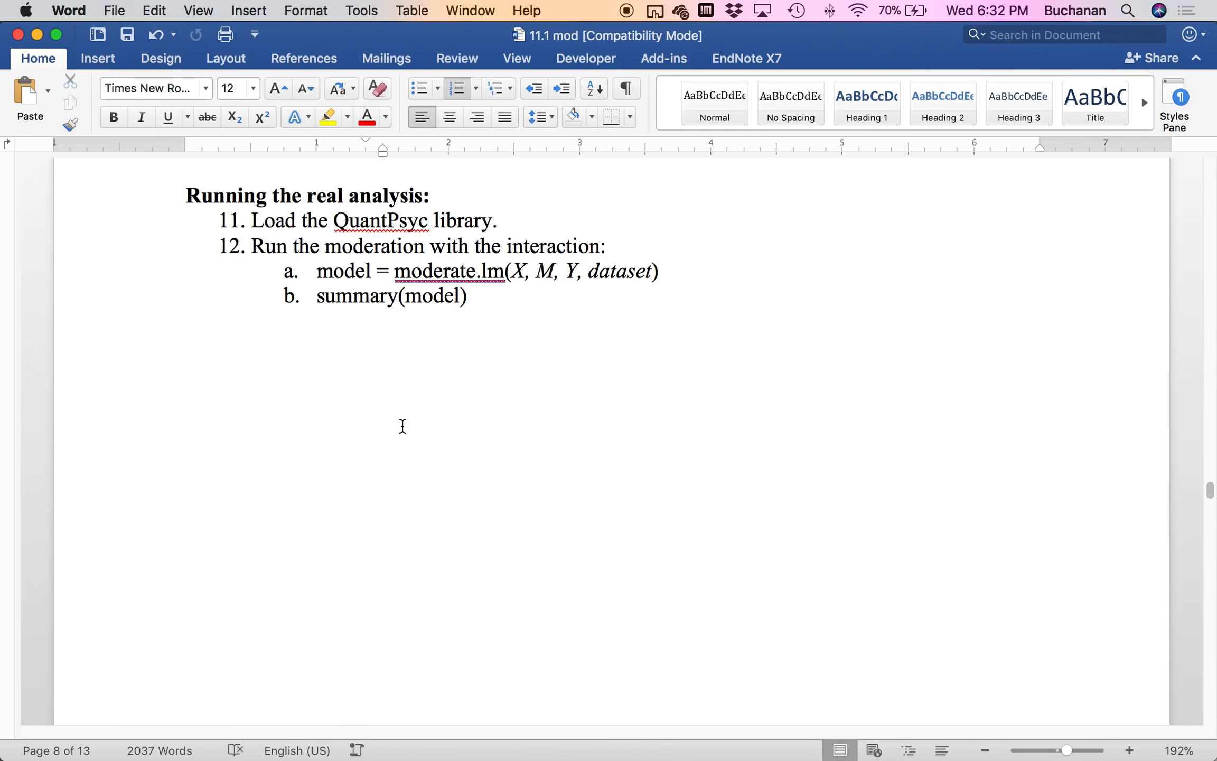
{"action": "scroll", "coordinate": [360, 417], "scroll_direction": "down", "scroll_amount": 10}
{"action": "scroll", "coordinate": [360, 417], "scroll_direction": "down", "scroll_amount": 10}
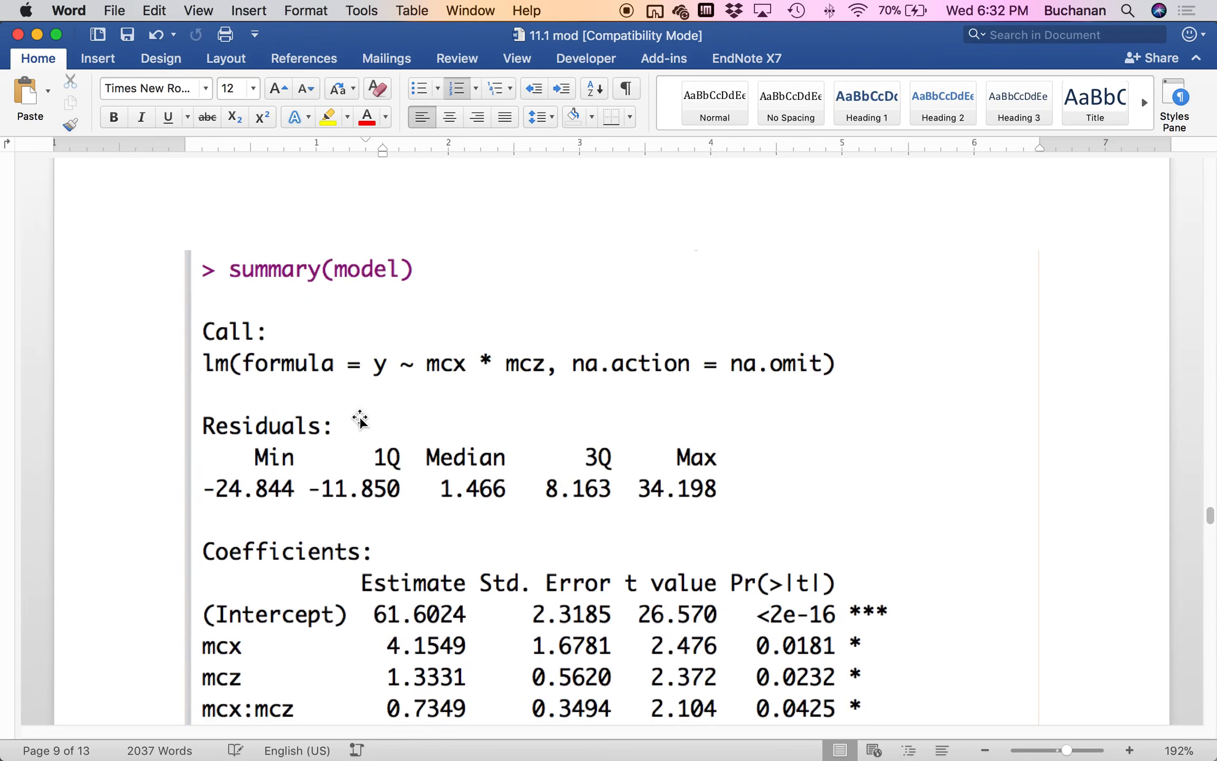
{"action": "scroll", "coordinate": [360, 419], "scroll_direction": "down", "scroll_amount": 10}
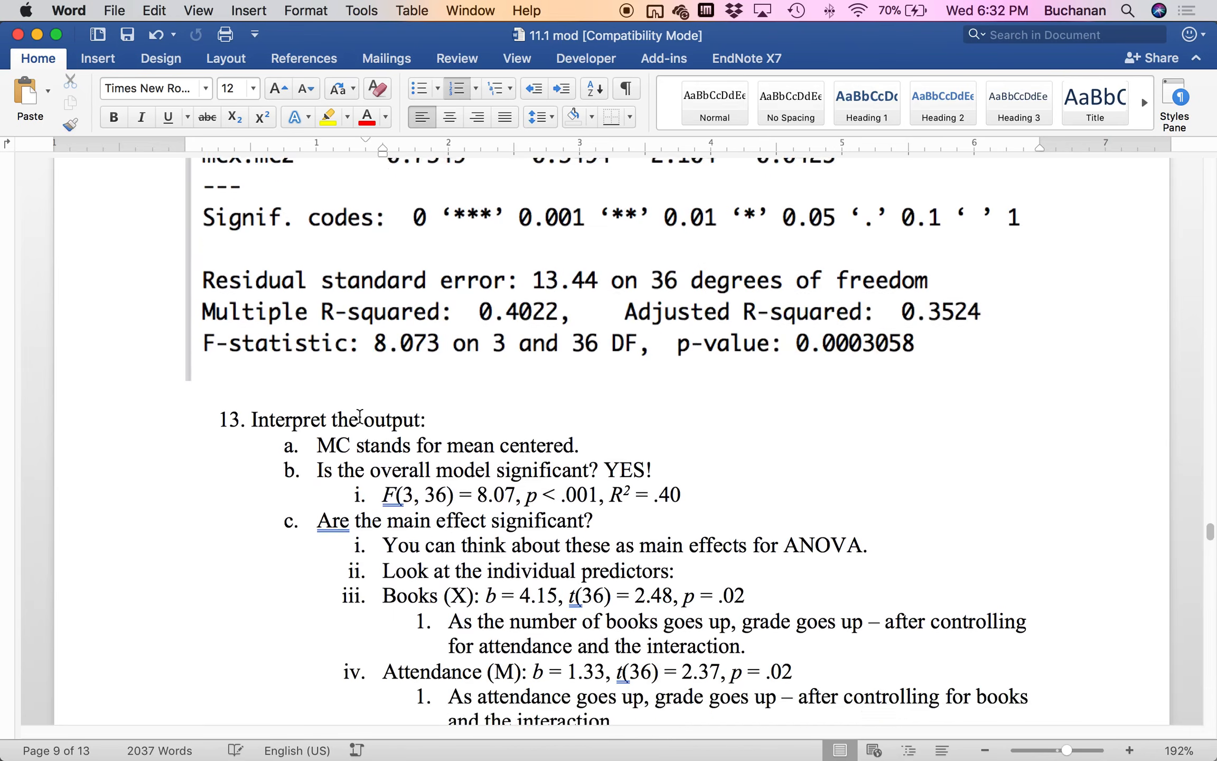
{"action": "scroll", "coordinate": [360, 417], "scroll_direction": "down", "scroll_amount": 10}
{"action": "scroll", "coordinate": [359, 417], "scroll_direction": "up", "scroll_amount": 8}
{"action": "scroll", "coordinate": [360, 417], "scroll_direction": "down", "scroll_amount": 20}
{"action": "scroll", "coordinate": [360, 417], "scroll_direction": "down", "scroll_amount": 8}
{"action": "scroll", "coordinate": [360, 417], "scroll_direction": "up", "scroll_amount": 6}
Close the IBM SPSS Statistics welcome dialog, quit G*Power and return to the Word notes.
{"action": "key", "text": "ctrl+Up"}
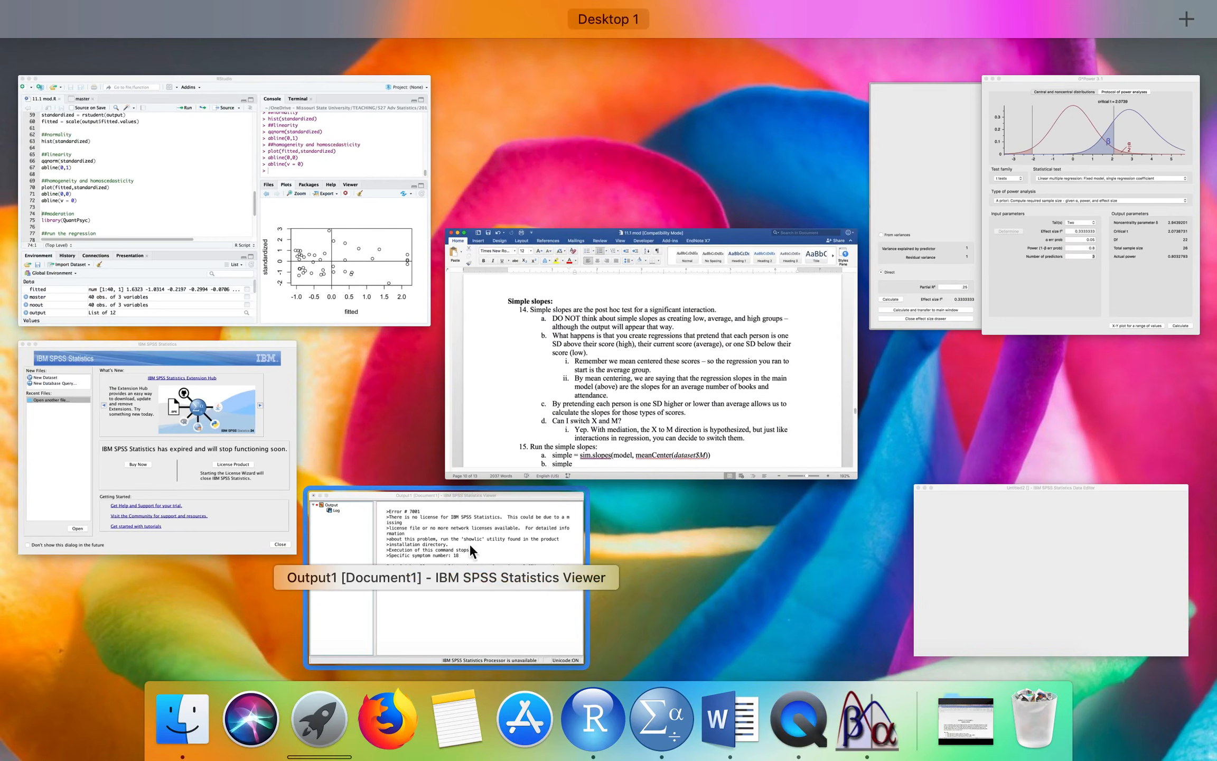
{"action": "left_click", "coordinate": [370, 530]}
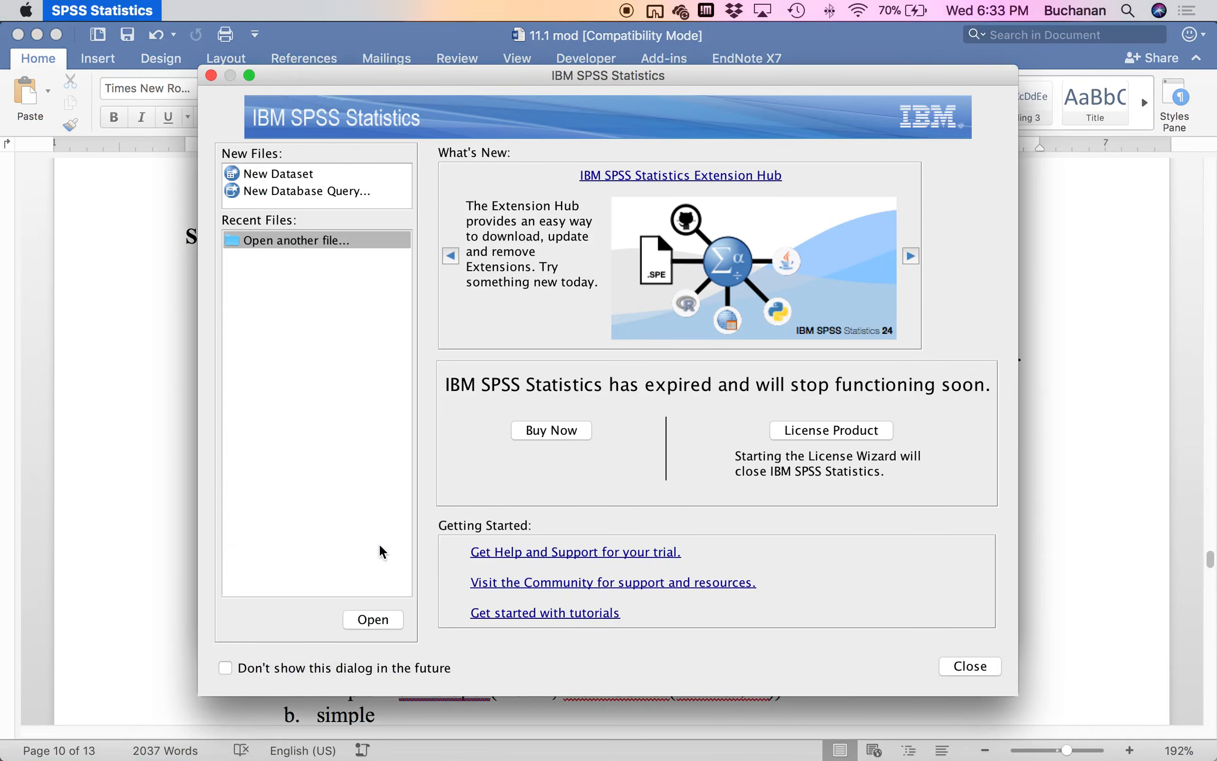
{"action": "left_click", "coordinate": [971, 667]}
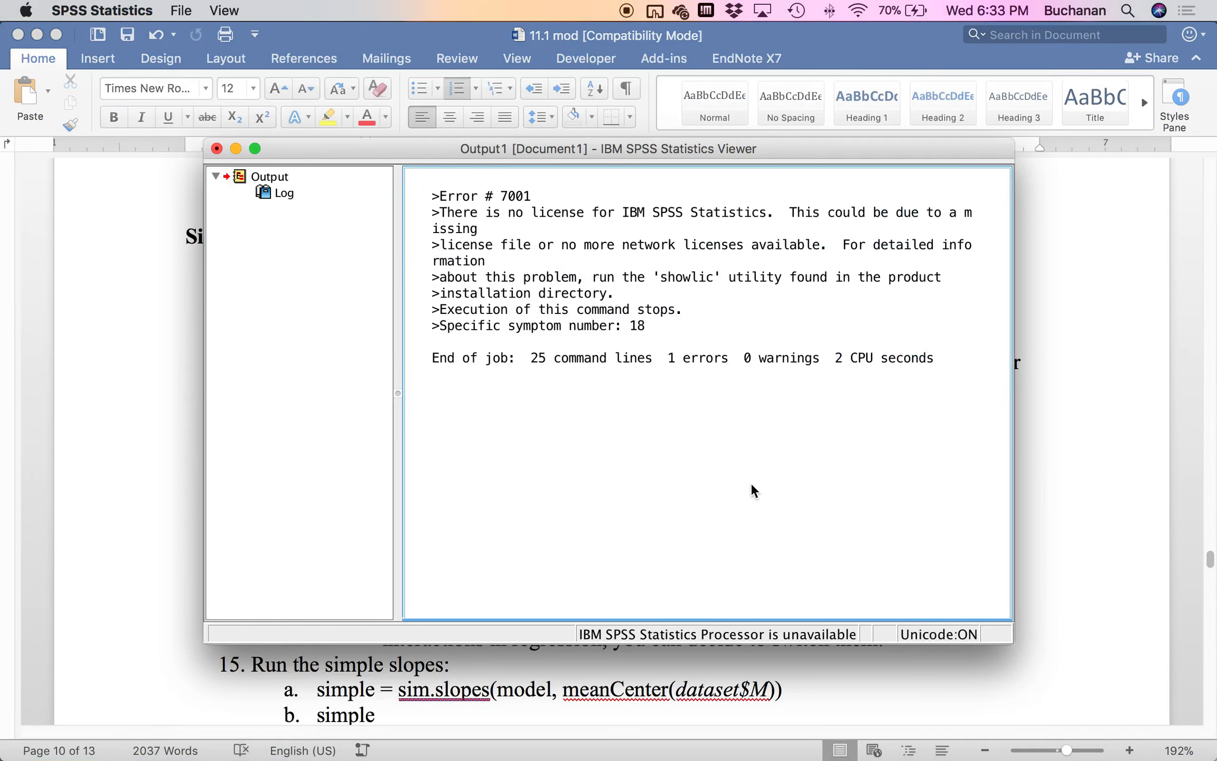
{"action": "left_click", "coordinate": [124, 392]}
{"action": "mouse_move", "coordinate": [391, 758]}
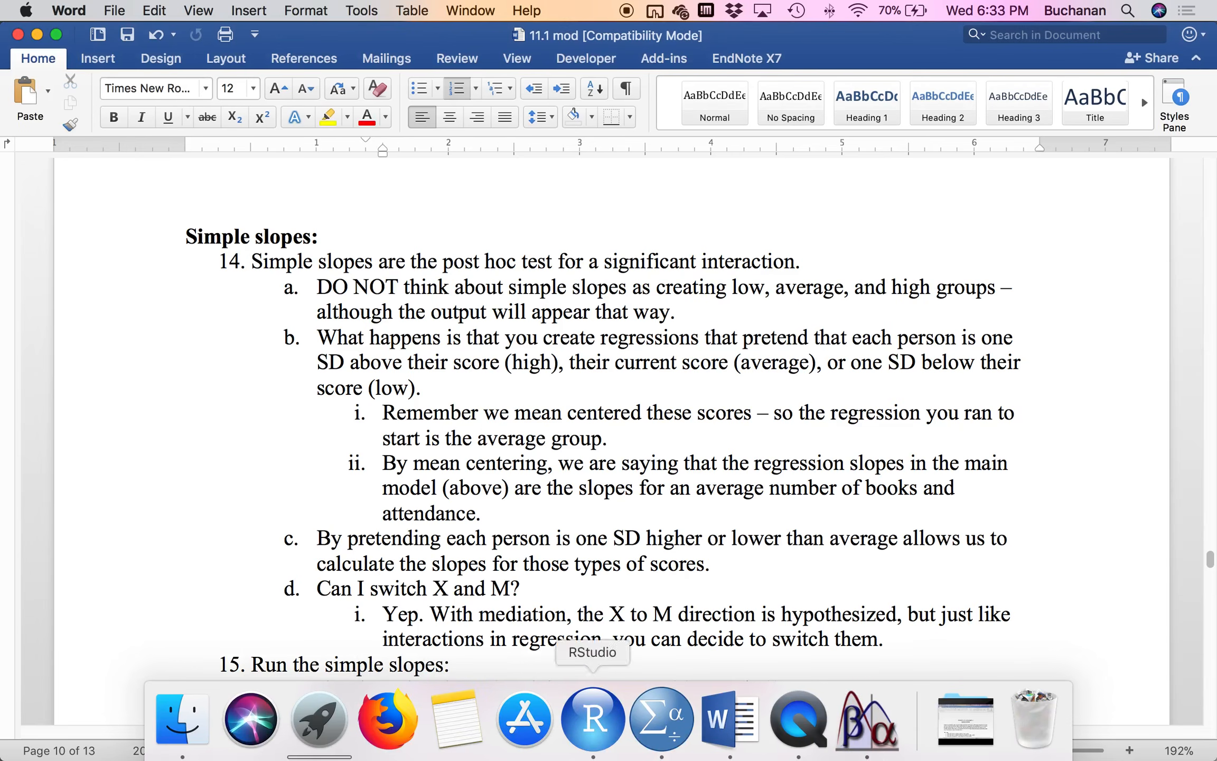
{"action": "left_click", "coordinate": [864, 735]}
{"action": "key", "text": "super+q"}
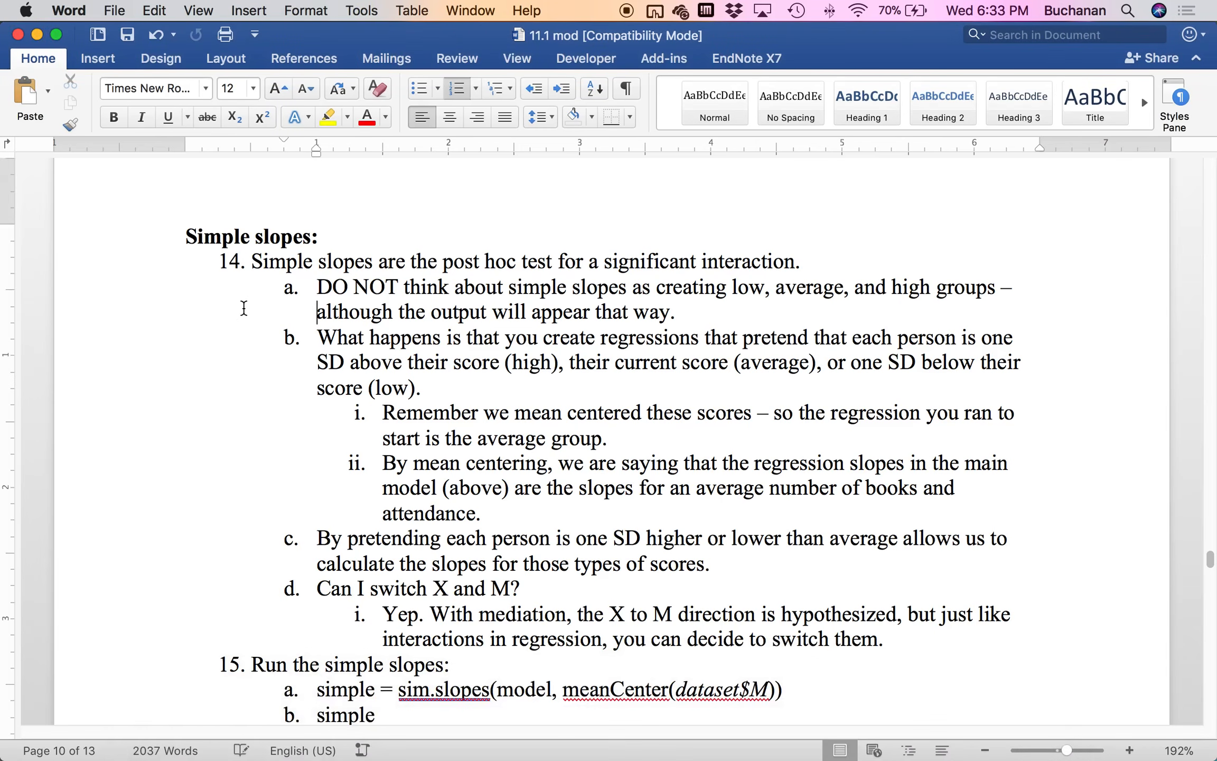
Go back to the summary(model) output in the notes, then switch to RStudio and load the QuantPsyc library.
{"action": "scroll", "coordinate": [241, 301], "scroll_direction": "up", "scroll_amount": 15}
{"action": "scroll", "coordinate": [243, 307], "scroll_direction": "up", "scroll_amount": 3}
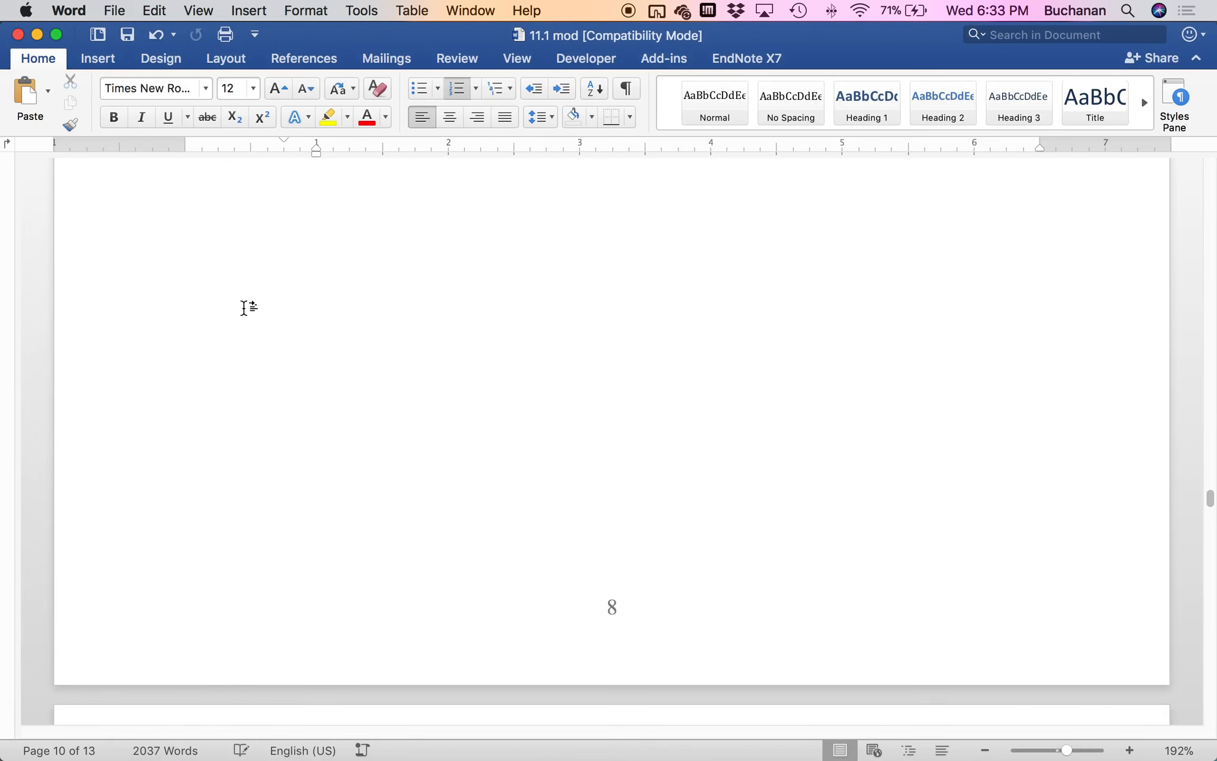
{"action": "scroll", "coordinate": [244, 312], "scroll_direction": "down", "scroll_amount": 5}
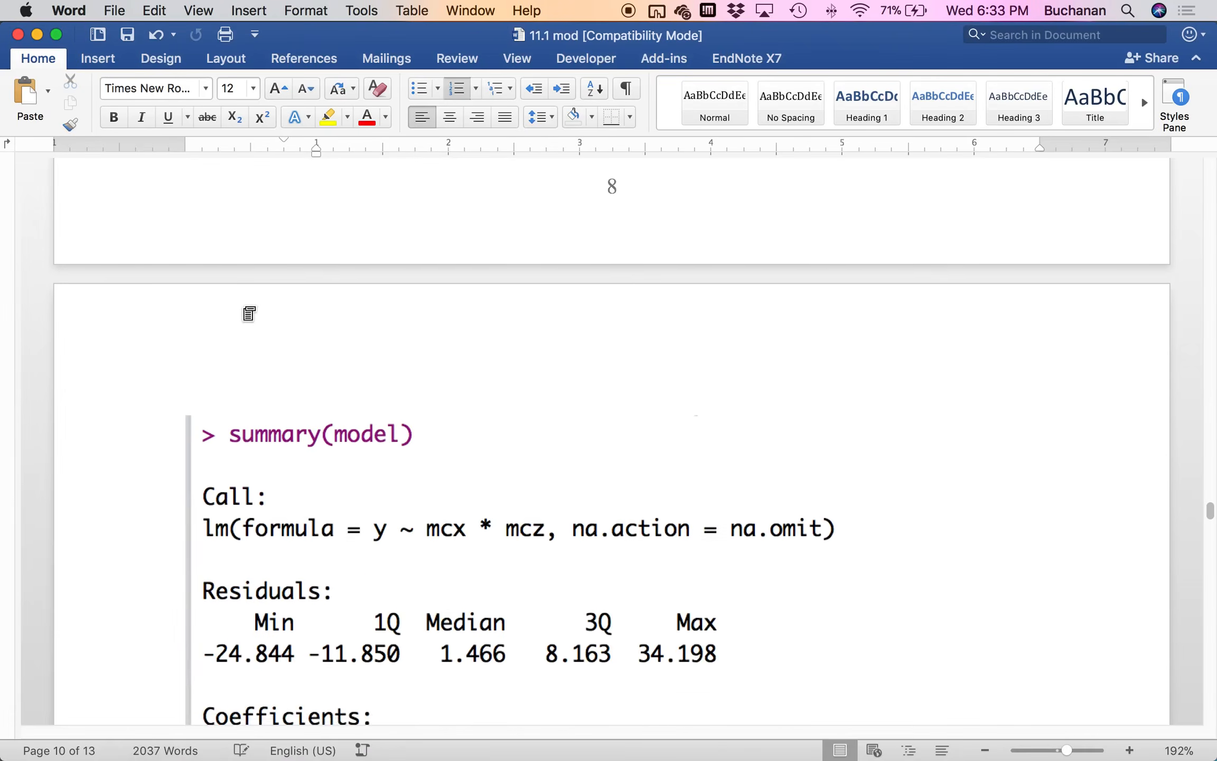
{"action": "mouse_move", "coordinate": [501, 753]}
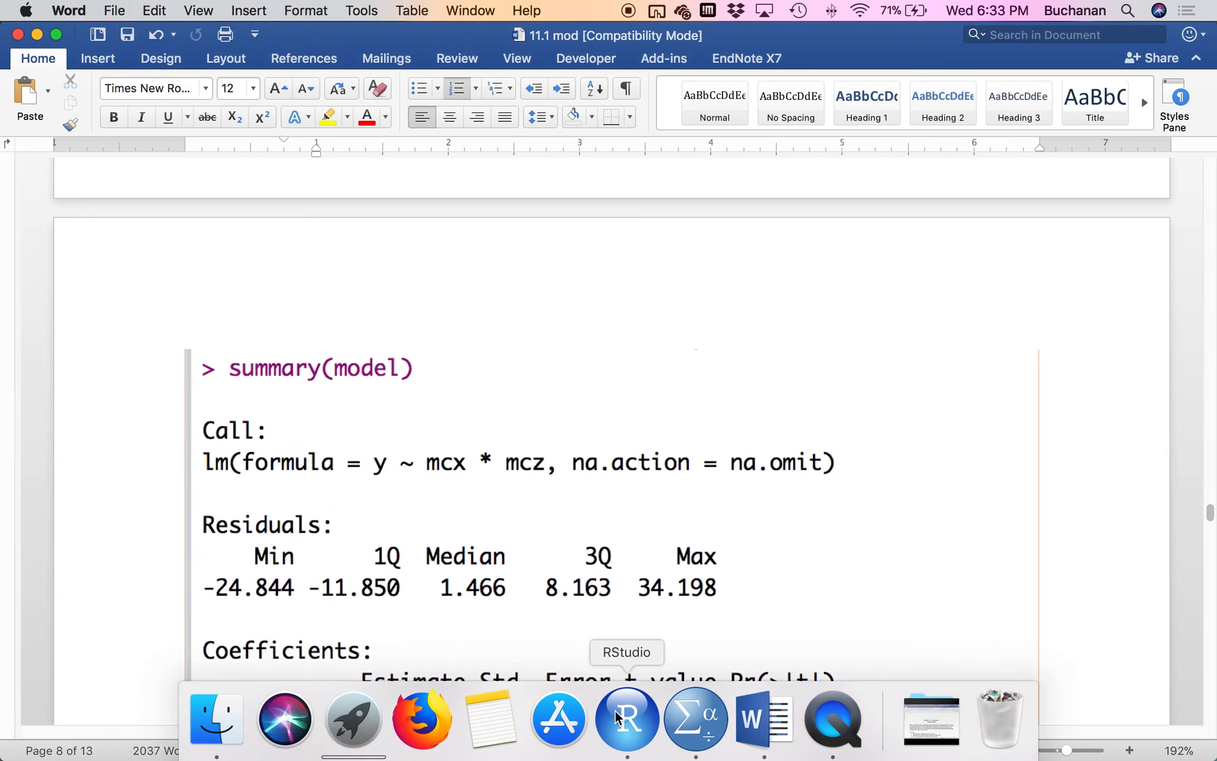
{"action": "left_click", "coordinate": [628, 732]}
{"action": "scroll", "coordinate": [121, 408], "scroll_direction": "down", "scroll_amount": 1}
{"action": "scroll", "coordinate": [121, 408], "scroll_direction": "down", "scroll_amount": 2}
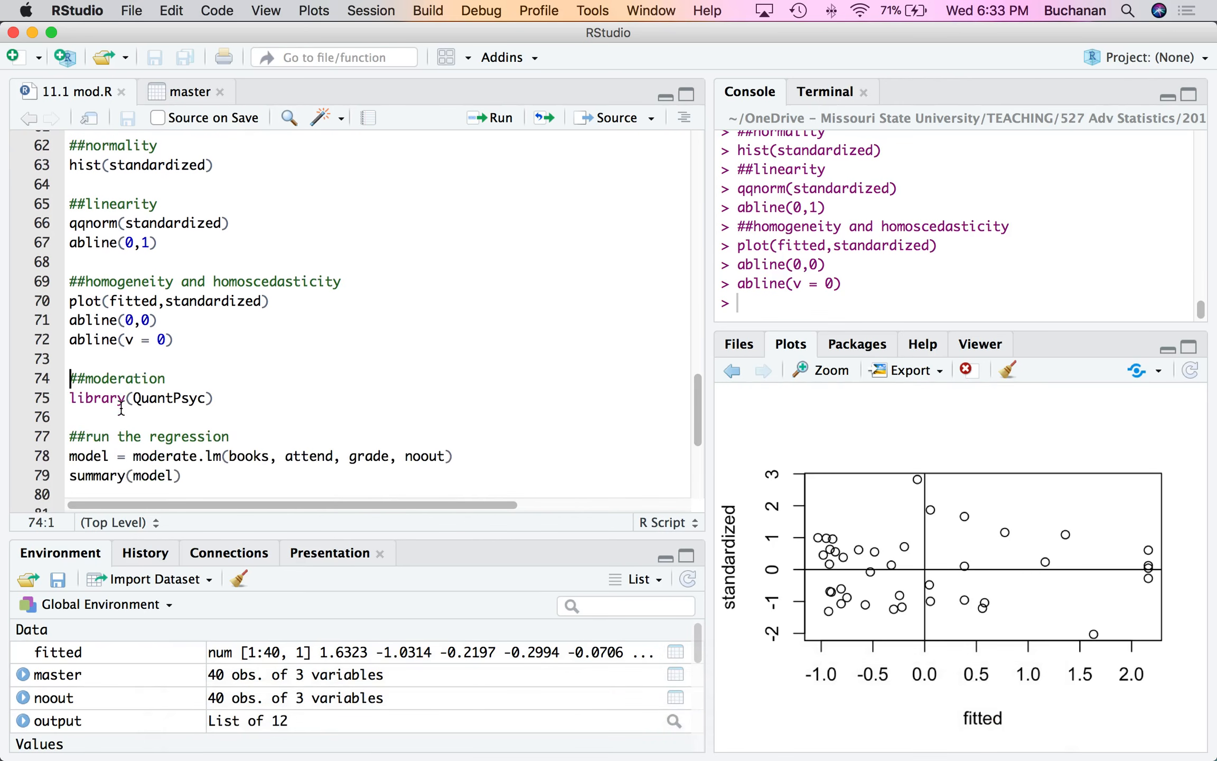
{"action": "key", "text": "super+Return"}
{"action": "key", "text": "super+Return"}
Review the moderate.lm arguments, run model = moderate.lm(books, attend, grade, noout), and print the model summary.
{"action": "scroll", "coordinate": [396, 358], "scroll_direction": "down", "scroll_amount": 9}
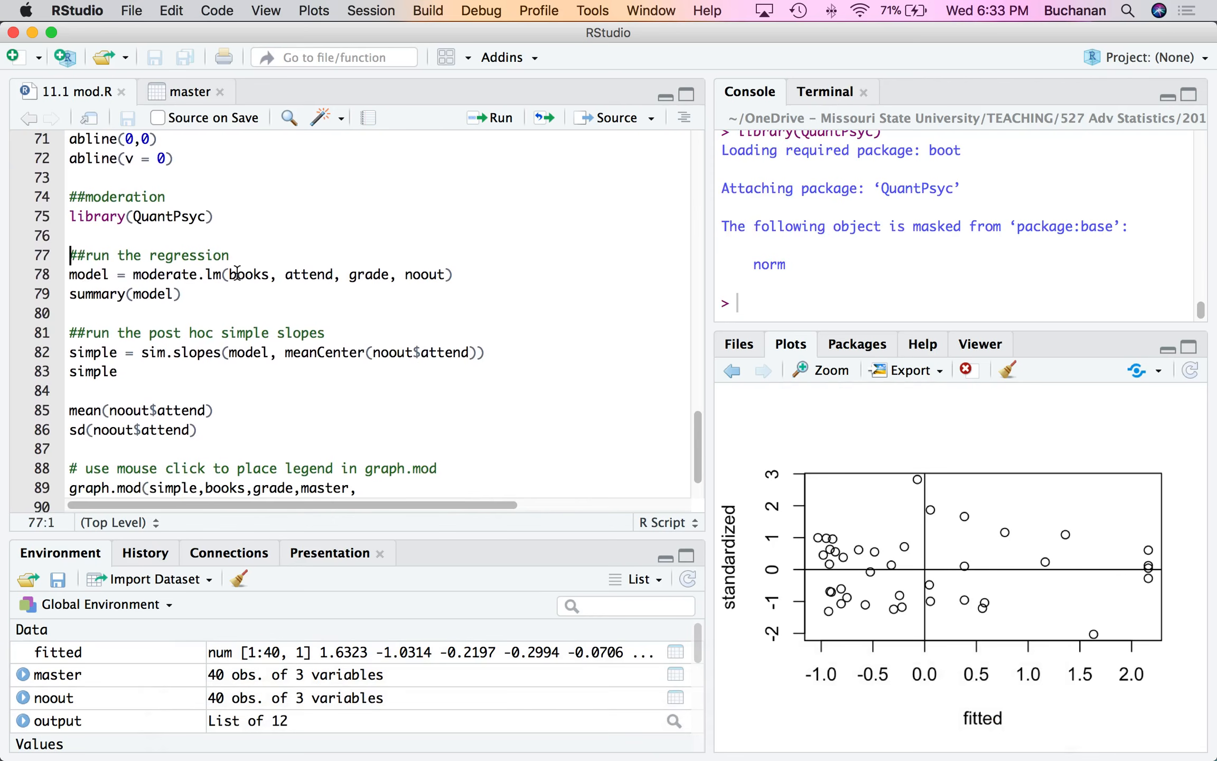
{"action": "left_click", "coordinate": [254, 274]}
{"action": "double_click", "coordinate": [311, 274]}
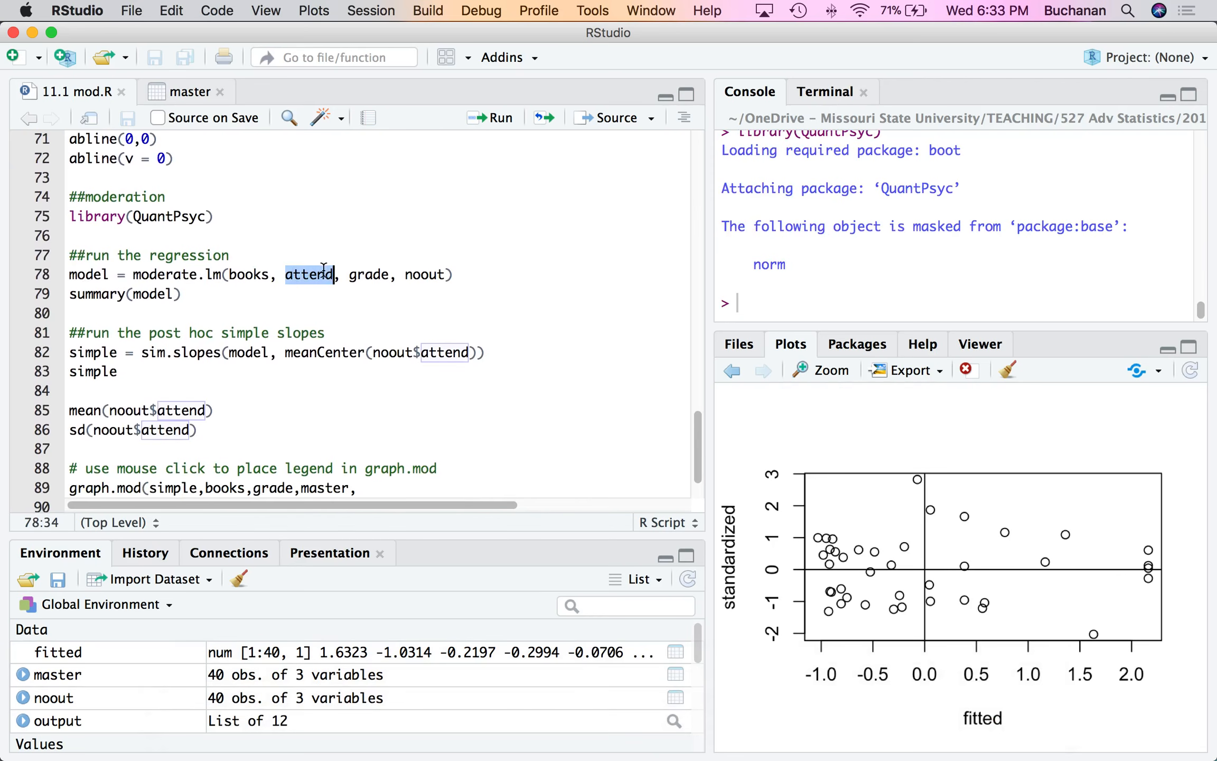
{"action": "left_click", "coordinate": [366, 270]}
{"action": "left_click", "coordinate": [436, 274]}
{"action": "left_click", "coordinate": [206, 269]}
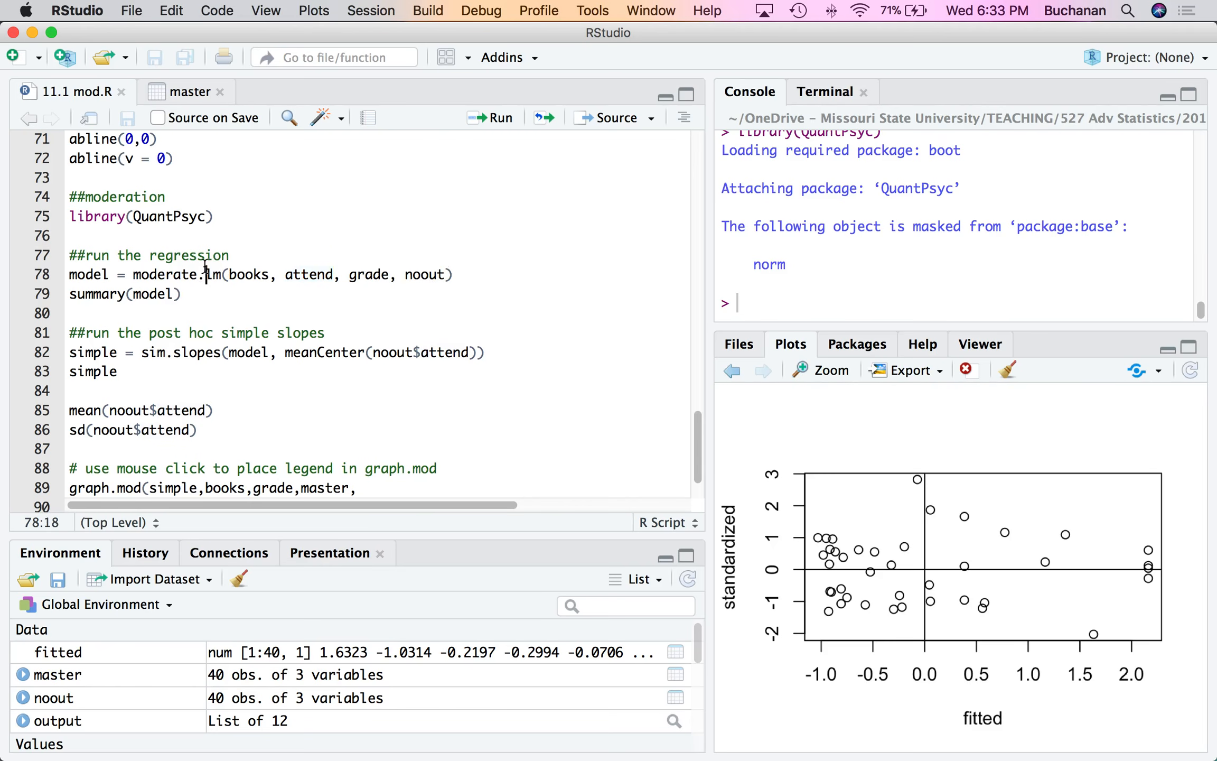
{"action": "key", "text": "super+Return"}
{"action": "key", "text": "super+Return"}
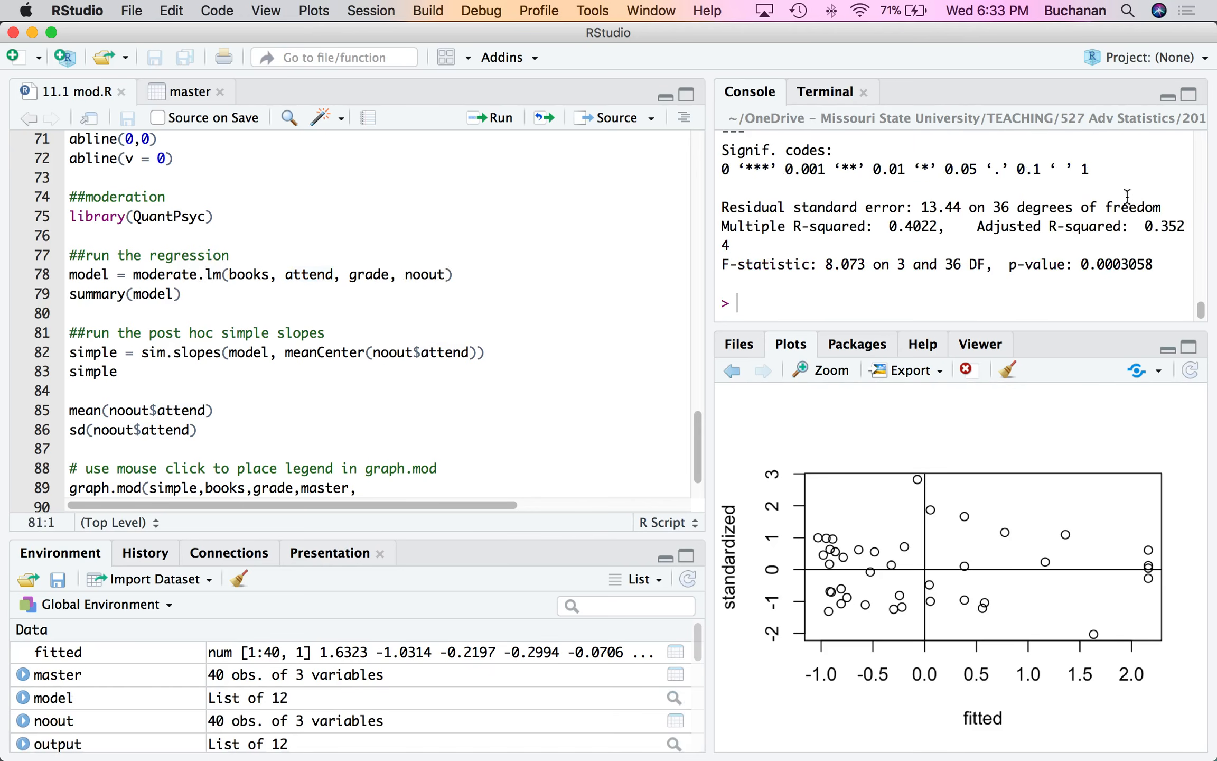
Switch to the Word notes and examine the coefficients and overall fit in the summary(model) output.
{"action": "mouse_move", "coordinate": [627, 719]}
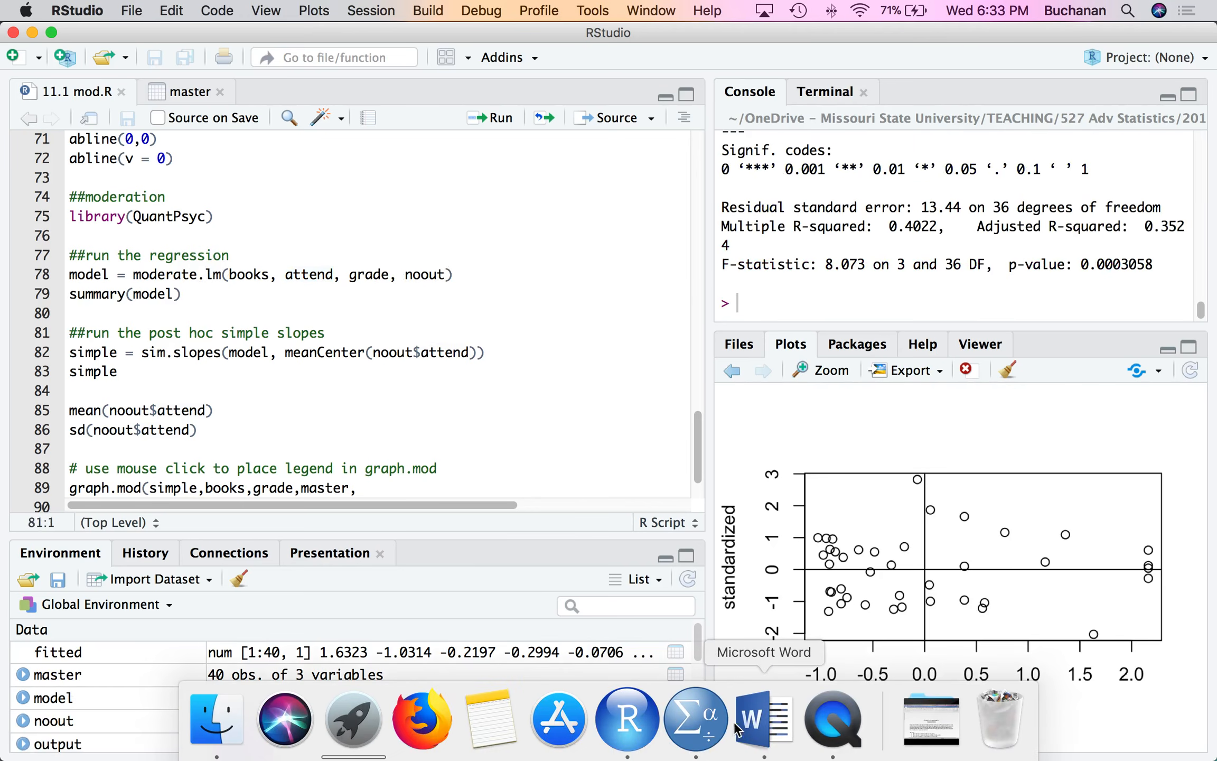
{"action": "left_click", "coordinate": [765, 719]}
{"action": "scroll", "coordinate": [449, 421], "scroll_direction": "down", "scroll_amount": 10}
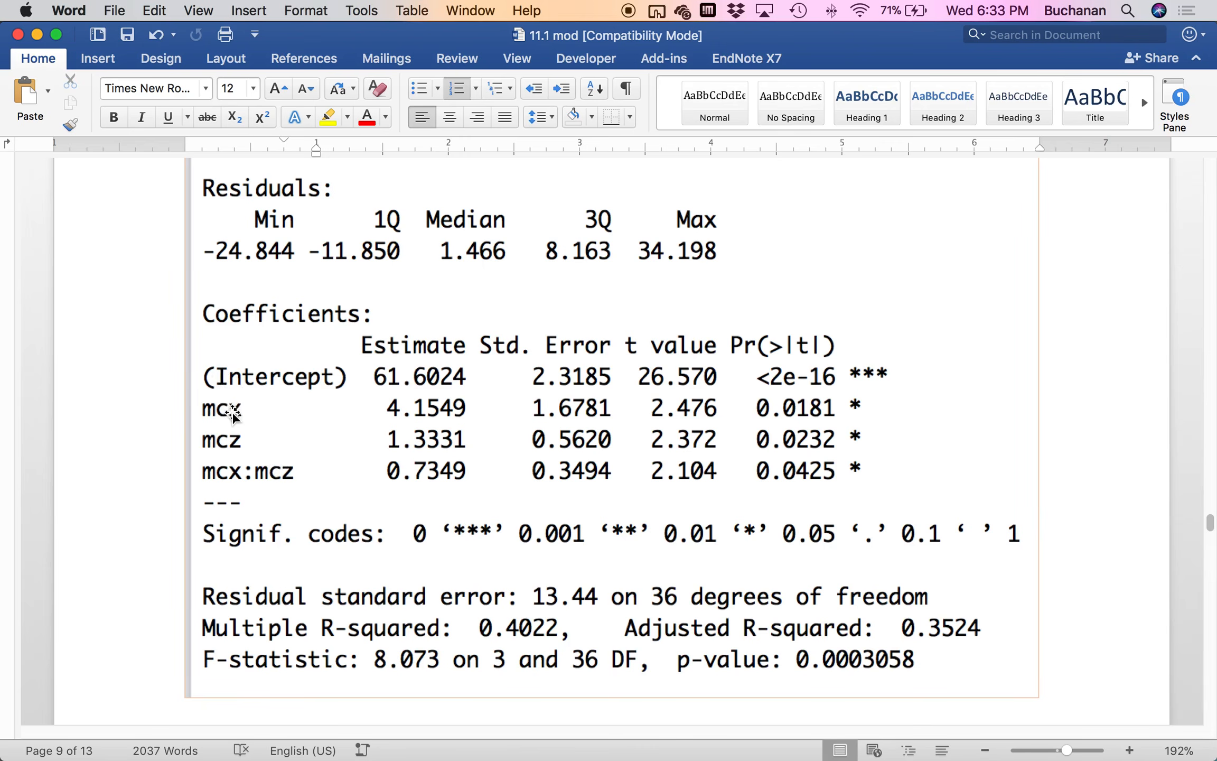
Find the "Interpret the output" section in the notes, check the moderation code in RStudio, and return to Word.
{"action": "scroll", "coordinate": [271, 431], "scroll_direction": "down", "scroll_amount": 5}
{"action": "scroll", "coordinate": [271, 430], "scroll_direction": "down", "scroll_amount": 5}
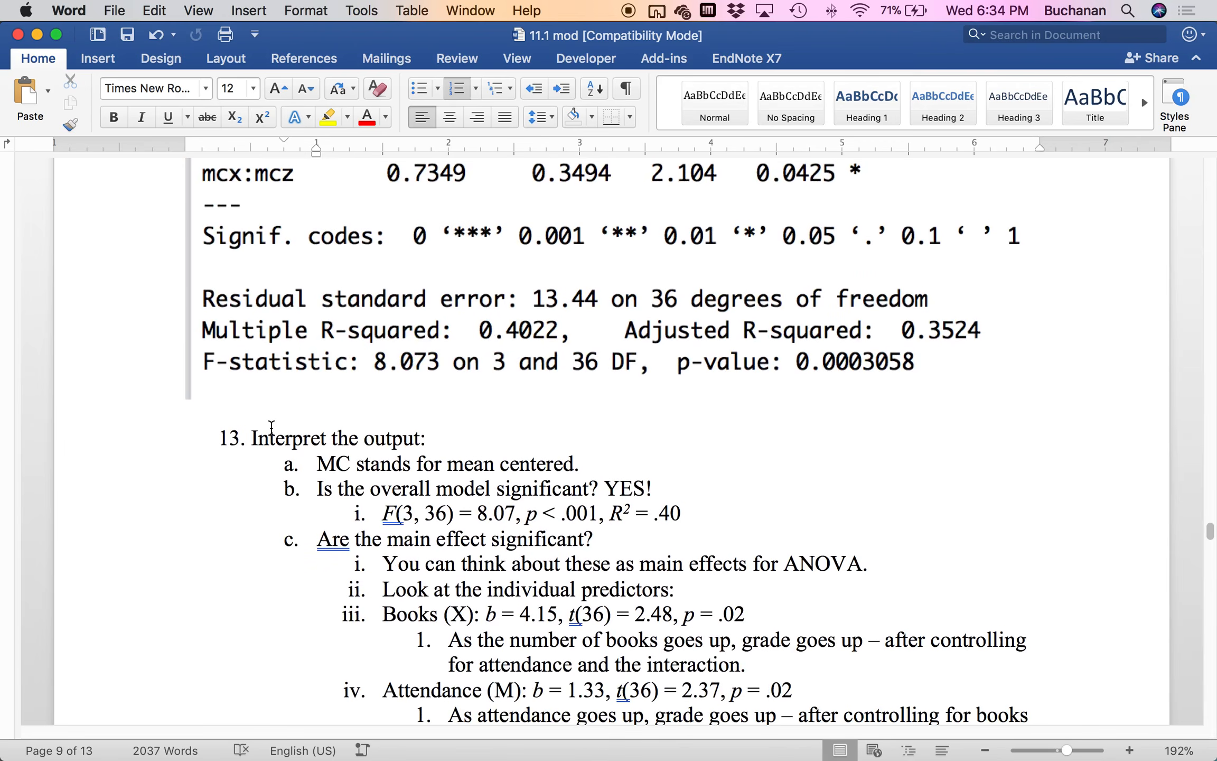
{"action": "left_click", "coordinate": [638, 720]}
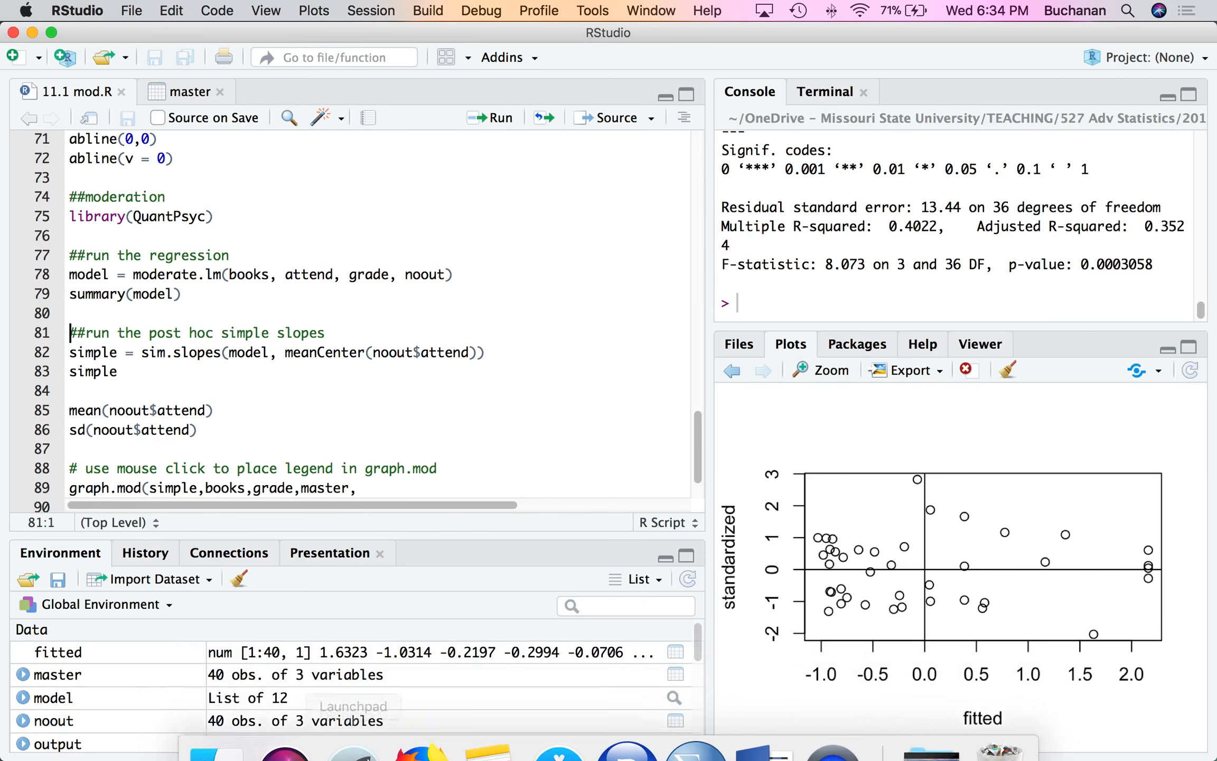
{"action": "left_click", "coordinate": [692, 721]}
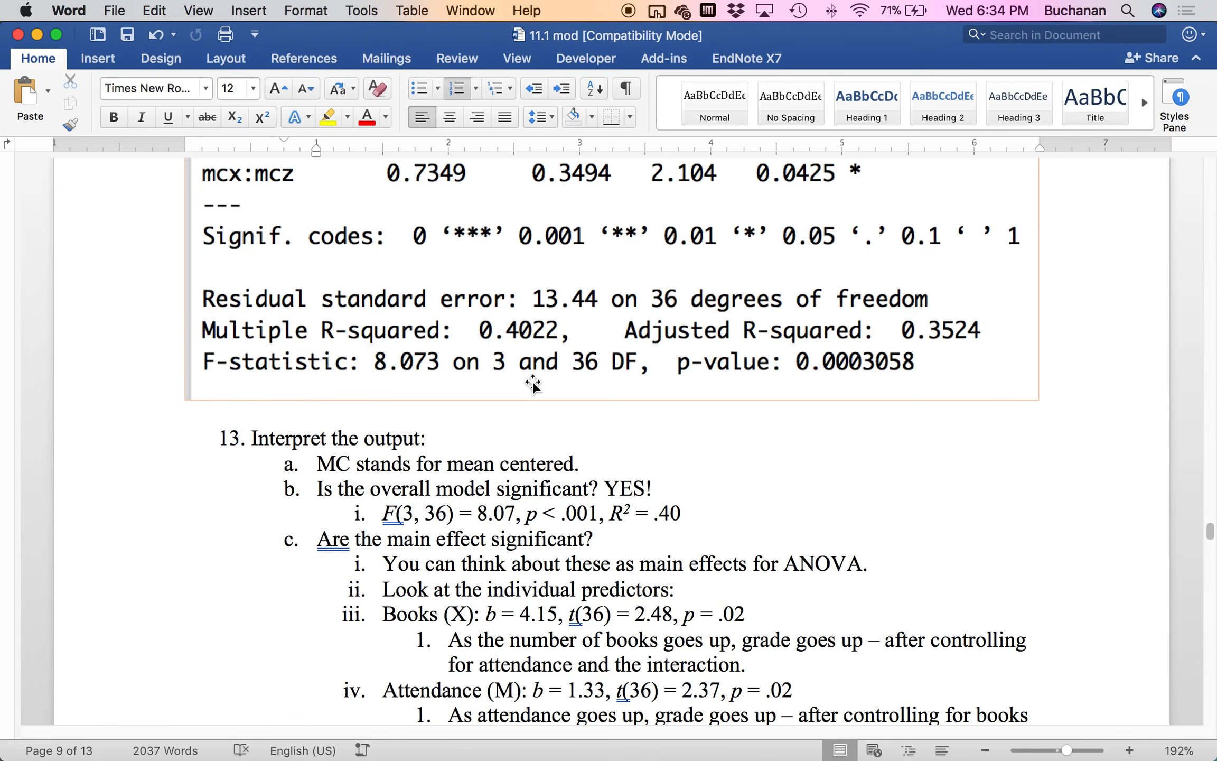
Correct "main effect" to "main effects" in item 13c of the output interpretation.
{"action": "left_click", "coordinate": [493, 540]}
{"action": "key", "text": "Left"}
{"action": "type", "text": "s"}
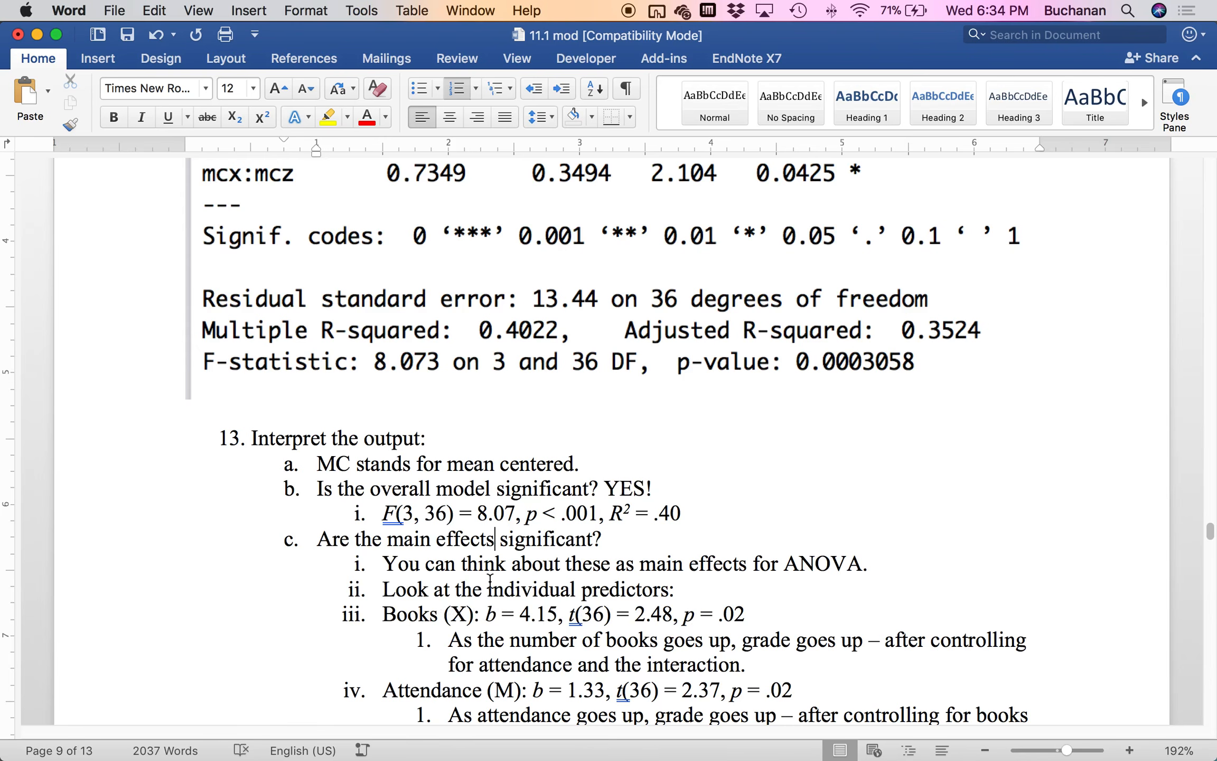
Compare the coefficients table with the written interpretations of the books, attendance and interaction effects under item 13.
{"action": "scroll", "coordinate": [490, 579], "scroll_direction": "up", "scroll_amount": 3}
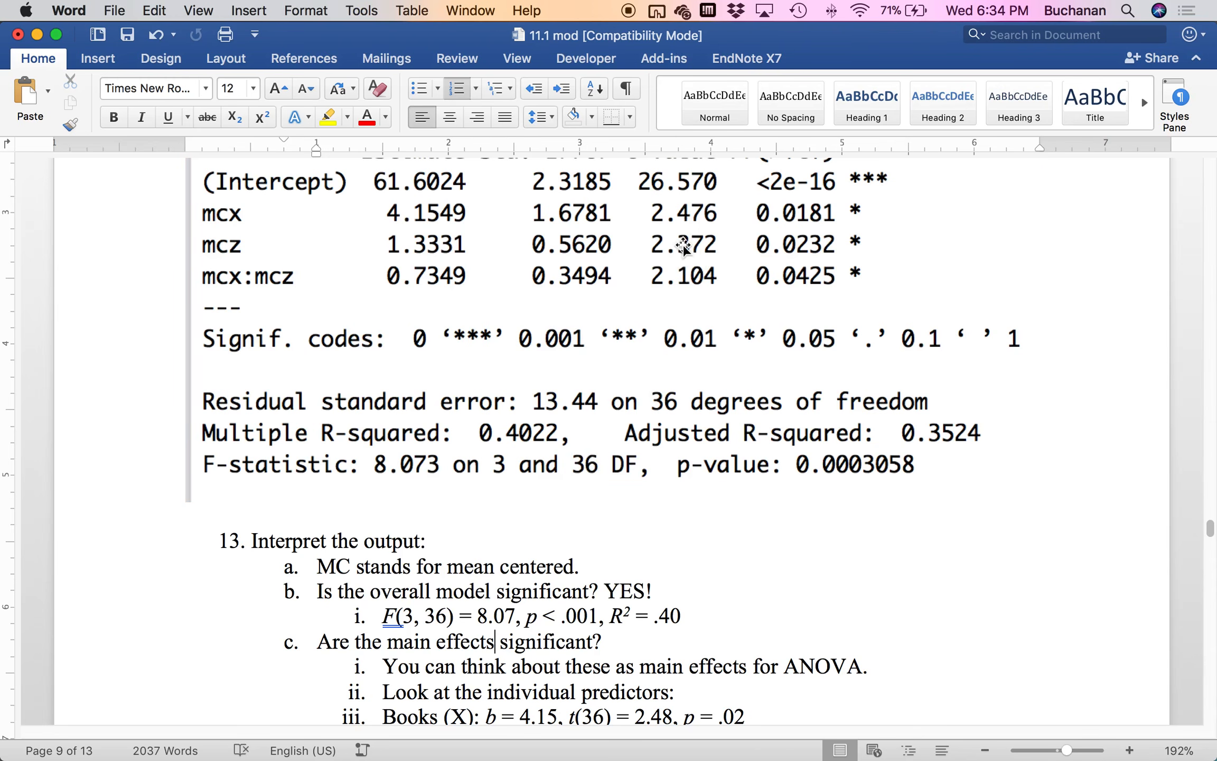
{"action": "scroll", "coordinate": [689, 222], "scroll_direction": "up", "scroll_amount": 2}
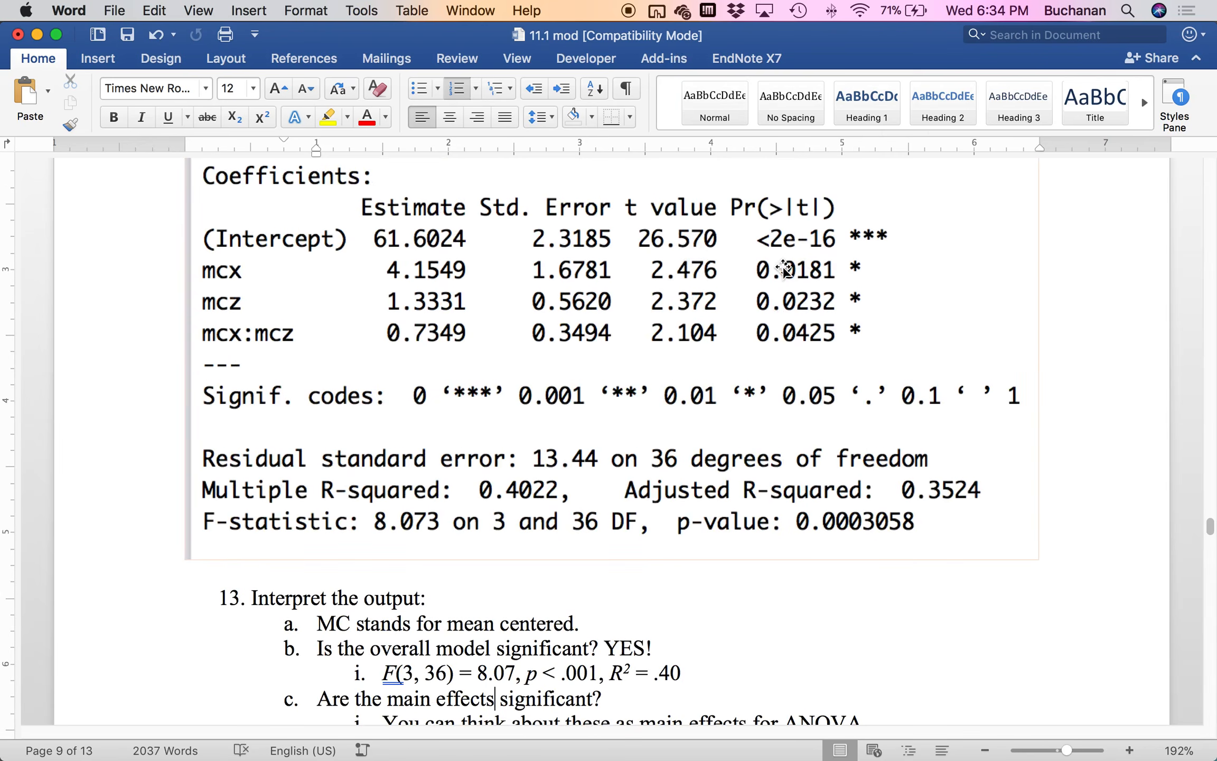
{"action": "scroll", "coordinate": [551, 631], "scroll_direction": "down", "scroll_amount": 7}
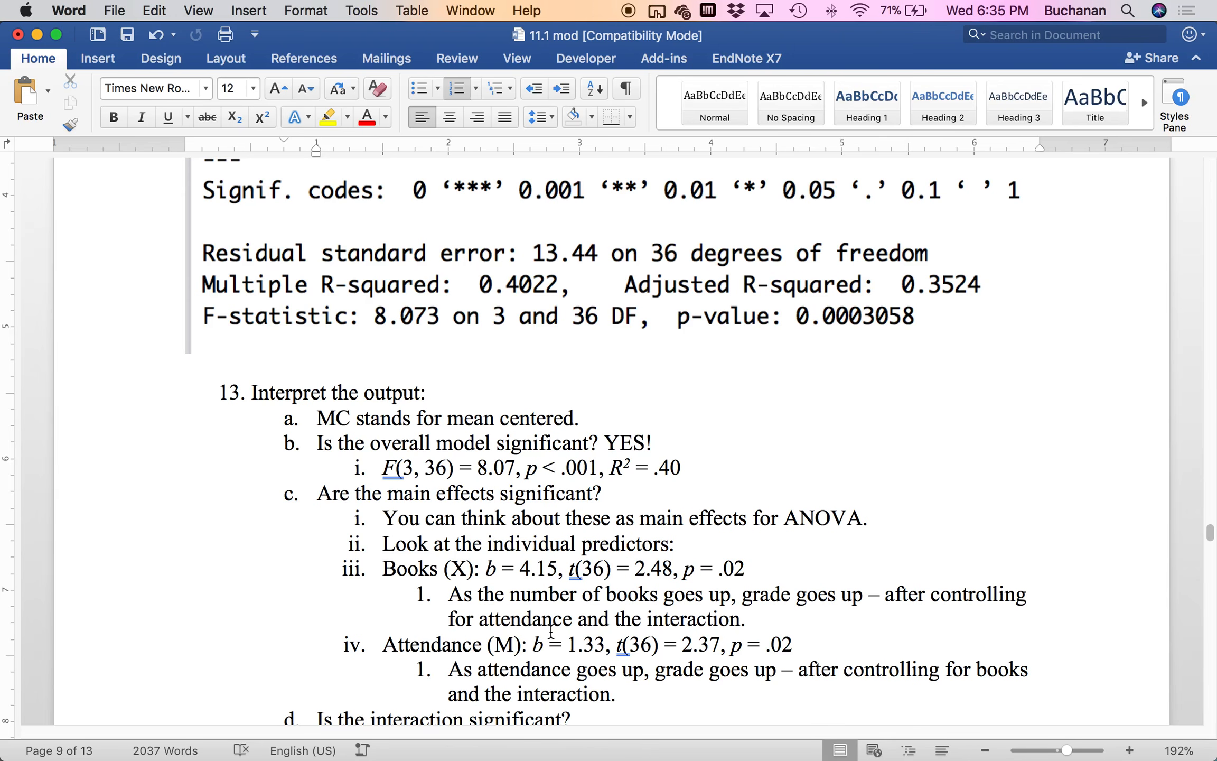
{"action": "scroll", "coordinate": [414, 656], "scroll_direction": "up", "scroll_amount": 5}
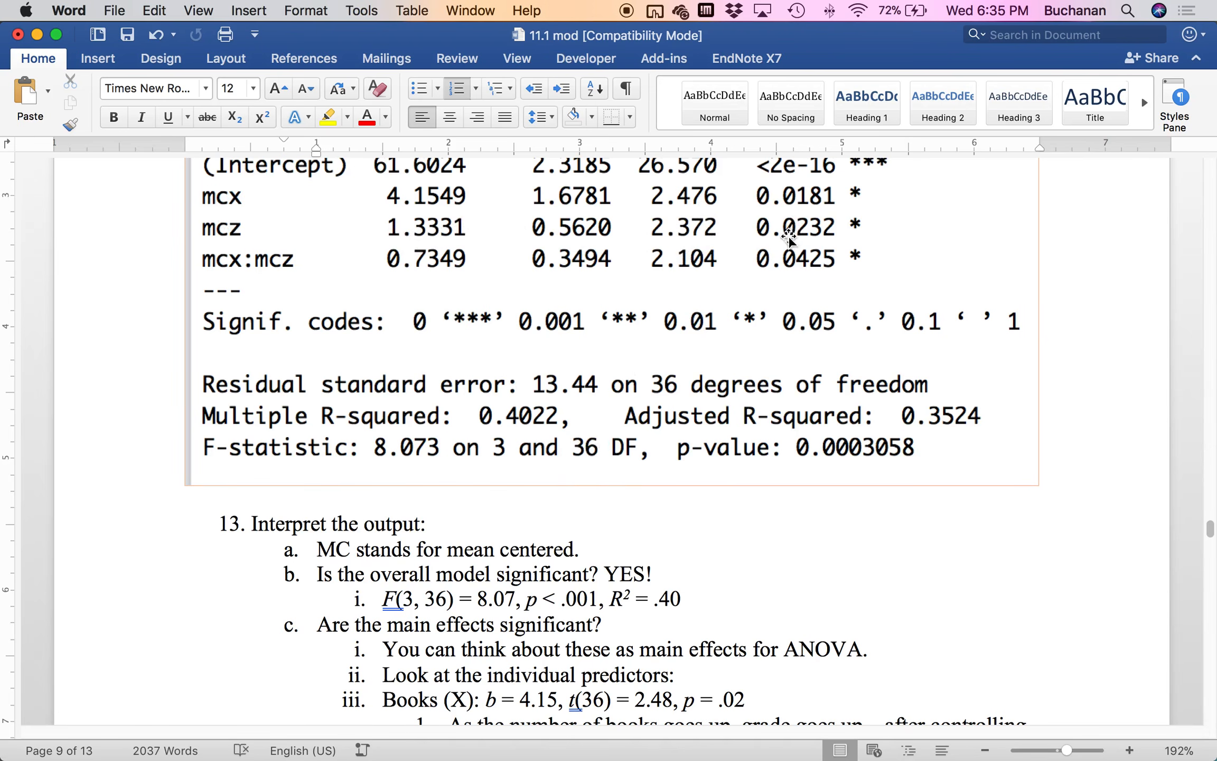
{"action": "scroll", "coordinate": [669, 412], "scroll_direction": "down", "scroll_amount": 5}
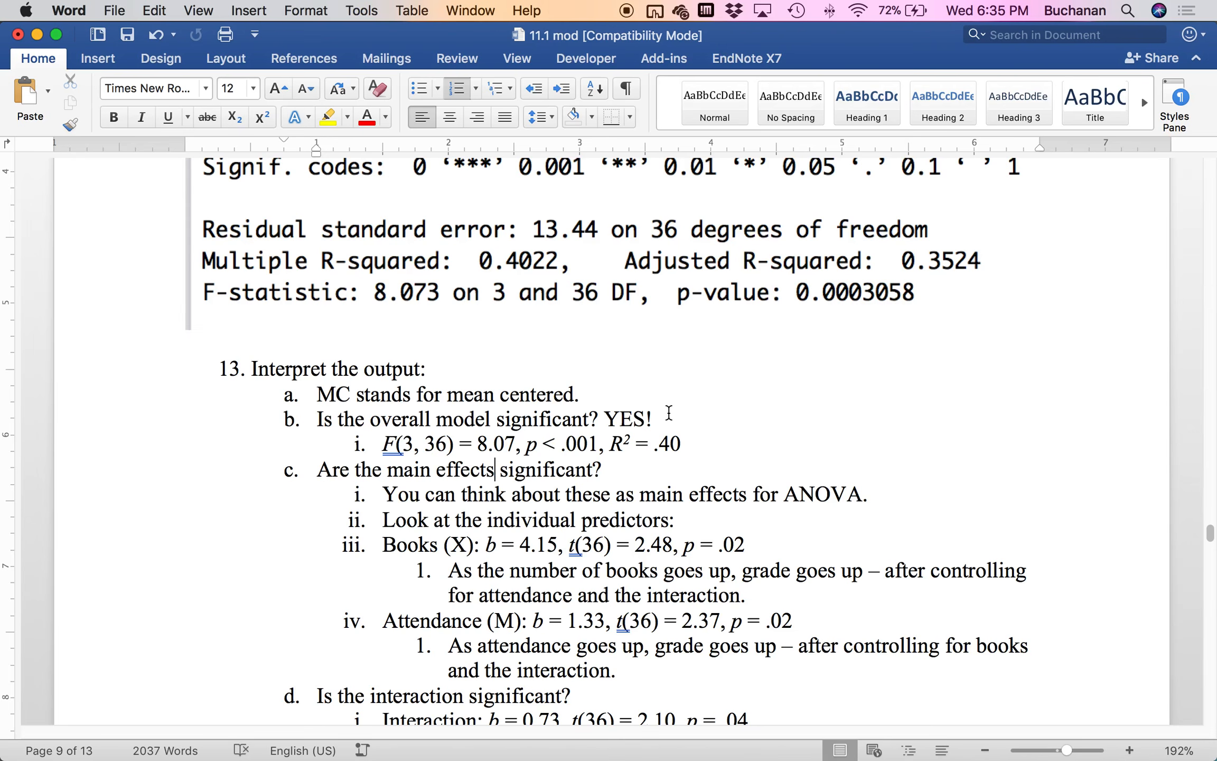
{"action": "scroll", "coordinate": [636, 413], "scroll_direction": "up", "scroll_amount": 5}
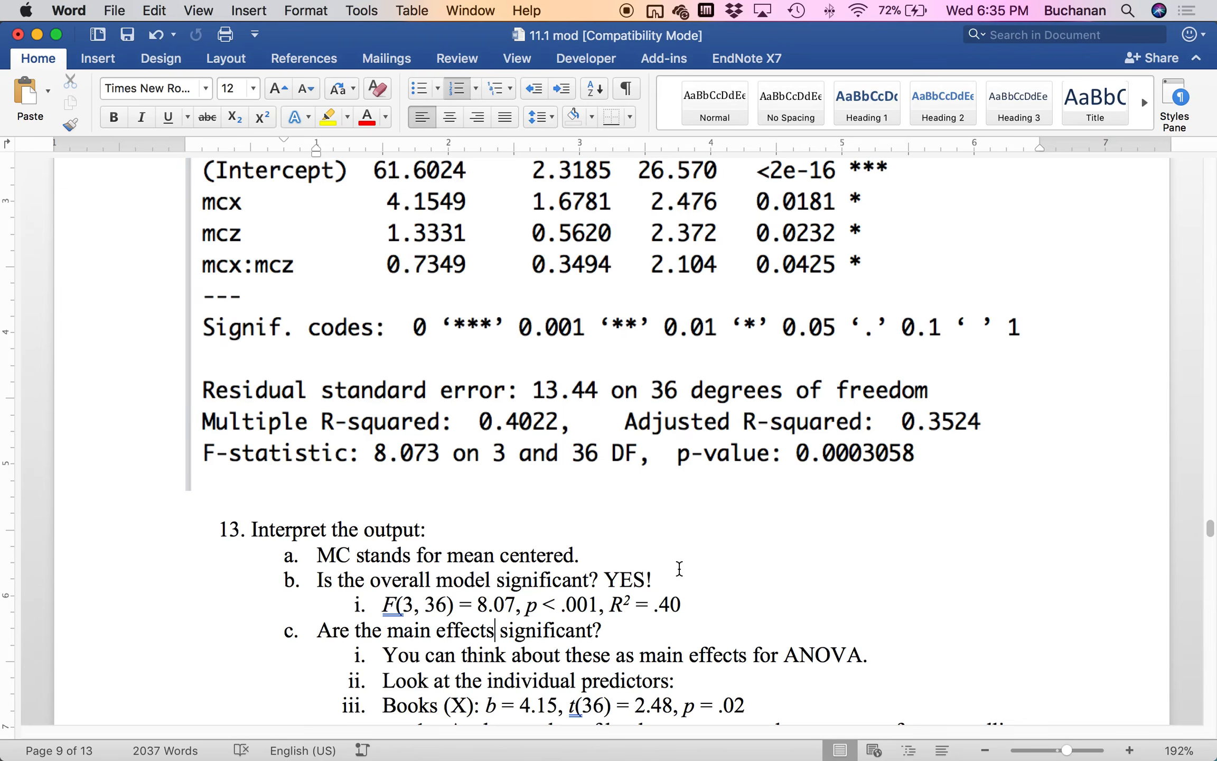
{"action": "scroll", "coordinate": [680, 568], "scroll_direction": "down", "scroll_amount": 8}
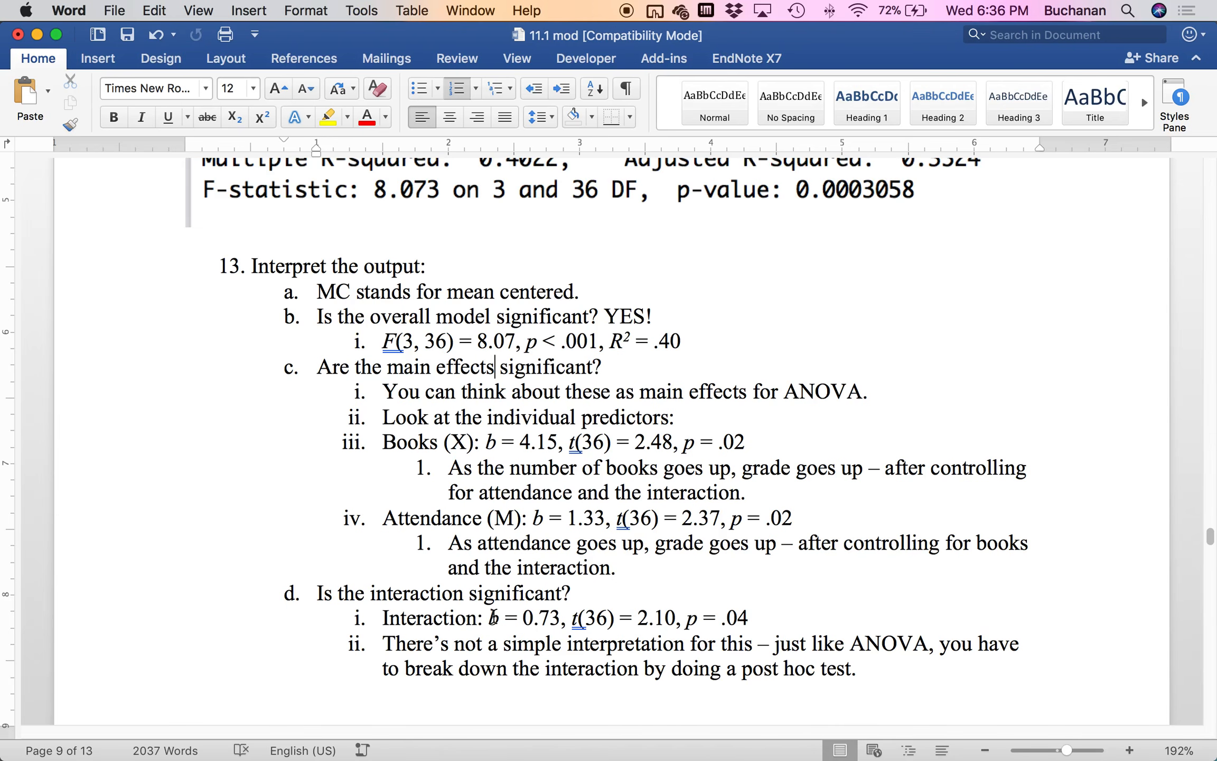
Save the notes and read the Simple slopes section through the dataset$M argument of the sim.slopes command.
{"action": "key", "text": "super+s"}
{"action": "scroll", "coordinate": [493, 617], "scroll_direction": "down", "scroll_amount": 6}
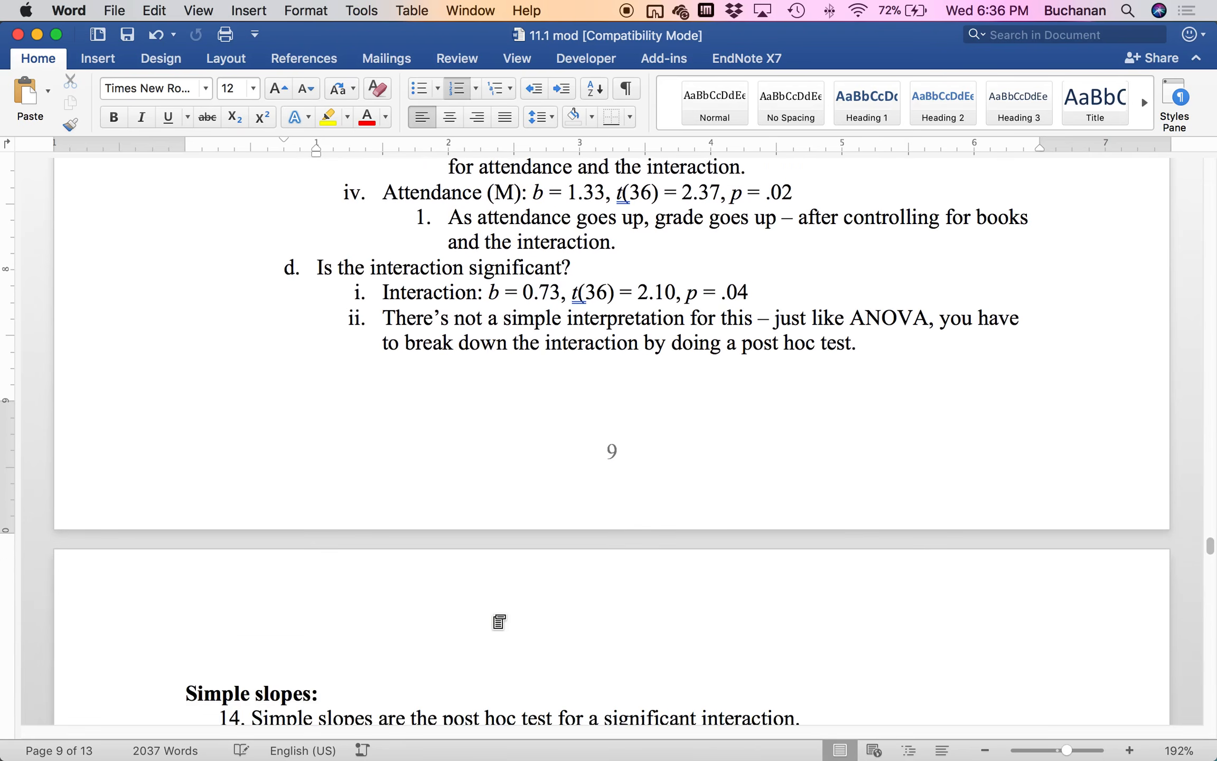
{"action": "scroll", "coordinate": [499, 621], "scroll_direction": "down", "scroll_amount": 7}
{"action": "scroll", "coordinate": [493, 616], "scroll_direction": "down", "scroll_amount": 3}
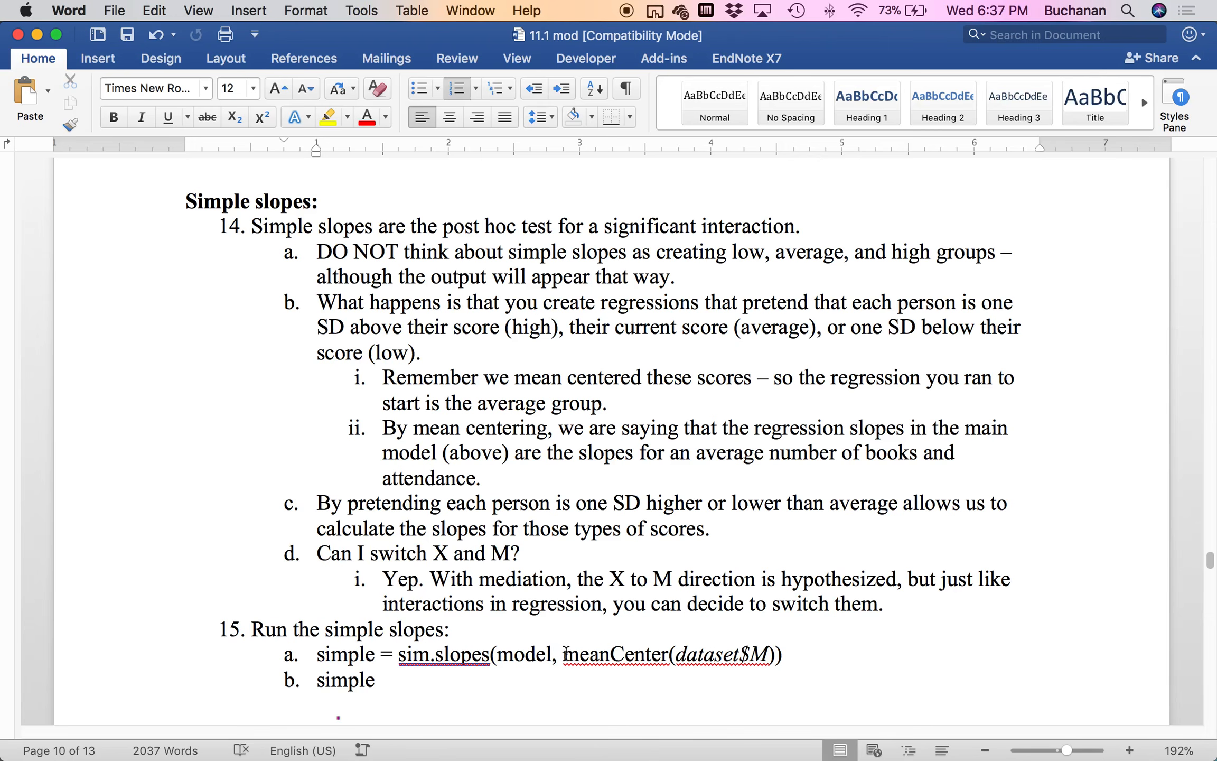
{"action": "scroll", "coordinate": [522, 540], "scroll_direction": "down", "scroll_amount": 9}
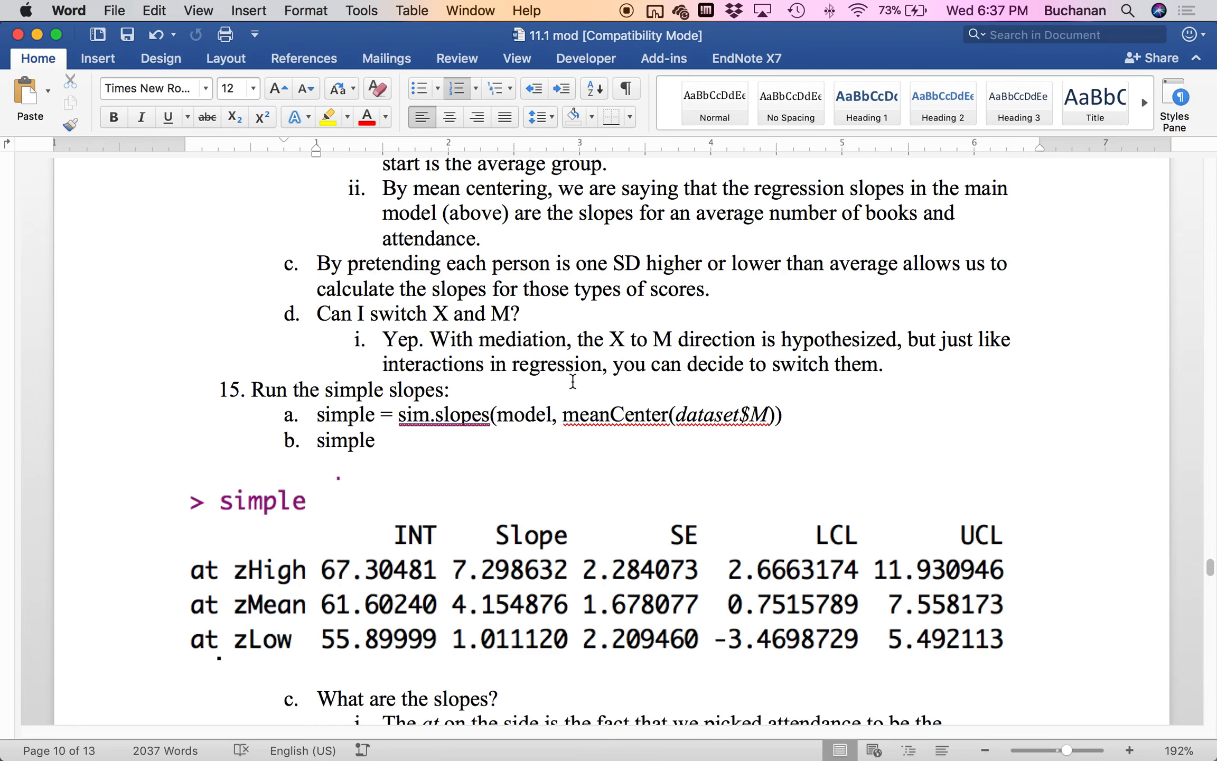
{"action": "left_click_drag", "start_coordinate": [677, 413], "coordinate": [768, 409]}
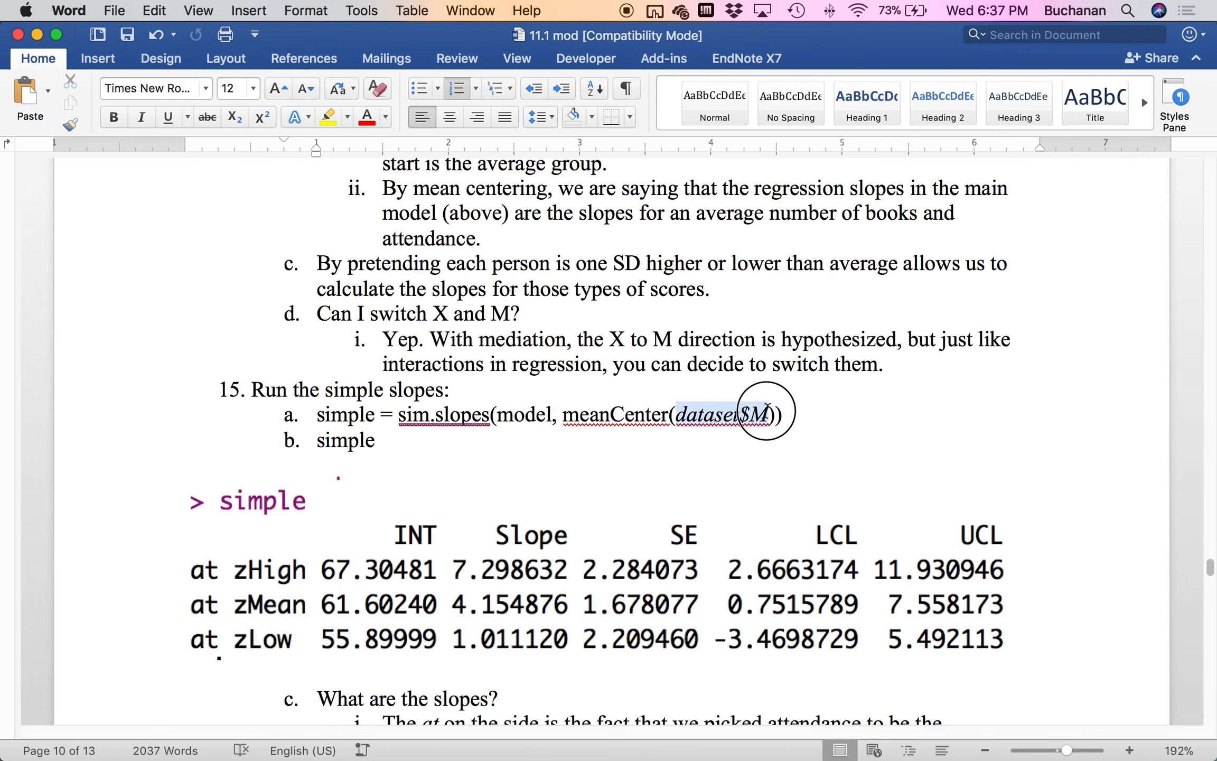
{"action": "left_click", "coordinate": [757, 413]}
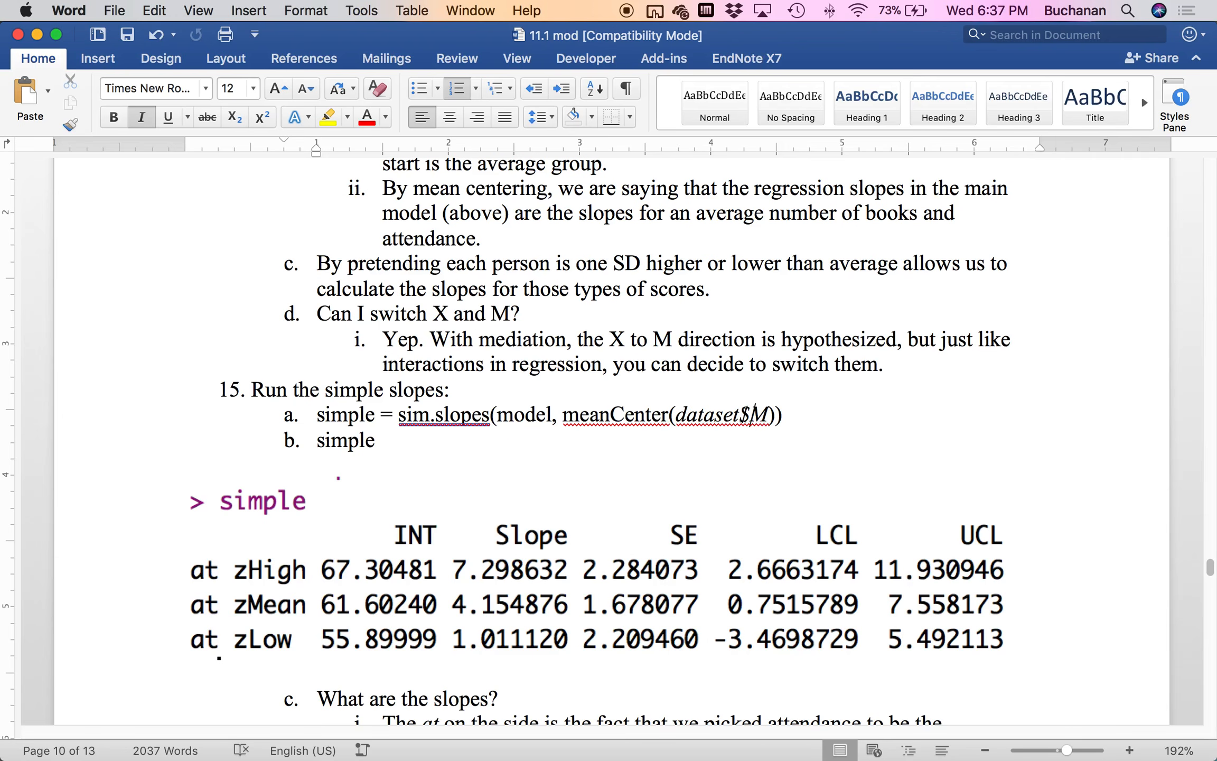
Check the moderate.lm(X, M, Y, dataset) call under item 12, then return to the simple slopes output.
{"action": "scroll", "coordinate": [745, 389], "scroll_direction": "up", "scroll_amount": 3}
{"action": "scroll", "coordinate": [745, 390], "scroll_direction": "up", "scroll_amount": 15}
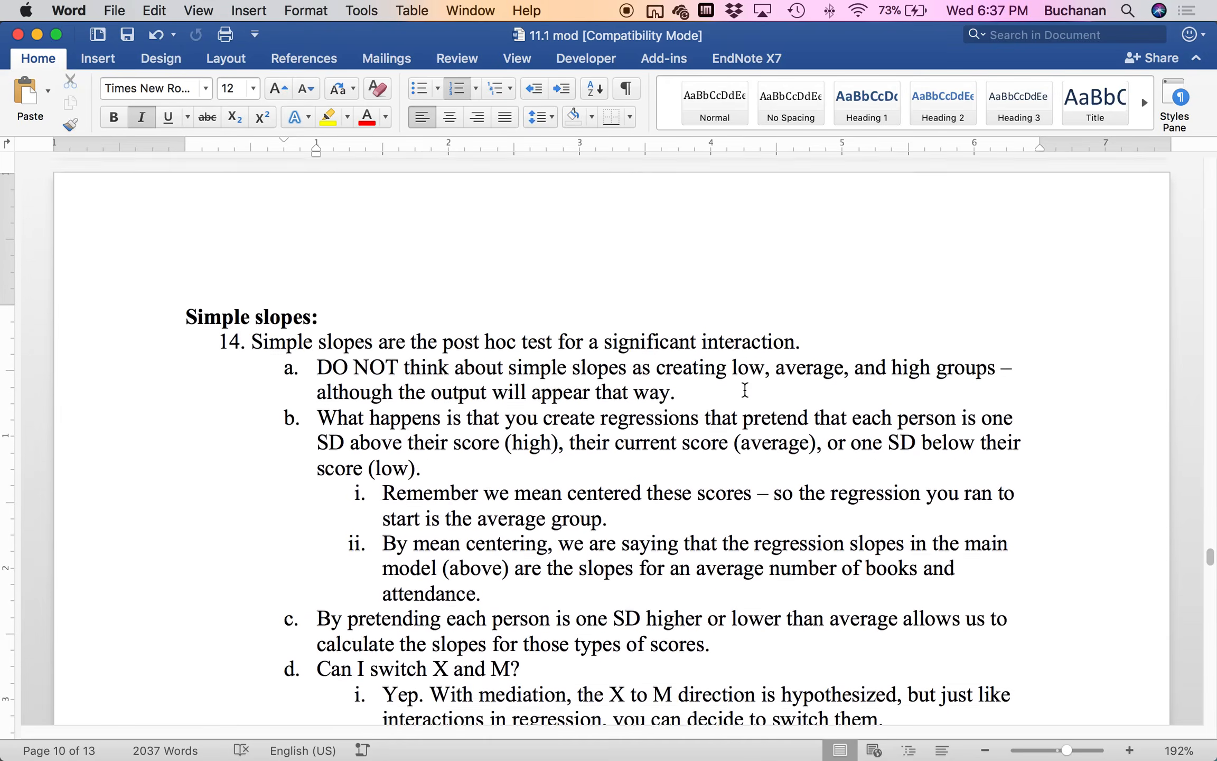
{"action": "scroll", "coordinate": [745, 389], "scroll_direction": "up", "scroll_amount": 7}
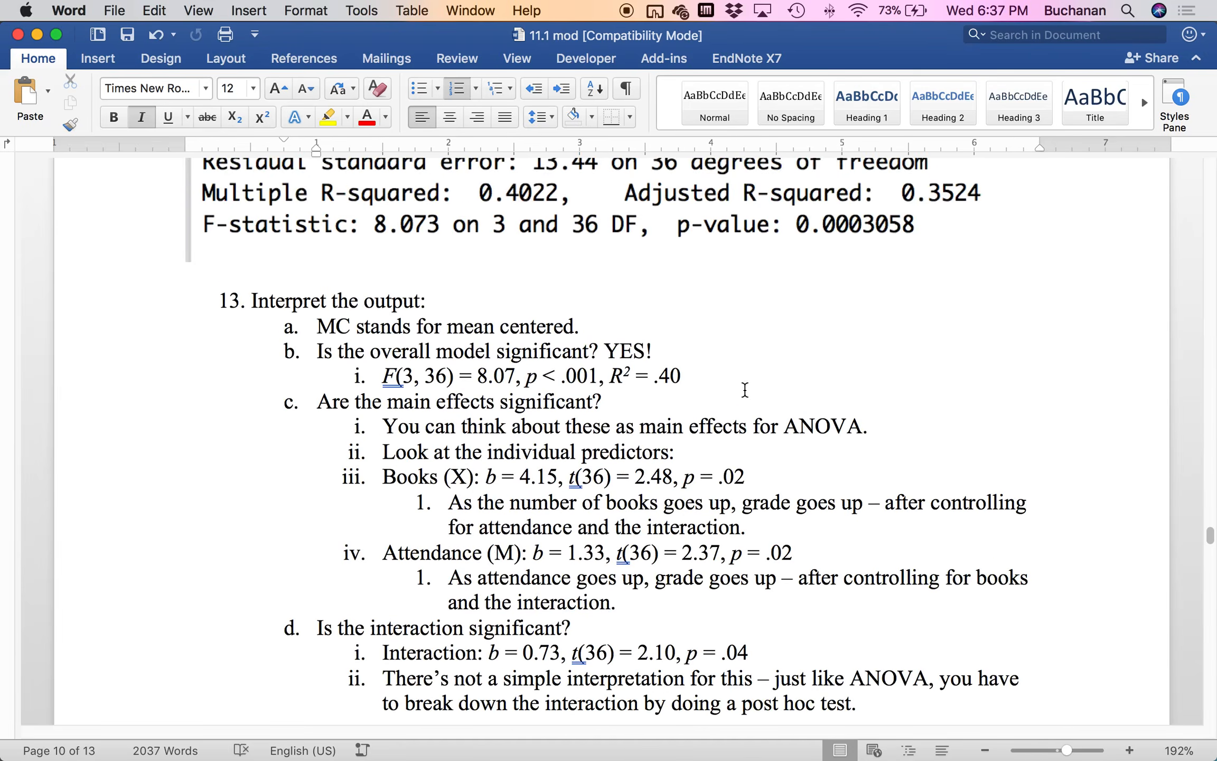
{"action": "scroll", "coordinate": [745, 390], "scroll_direction": "up", "scroll_amount": 20}
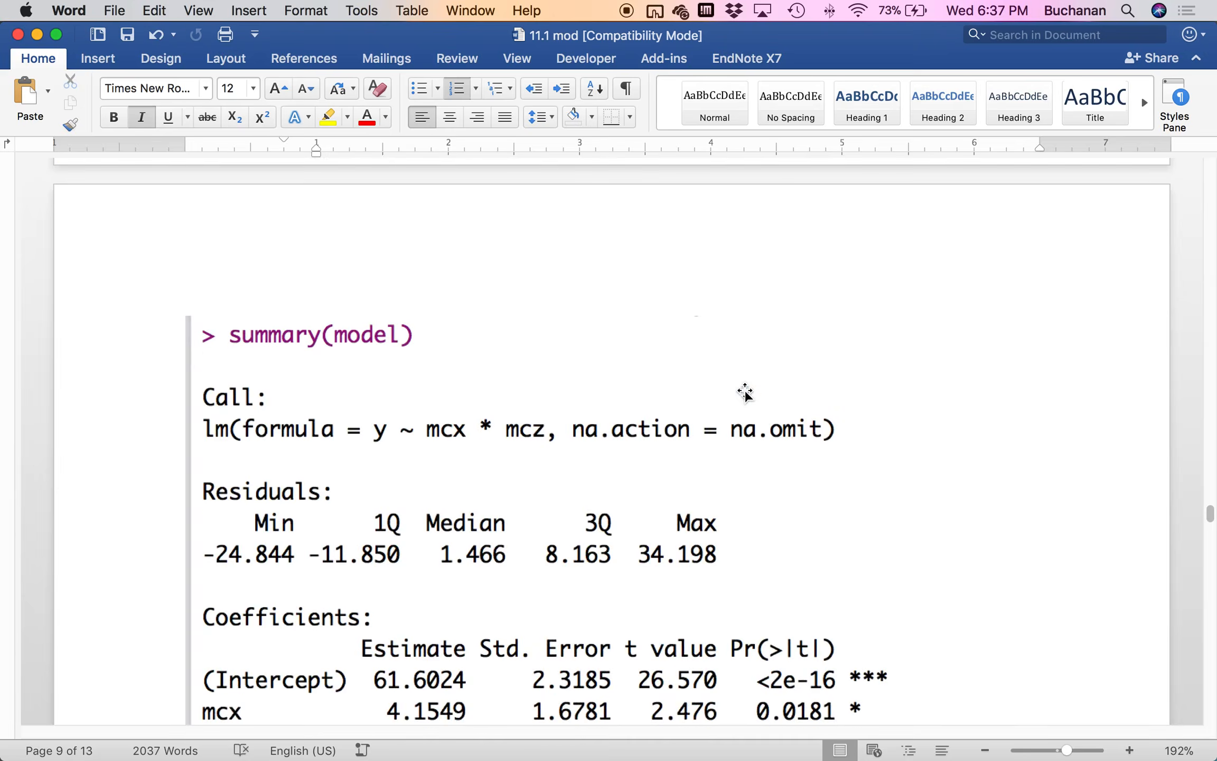
{"action": "scroll", "coordinate": [747, 389], "scroll_direction": "up", "scroll_amount": 10}
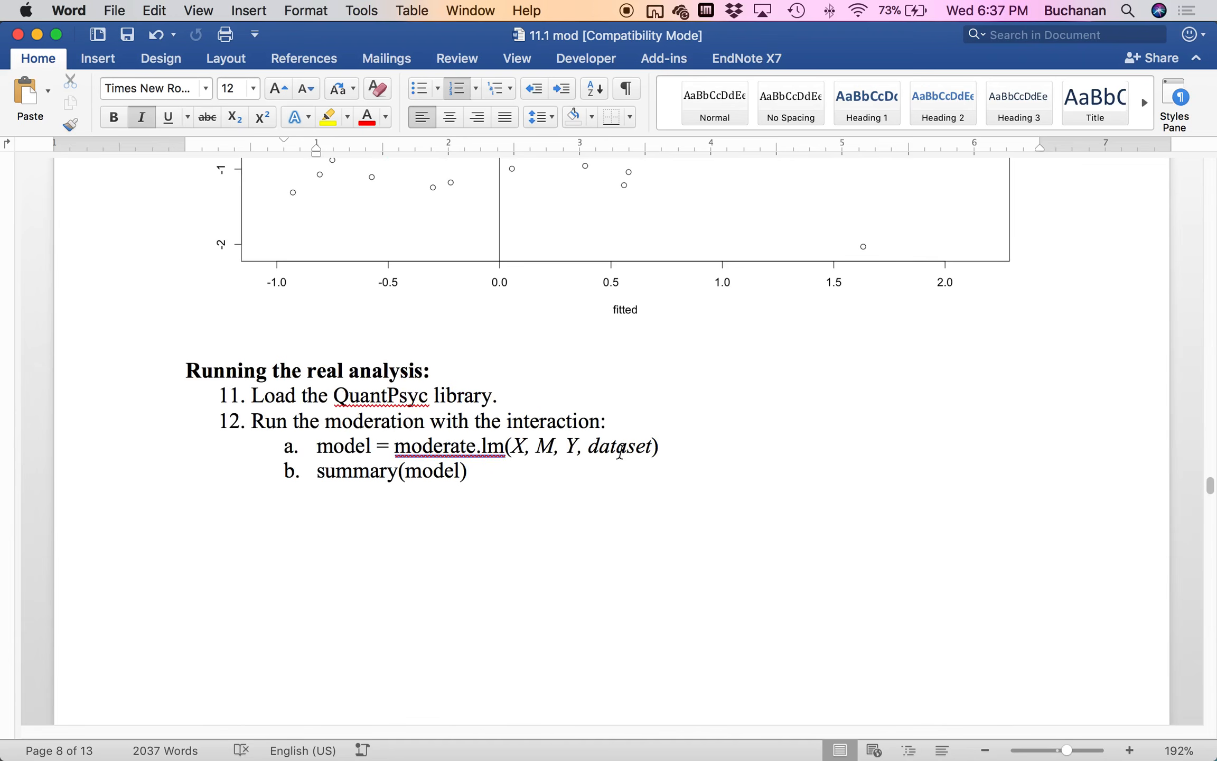
{"action": "scroll", "coordinate": [614, 434], "scroll_direction": "down", "scroll_amount": 15}
{"action": "scroll", "coordinate": [621, 452], "scroll_direction": "down", "scroll_amount": 20}
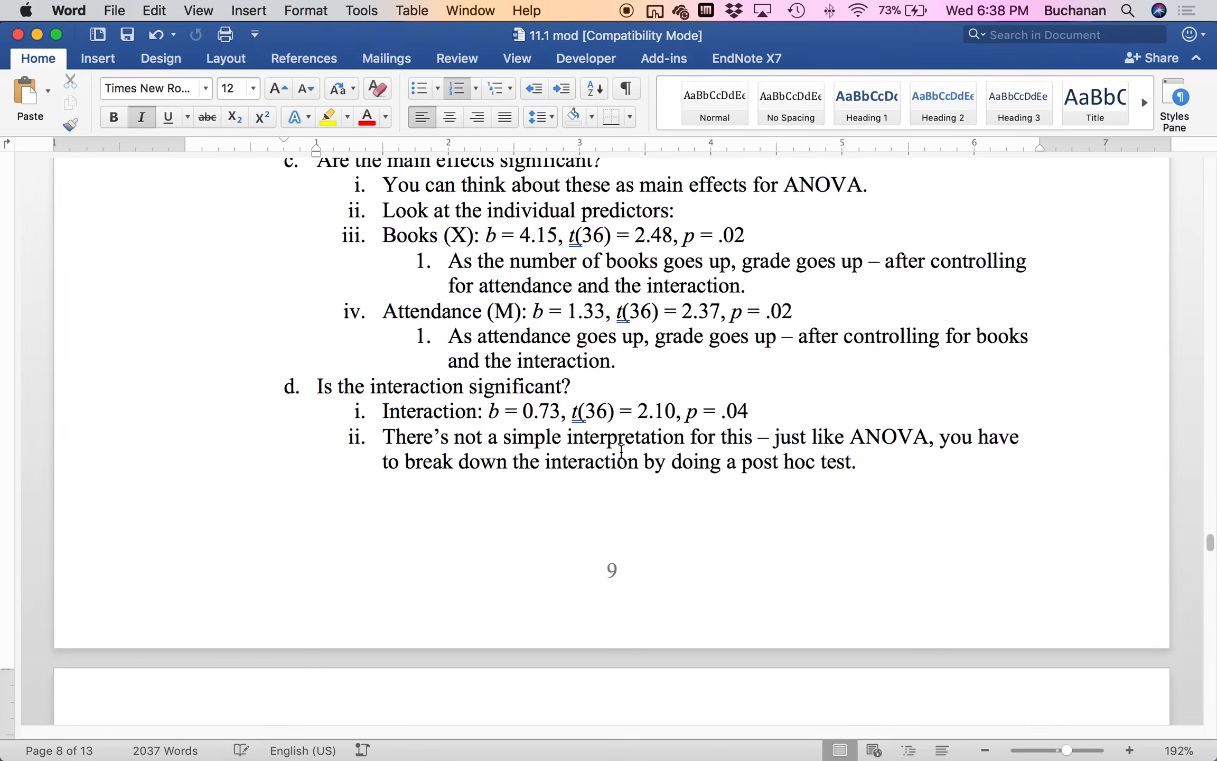
{"action": "scroll", "coordinate": [626, 457], "scroll_direction": "down", "scroll_amount": 15}
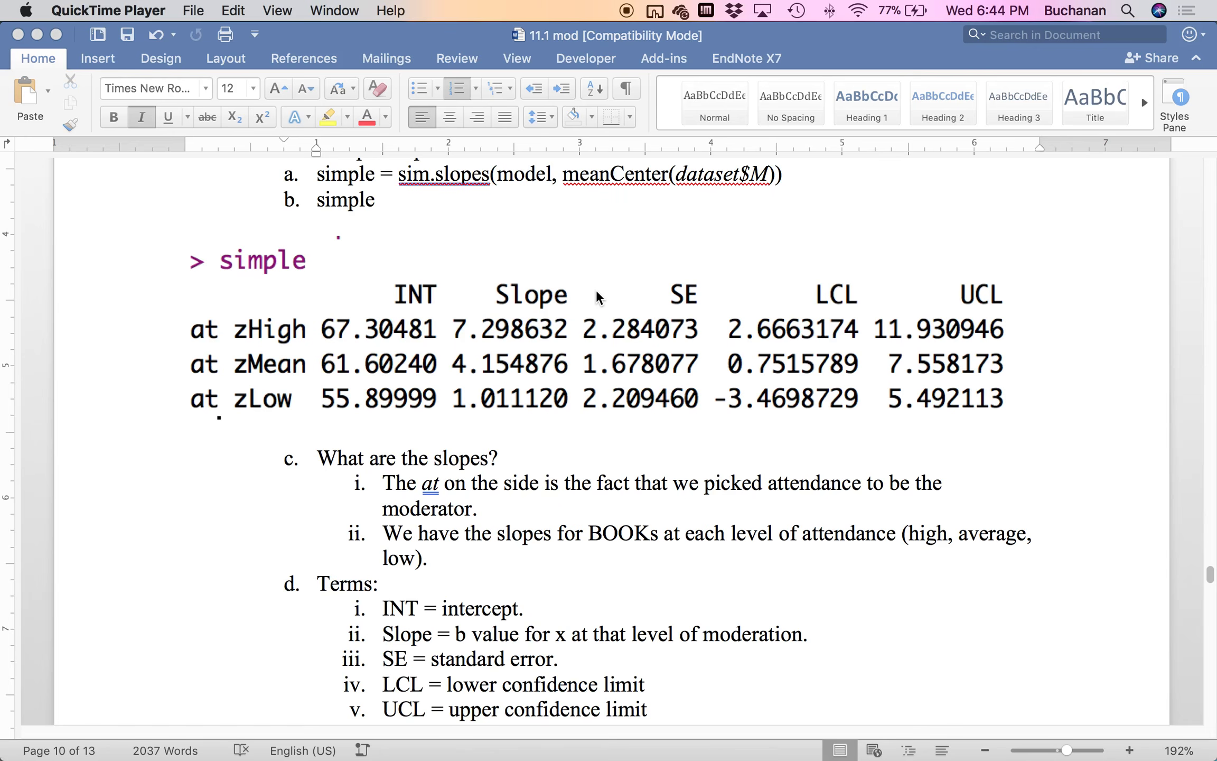
Switch to RStudio, run simple = sim.slopes(model, meanCenter(noout$attend)), and print simple.
{"action": "scroll", "coordinate": [597, 291], "scroll_direction": "up", "scroll_amount": 1}
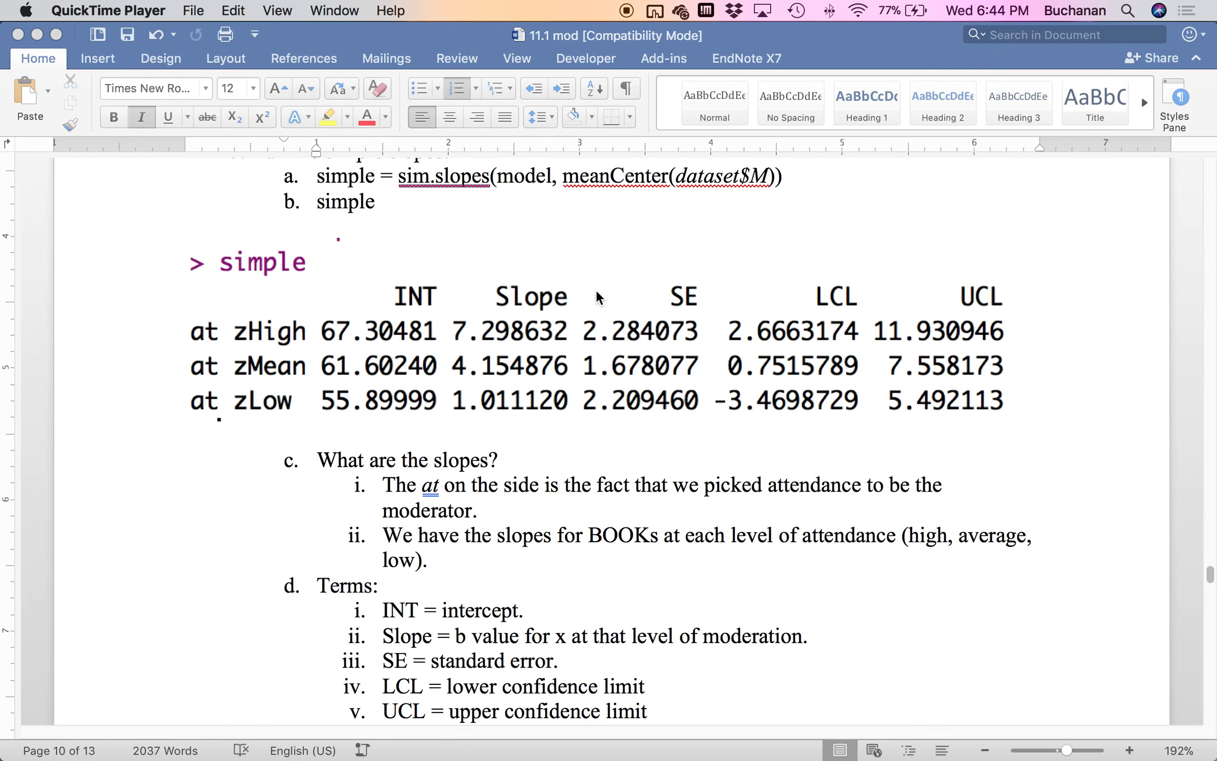
{"action": "mouse_move", "coordinate": [695, 719]}
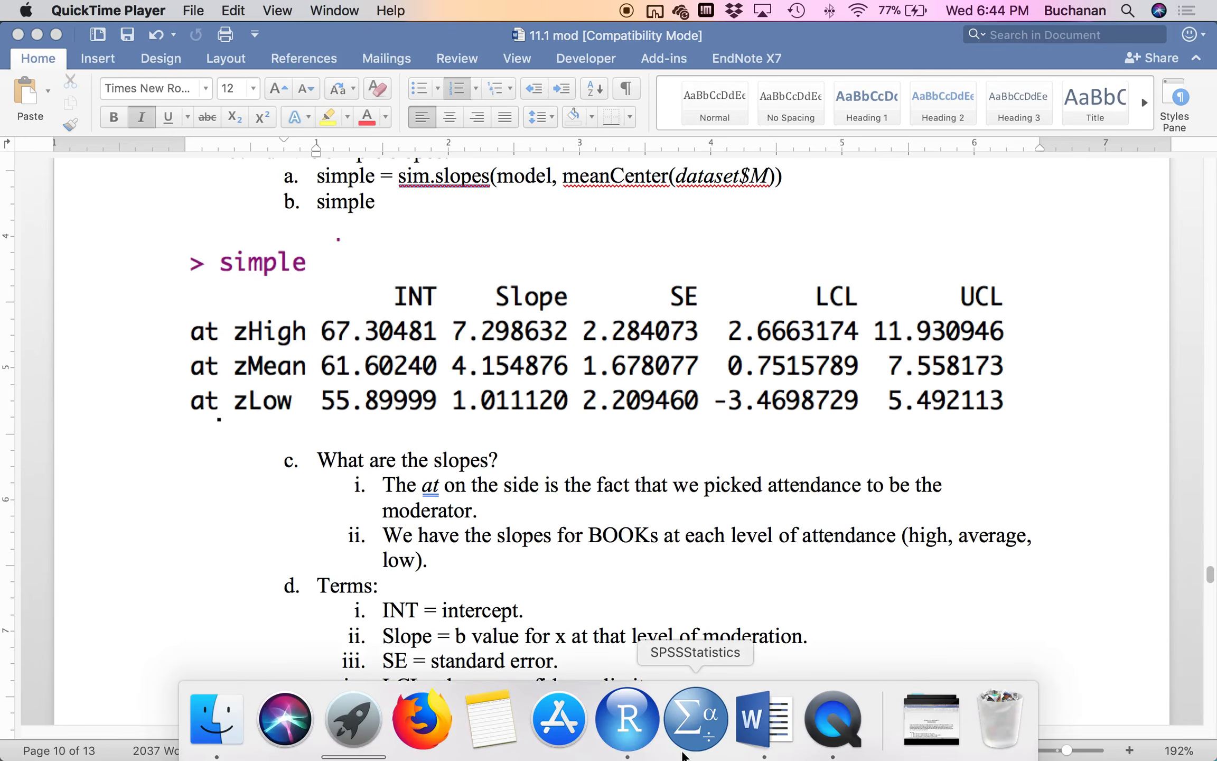
{"action": "left_click", "coordinate": [627, 721]}
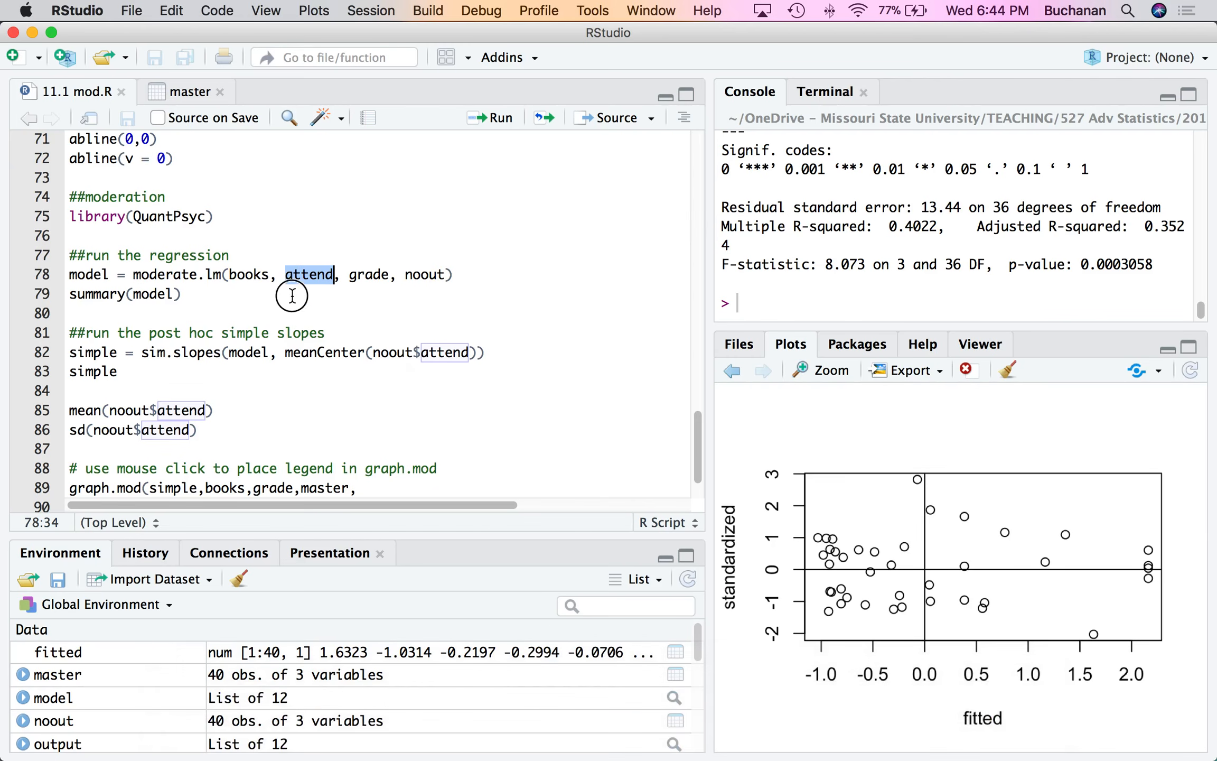
{"action": "key", "text": "Down"}
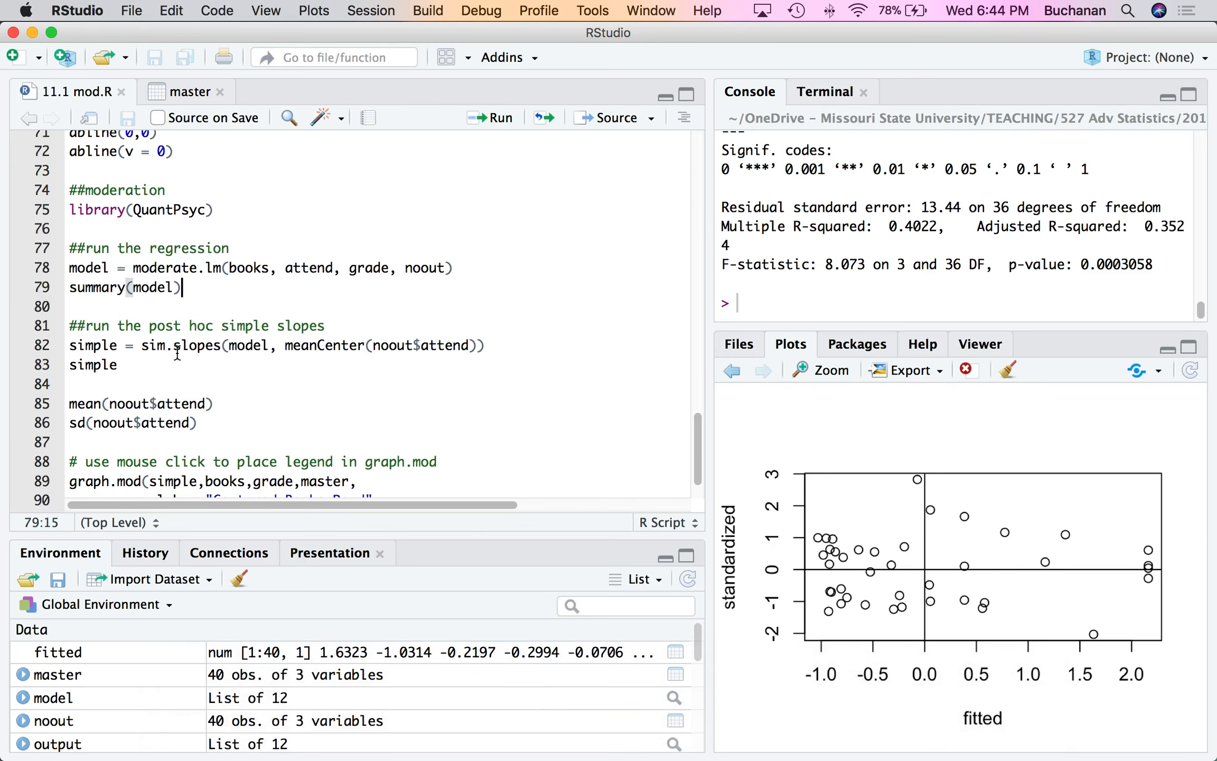
{"action": "double_click", "coordinate": [245, 346]}
{"action": "left_click", "coordinate": [460, 344]}
{"action": "double_click", "coordinate": [460, 343]}
{"action": "left_click", "coordinate": [407, 344]}
{"action": "key", "text": "super+Return"}
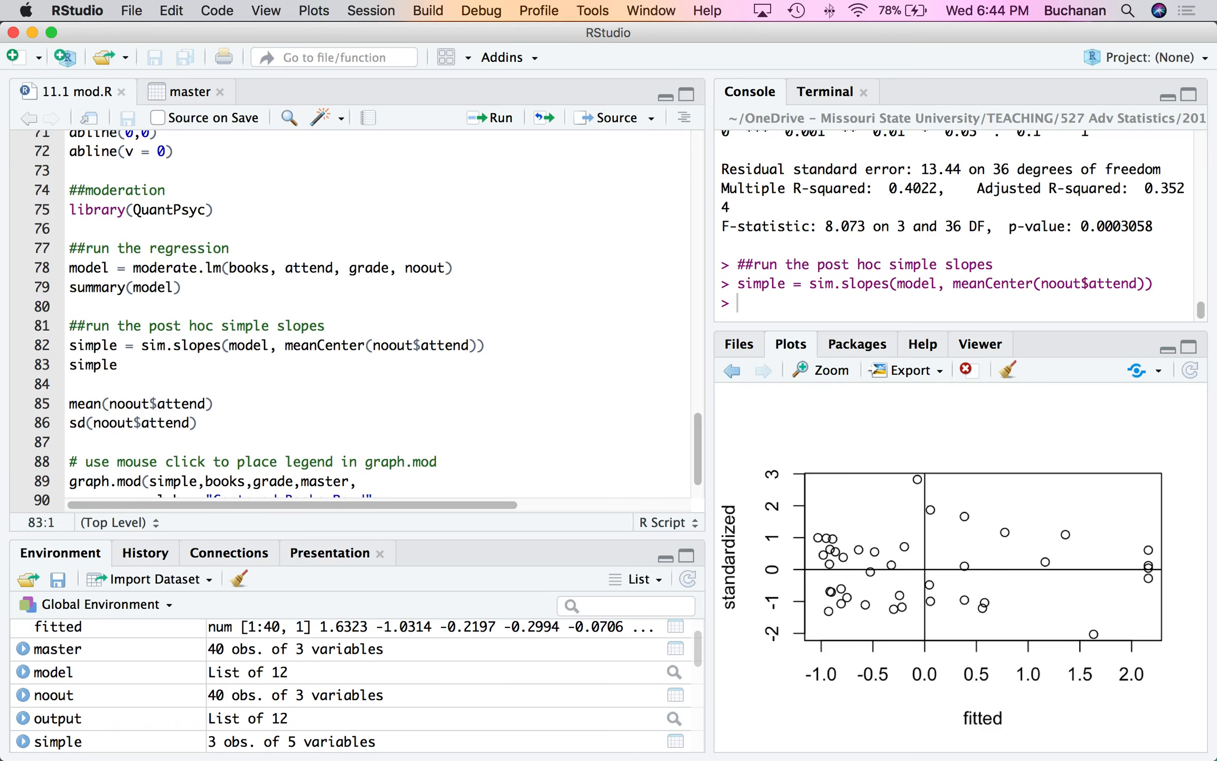
{"action": "key", "text": "super+Return"}
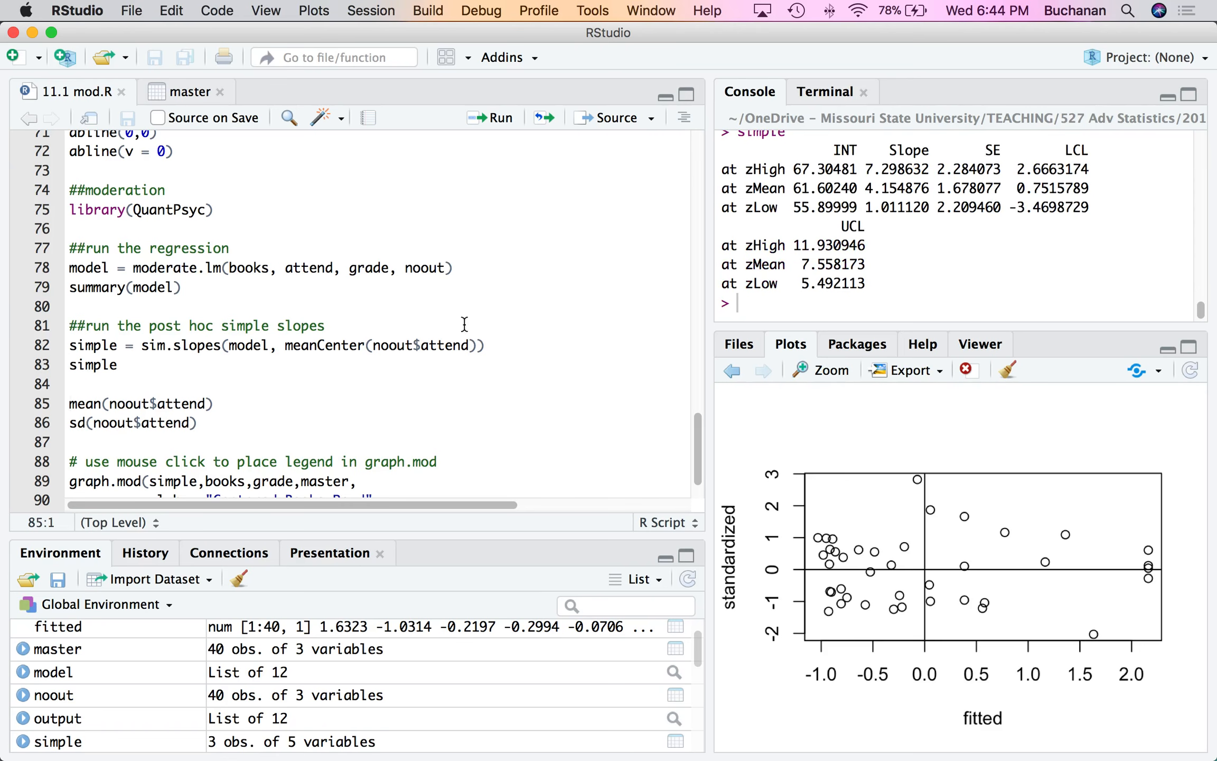
Switch to the Word notes and compare the slope at zMean with the Books (X) result under item 13.
{"action": "left_click", "coordinate": [764, 737]}
{"action": "left_click", "coordinate": [493, 406]}
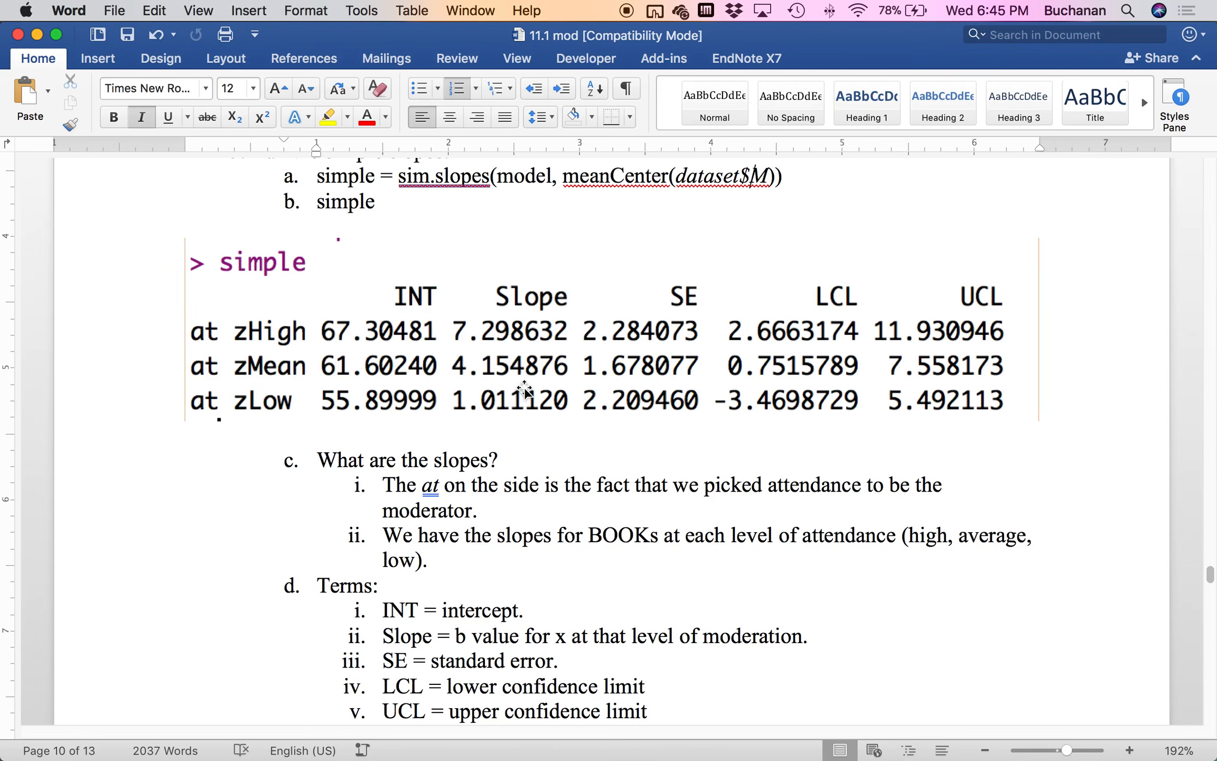
{"action": "scroll", "coordinate": [478, 365], "scroll_direction": "up", "scroll_amount": 10}
{"action": "scroll", "coordinate": [477, 365], "scroll_direction": "up", "scroll_amount": 12}
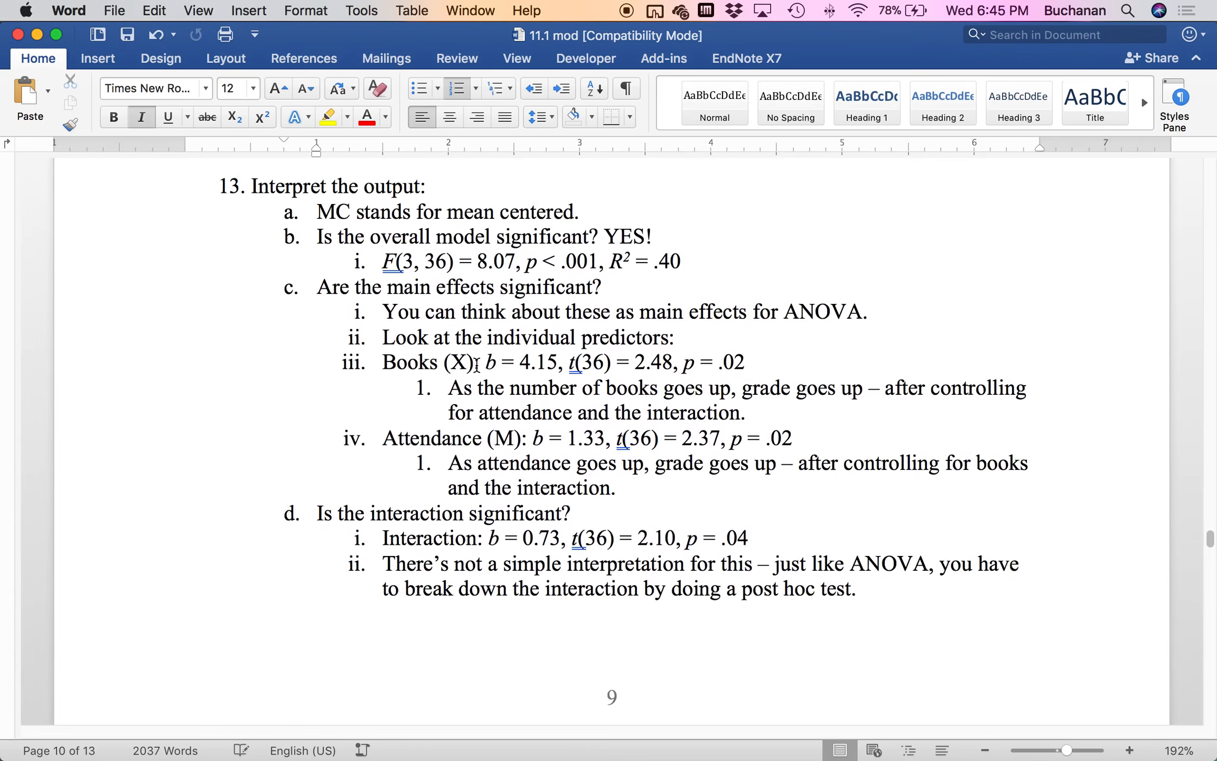
{"action": "scroll", "coordinate": [477, 364], "scroll_direction": "up", "scroll_amount": 1}
{"action": "left_click_drag", "start_coordinate": [381, 385], "coordinate": [745, 388]}
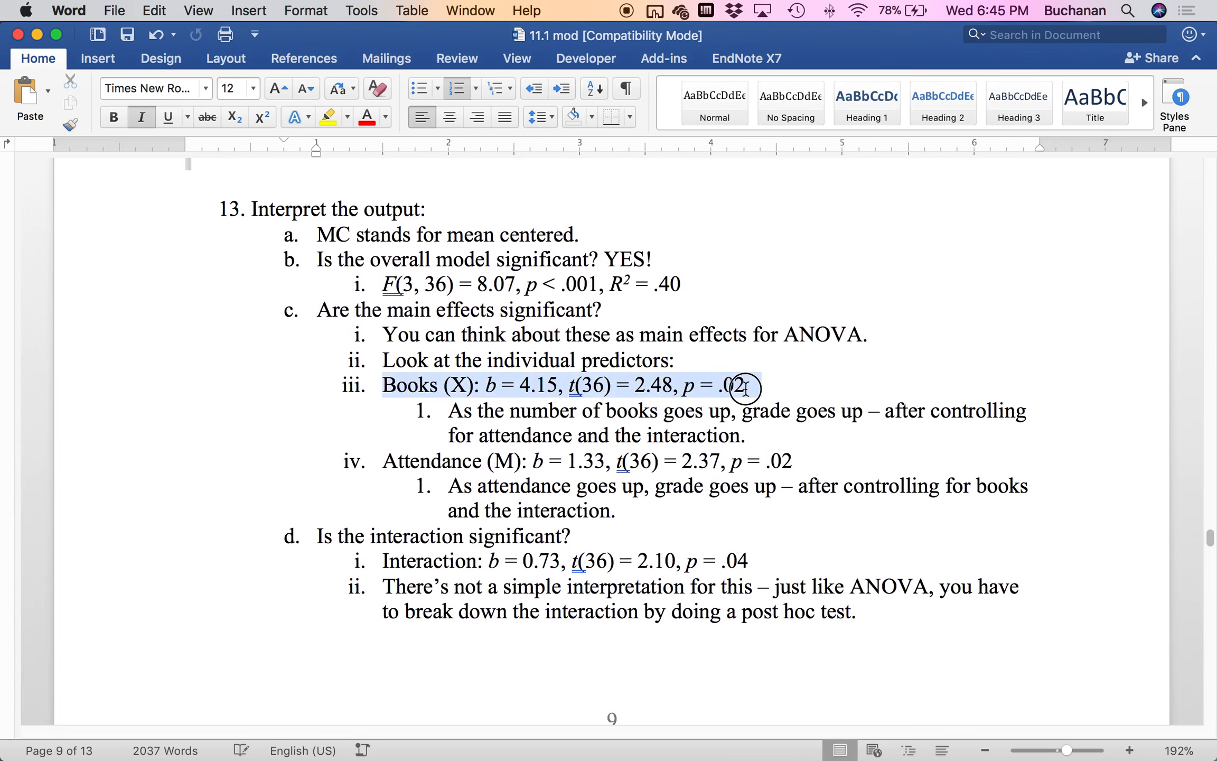
Examine the simple slopes table together with its terms and the interpretations at high, average and low attendance.
{"action": "scroll", "coordinate": [715, 388], "scroll_direction": "down", "scroll_amount": 9}
{"action": "scroll", "coordinate": [721, 395], "scroll_direction": "down", "scroll_amount": 15}
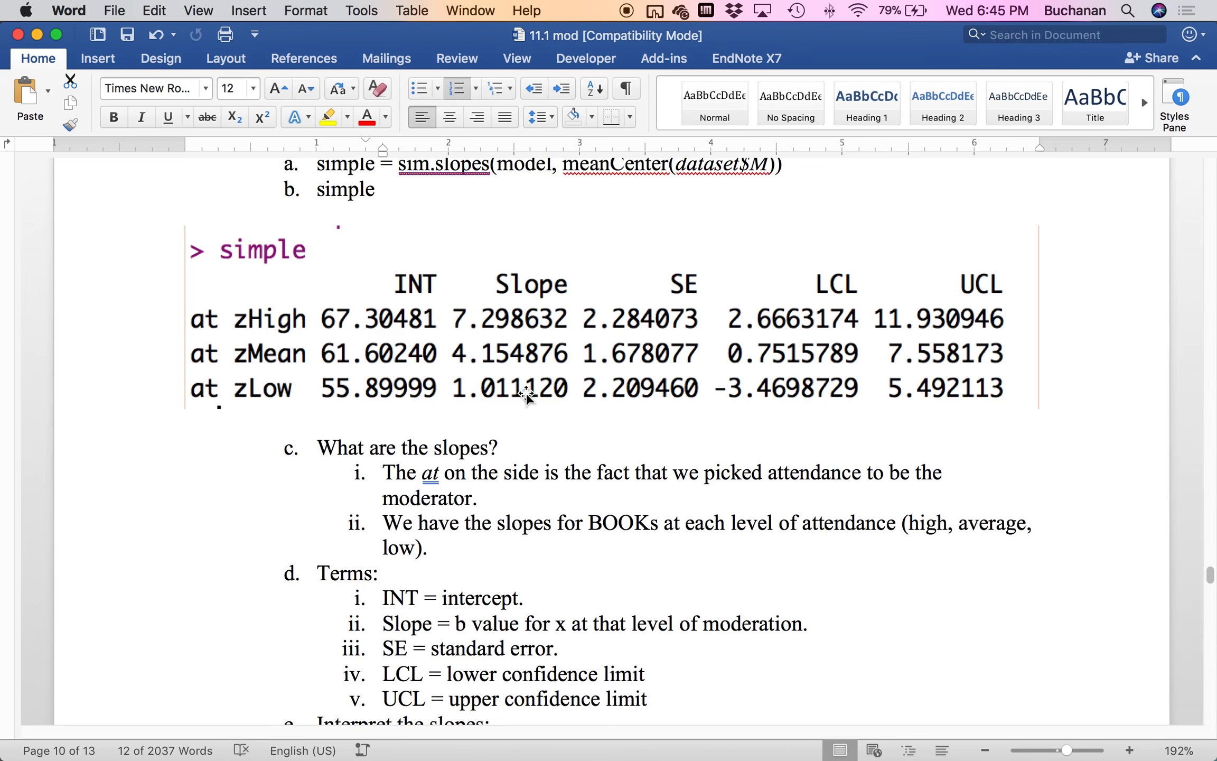
{"action": "scroll", "coordinate": [526, 394], "scroll_direction": "down", "scroll_amount": 2}
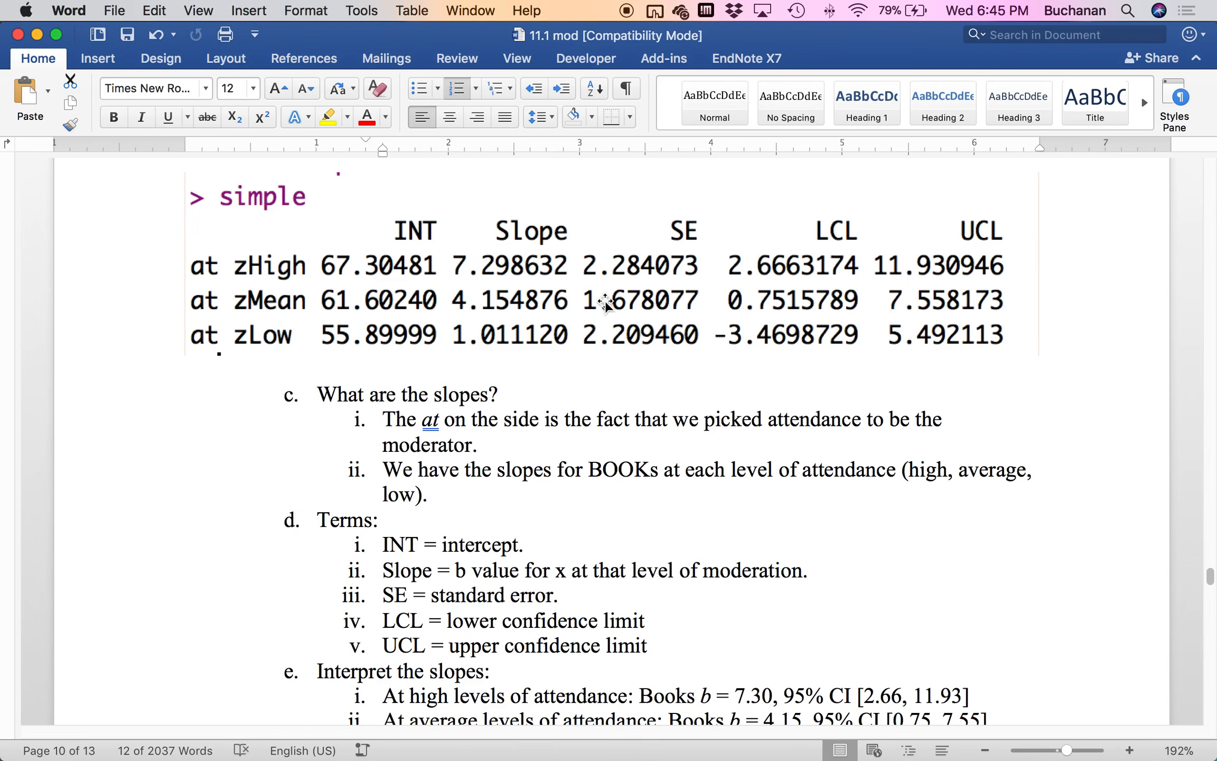
{"action": "scroll", "coordinate": [467, 367], "scroll_direction": "down", "scroll_amount": 2}
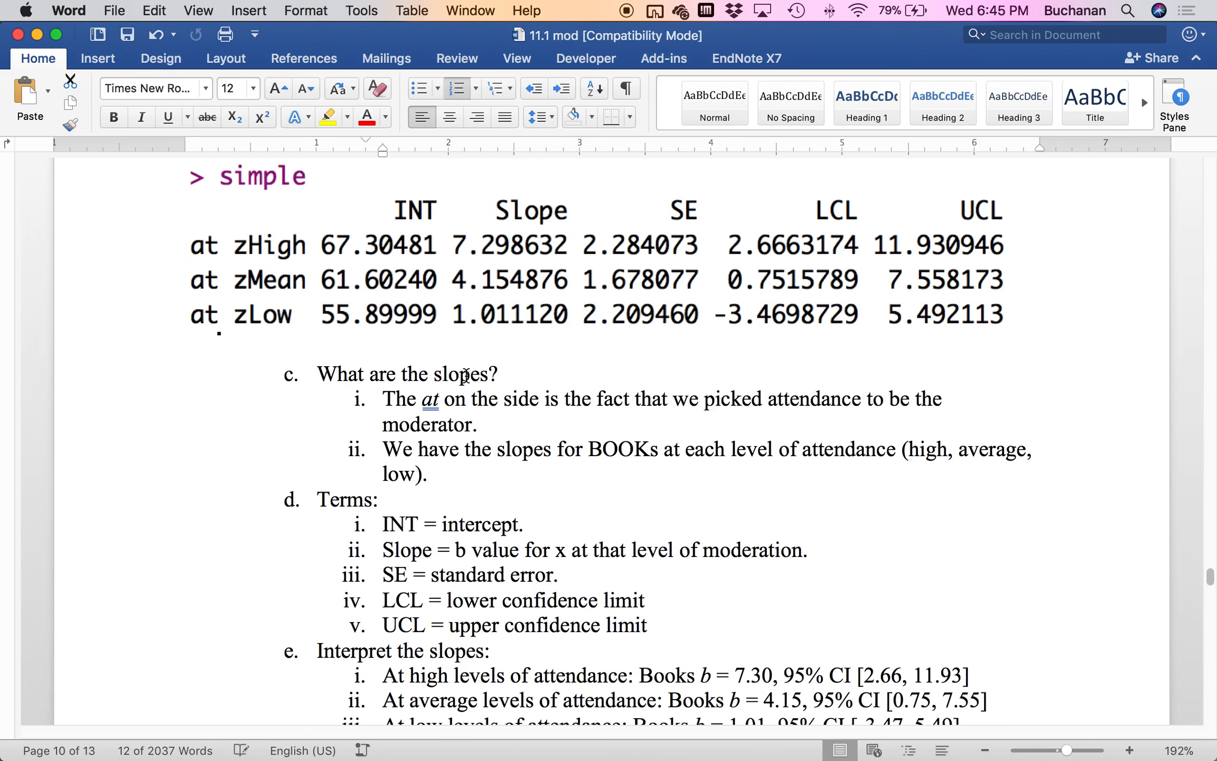
{"action": "scroll", "coordinate": [467, 375], "scroll_direction": "down", "scroll_amount": 5}
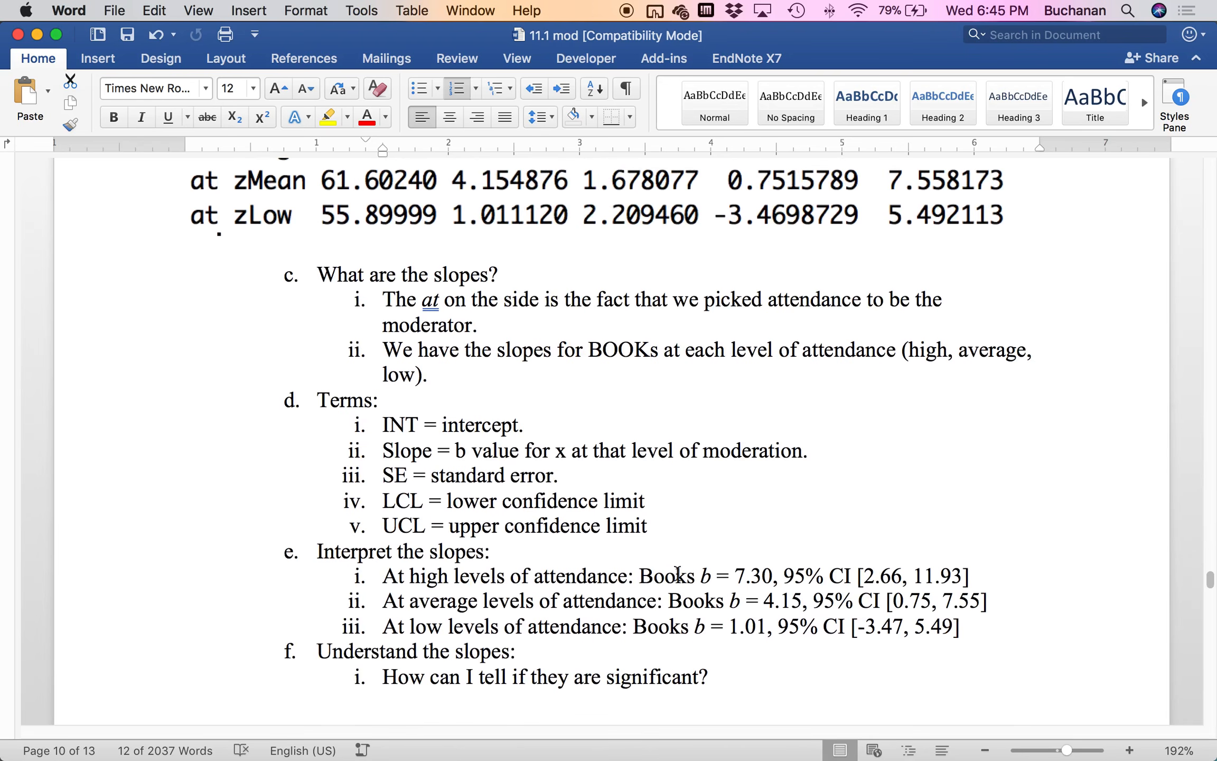
Examine the interpretations of the Books slope at average and low levels of attendance in the notes.
{"action": "left_click_drag", "start_coordinate": [383, 601], "coordinate": [986, 619]}
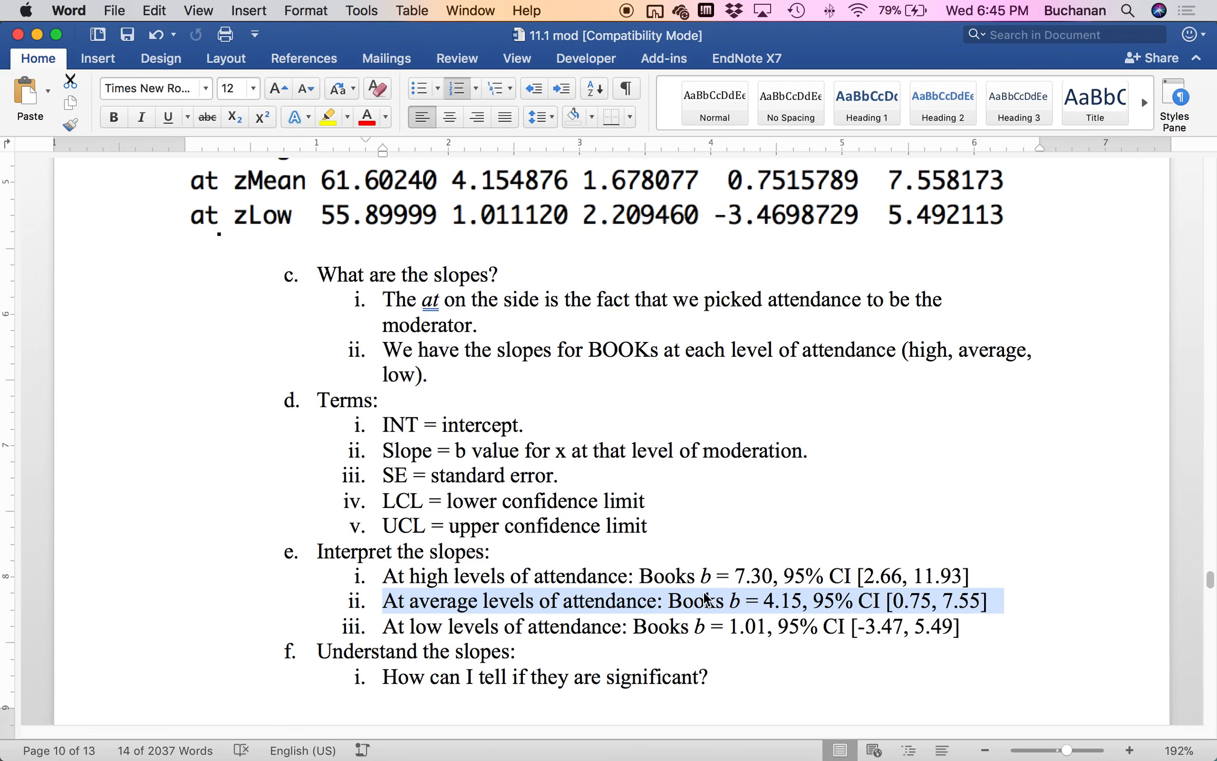
{"action": "left_click_drag", "start_coordinate": [390, 628], "coordinate": [980, 631]}
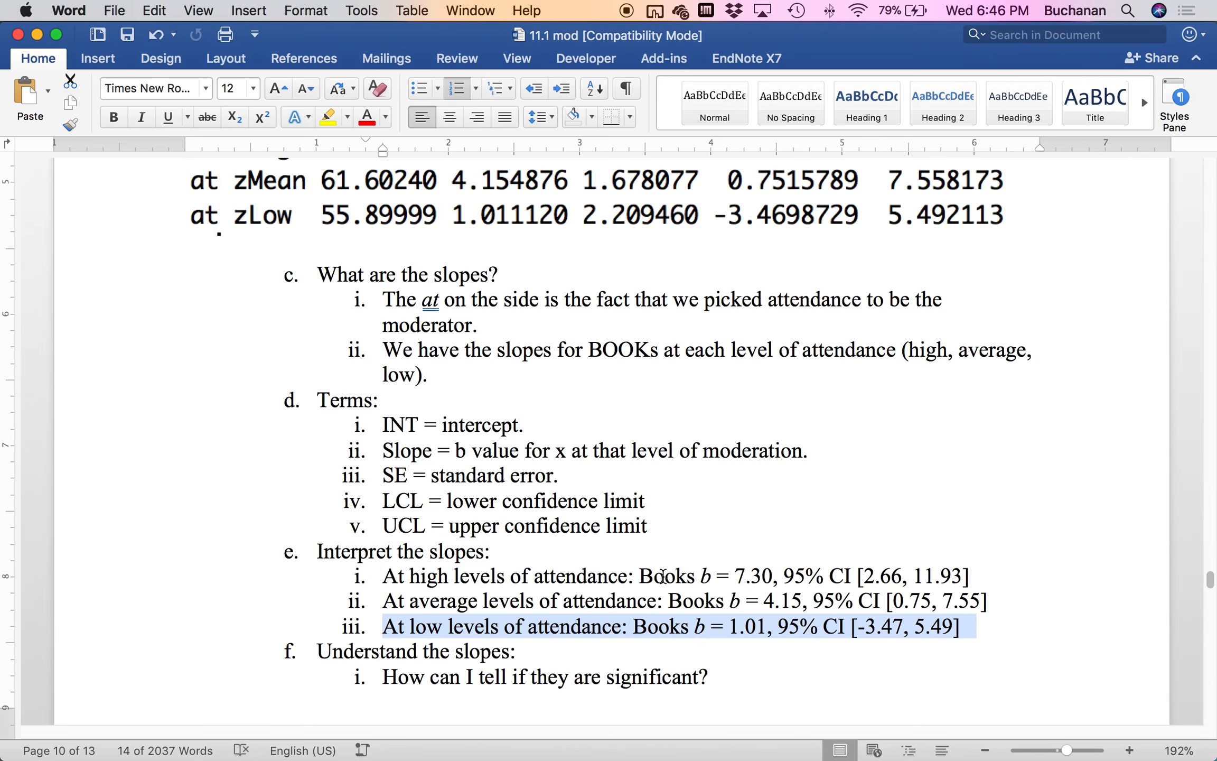
{"action": "left_click", "coordinate": [580, 604]}
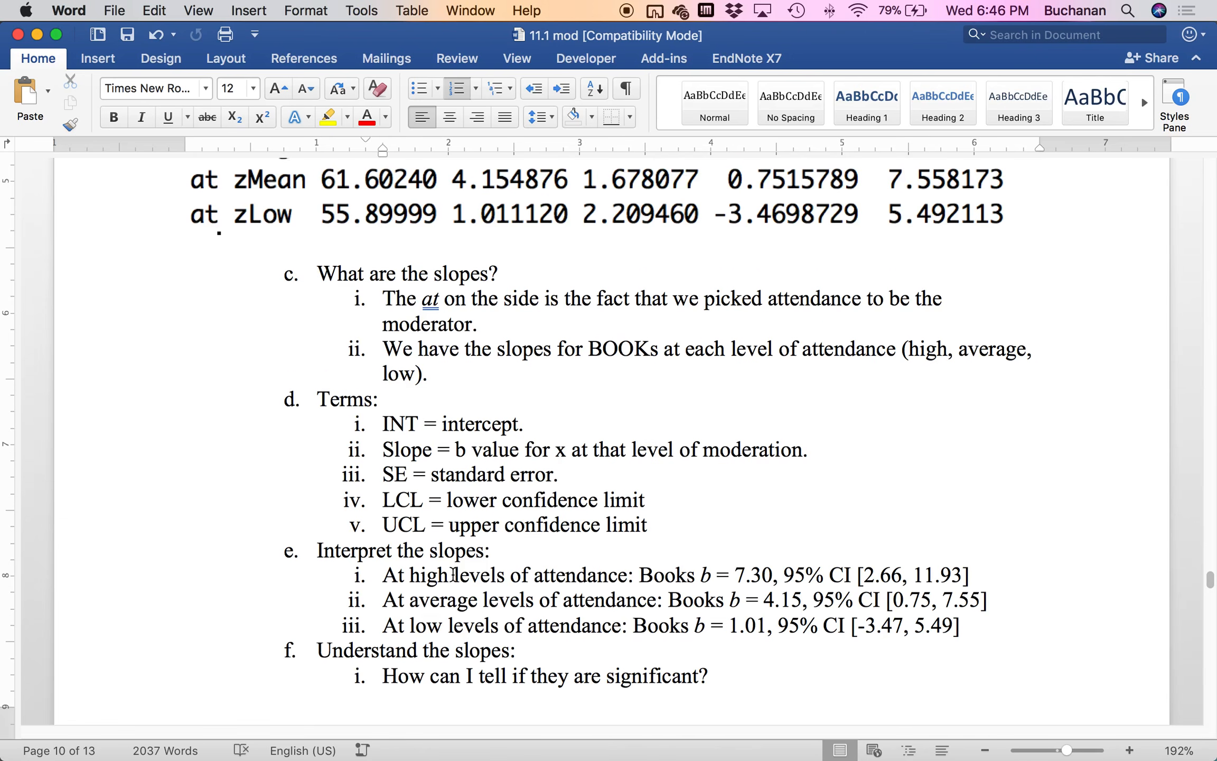
Check the confidence interval of the Books slope at each attendance level against the rule about including 0.
{"action": "scroll", "coordinate": [453, 575], "scroll_direction": "down", "scroll_amount": 1}
{"action": "scroll", "coordinate": [454, 575], "scroll_direction": "down", "scroll_amount": 10}
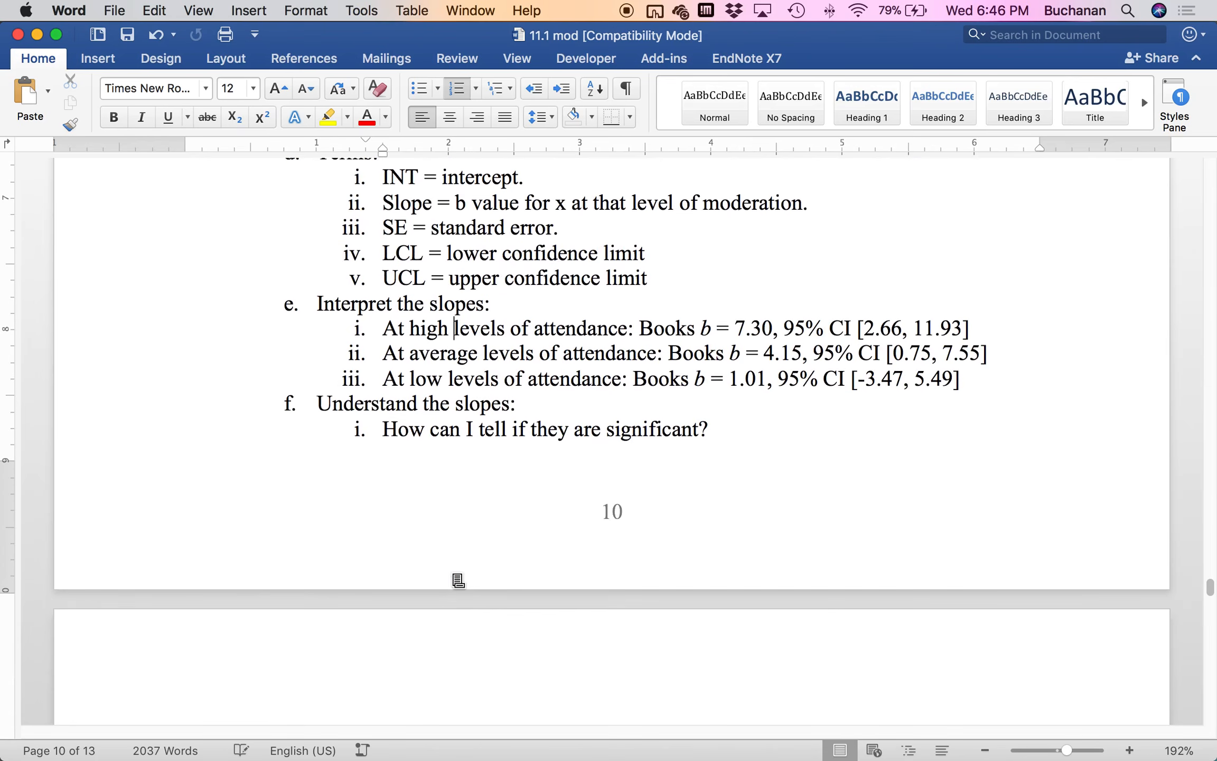
{"action": "scroll", "coordinate": [462, 570], "scroll_direction": "down", "scroll_amount": 2}
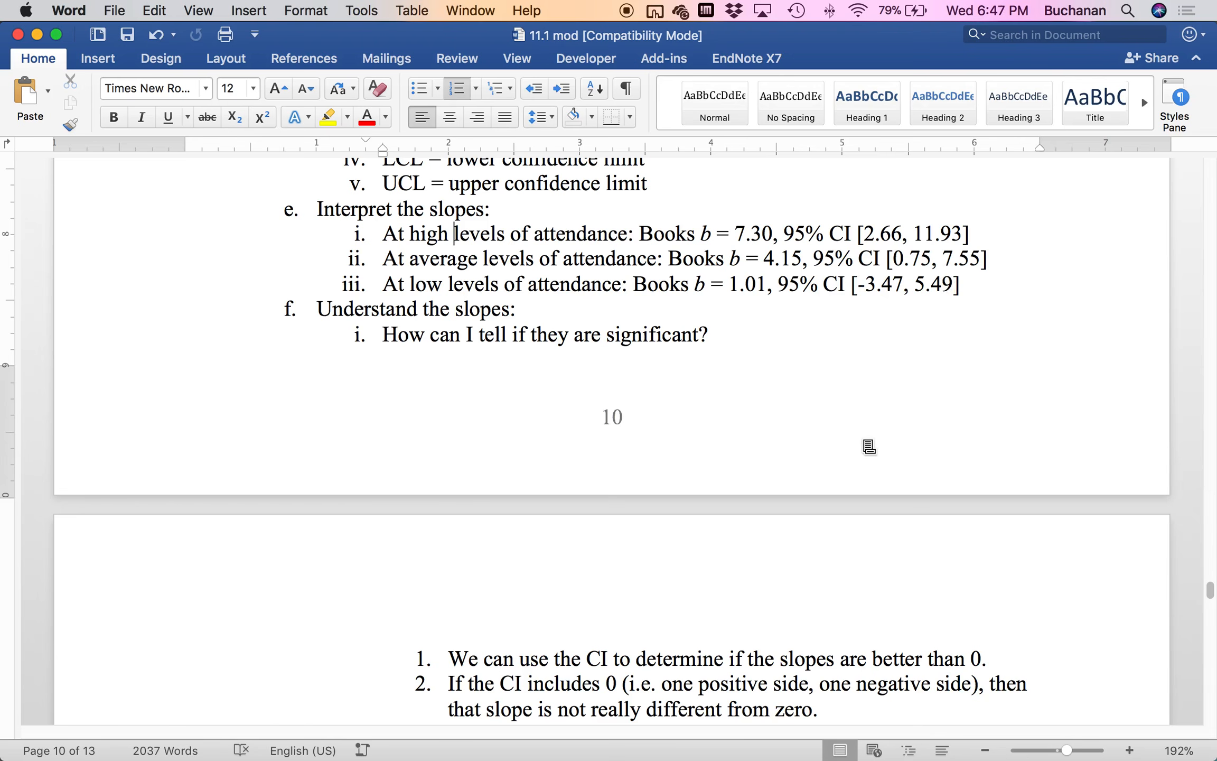
{"action": "left_click_drag", "start_coordinate": [977, 287], "coordinate": [634, 280]}
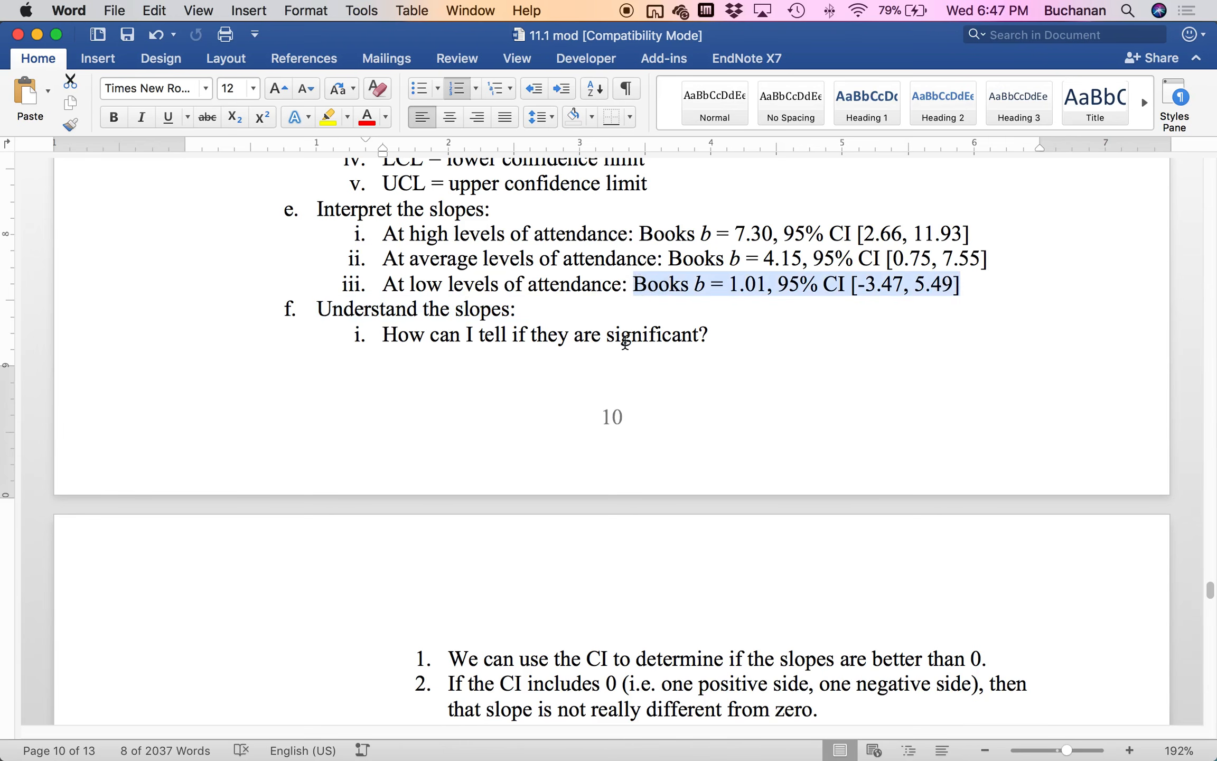
{"action": "left_click_drag", "start_coordinate": [1000, 254], "coordinate": [669, 260]}
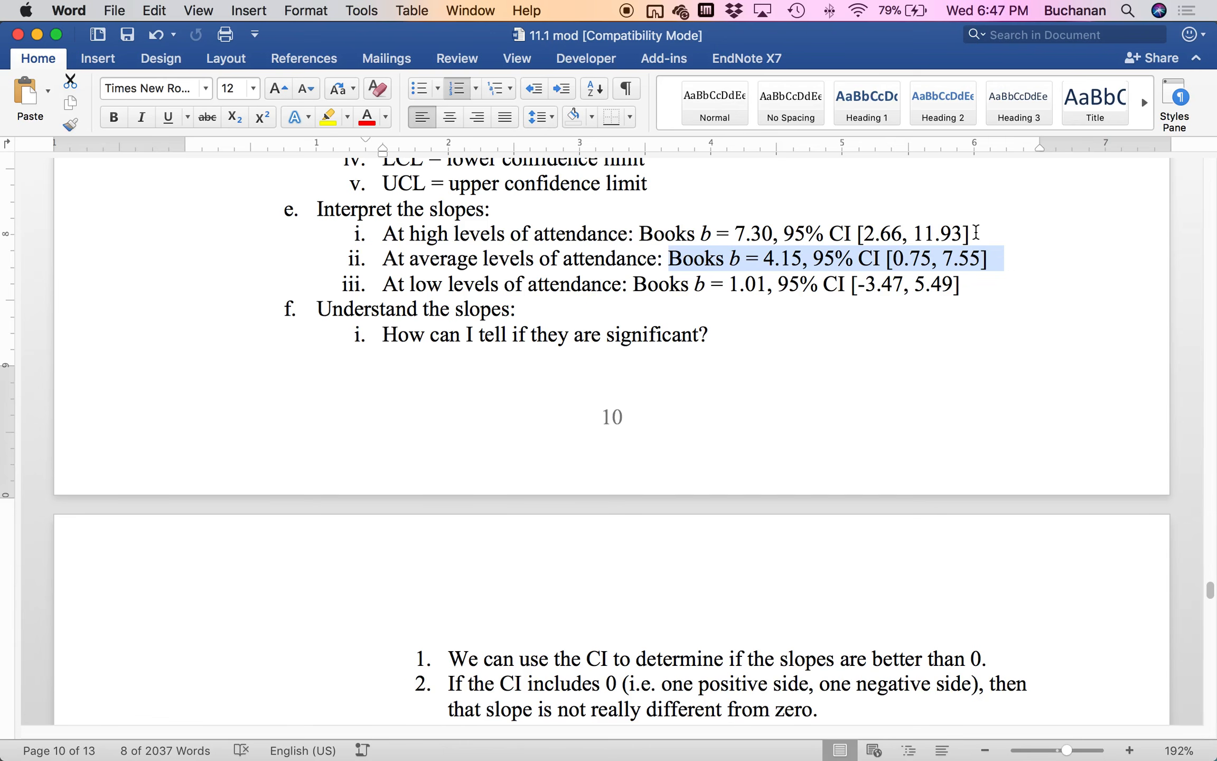
{"action": "left_click_drag", "start_coordinate": [978, 233], "coordinate": [639, 235]}
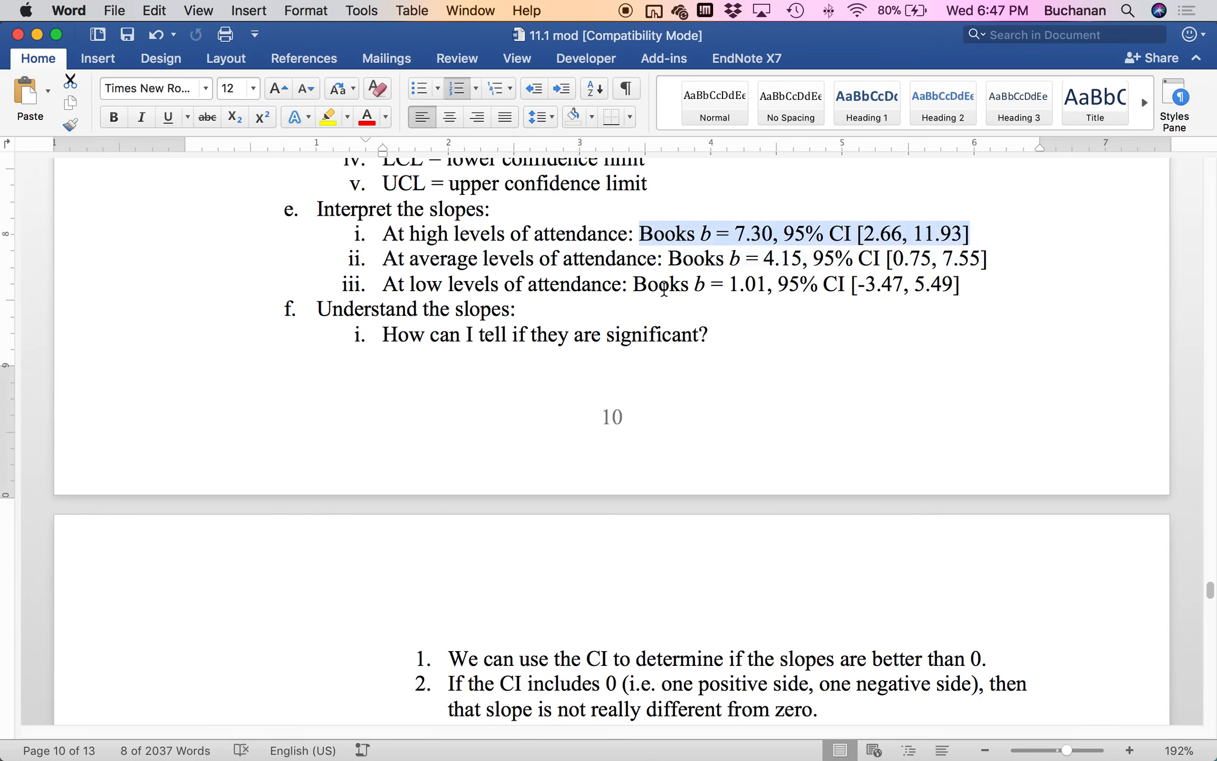
{"action": "scroll", "coordinate": [669, 292], "scroll_direction": "down", "scroll_amount": 5}
{"action": "scroll", "coordinate": [670, 292], "scroll_direction": "down", "scroll_amount": 8}
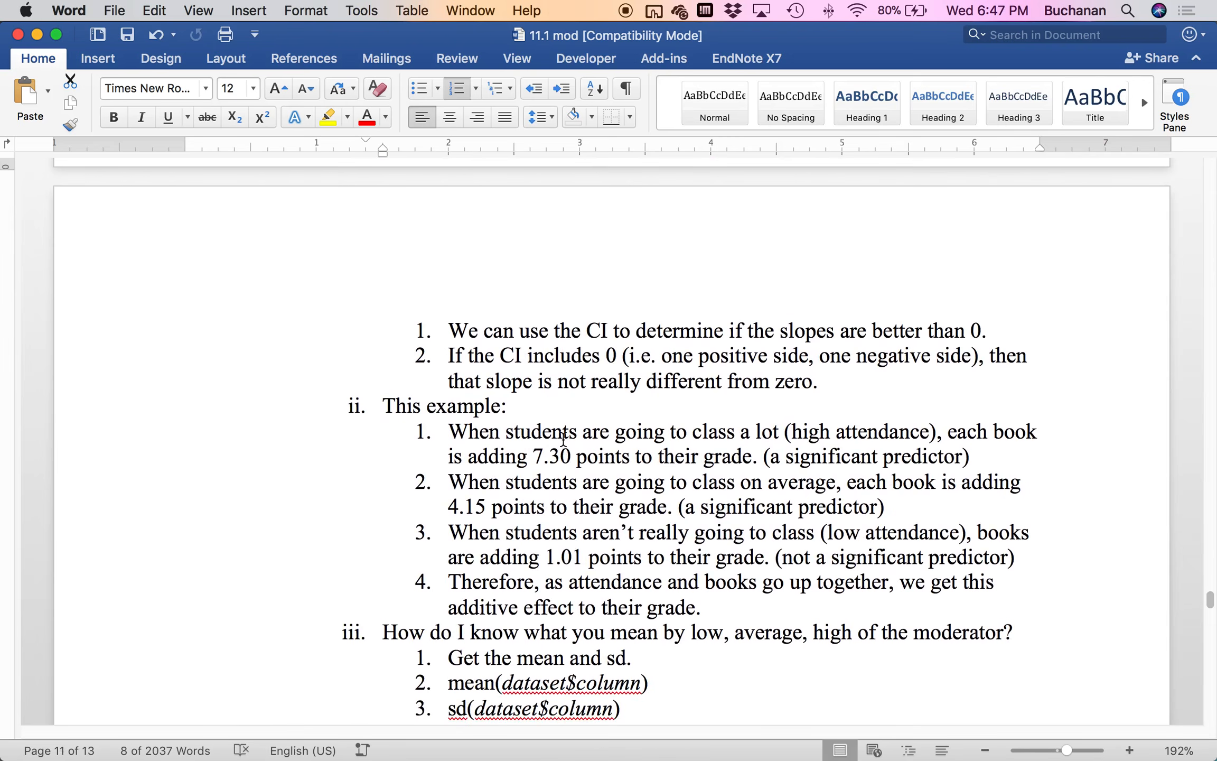
{"action": "scroll", "coordinate": [561, 443], "scroll_direction": "up", "scroll_amount": 10}
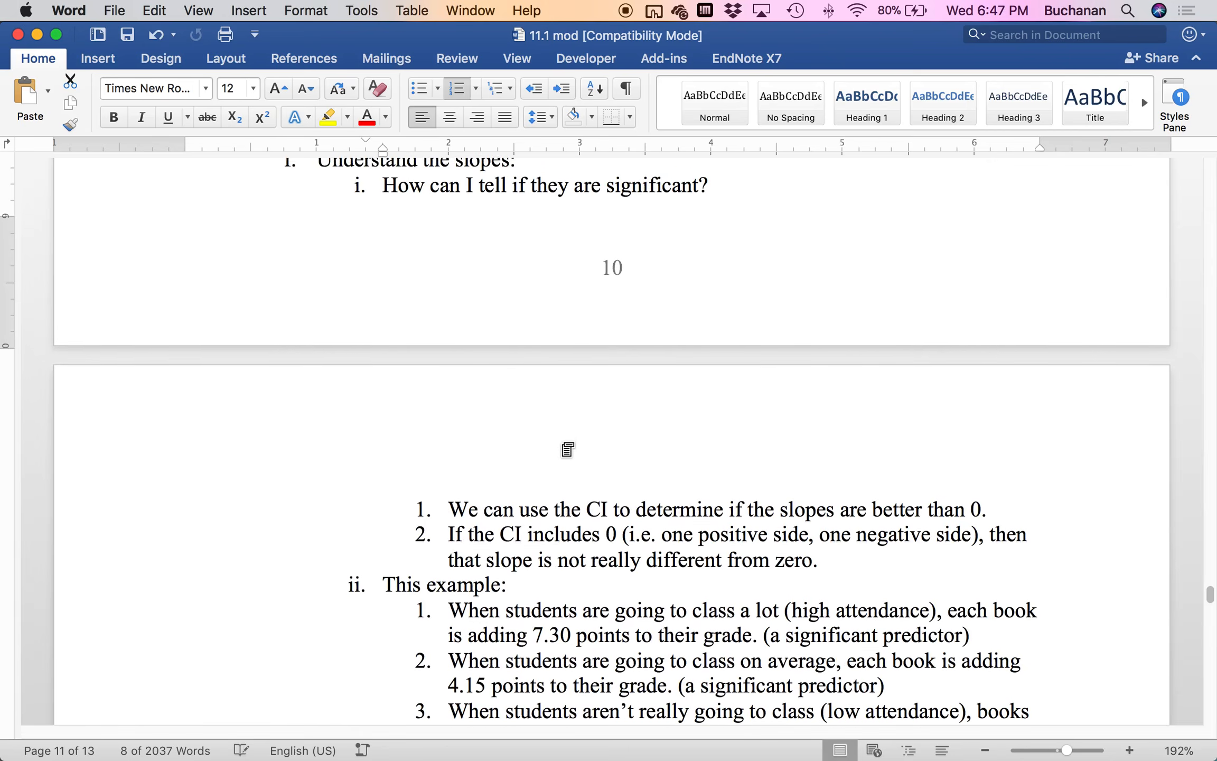
{"action": "scroll", "coordinate": [562, 443], "scroll_direction": "up", "scroll_amount": 2}
{"action": "left_click", "coordinate": [536, 432]}
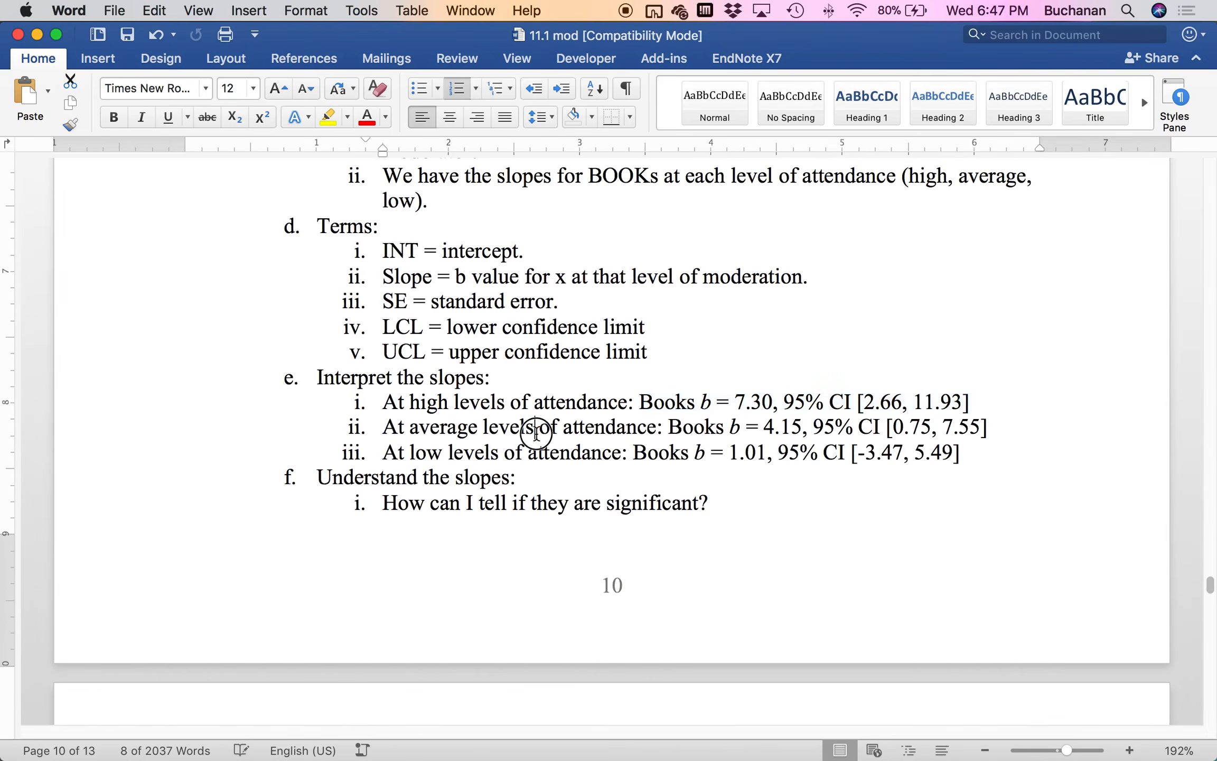
{"action": "scroll", "coordinate": [537, 433], "scroll_direction": "up", "scroll_amount": 2}
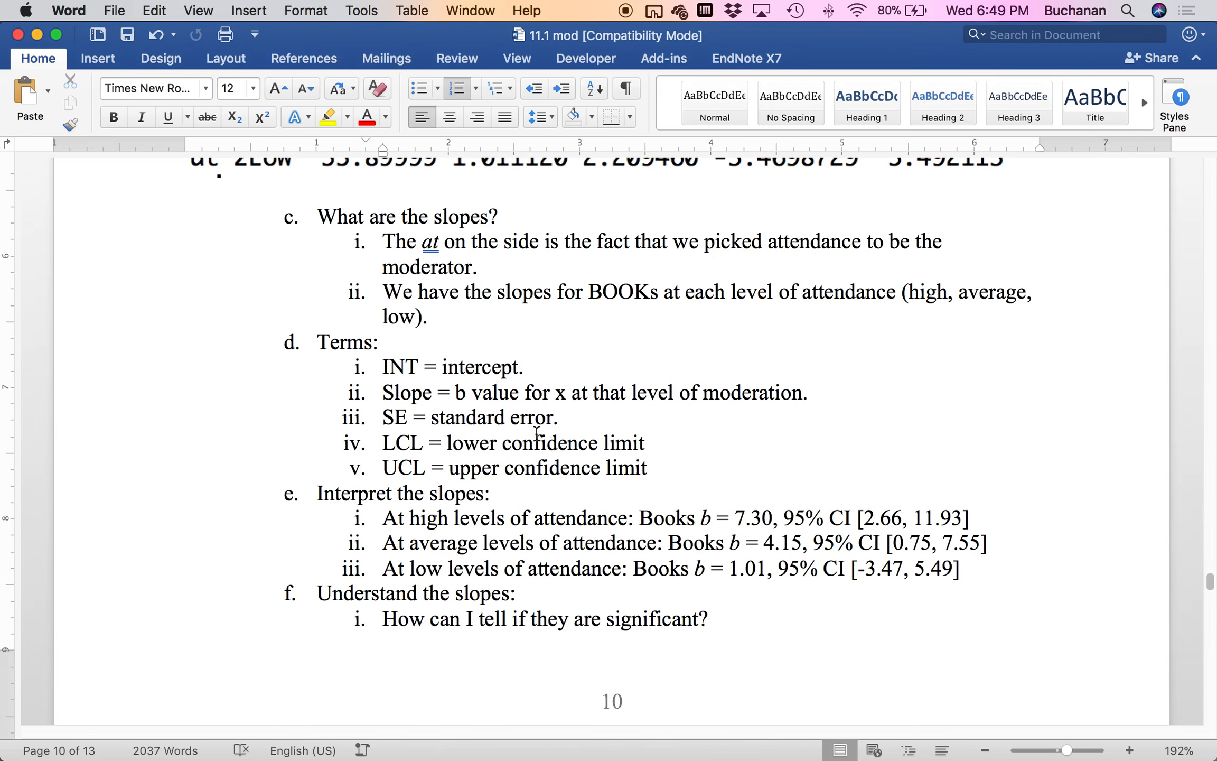
Read how the mean and sd define low, average and high attendance, and continue to the graph instructions under item 16.
{"action": "scroll", "coordinate": [537, 433], "scroll_direction": "down", "scroll_amount": 20}
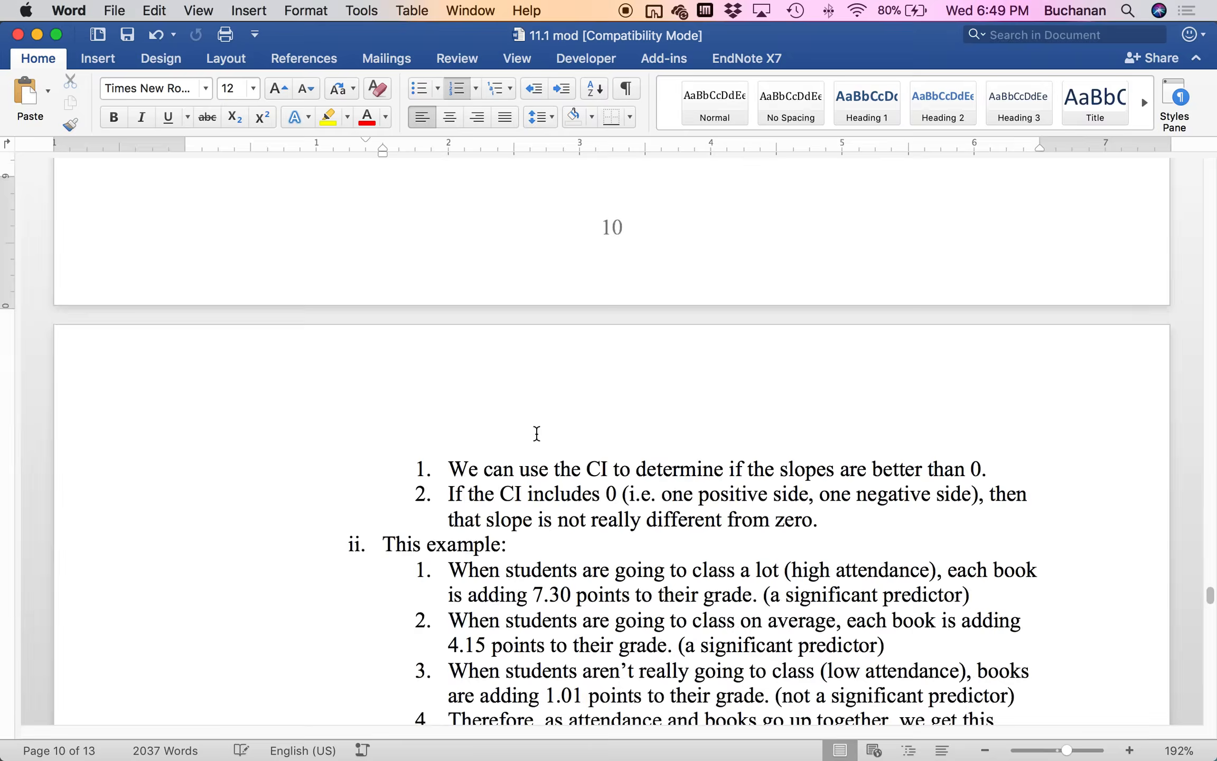
{"action": "scroll", "coordinate": [536, 434], "scroll_direction": "down", "scroll_amount": 6}
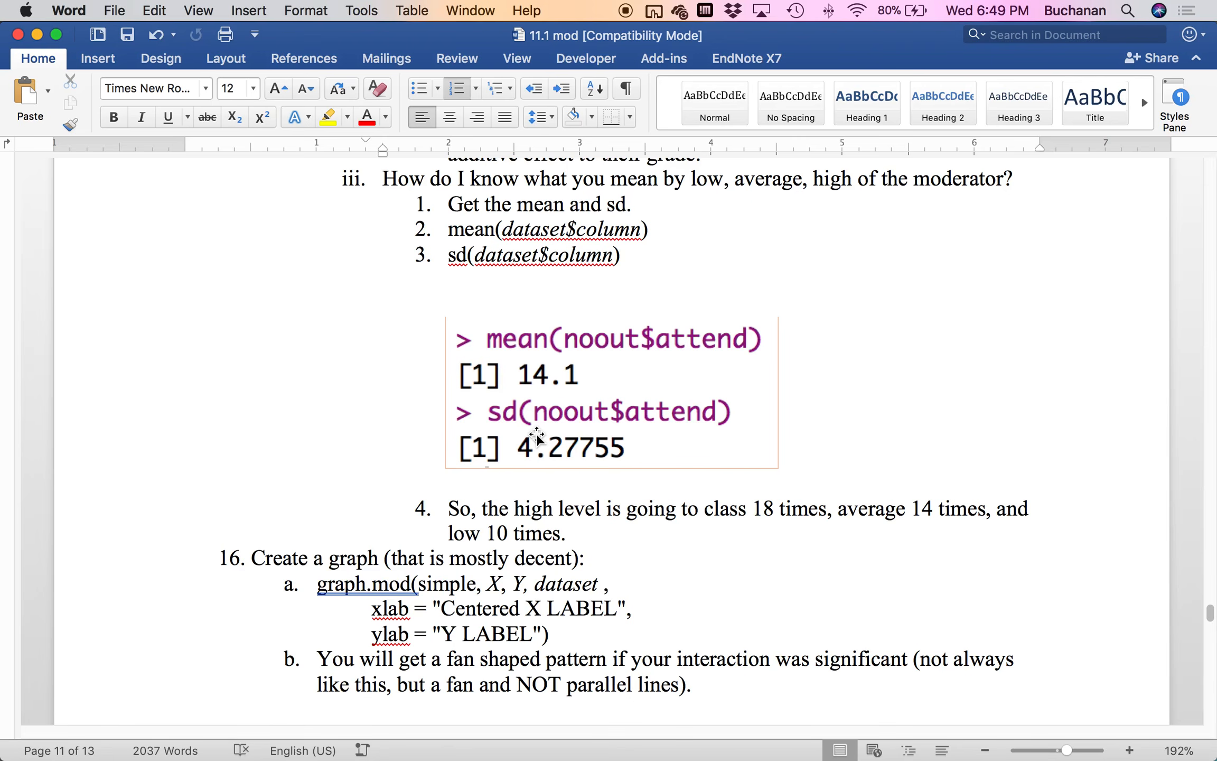
{"action": "mouse_move", "coordinate": [636, 758]}
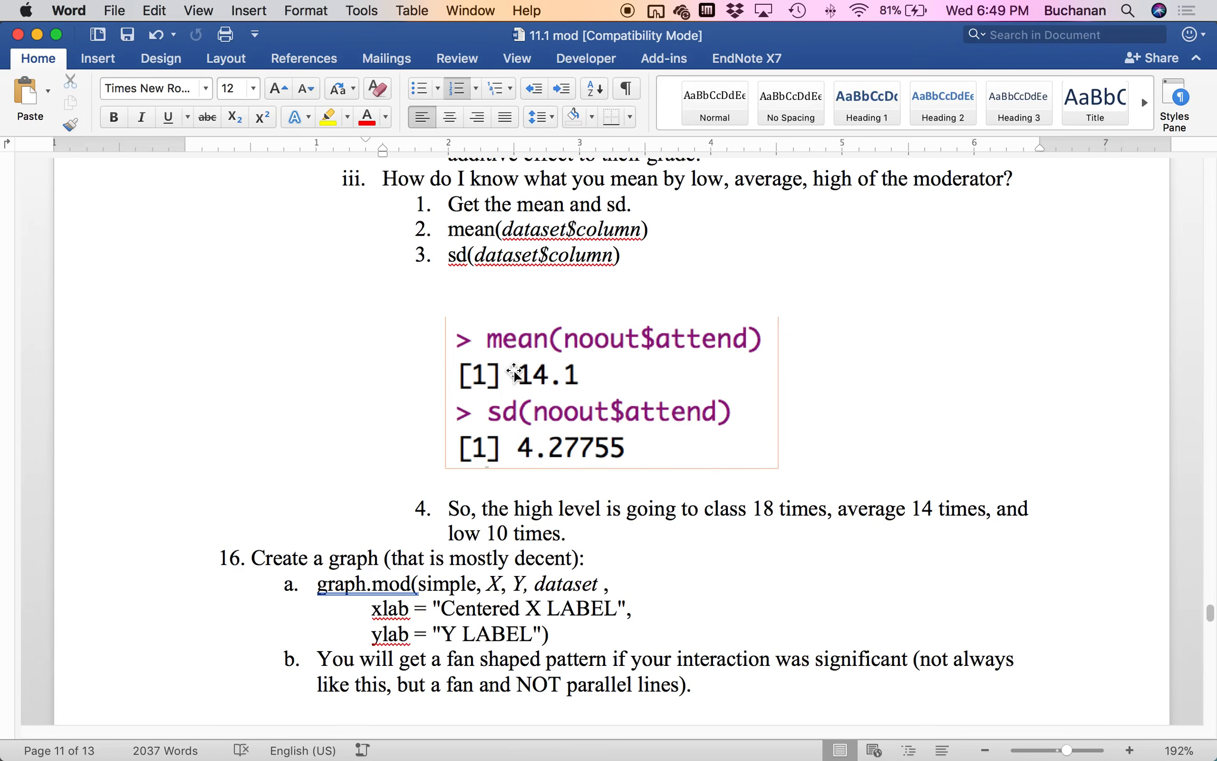
{"action": "scroll", "coordinate": [515, 372], "scroll_direction": "down", "scroll_amount": 10}
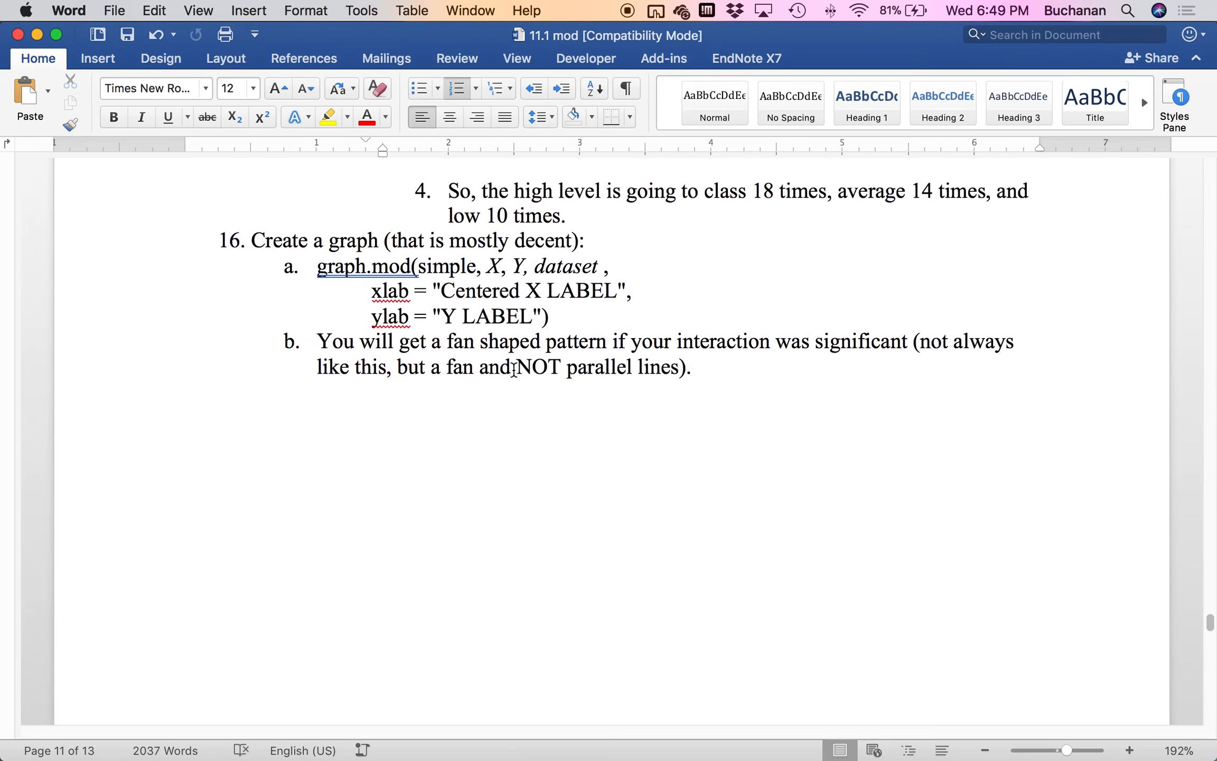
Switch to RStudio and check the simple, books and grade arguments of the graph.mod call.
{"action": "mouse_move", "coordinate": [490, 740]}
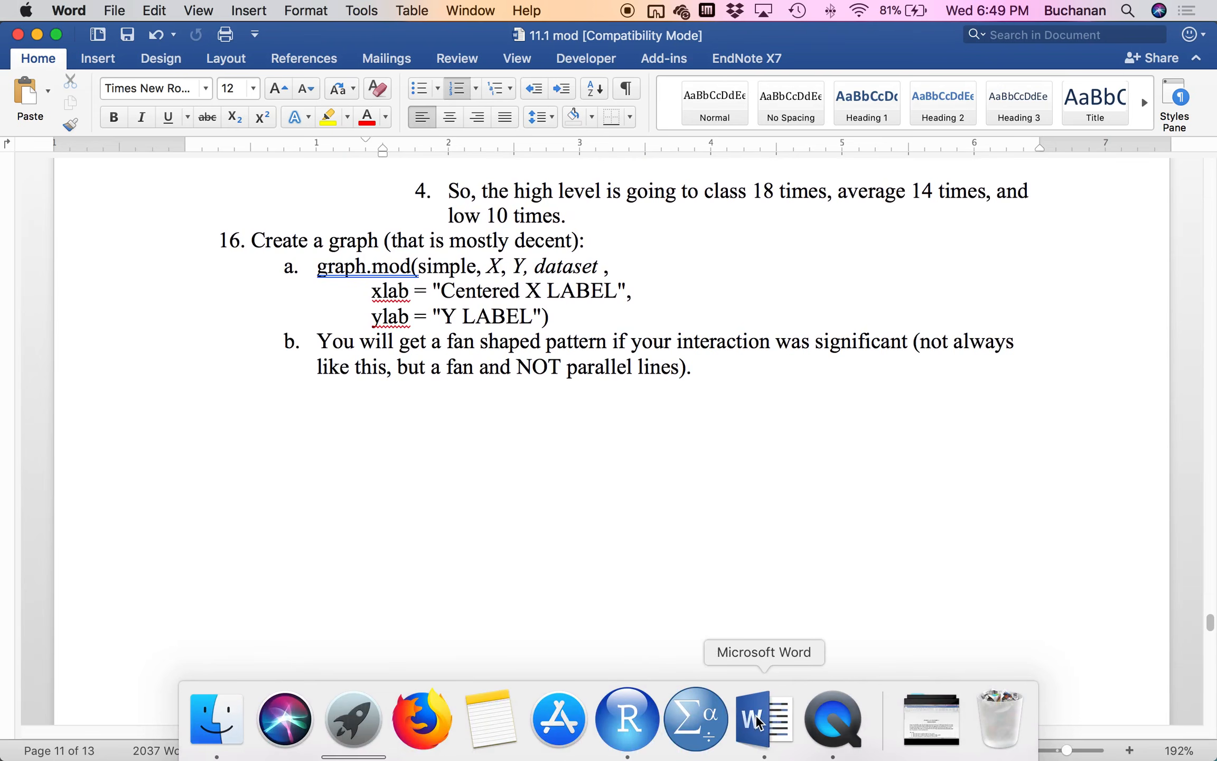
{"action": "left_click", "coordinate": [631, 715]}
{"action": "scroll", "coordinate": [351, 432], "scroll_direction": "down", "scroll_amount": 2}
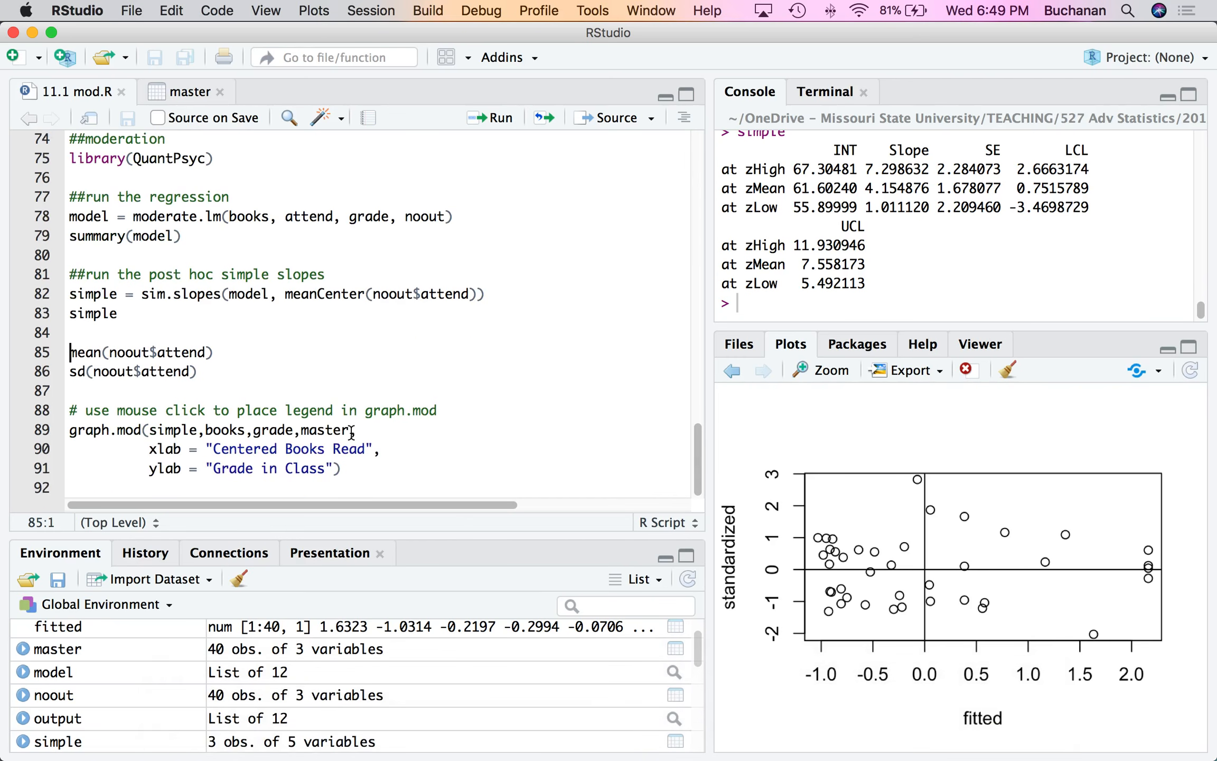
{"action": "left_click", "coordinate": [279, 429]}
{"action": "scroll", "coordinate": [60, 452], "scroll_direction": "up", "scroll_amount": 1}
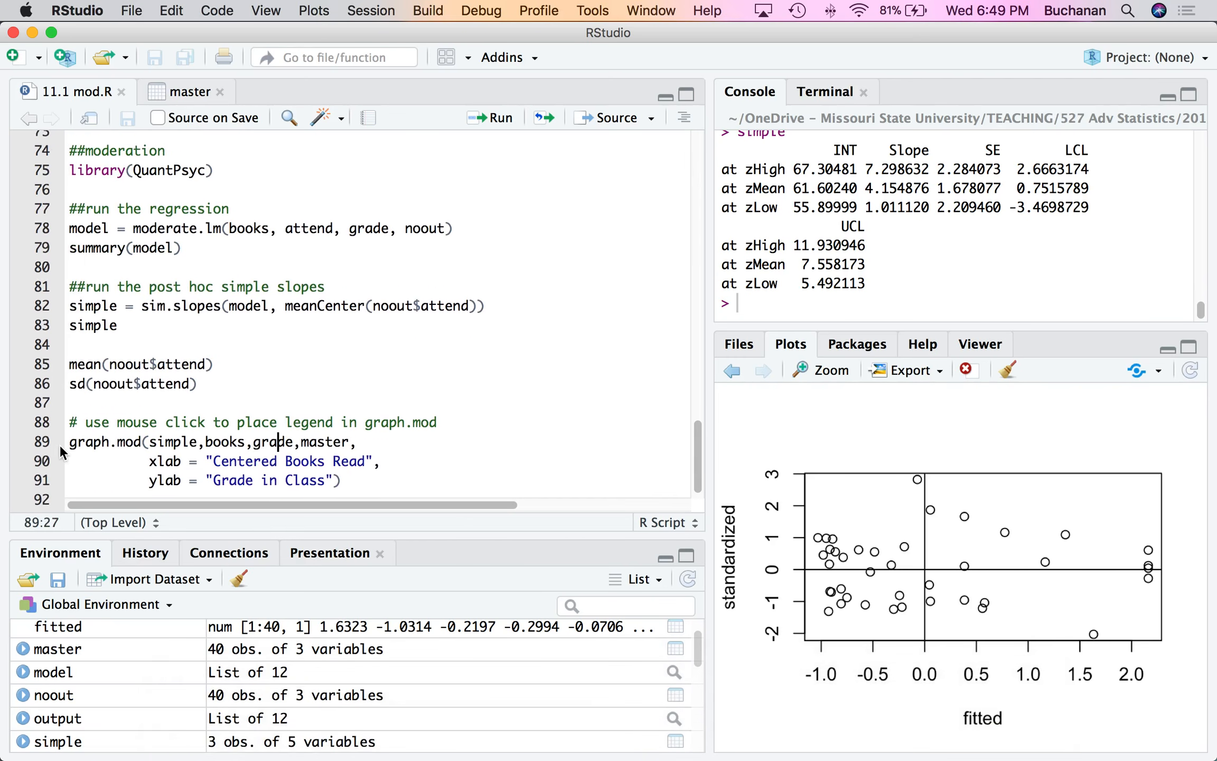
{"action": "double_click", "coordinate": [172, 442]}
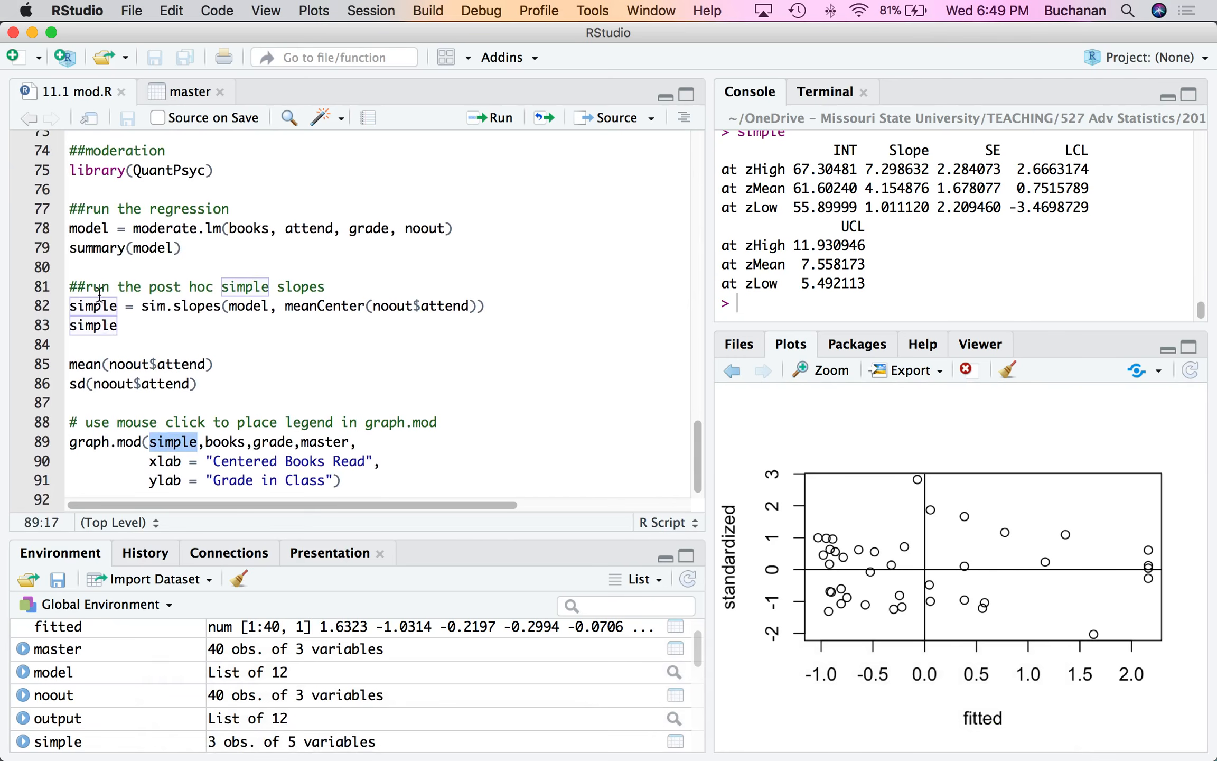
{"action": "left_click", "coordinate": [231, 442]}
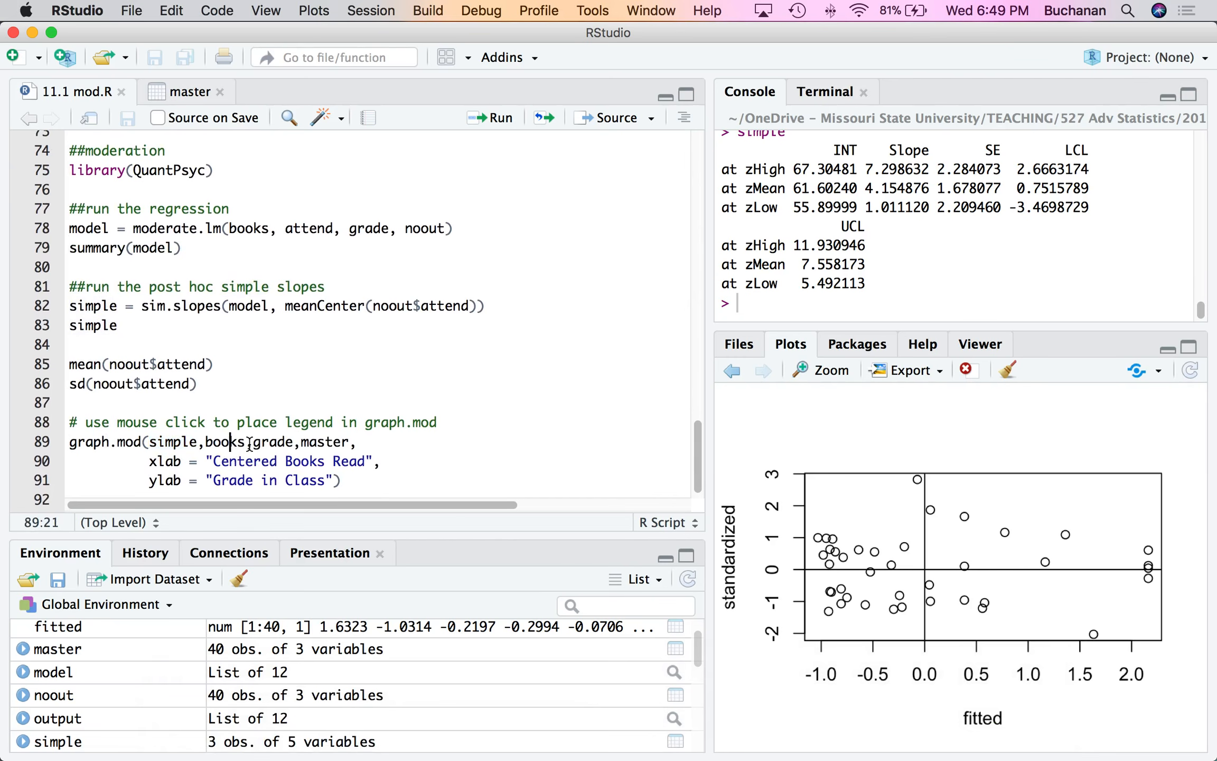
{"action": "left_click", "coordinate": [279, 442]}
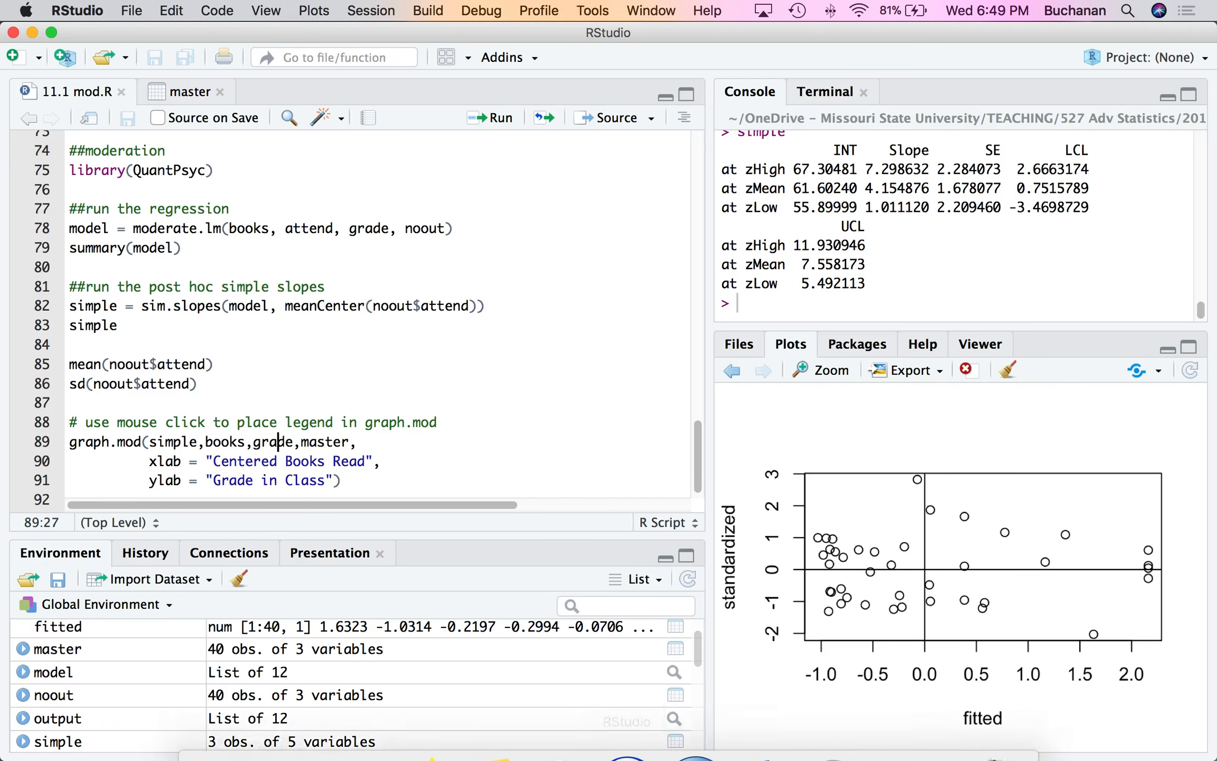
Switch to the Word notes and review the graph.mod(simple, X, Y, dataset) template under item 16.
{"action": "mouse_move", "coordinate": [786, 749]}
{"action": "left_click", "coordinate": [763, 721]}
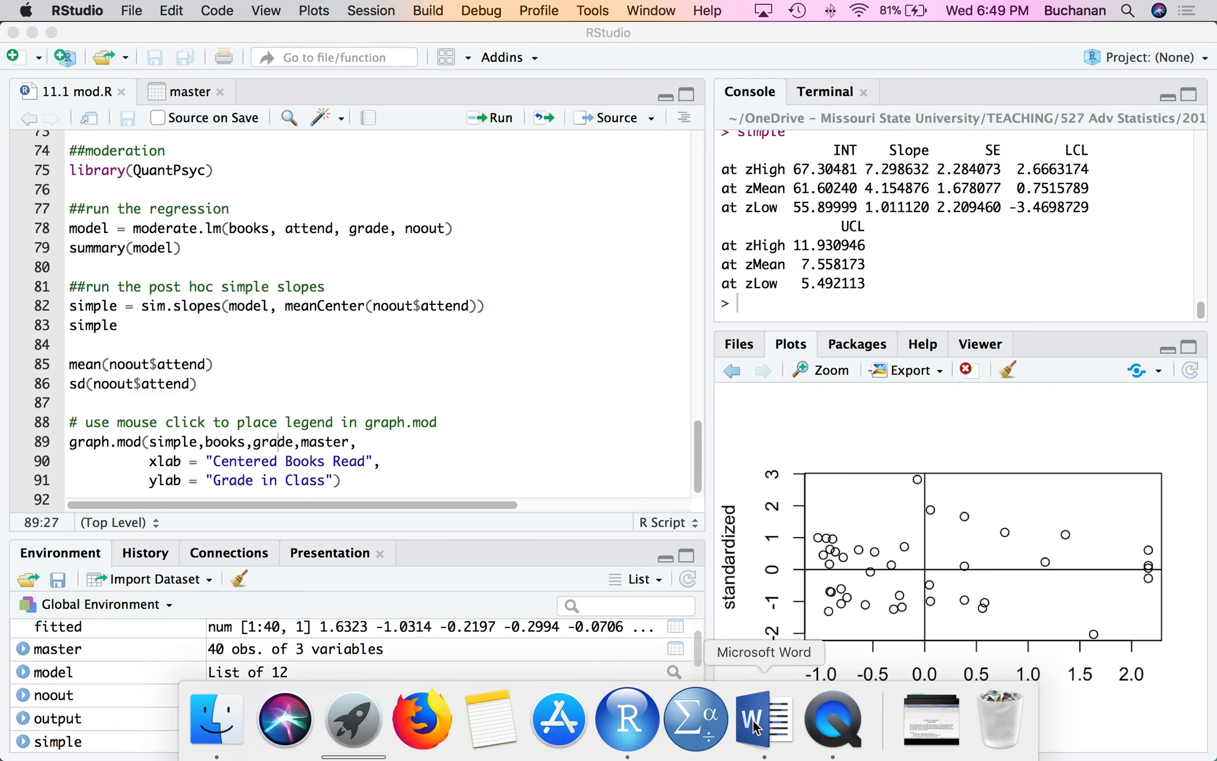
{"action": "scroll", "coordinate": [647, 474], "scroll_direction": "down", "scroll_amount": 4}
{"action": "scroll", "coordinate": [647, 474], "scroll_direction": "up", "scroll_amount": 6}
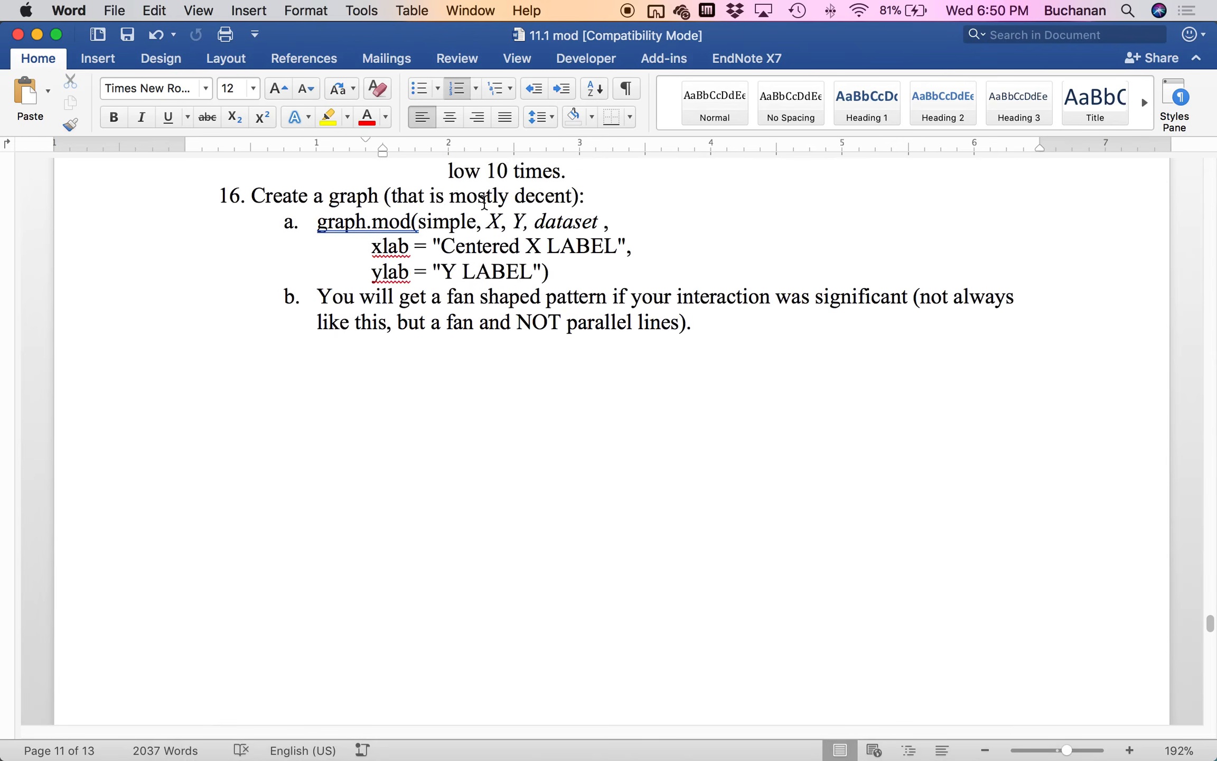
Switch to RStudio and check the "Centered Books Read" and "Grade in Class" axis labels in the graph.mod call.
{"action": "mouse_move", "coordinate": [734, 753]}
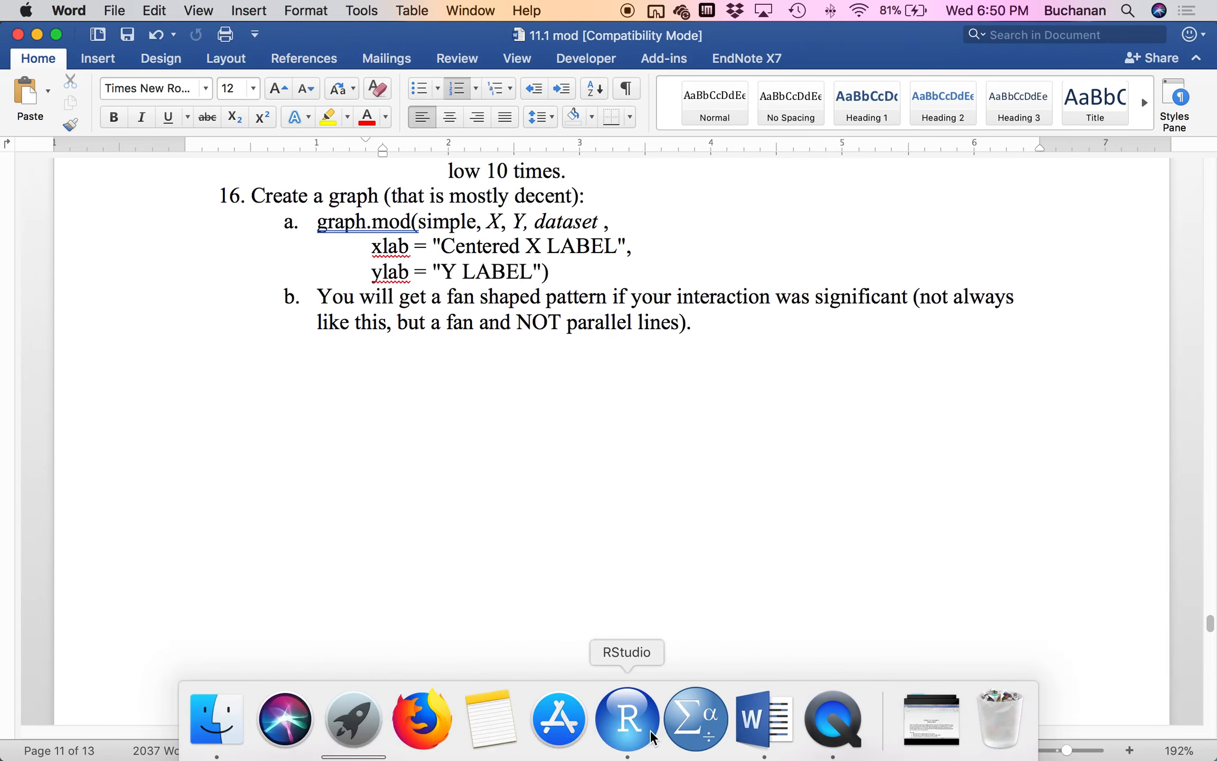
{"action": "left_click", "coordinate": [627, 718]}
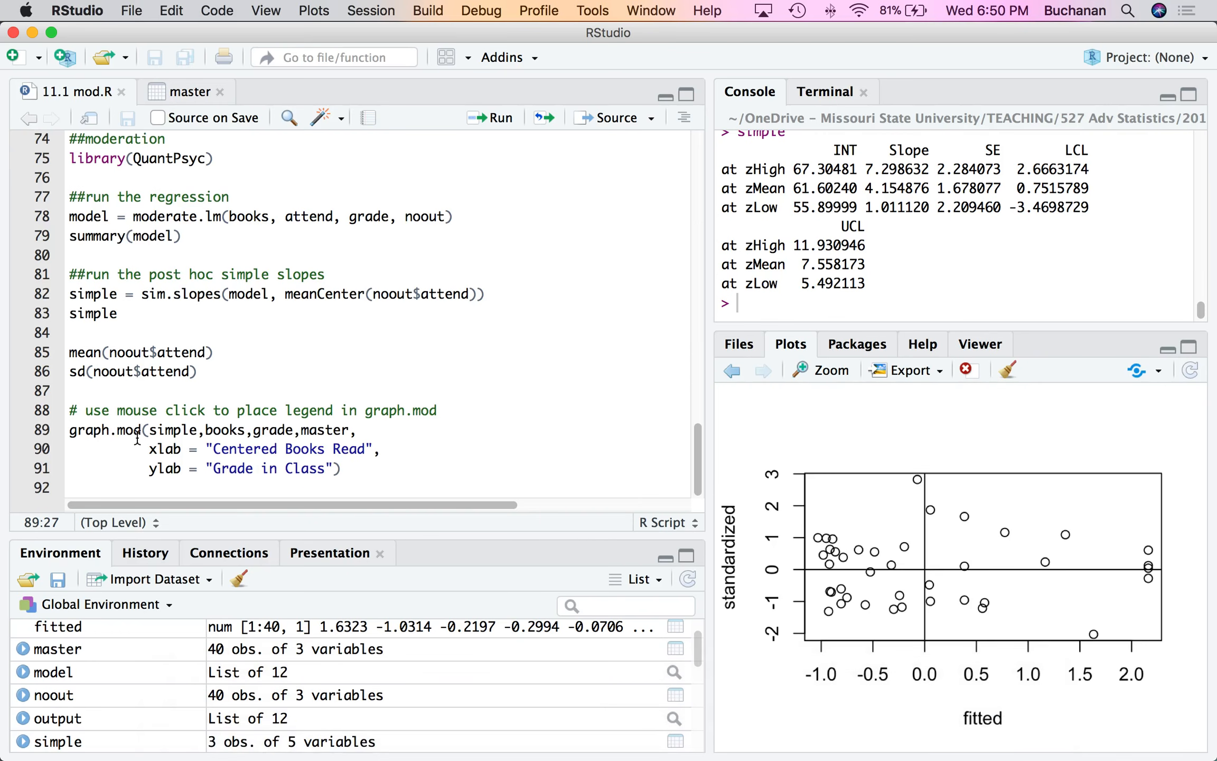
{"action": "double_click", "coordinate": [230, 450]}
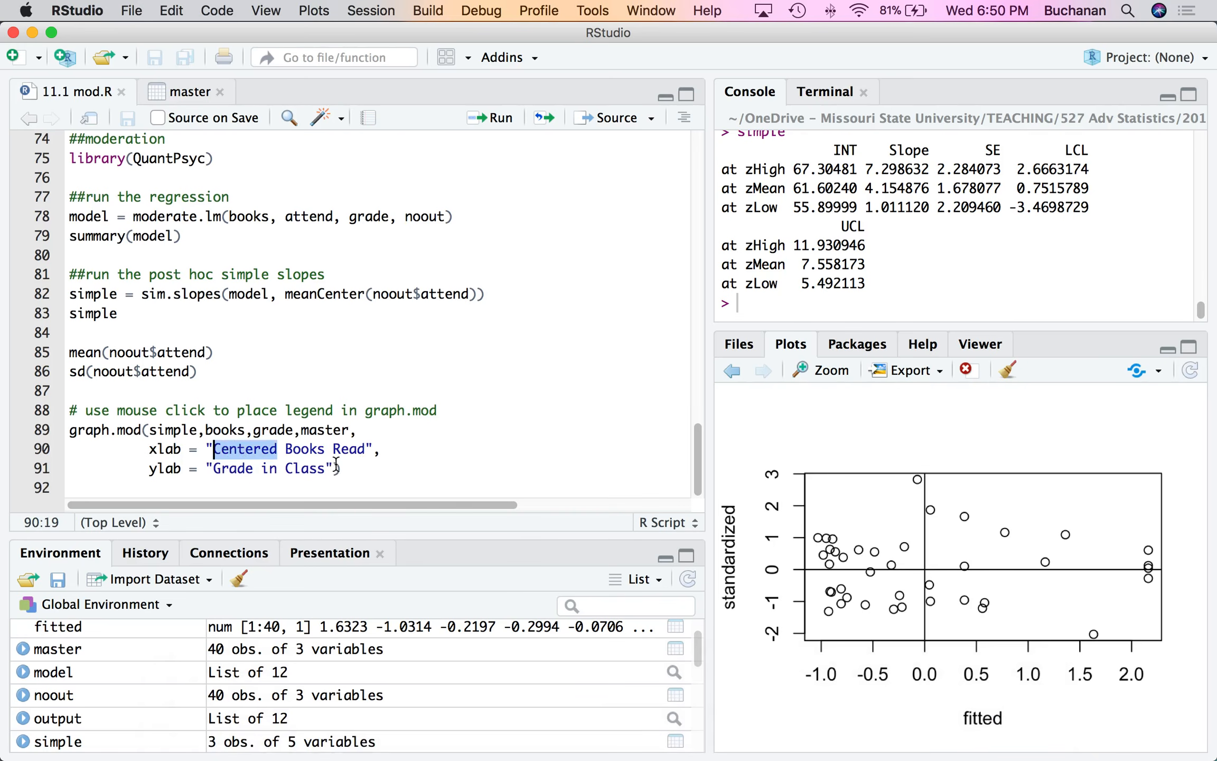
{"action": "left_click", "coordinate": [303, 451]}
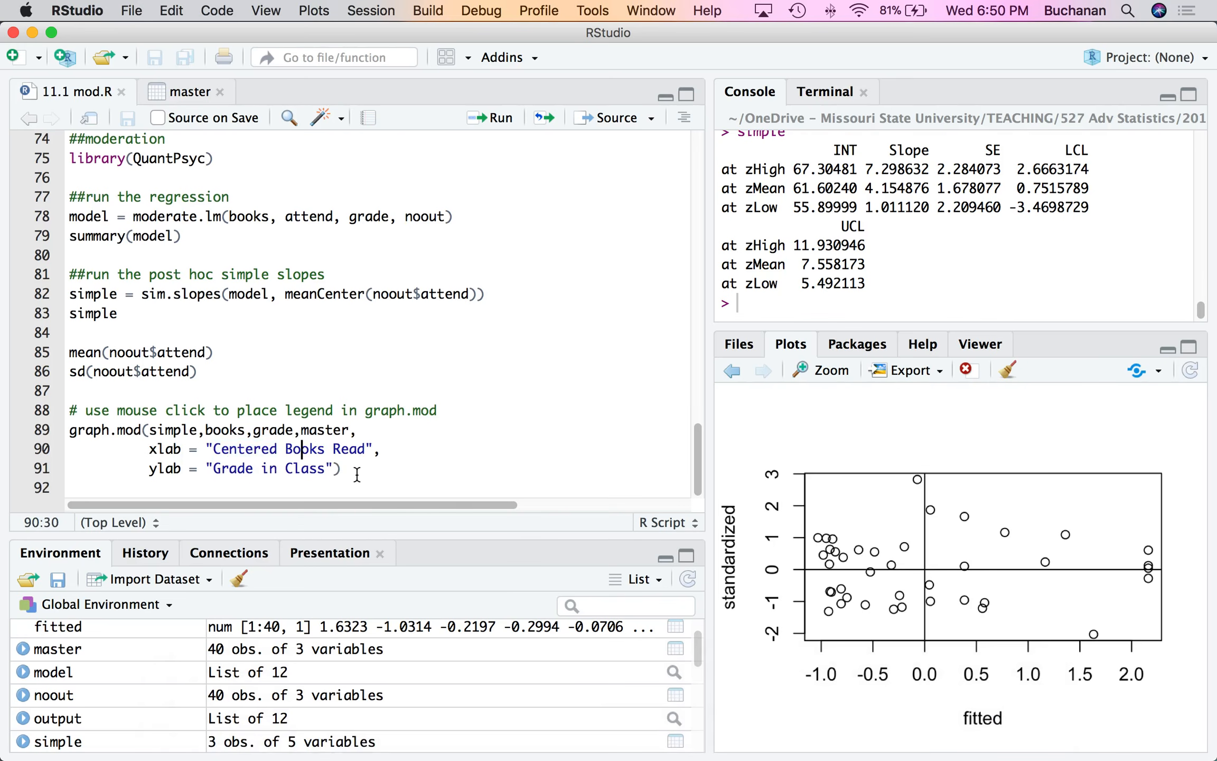
Run the graph.mod call for books and grade, place the legend inside the plot over the lines, and view the graph enlarged.
{"action": "left_click", "coordinate": [173, 429]}
{"action": "key", "text": "super+Return"}
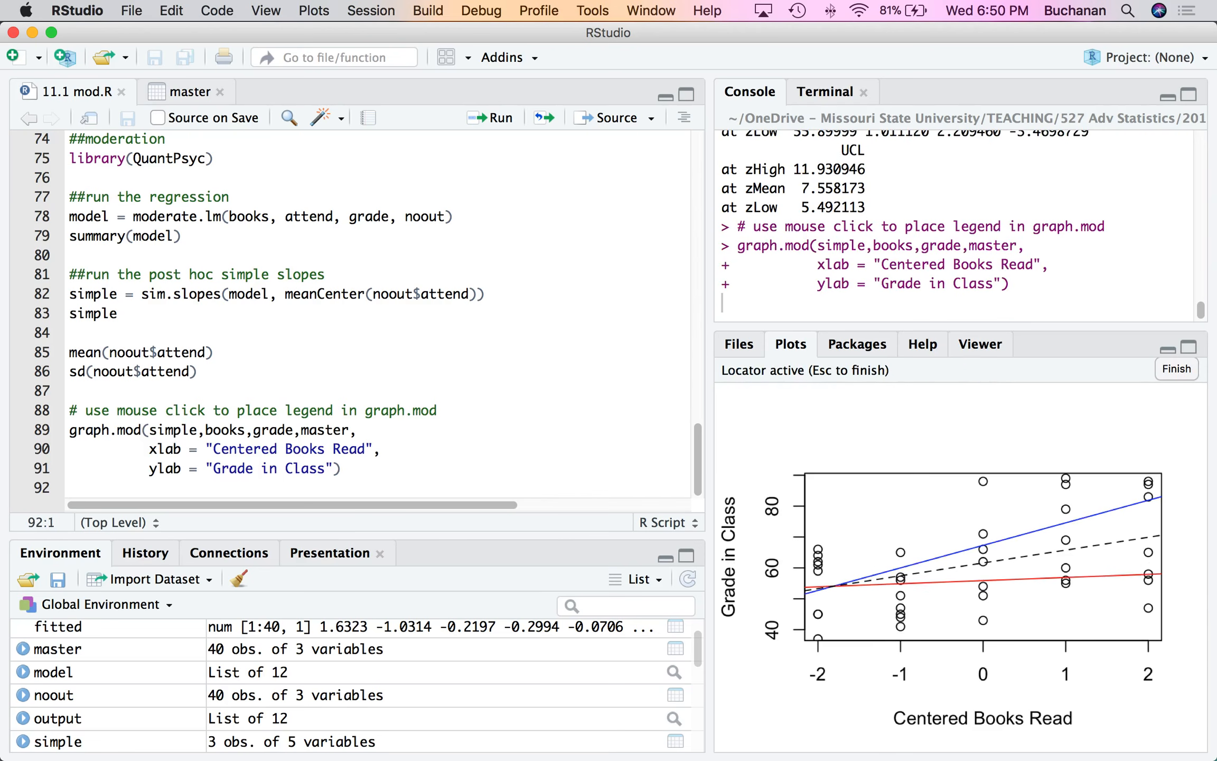
{"action": "left_click", "coordinate": [840, 495]}
{"action": "left_click", "coordinate": [824, 369]}
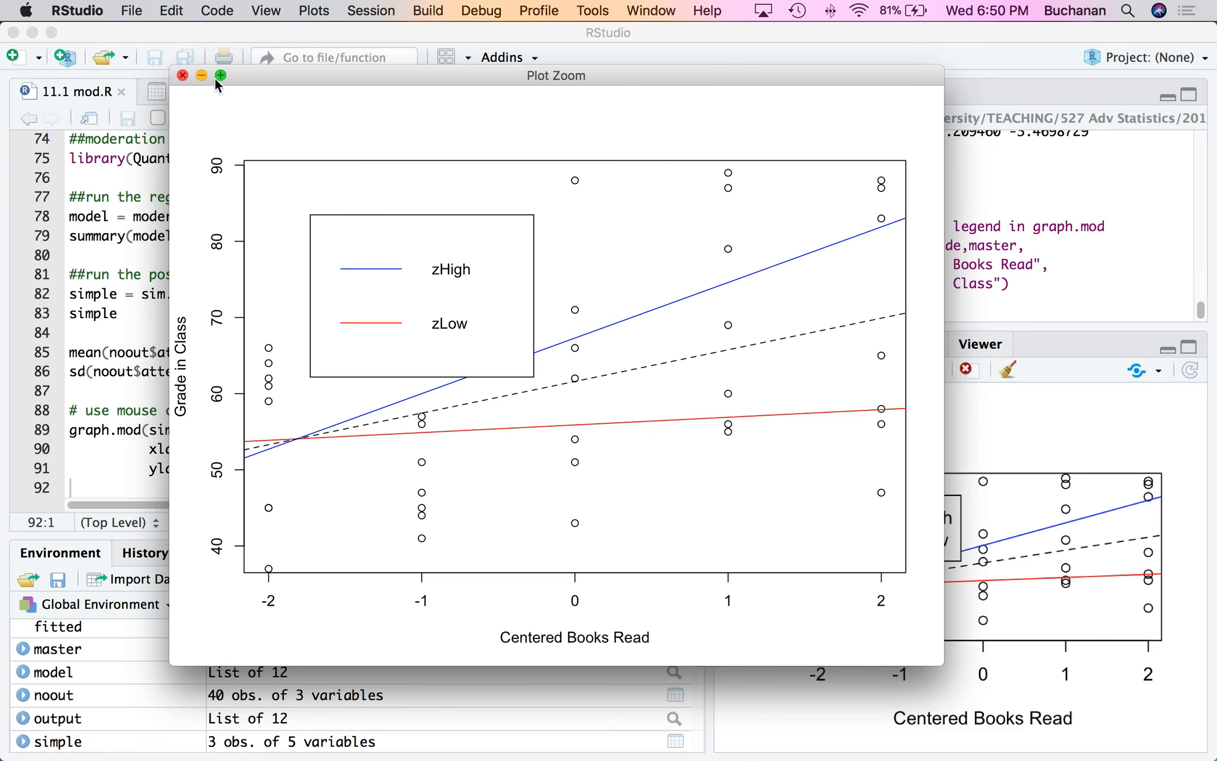
{"action": "left_click", "coordinate": [181, 77]}
Rerun the graph.mod call, finish the locator without placing a legend, and view the graph enlarged.
{"action": "left_click", "coordinate": [270, 410]}
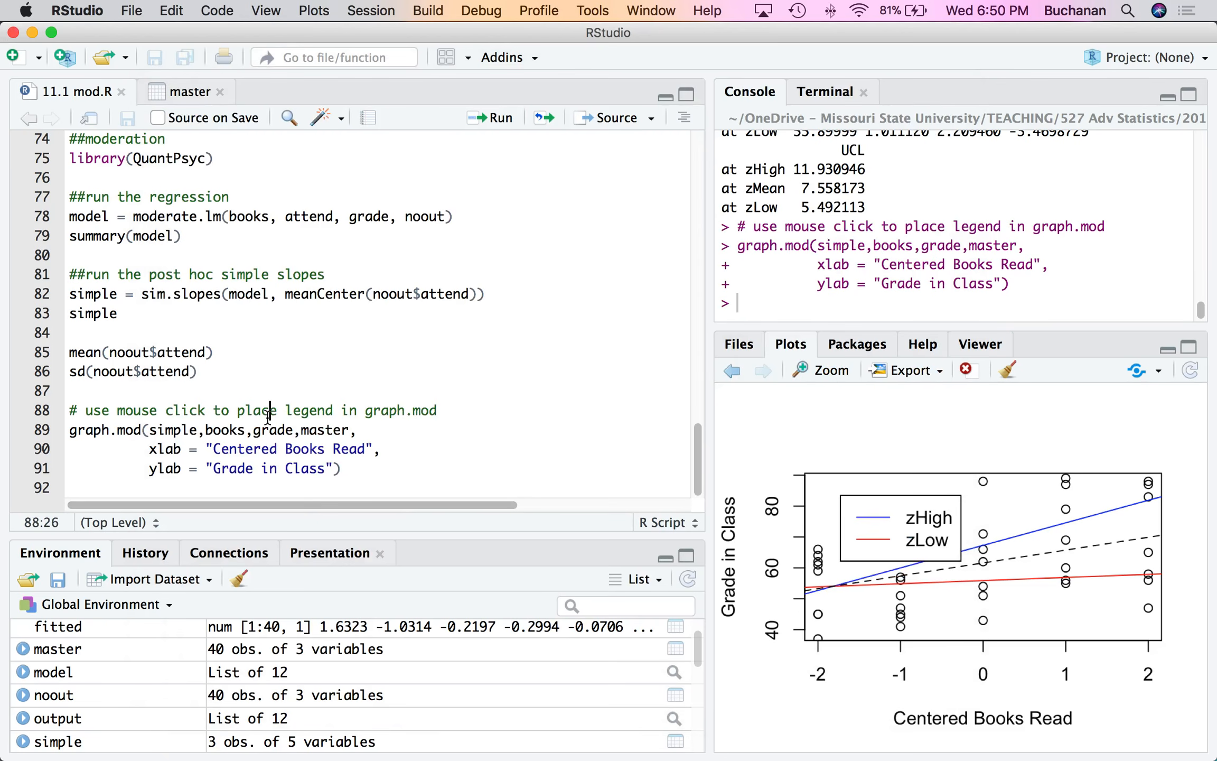
{"action": "key", "text": "super+Return"}
{"action": "key", "text": "super+Return"}
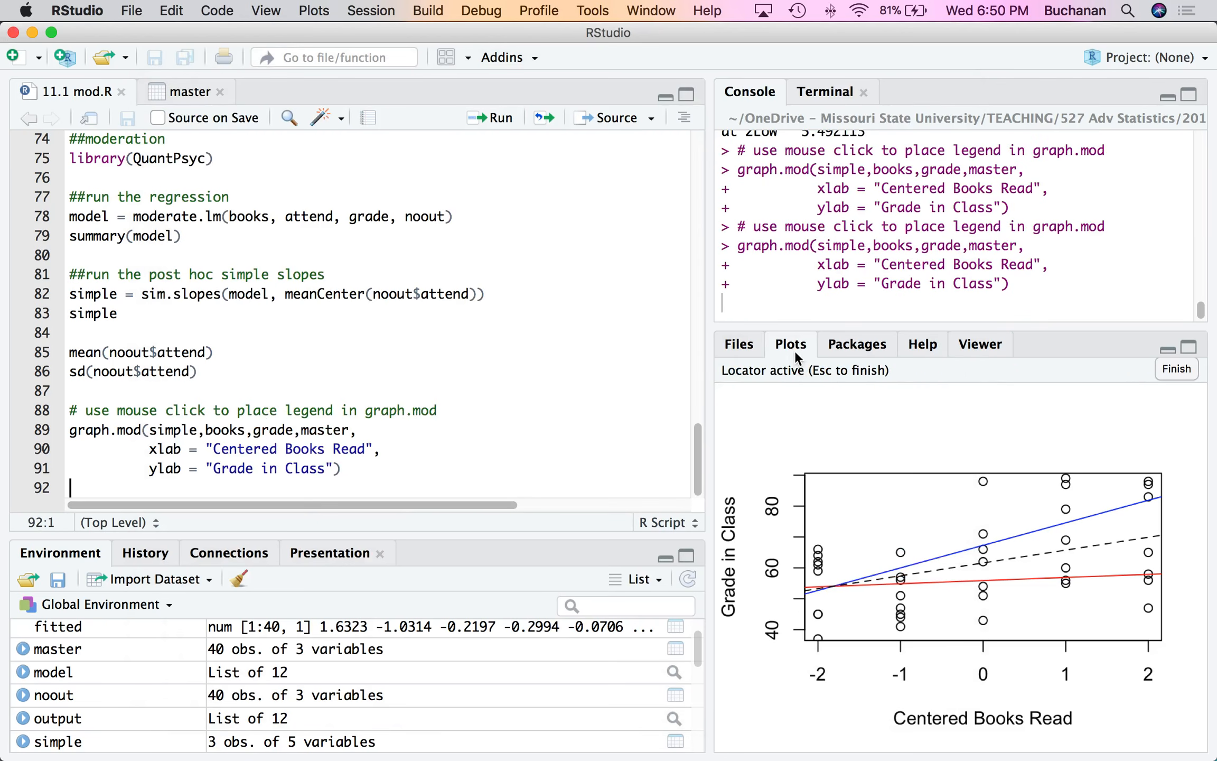
{"action": "left_click", "coordinate": [1164, 370]}
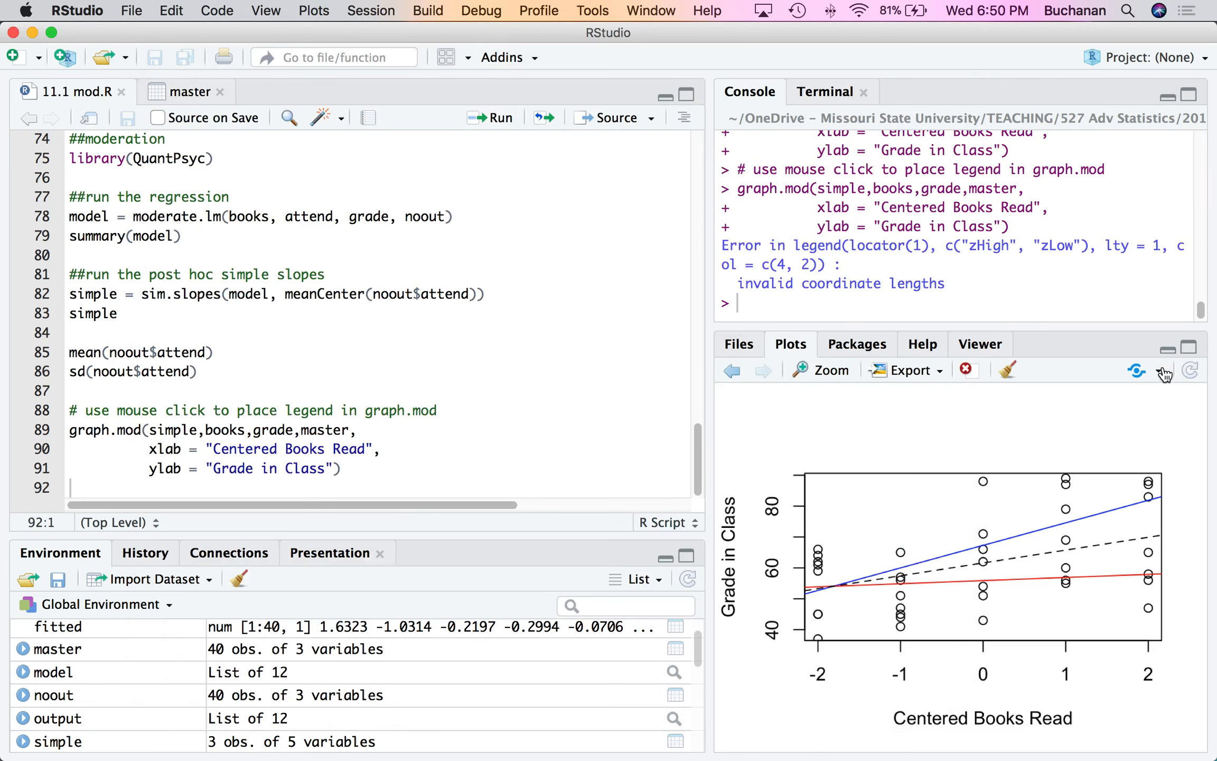
{"action": "left_click", "coordinate": [806, 375]}
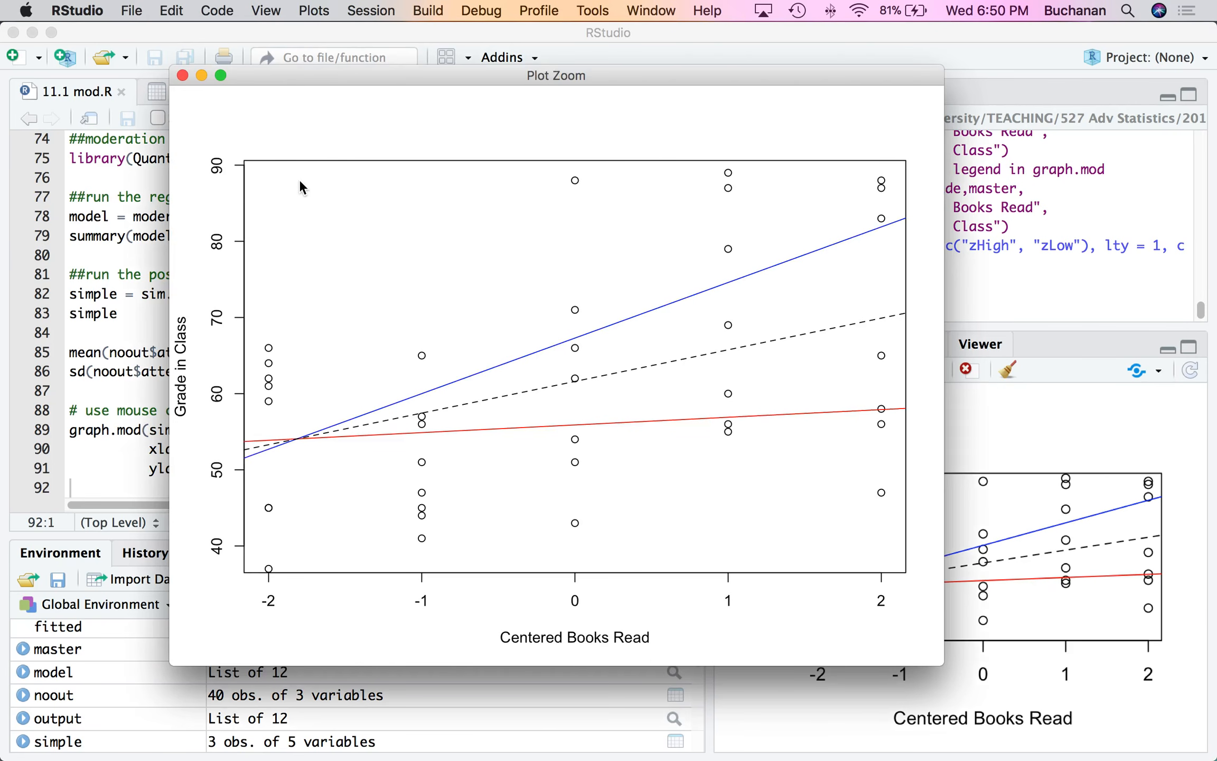
{"action": "left_click", "coordinate": [182, 75]}
Run graph.mod(simple,books,grade,master) with its axis labels and place the legend in the plot's upper-left corner.
{"action": "left_click", "coordinate": [156, 429]}
{"action": "key", "text": "ctrl+Return"}
{"action": "left_click", "coordinate": [812, 478]}
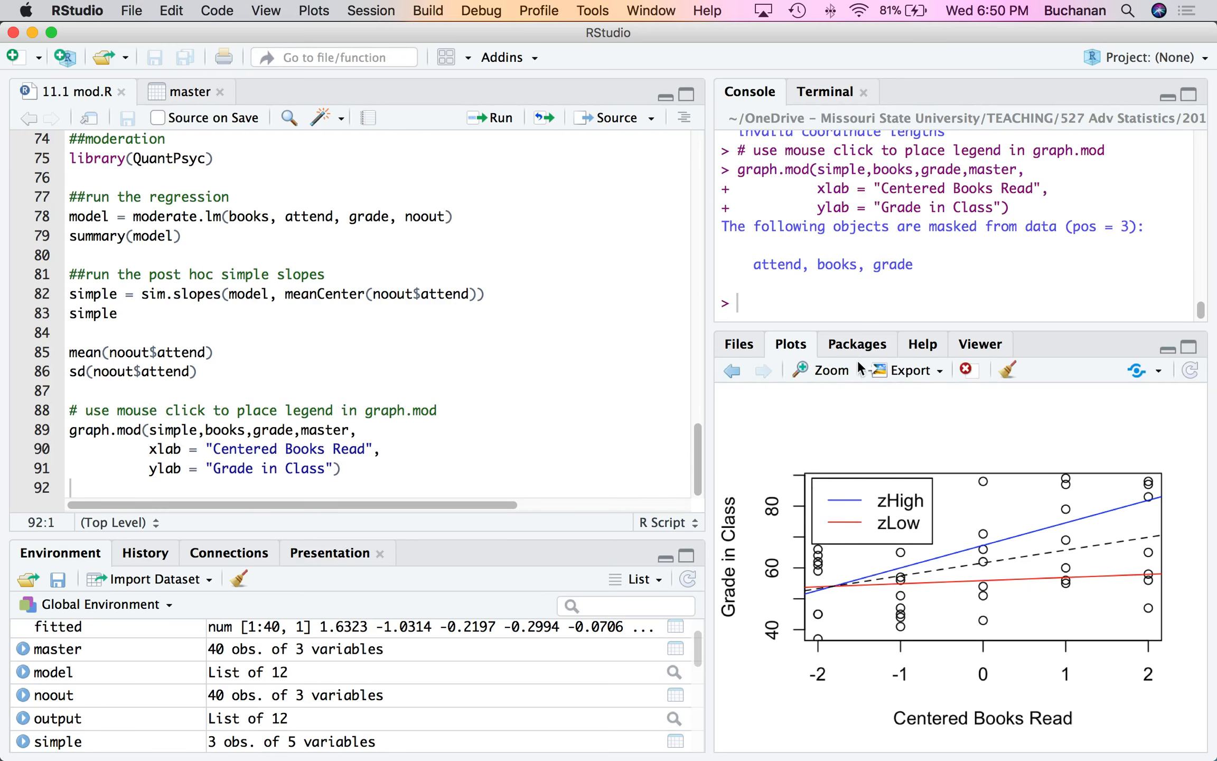
Examine the books by attendance interaction graph with its zHigh and zLow lines in an enlarged view, and close that view.
{"action": "left_click", "coordinate": [839, 368]}
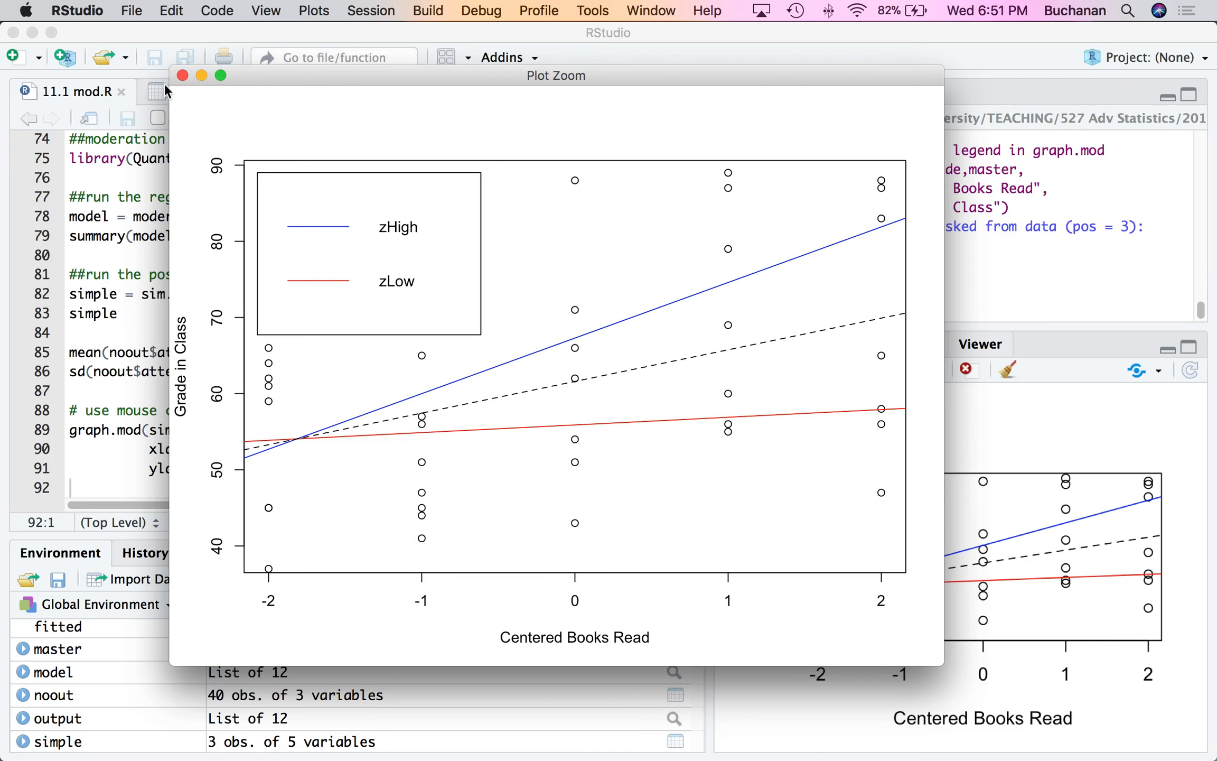
{"action": "left_click", "coordinate": [181, 76]}
Switch to the 11.1 mod document in Word and review the Figure 1 caption and the Results write-up of the moderation analysis.
{"action": "mouse_move", "coordinate": [781, 742]}
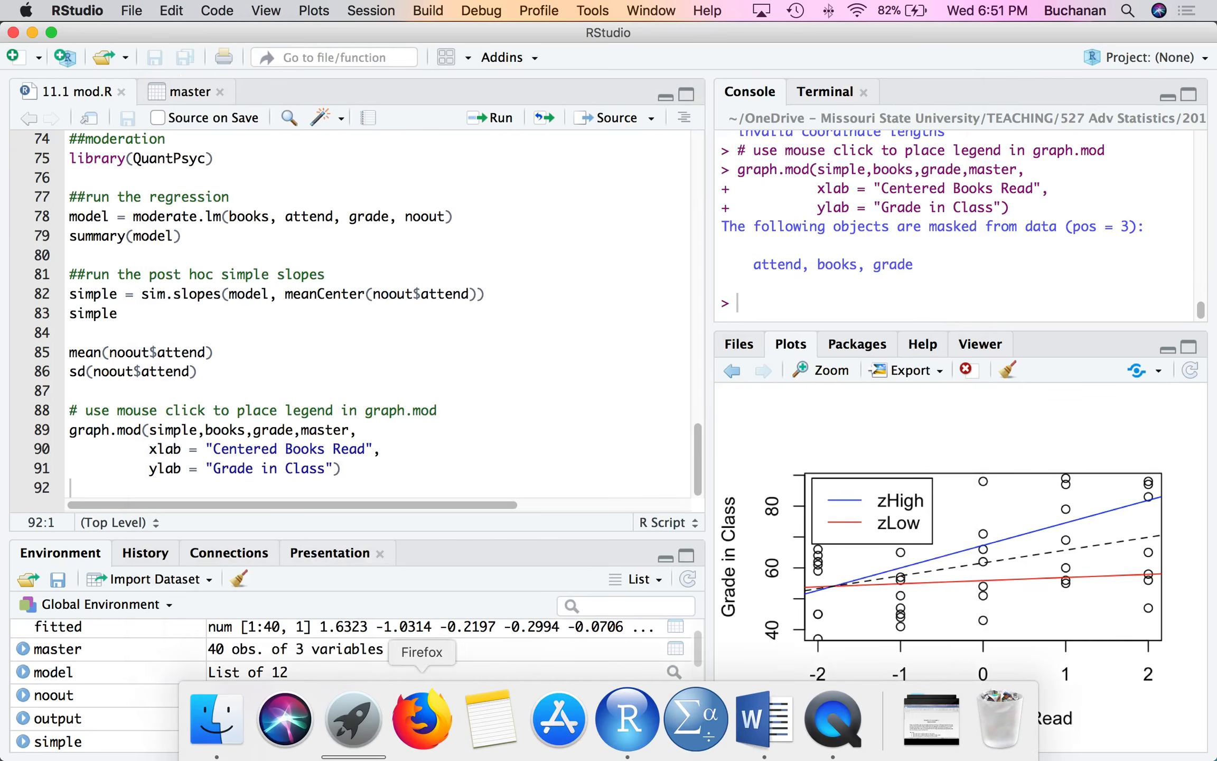
{"action": "left_click", "coordinate": [774, 738]}
{"action": "scroll", "coordinate": [539, 370], "scroll_direction": "down", "scroll_amount": 15}
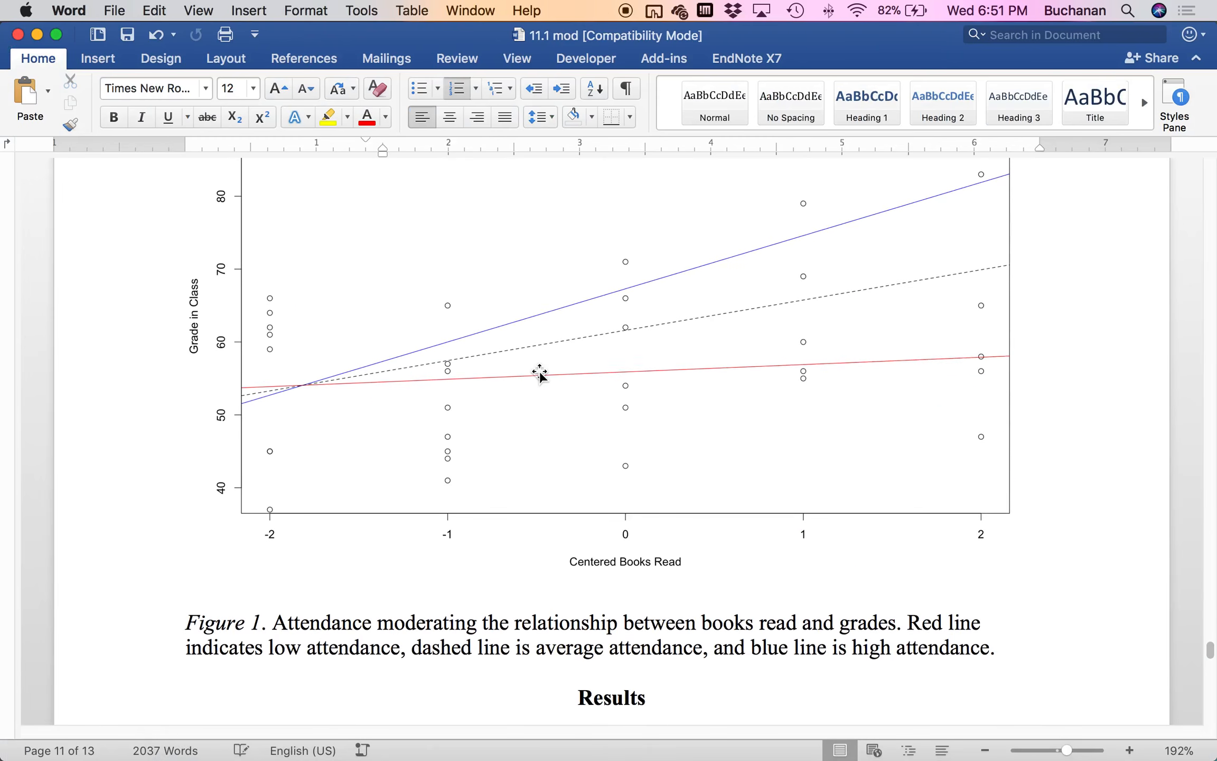
{"action": "left_click", "coordinate": [464, 339]}
{"action": "scroll", "coordinate": [411, 447], "scroll_direction": "down", "scroll_amount": 12}
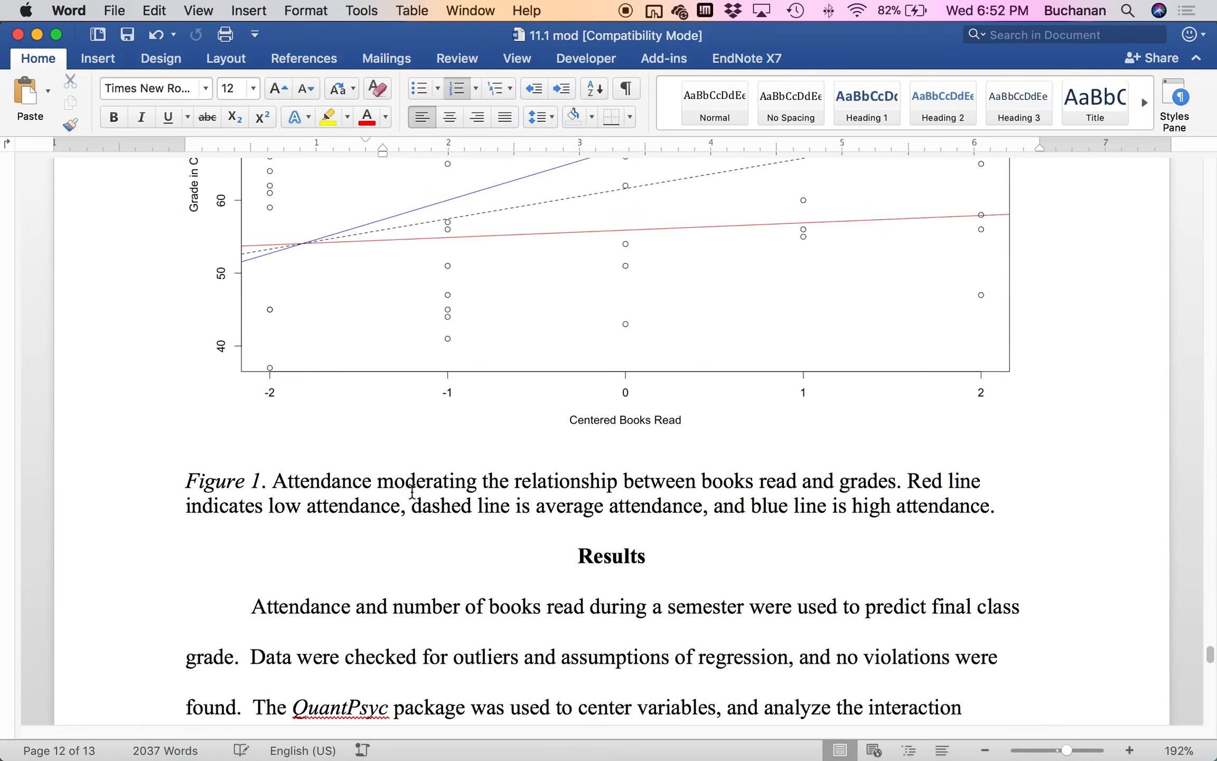
{"action": "scroll", "coordinate": [411, 492], "scroll_direction": "down", "scroll_amount": 2}
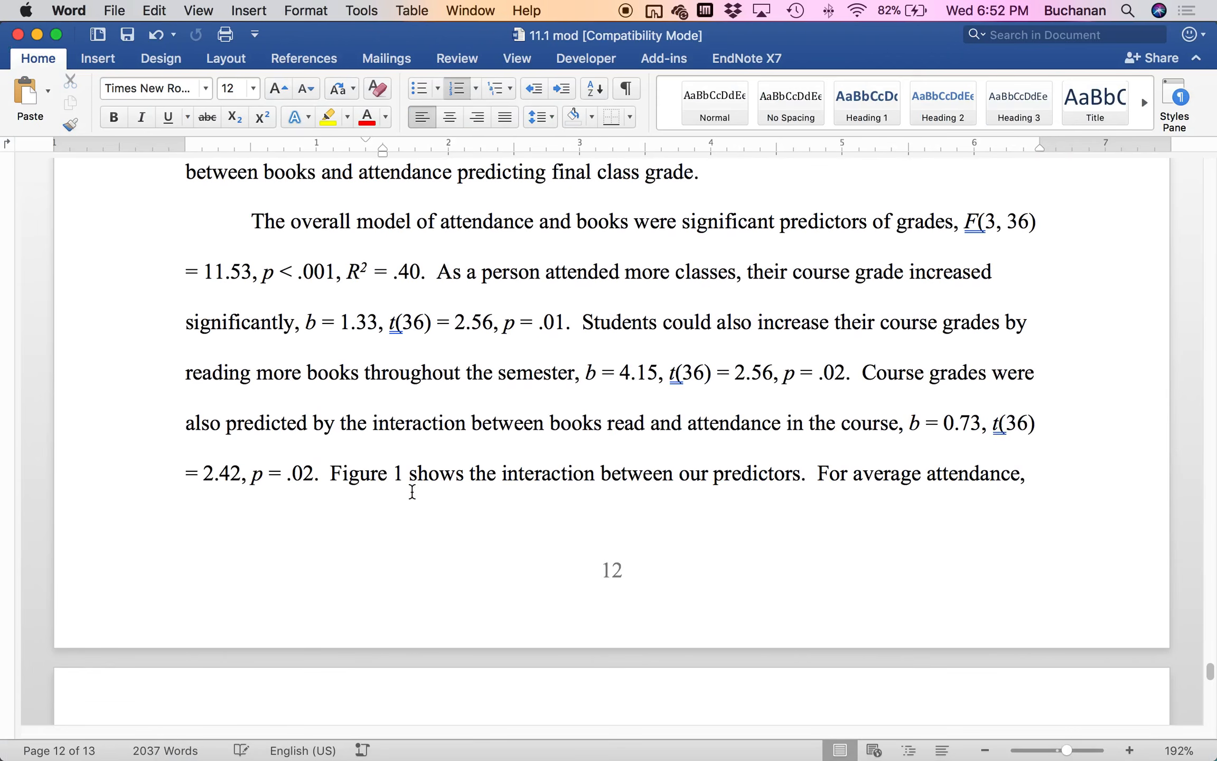
{"action": "scroll", "coordinate": [412, 492], "scroll_direction": "down", "scroll_amount": 12}
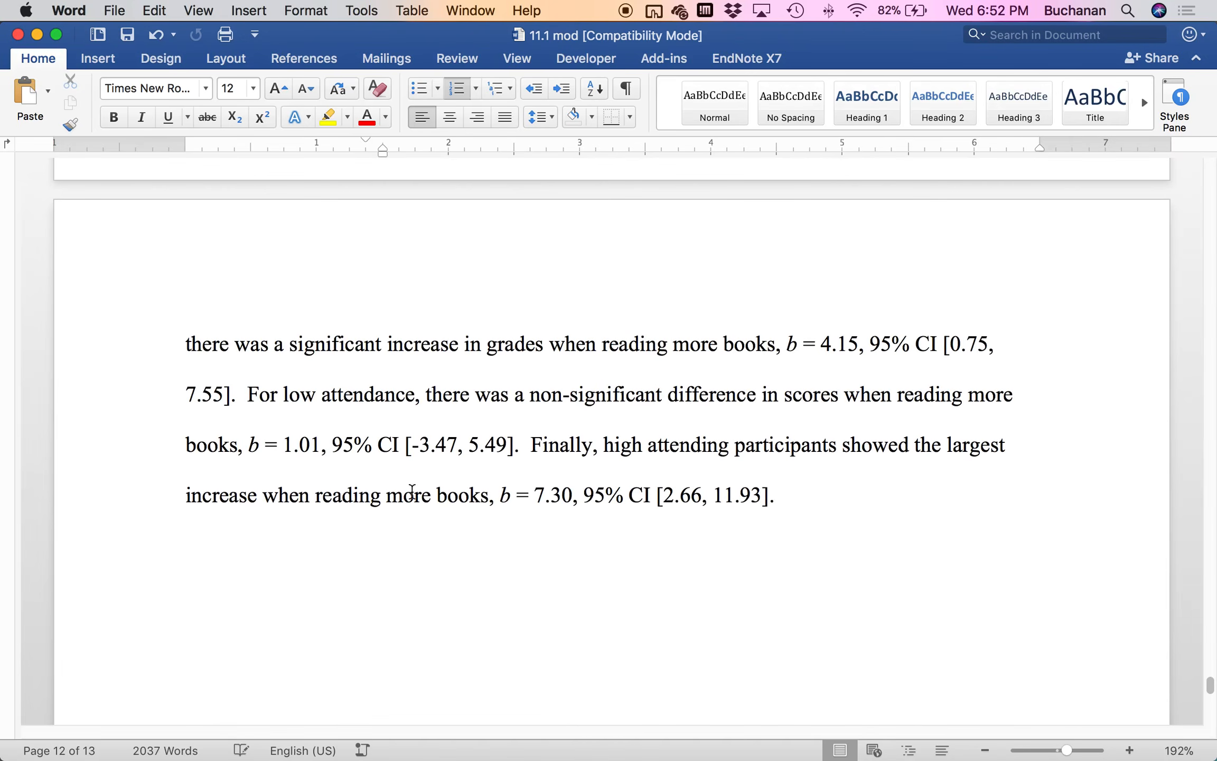
{"action": "scroll", "coordinate": [412, 489], "scroll_direction": "up", "scroll_amount": 15}
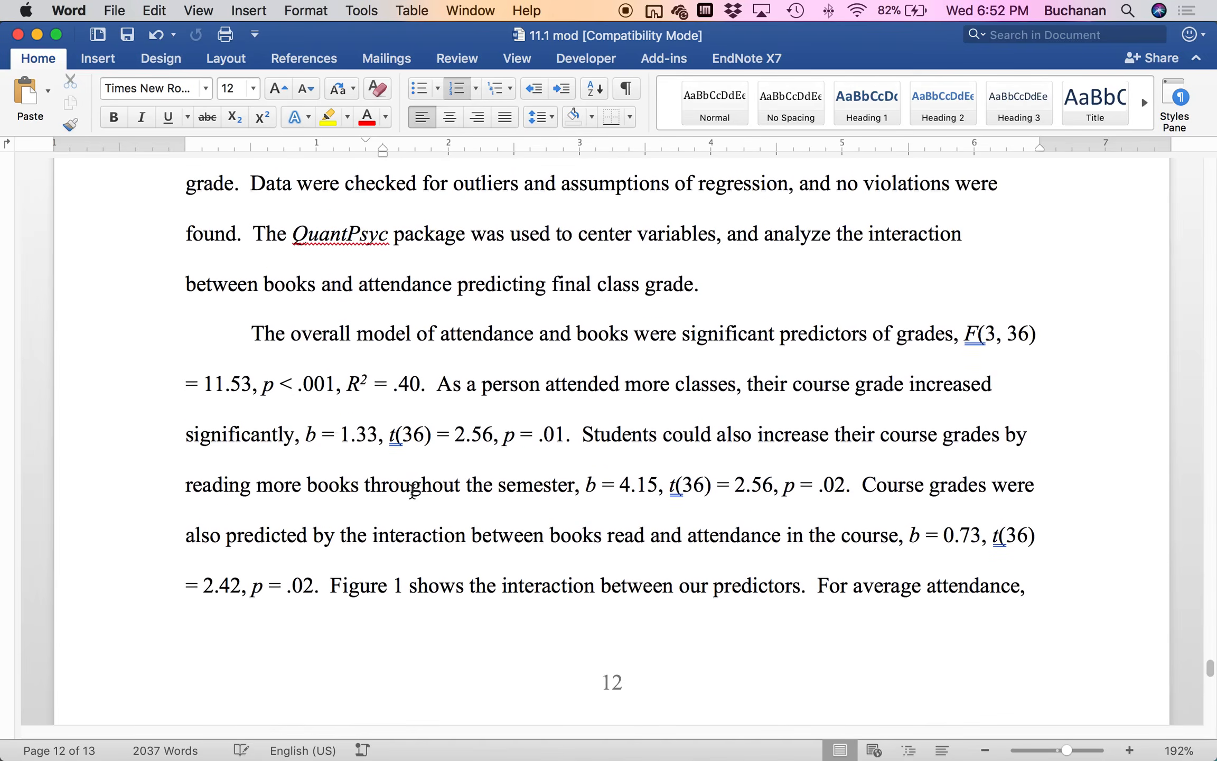
{"action": "scroll", "coordinate": [412, 492], "scroll_direction": "up", "scroll_amount": 10}
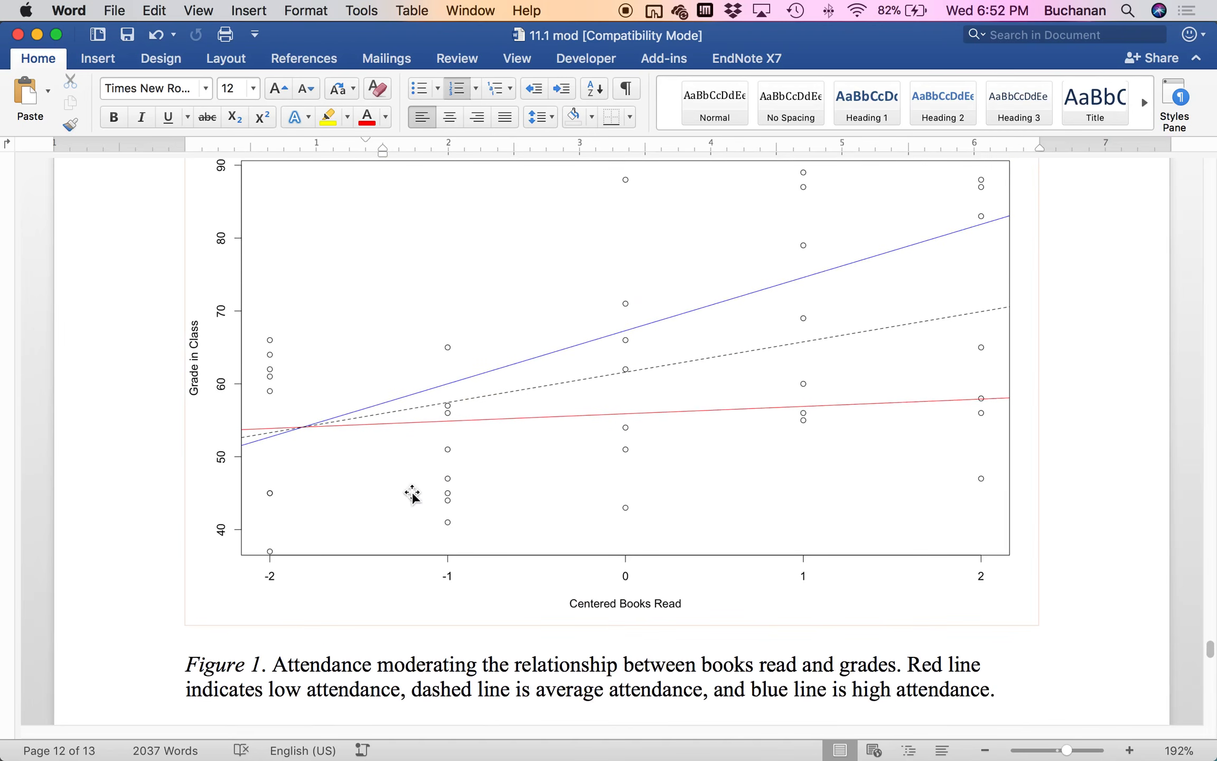